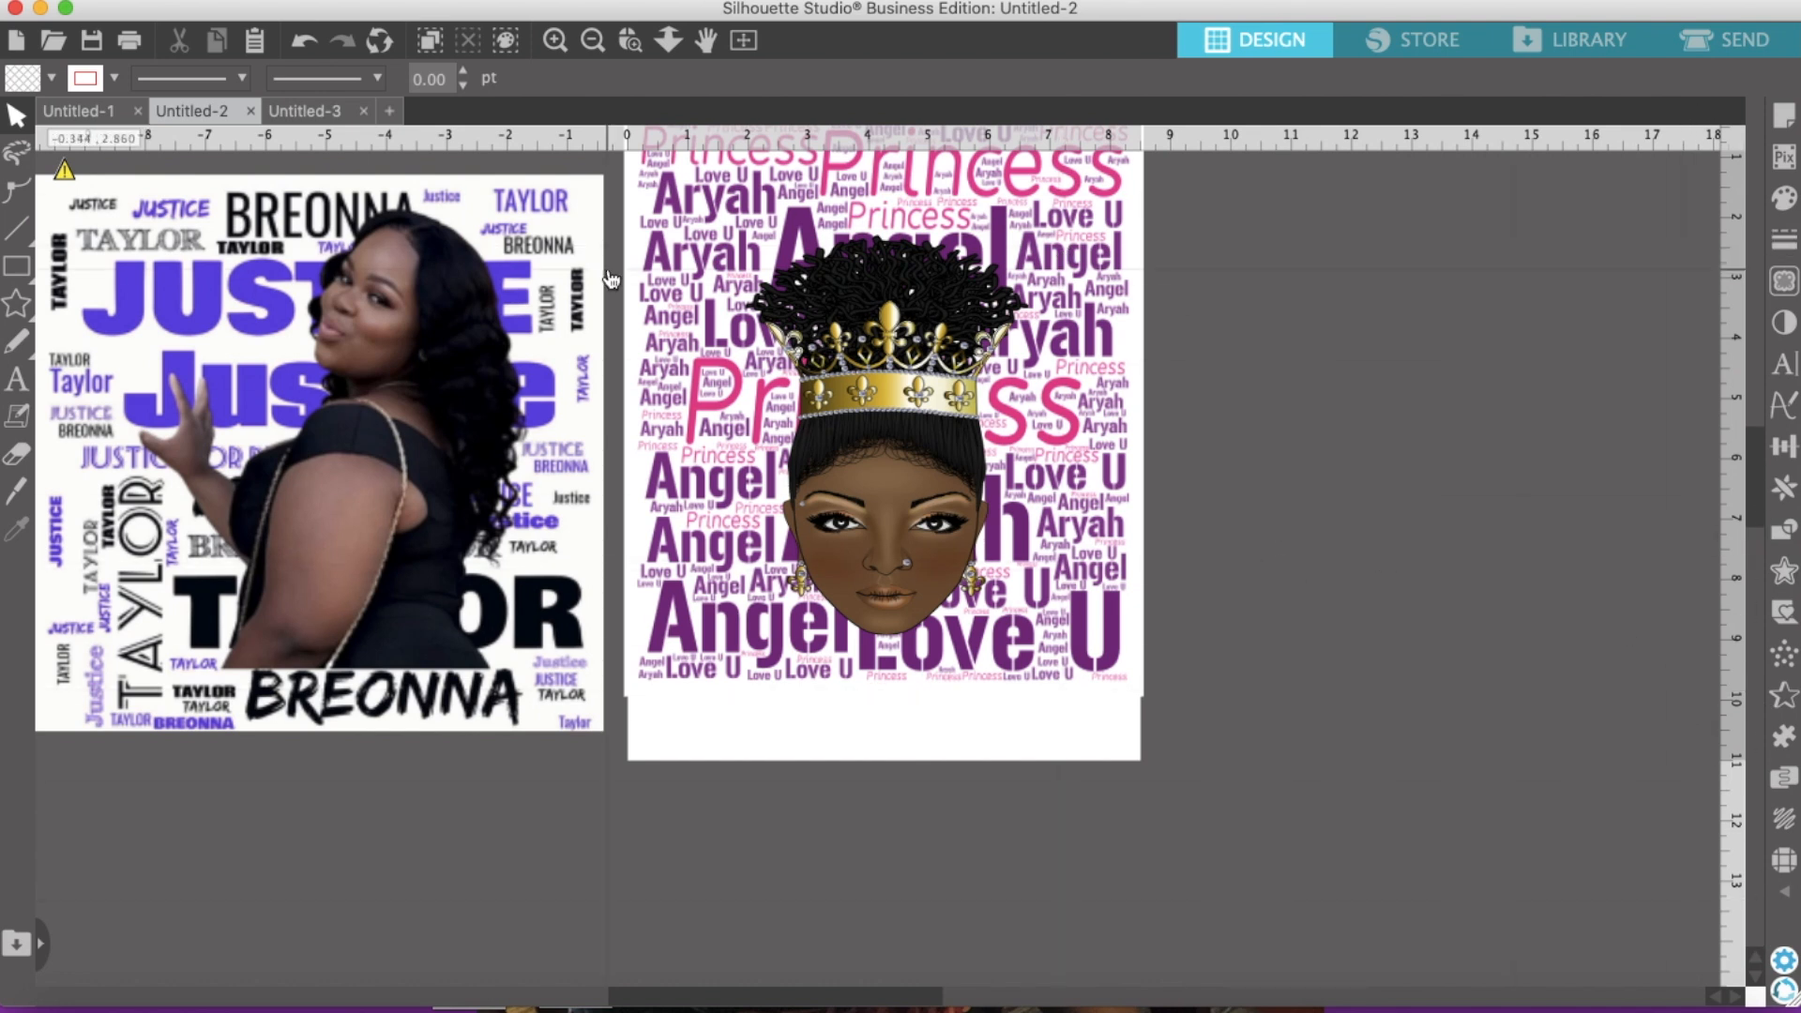
Step: Nudge the left photo word-art design slightly right and down on the mat
mouse_move(296, 327)
mouse_down()
mouse_move(359, 351)
mouse_move(315, 346)
mouse_up()
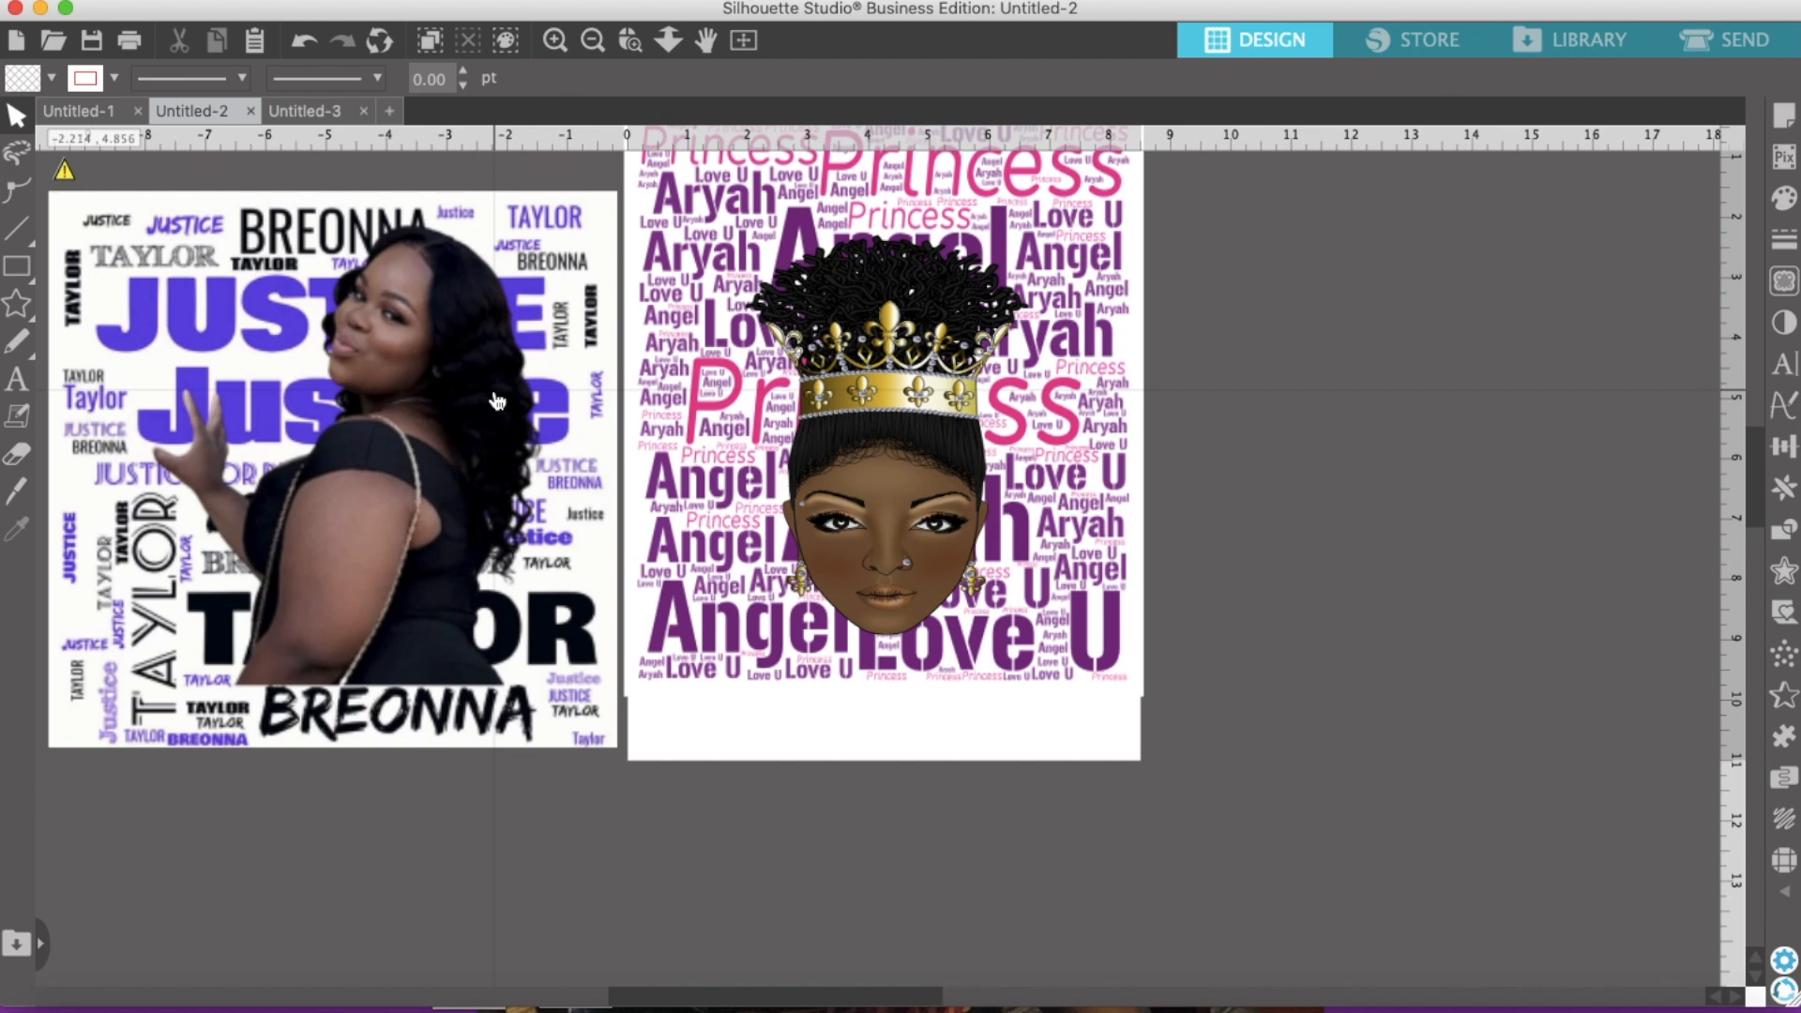
Step: Move the crowned-girl clipart off the purple word cloud and shift the cloud slightly up and left
click(1064, 406)
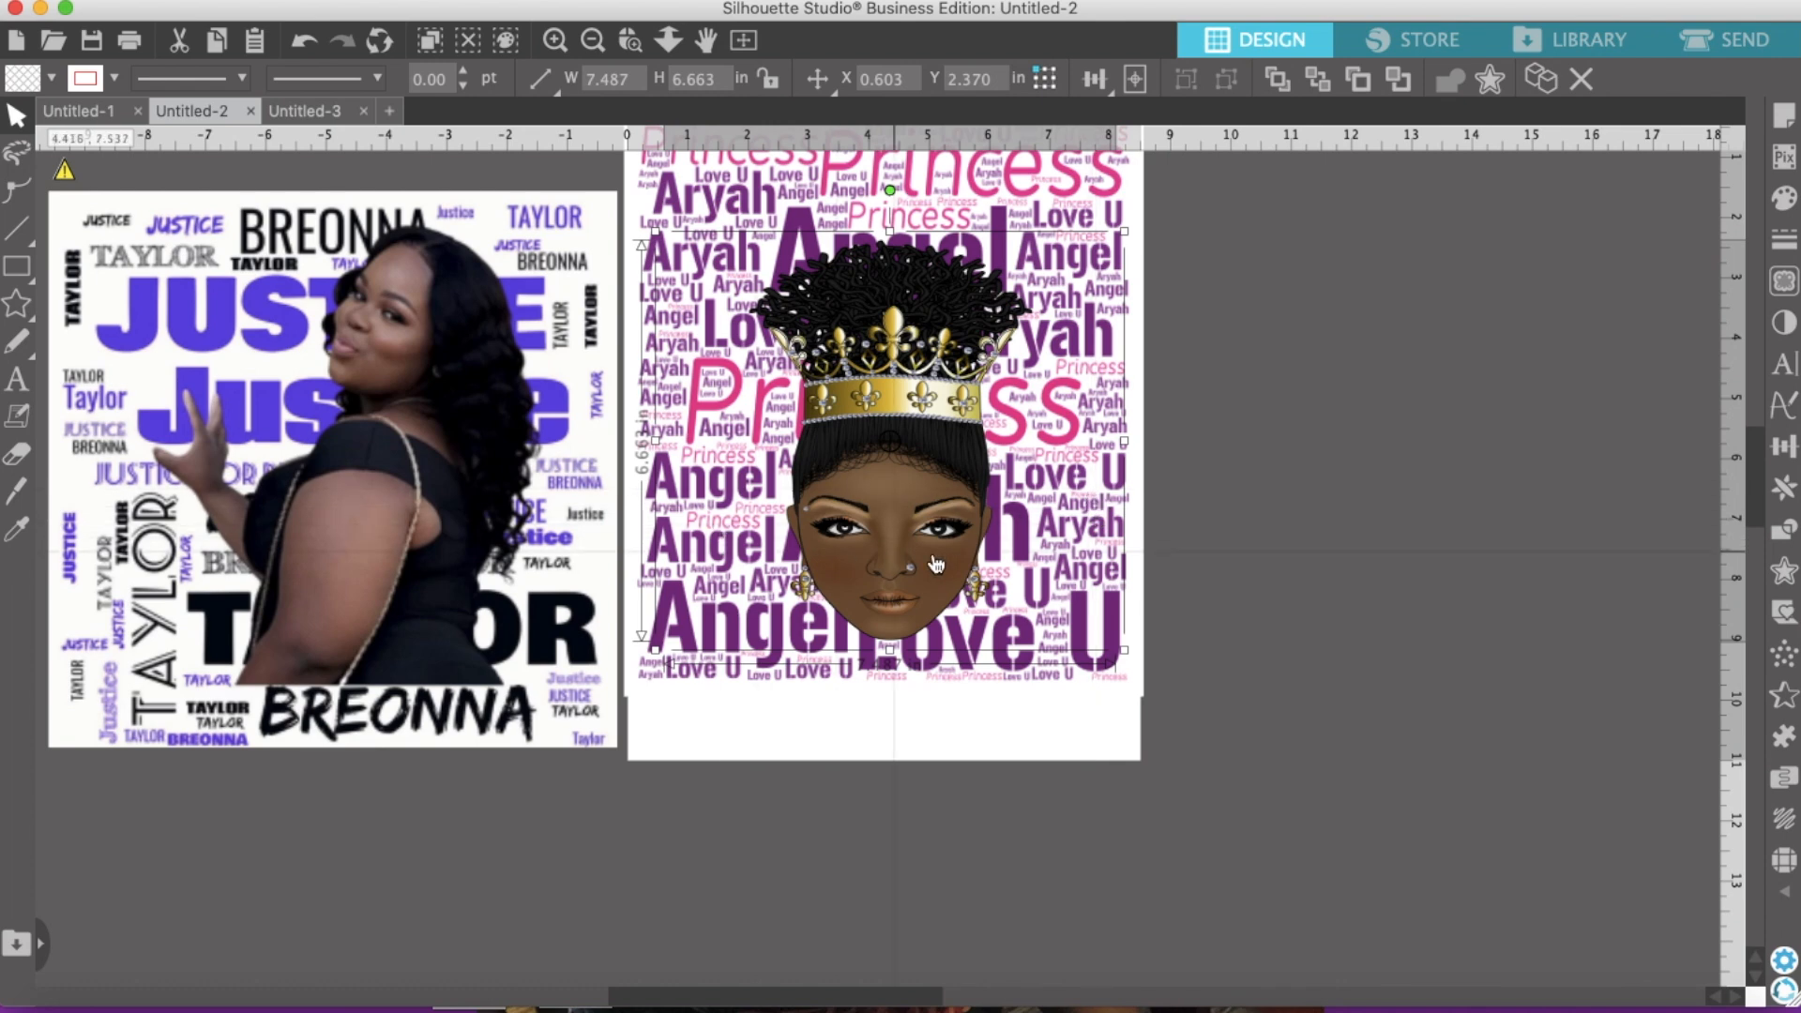
drag(929, 502, 375, 949)
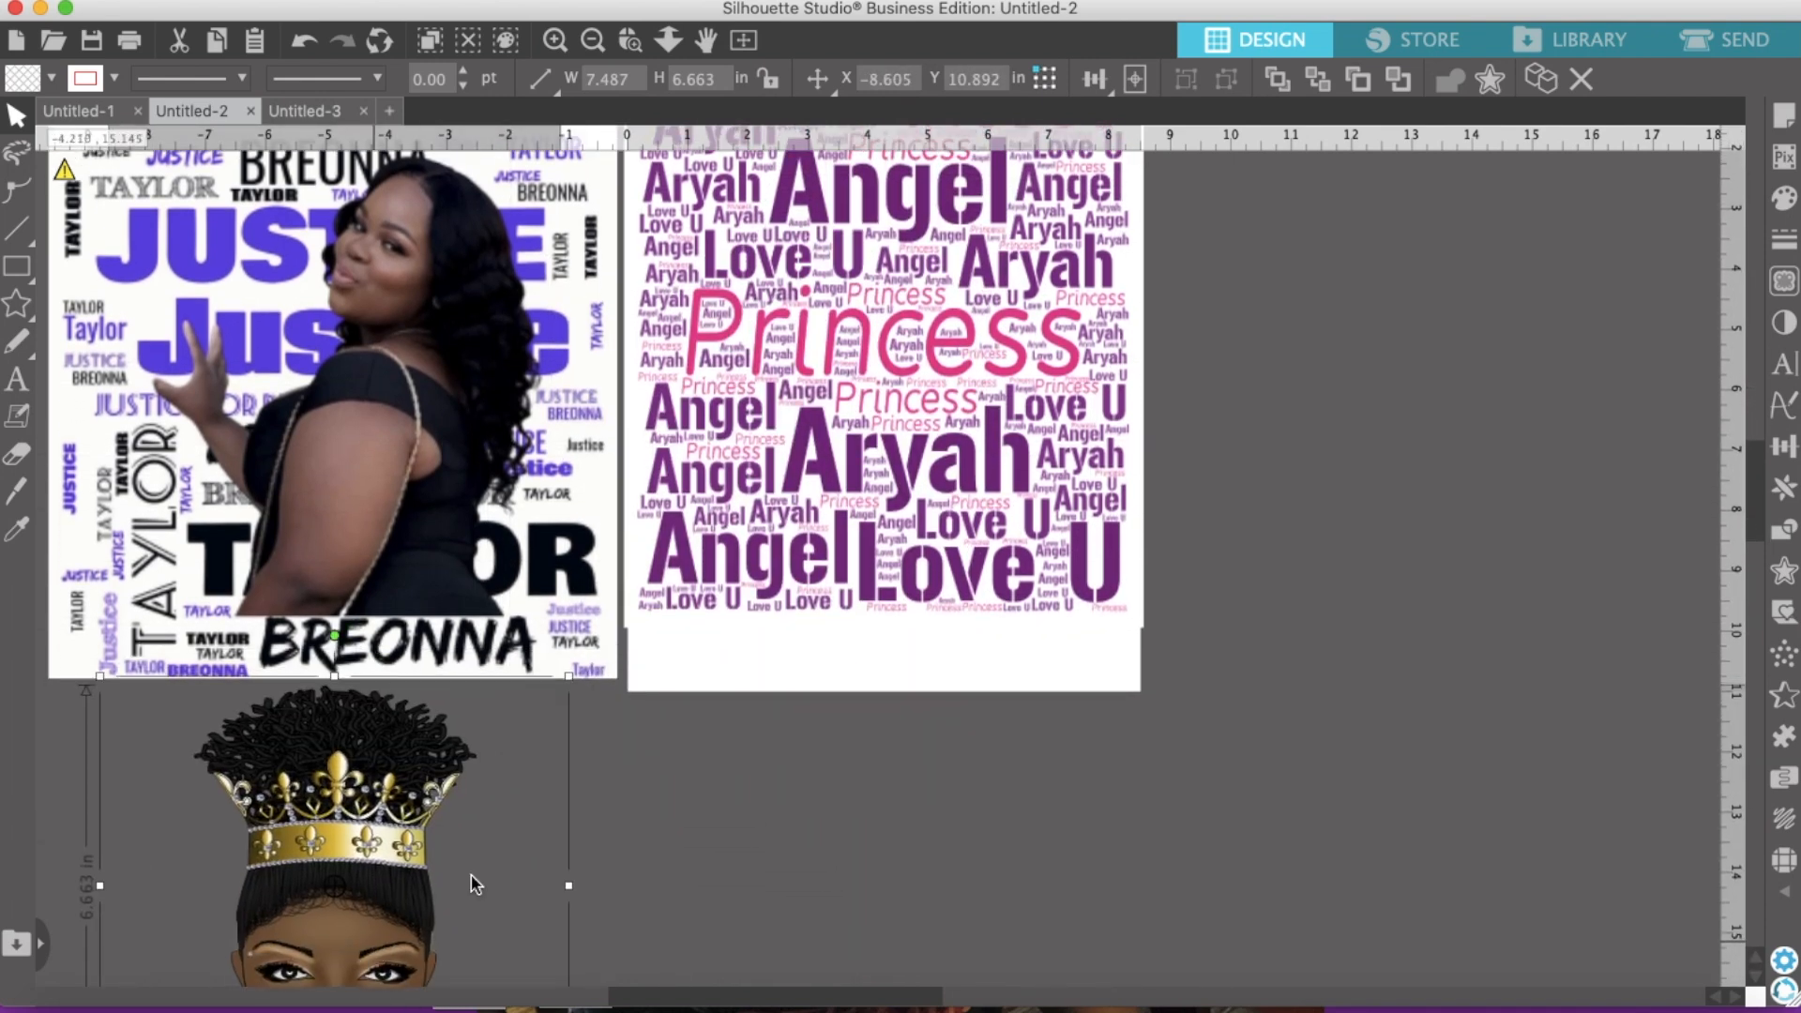
scroll(798, 634, up, 1)
drag(893, 520, 898, 582)
key(Escape)
scroll(995, 525, up, 1)
drag(984, 469, 976, 451)
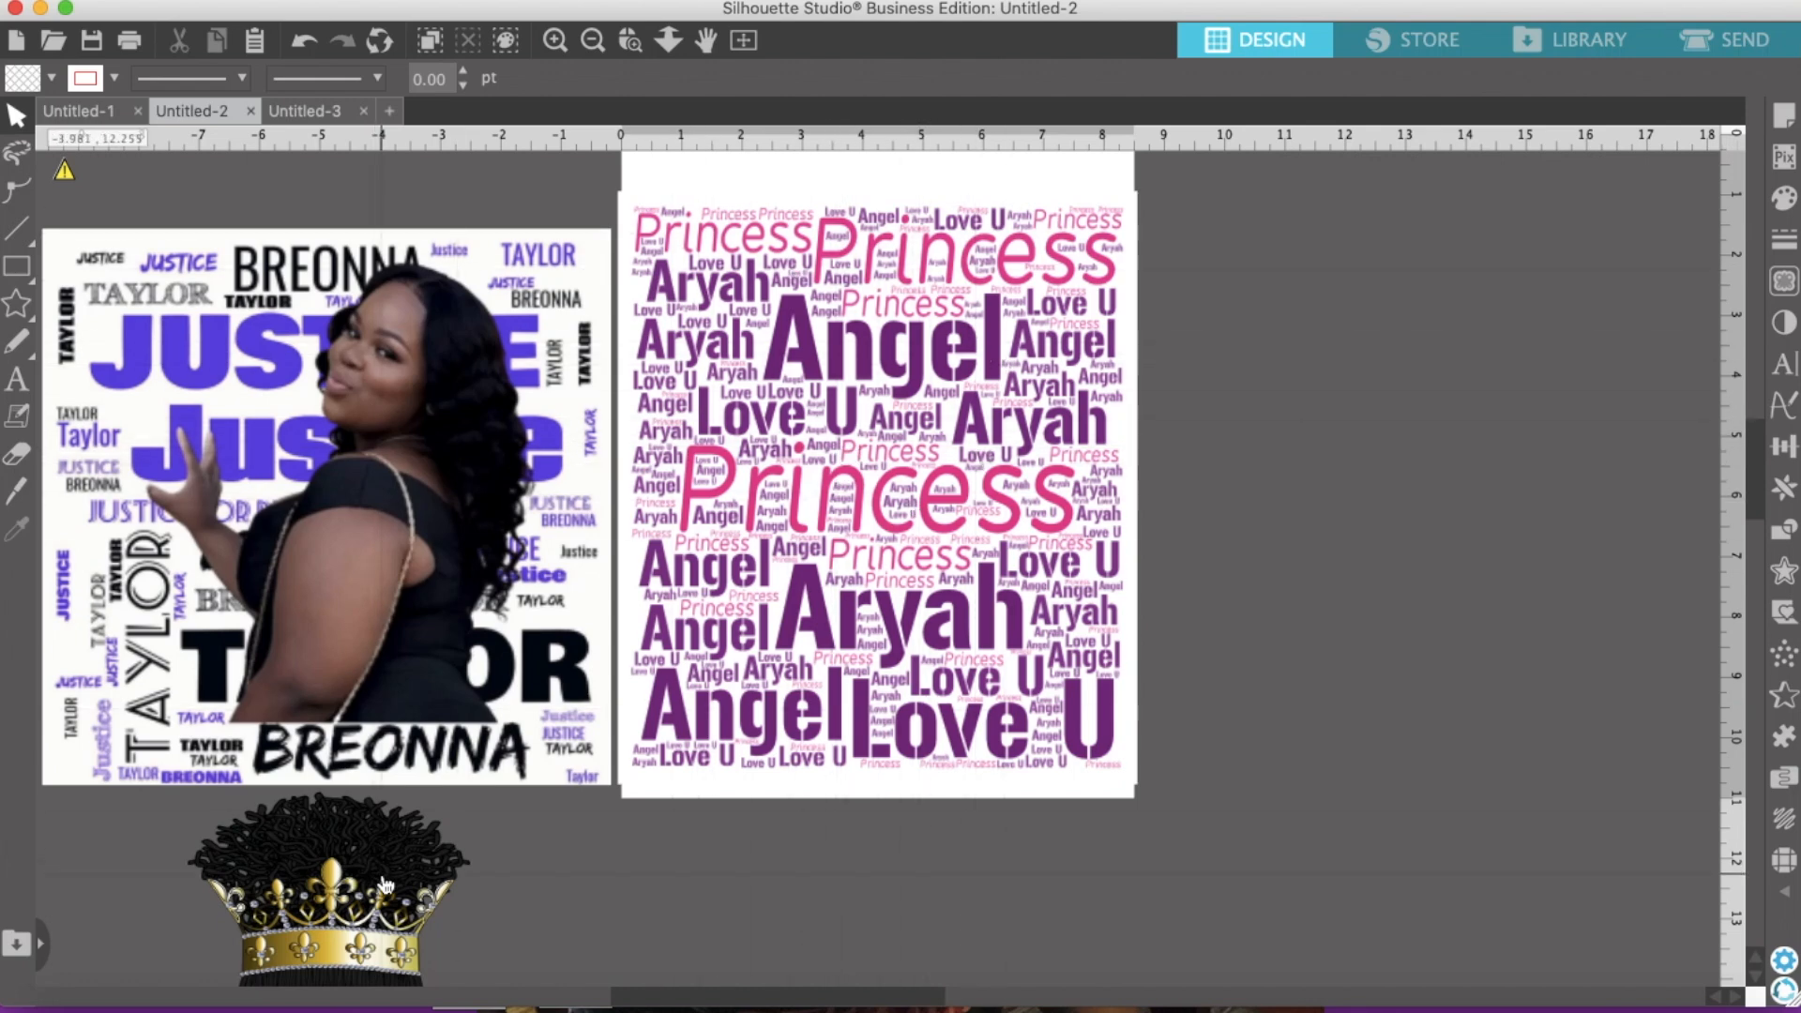
Step: Bring the crowned-girl clipart back and centre it over the purple word cloud
drag(361, 939, 910, 447)
click(1186, 447)
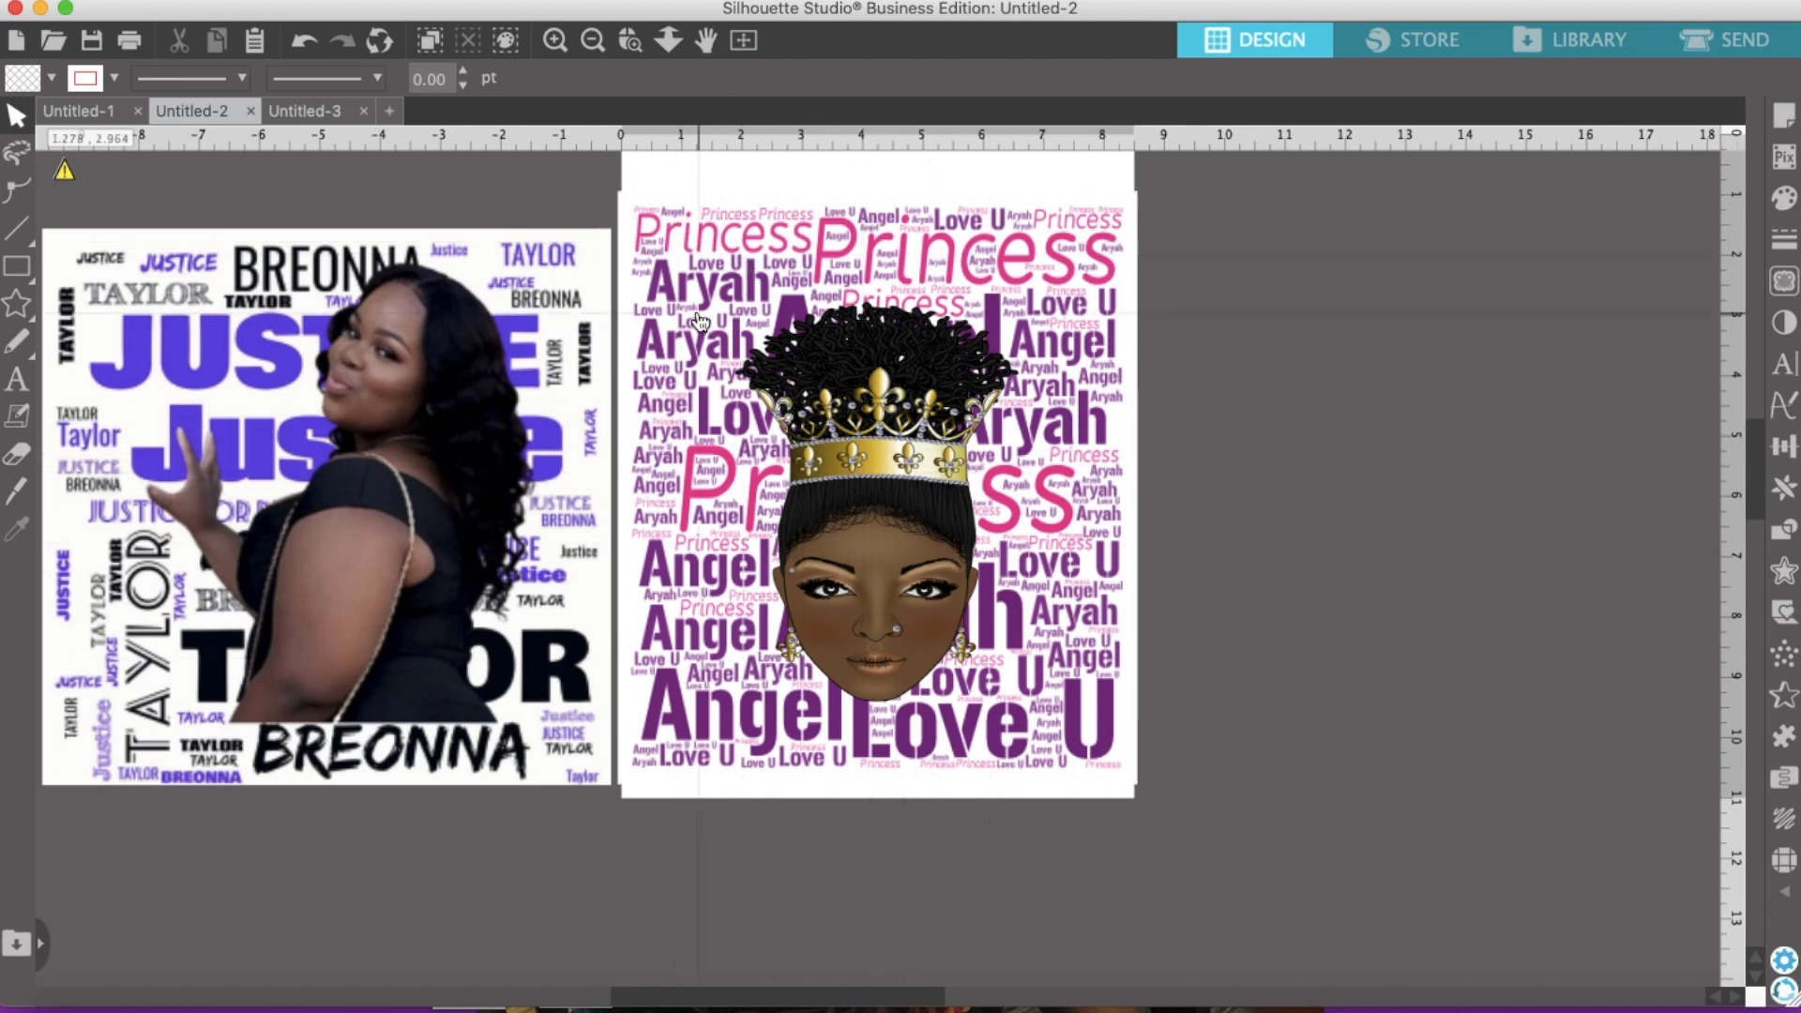
mouse_move(873, 450)
mouse_down()
mouse_move(1079, 441)
mouse_move(892, 442)
mouse_up()
click(890, 415)
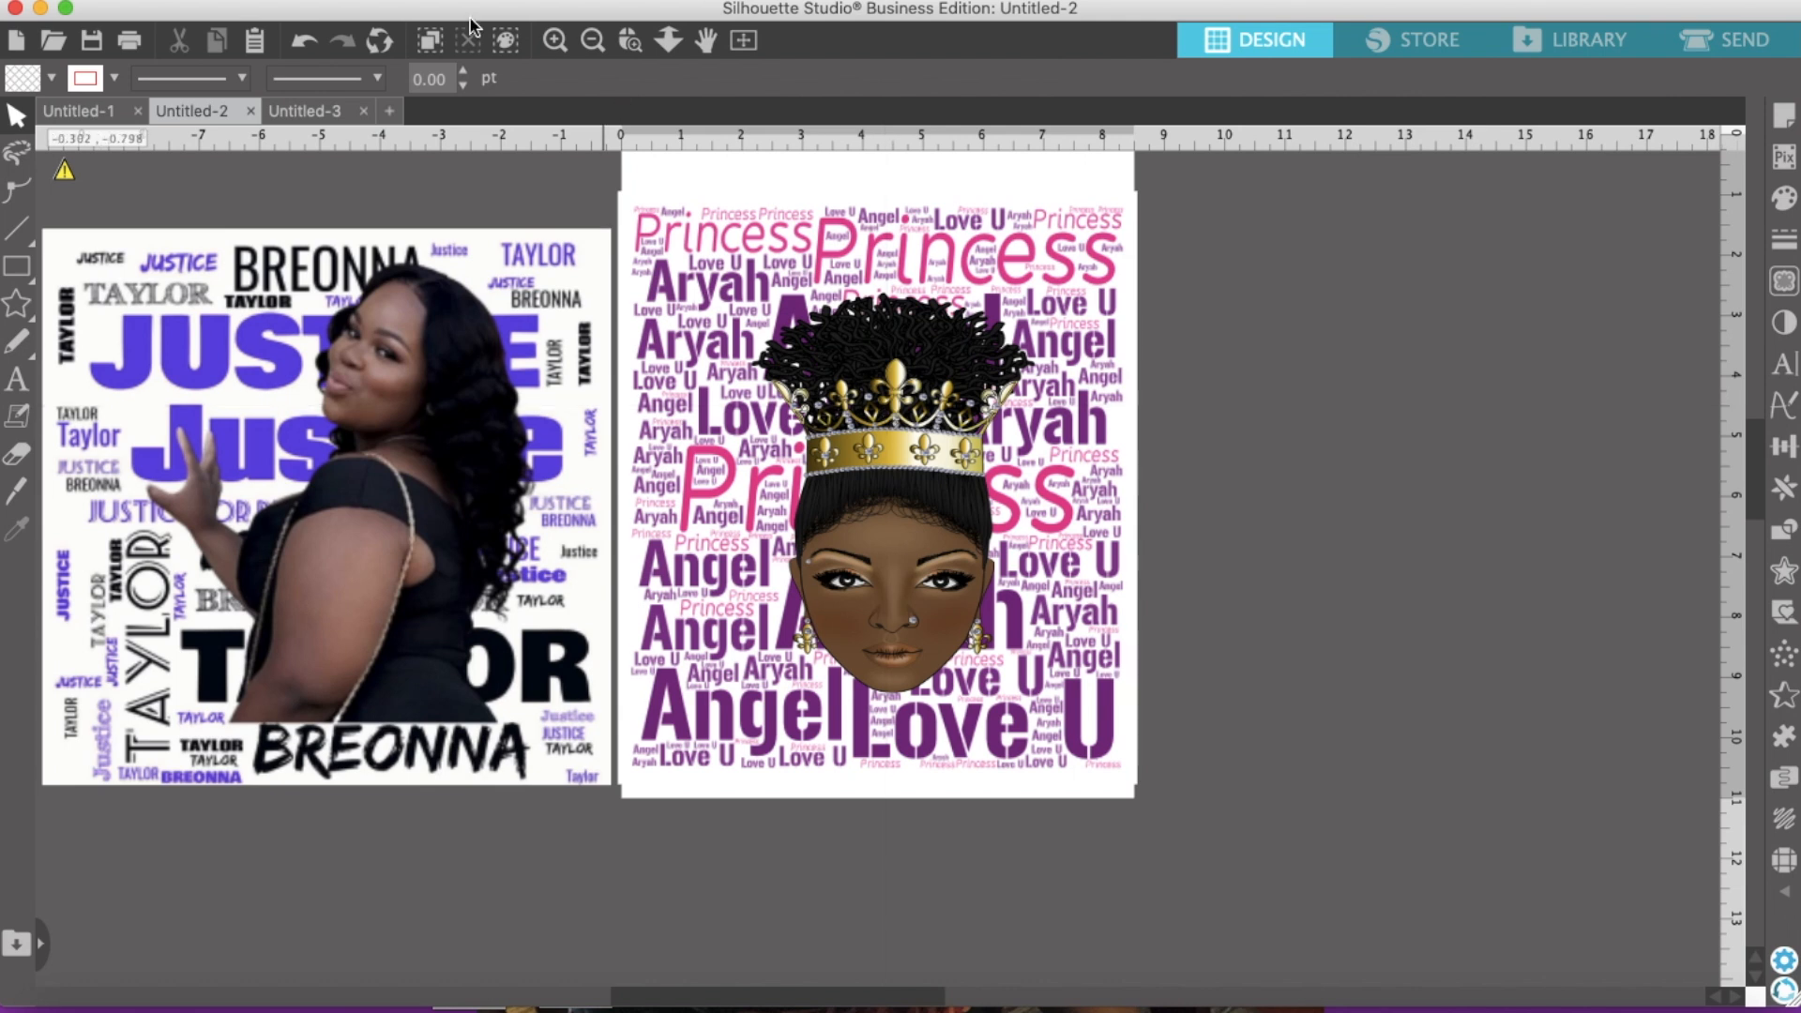
click(255, 0)
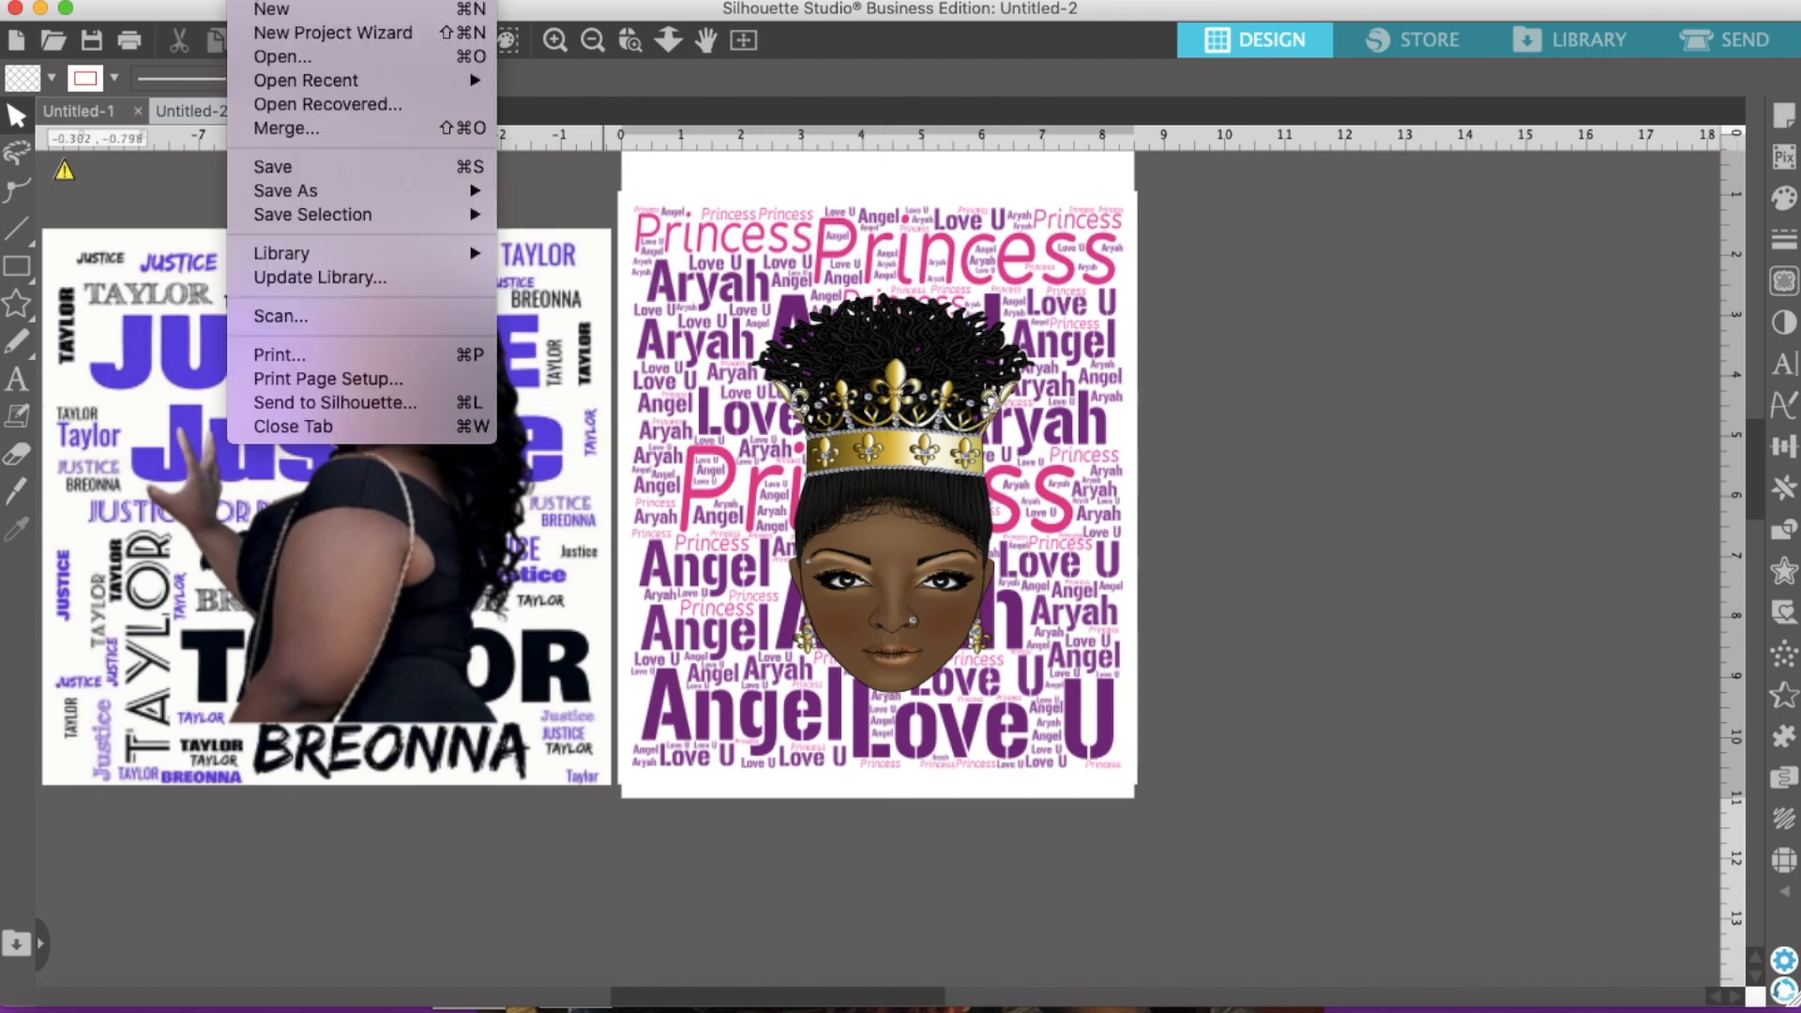
click(287, 135)
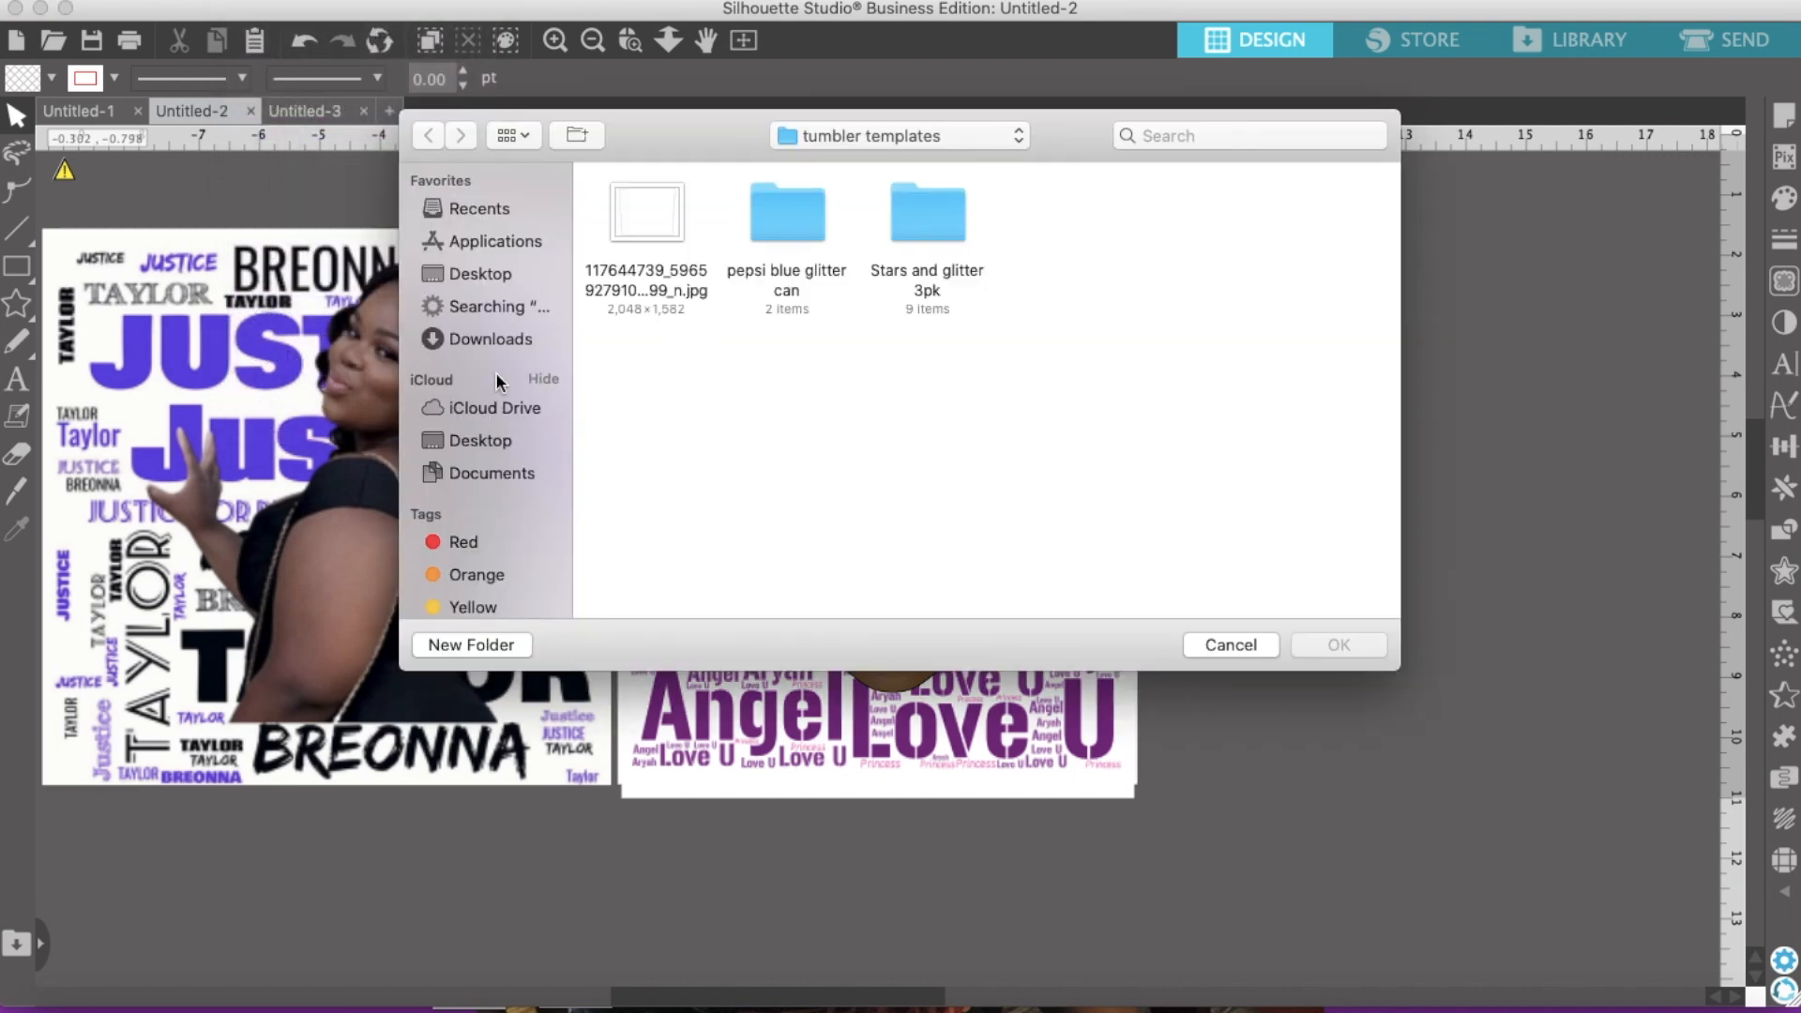
click(493, 437)
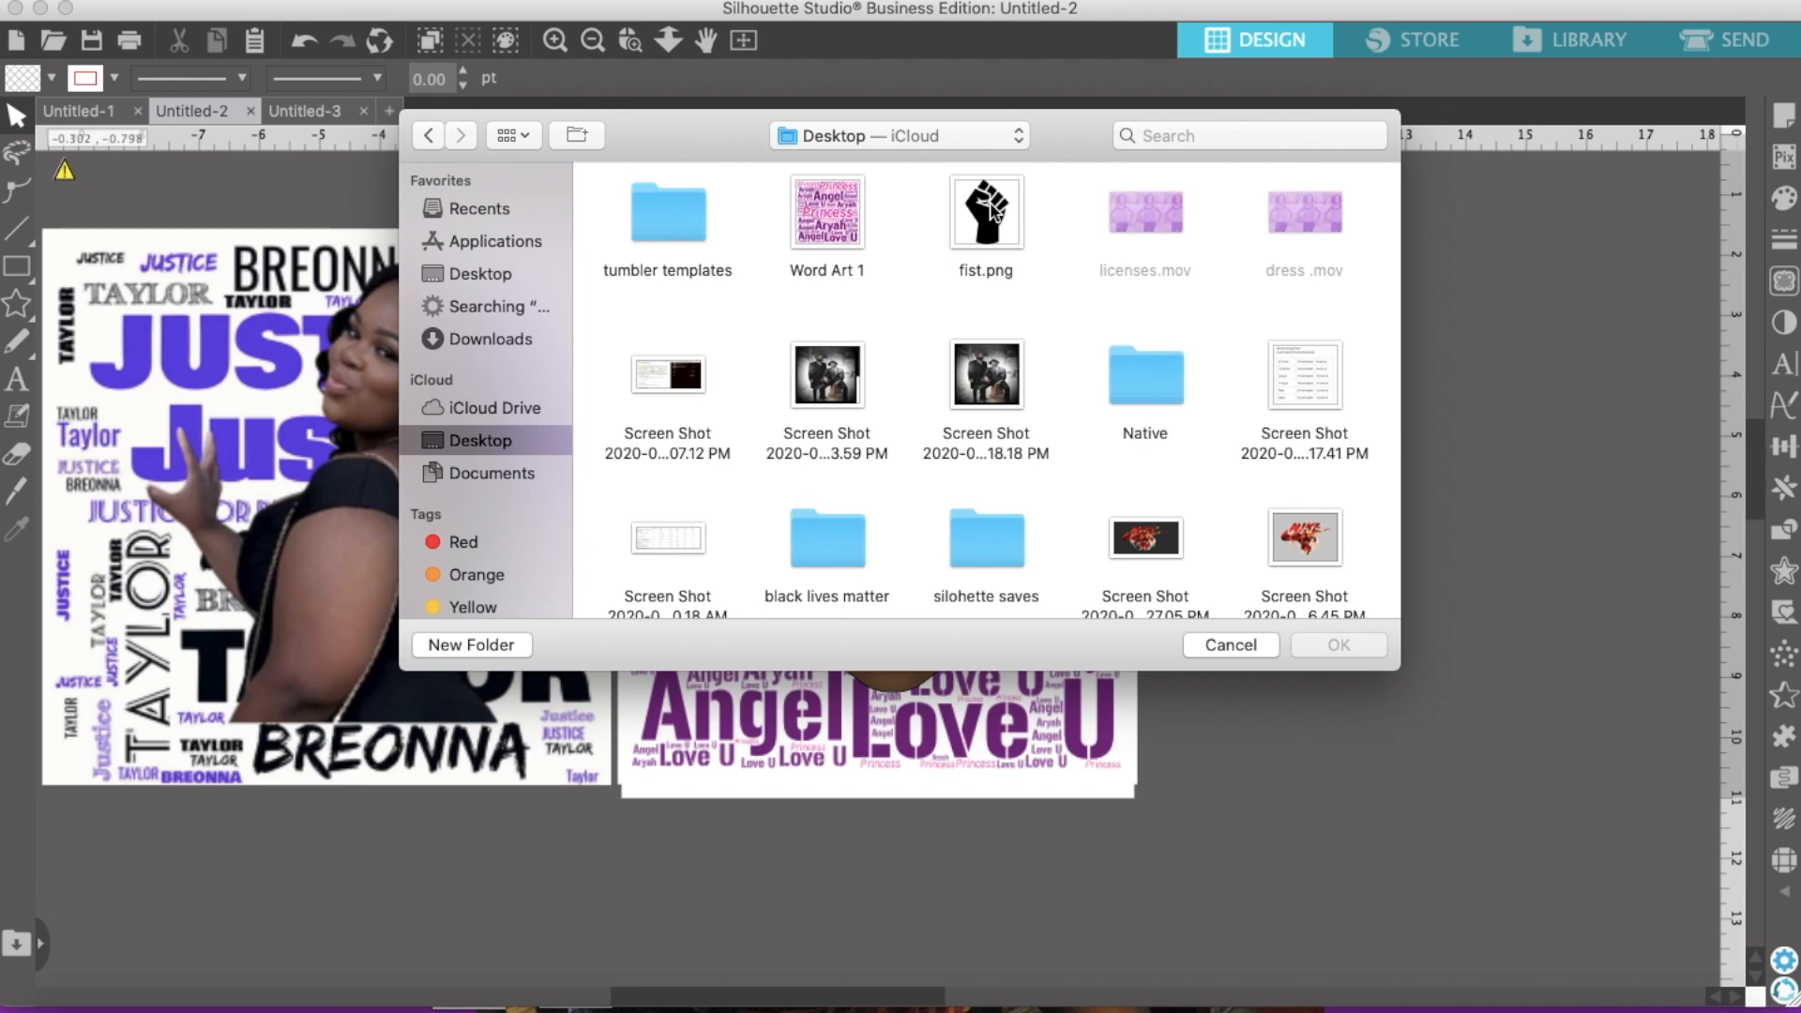
scroll(977, 359, down, 5)
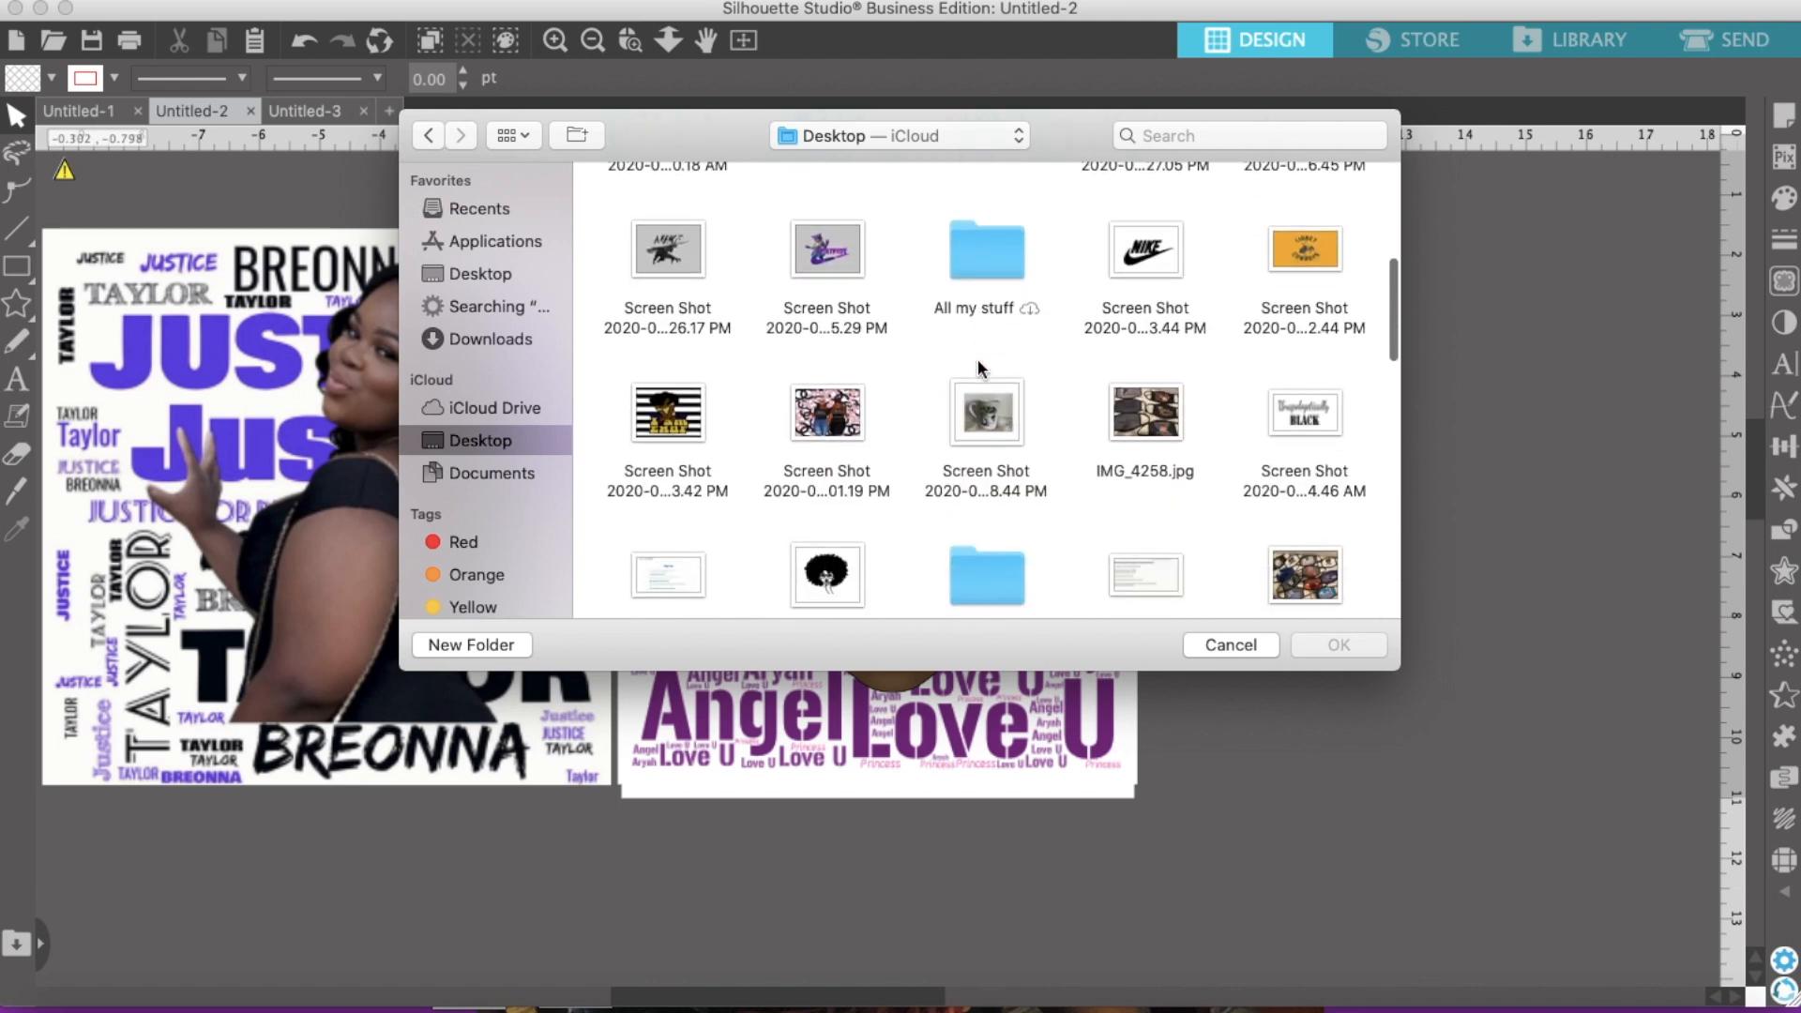
scroll(978, 366, up, 5)
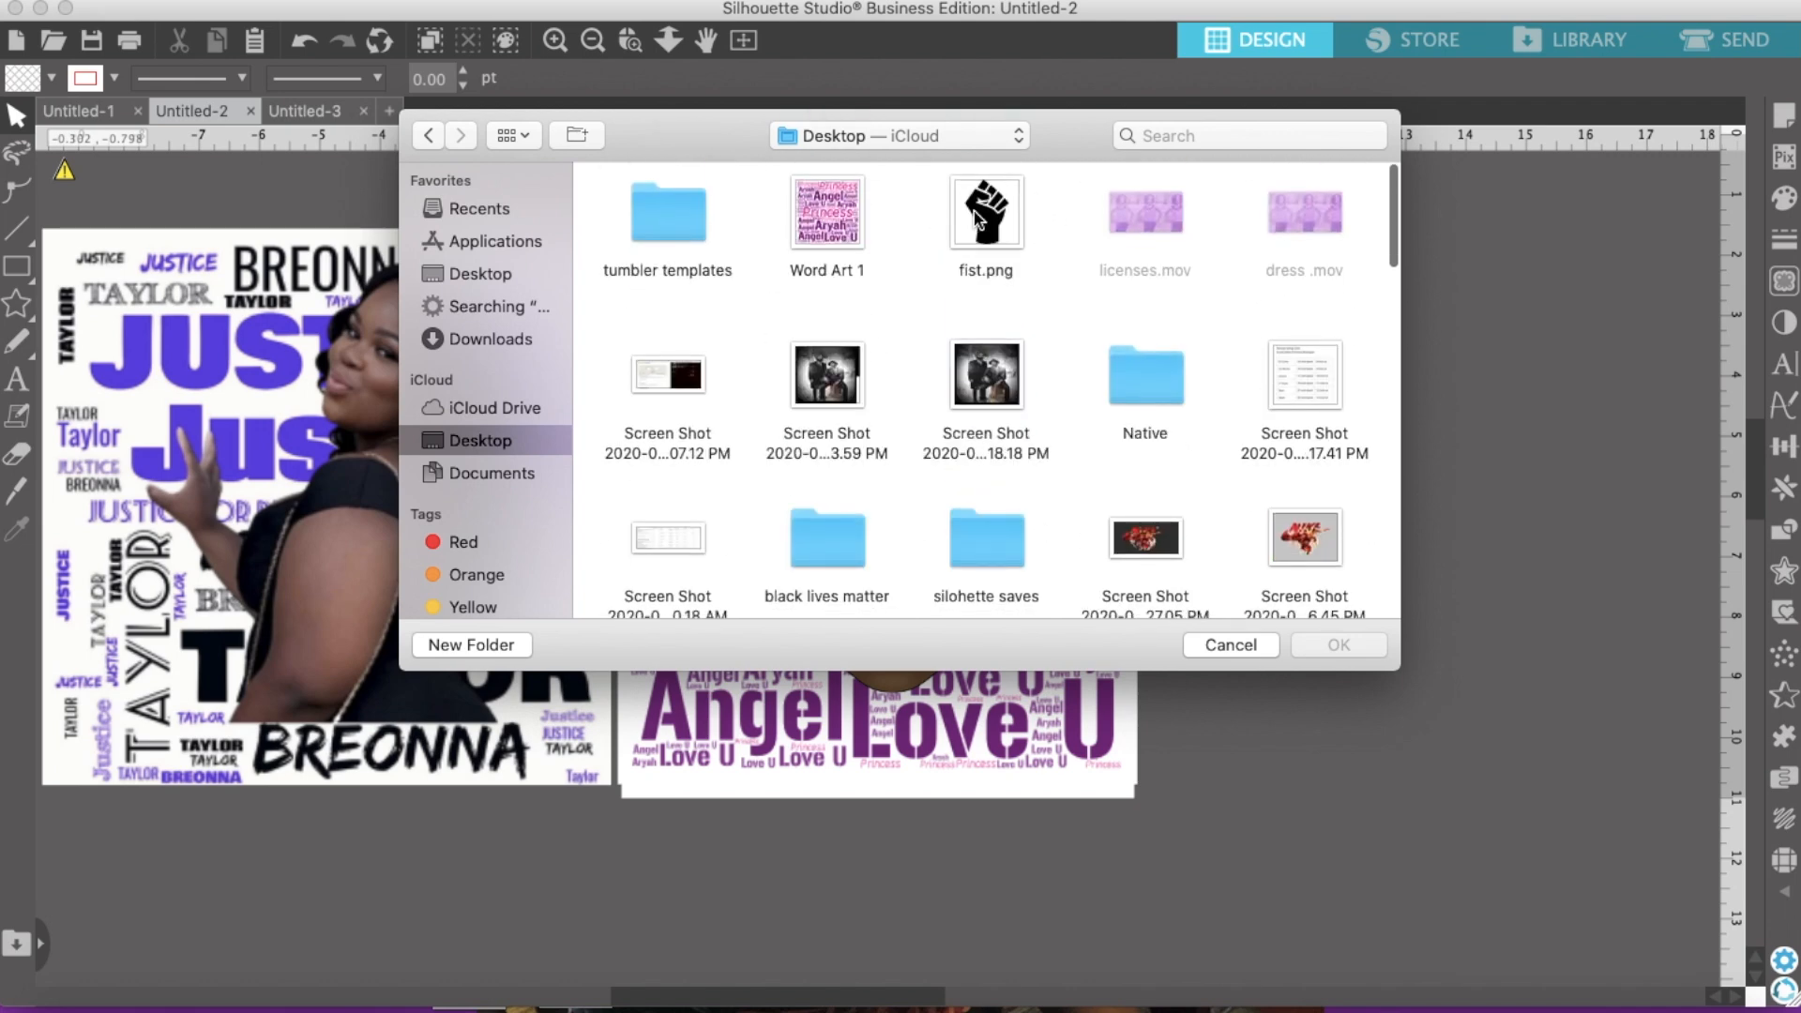
click(1226, 646)
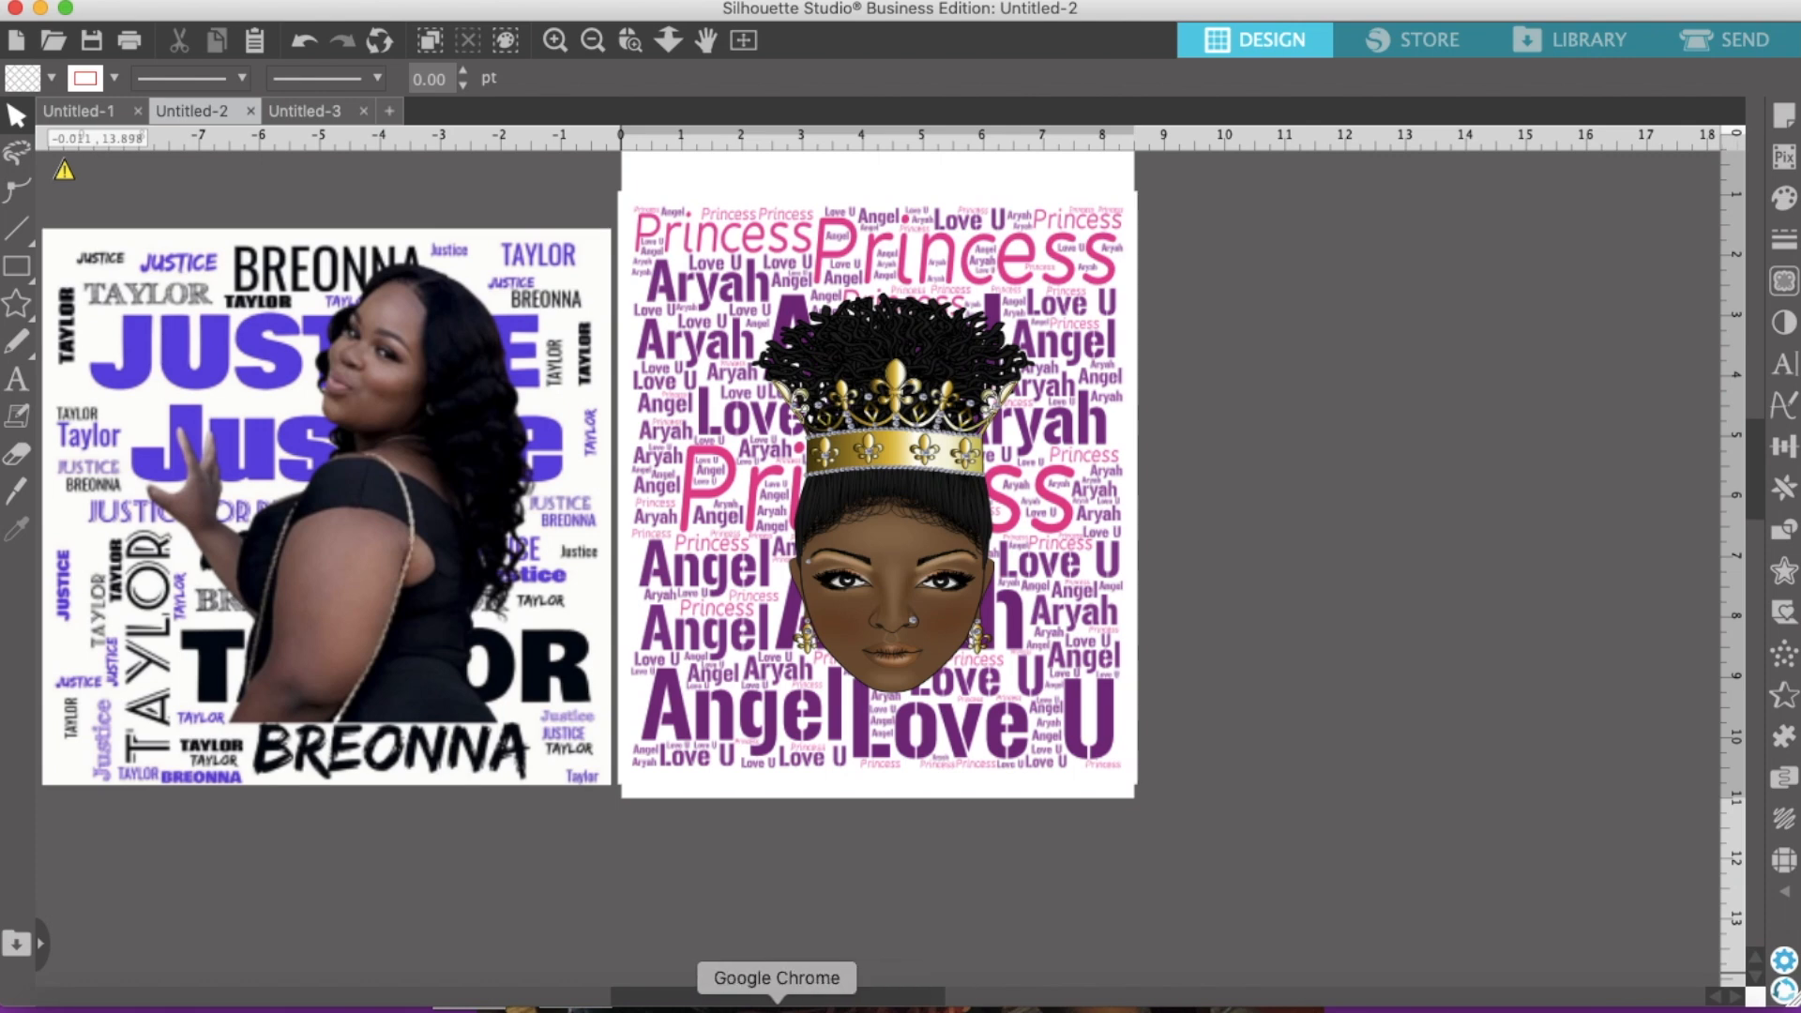
click(777, 1004)
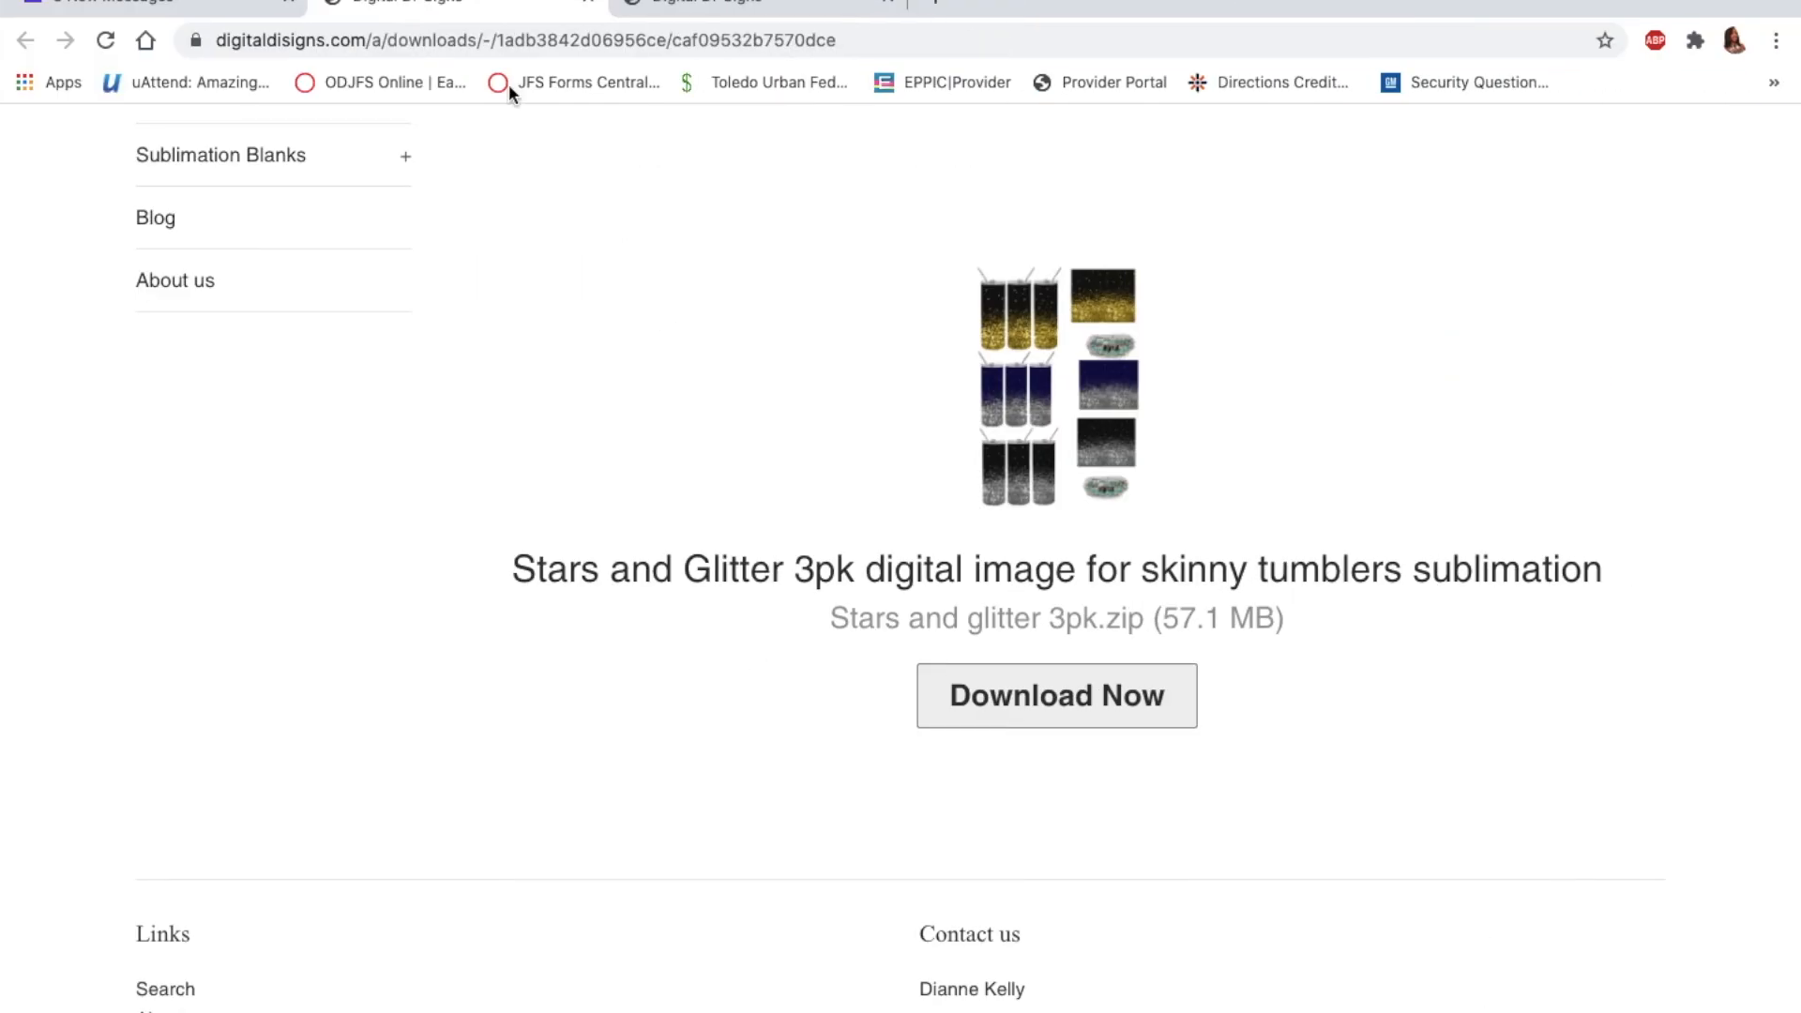
click(930, 3)
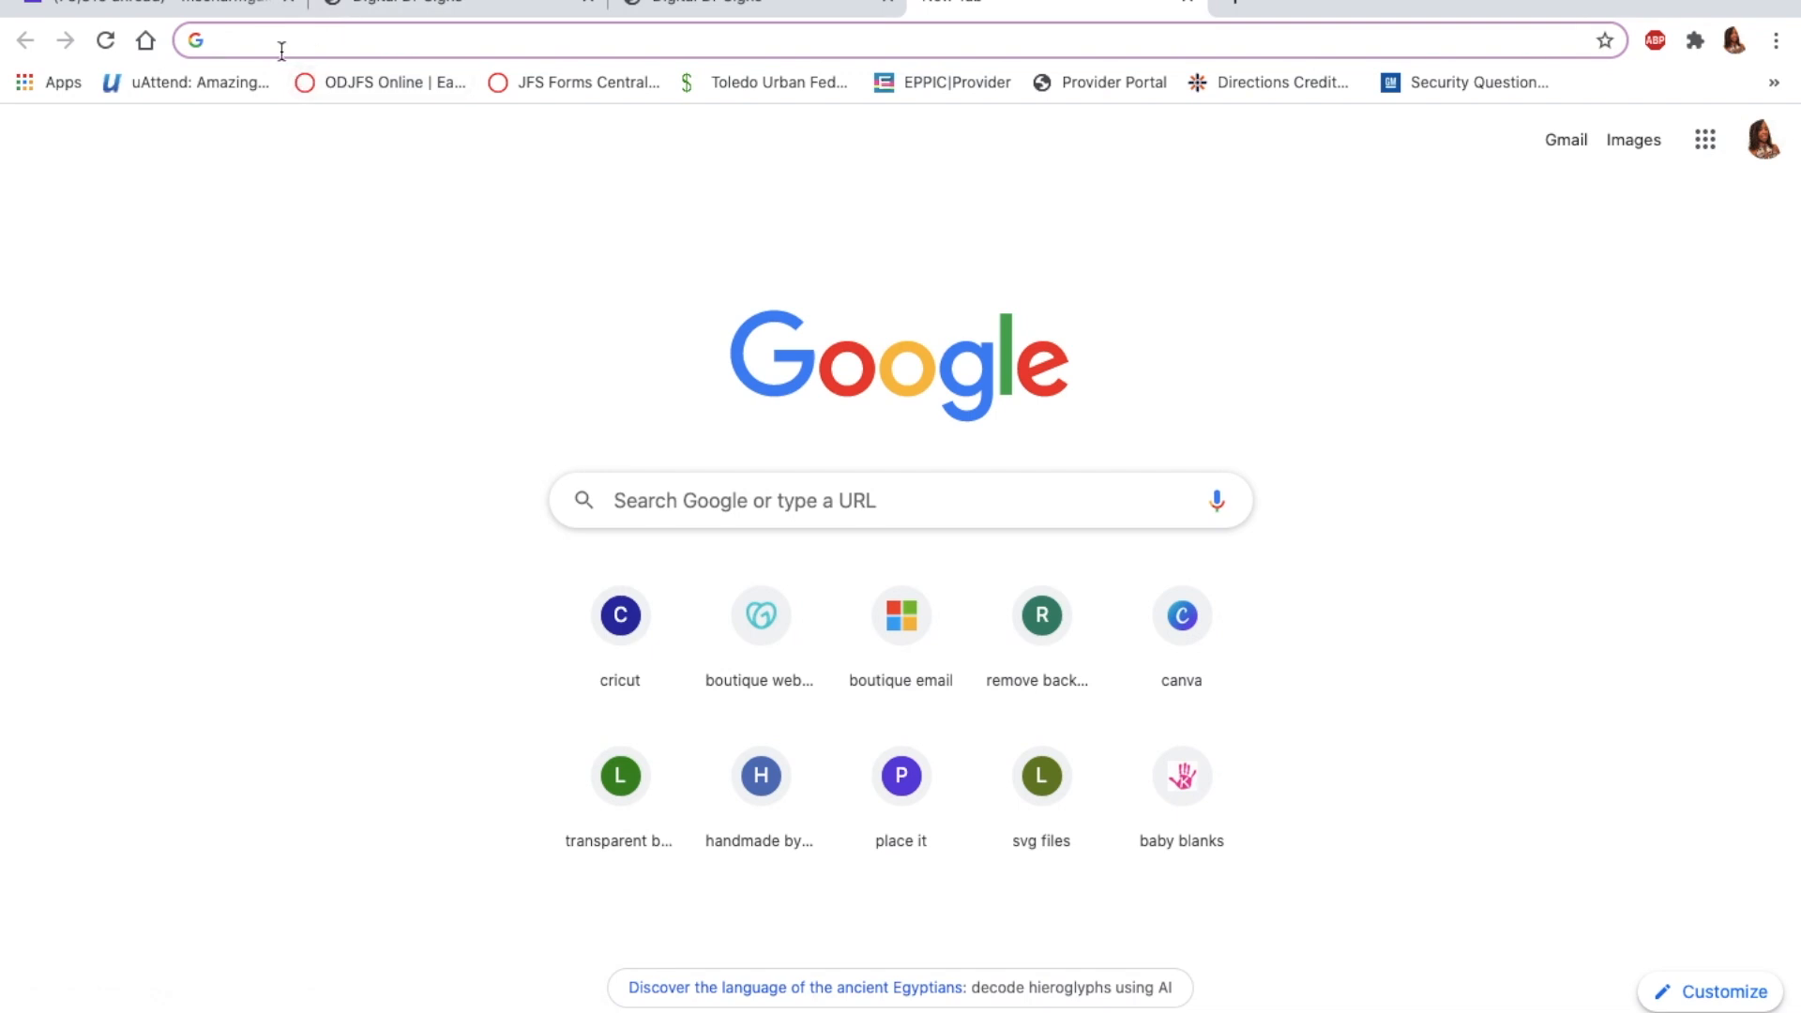
text(www.w)
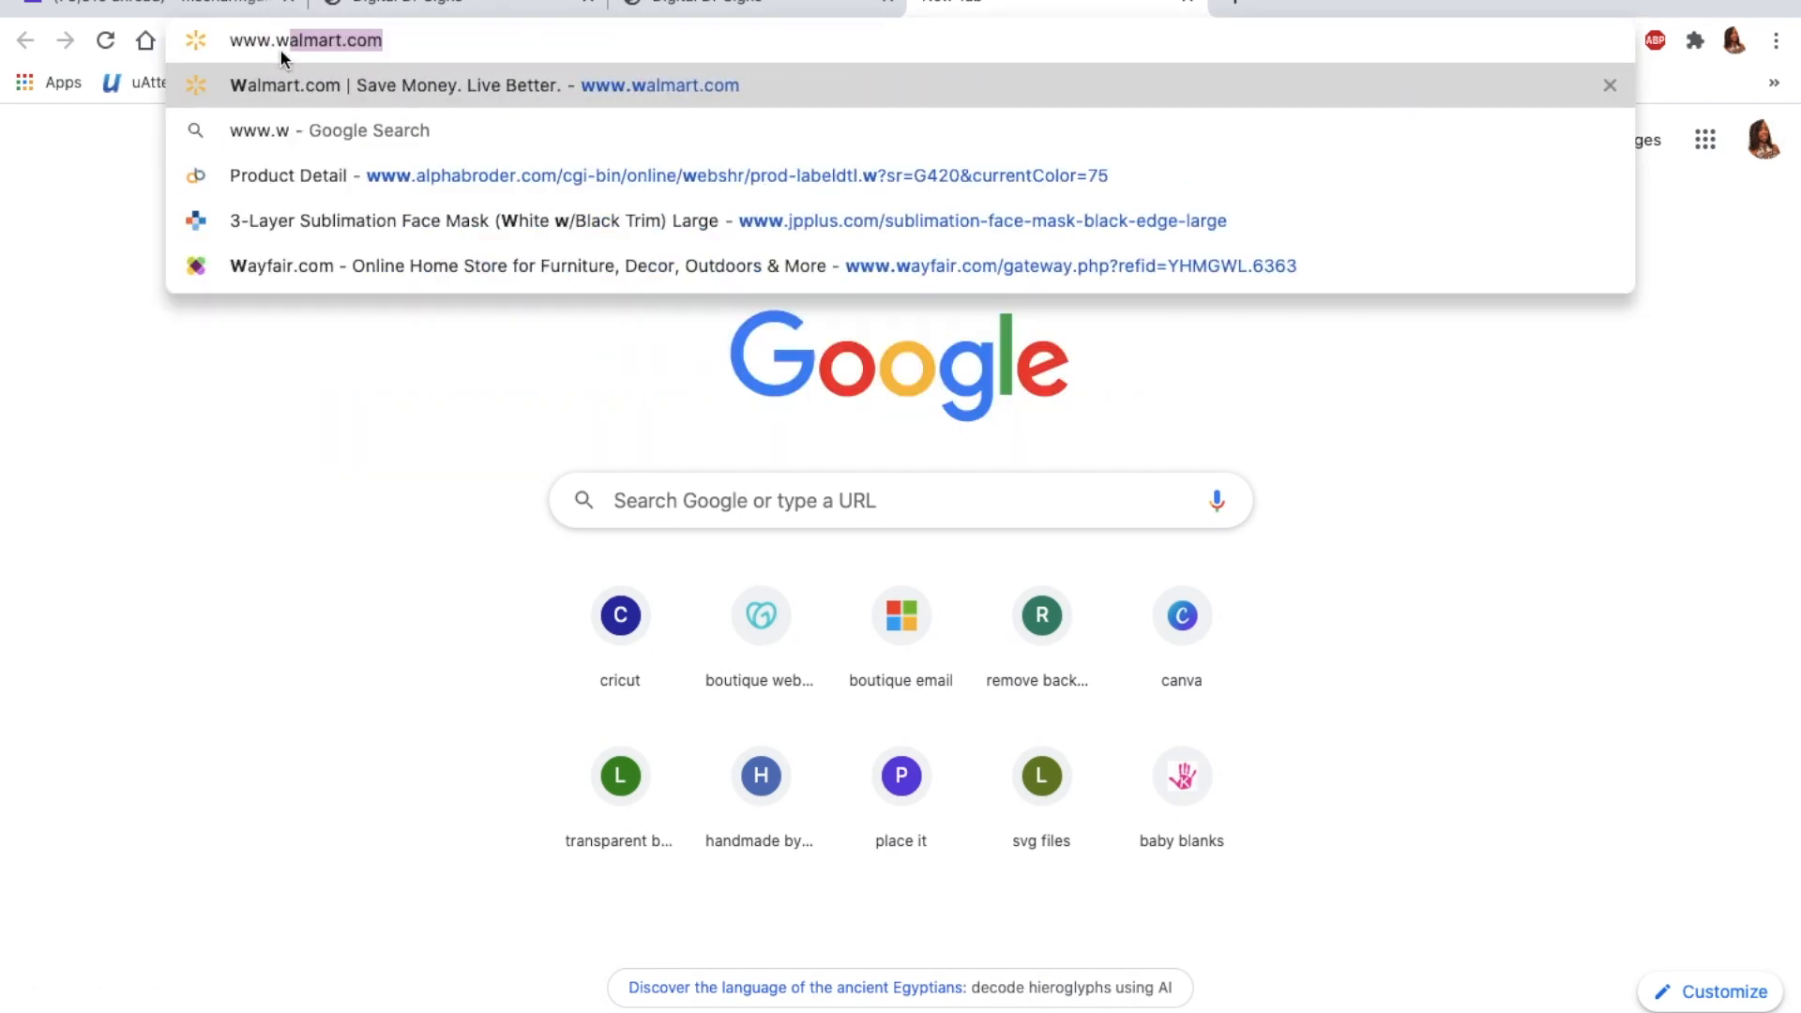
text(ord)
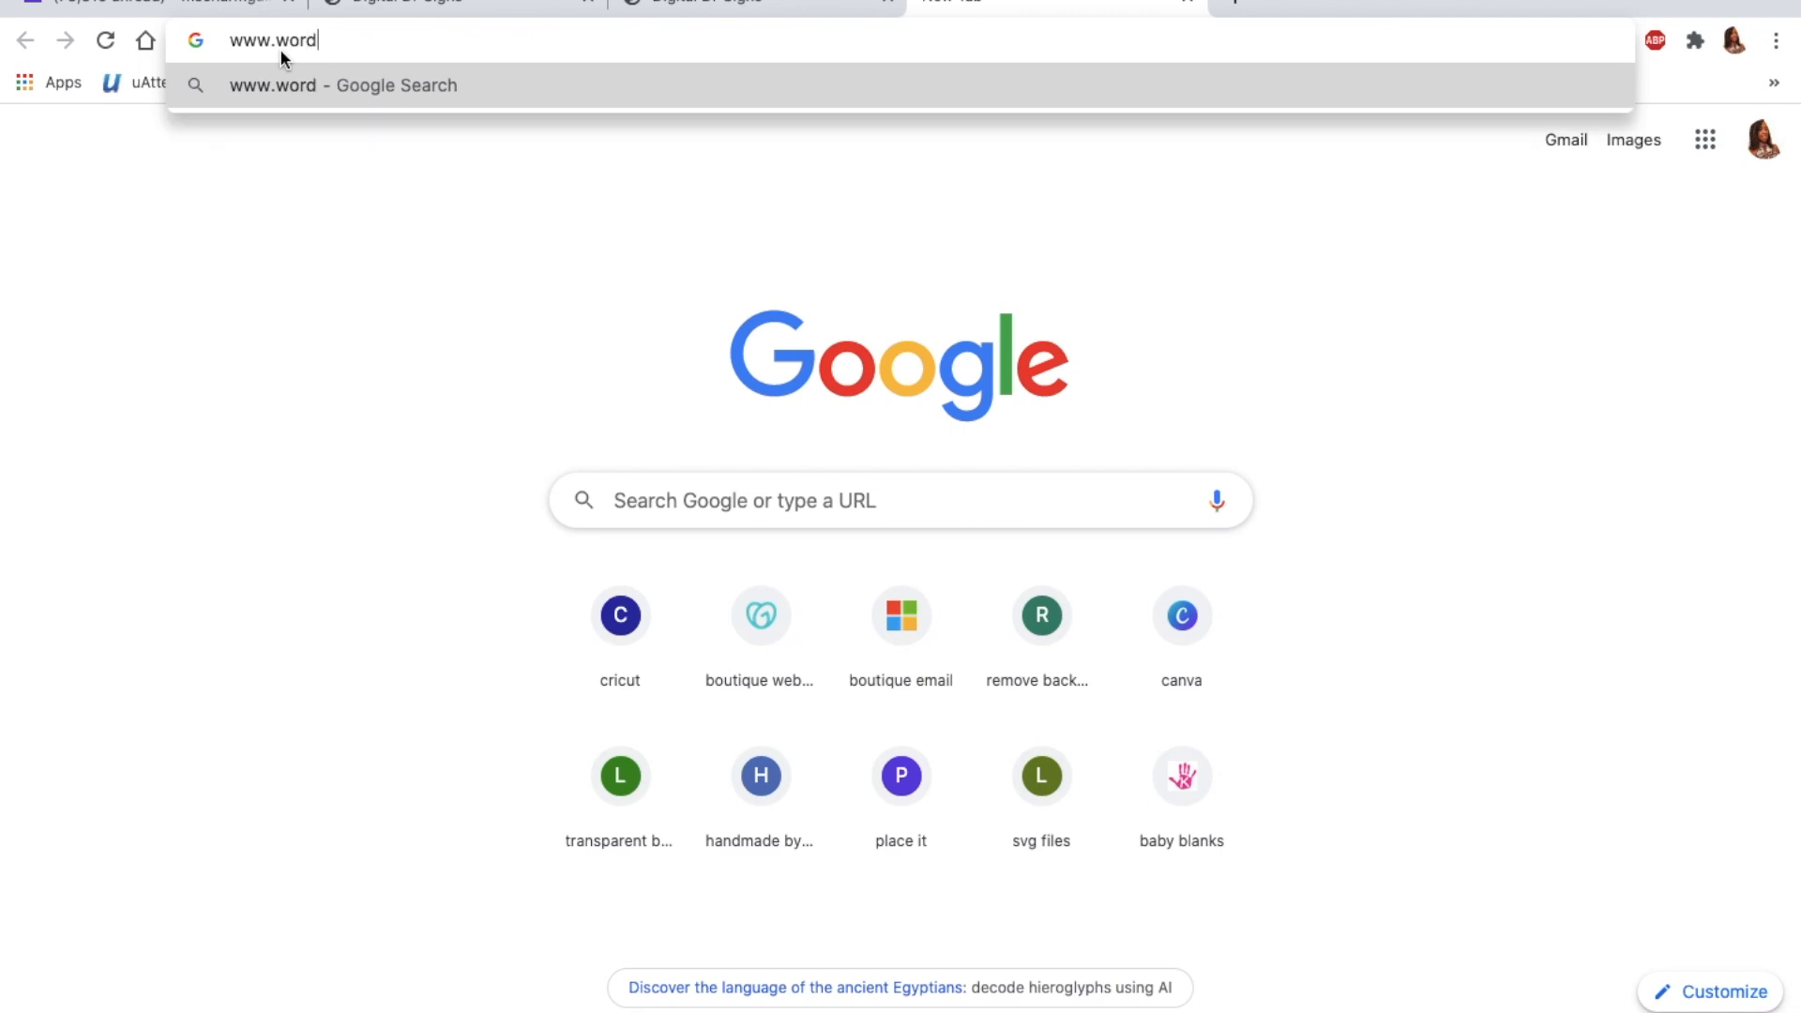
text(art.com)
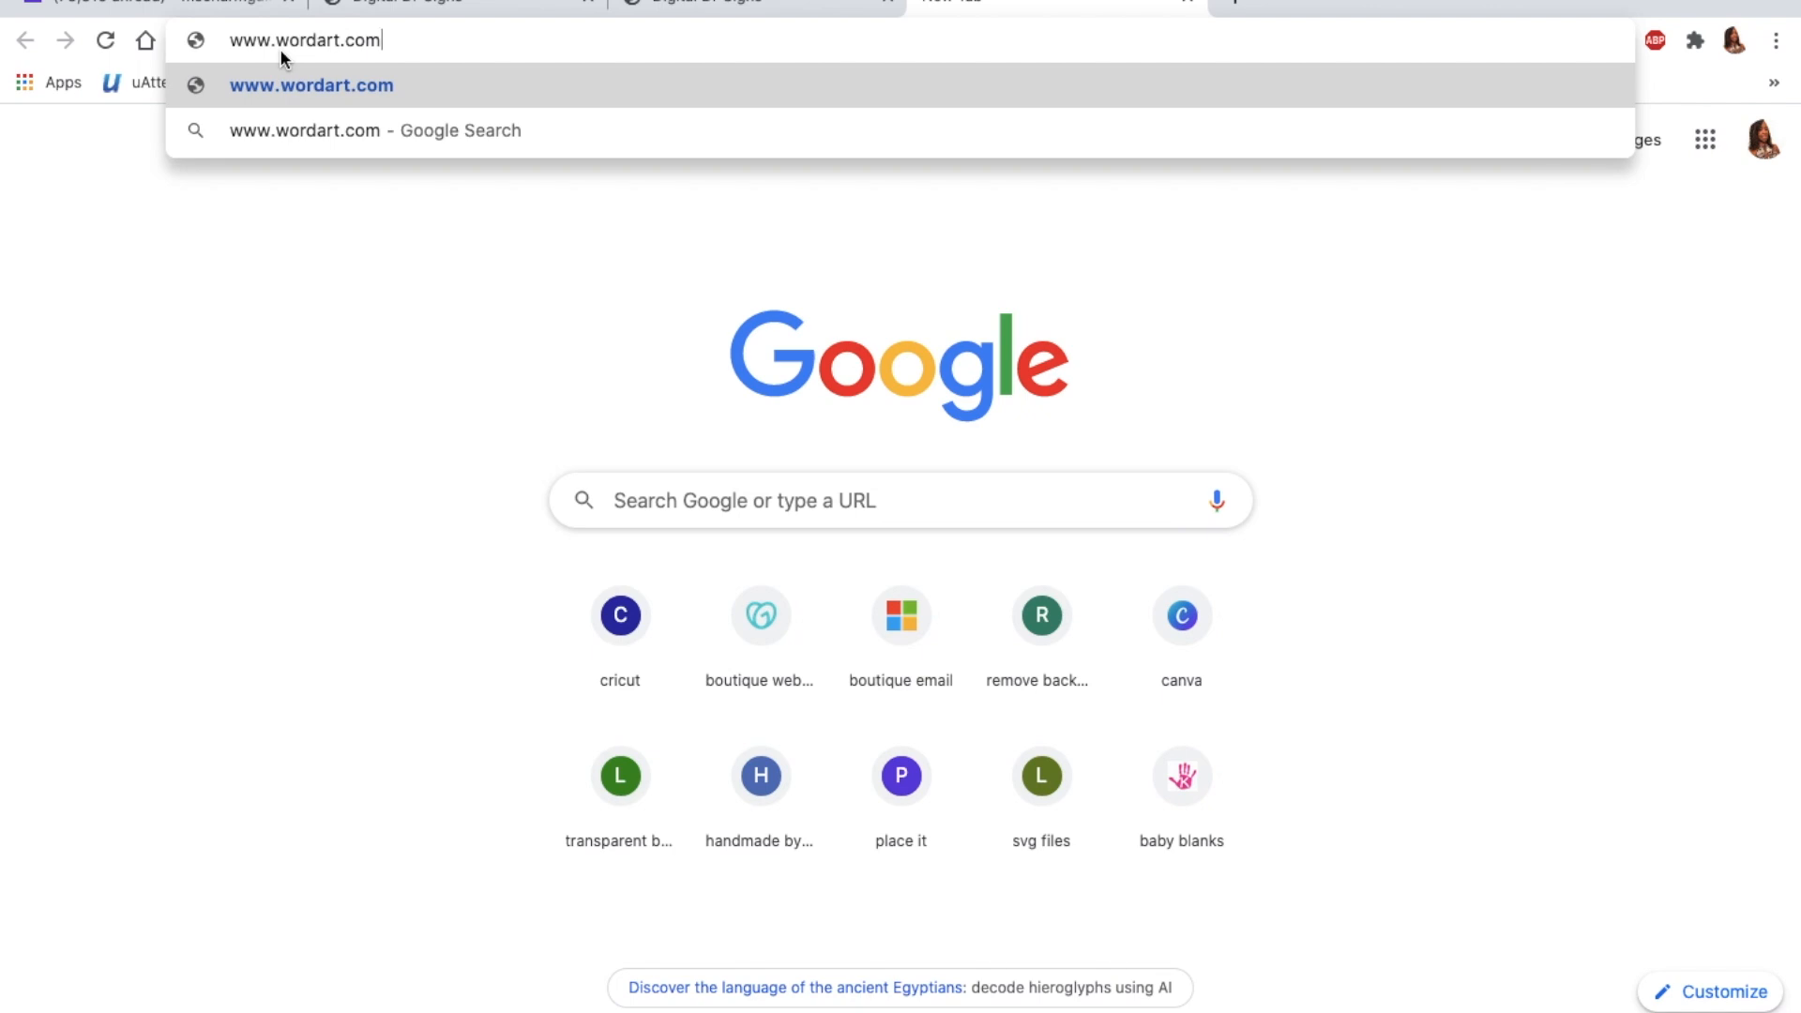
key(Return)
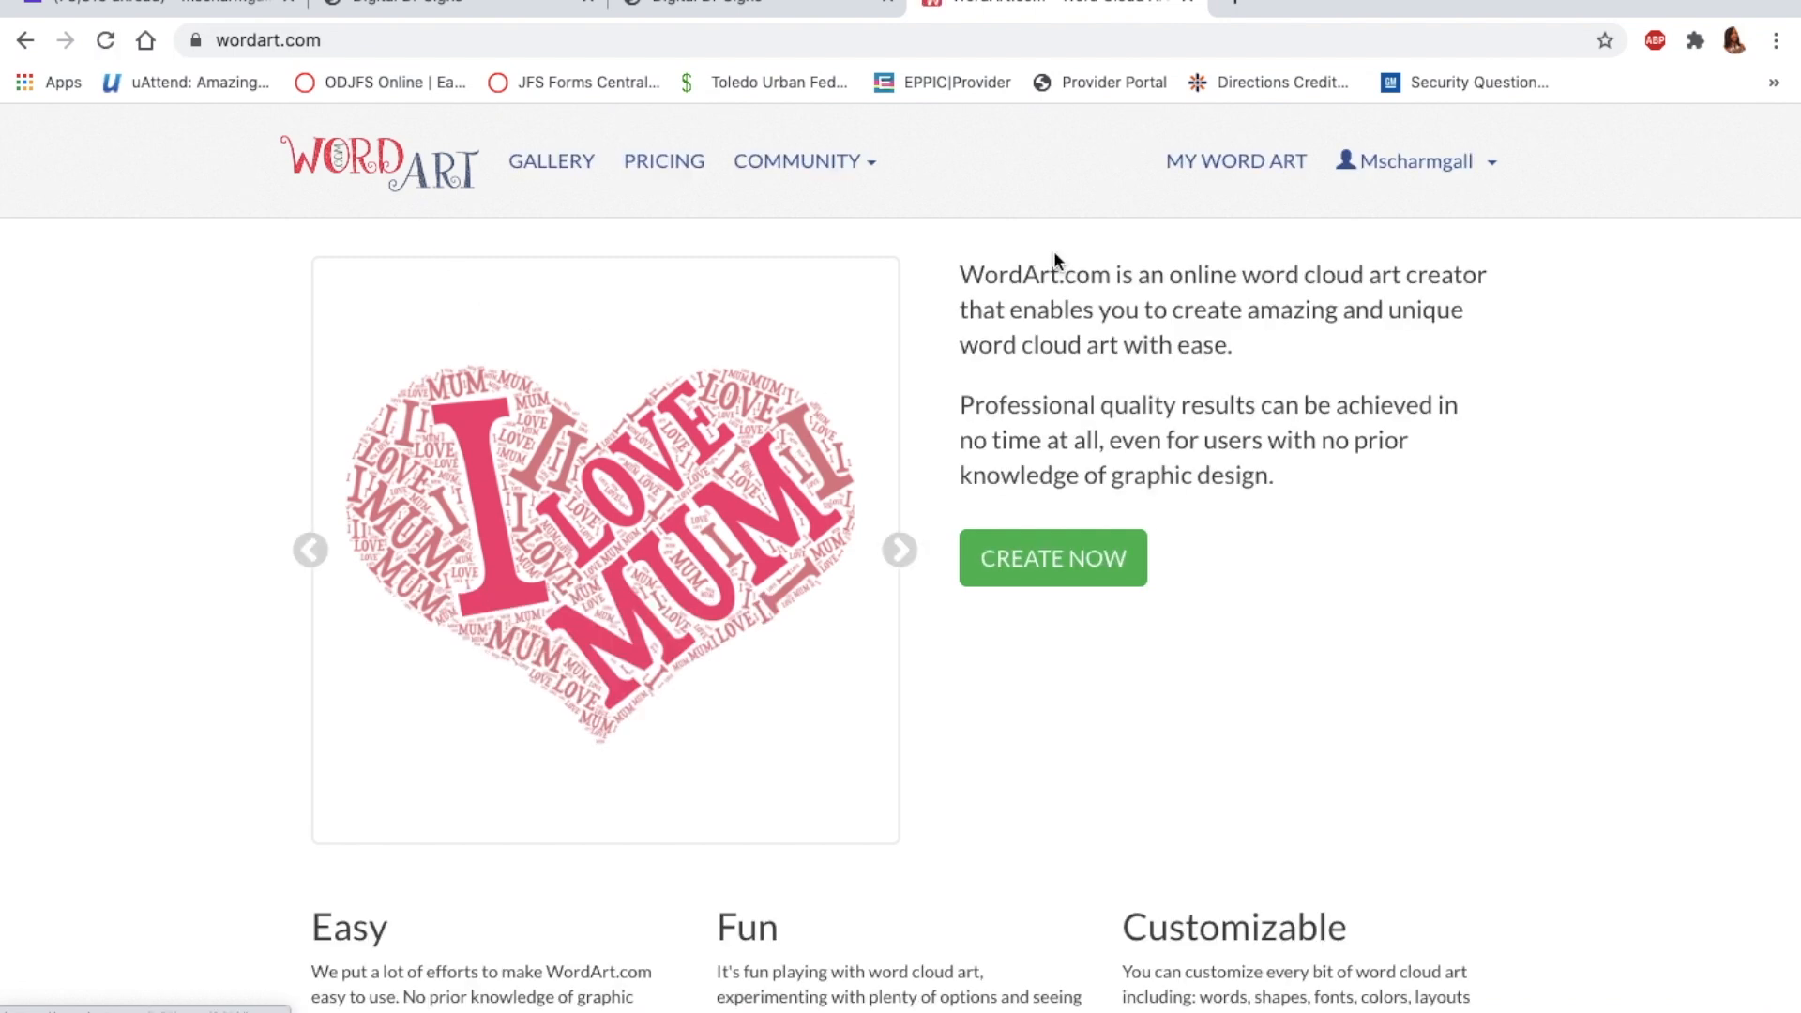
Step: Create a new word art, opening the editor on Word Art 2 with its default words
click(1417, 167)
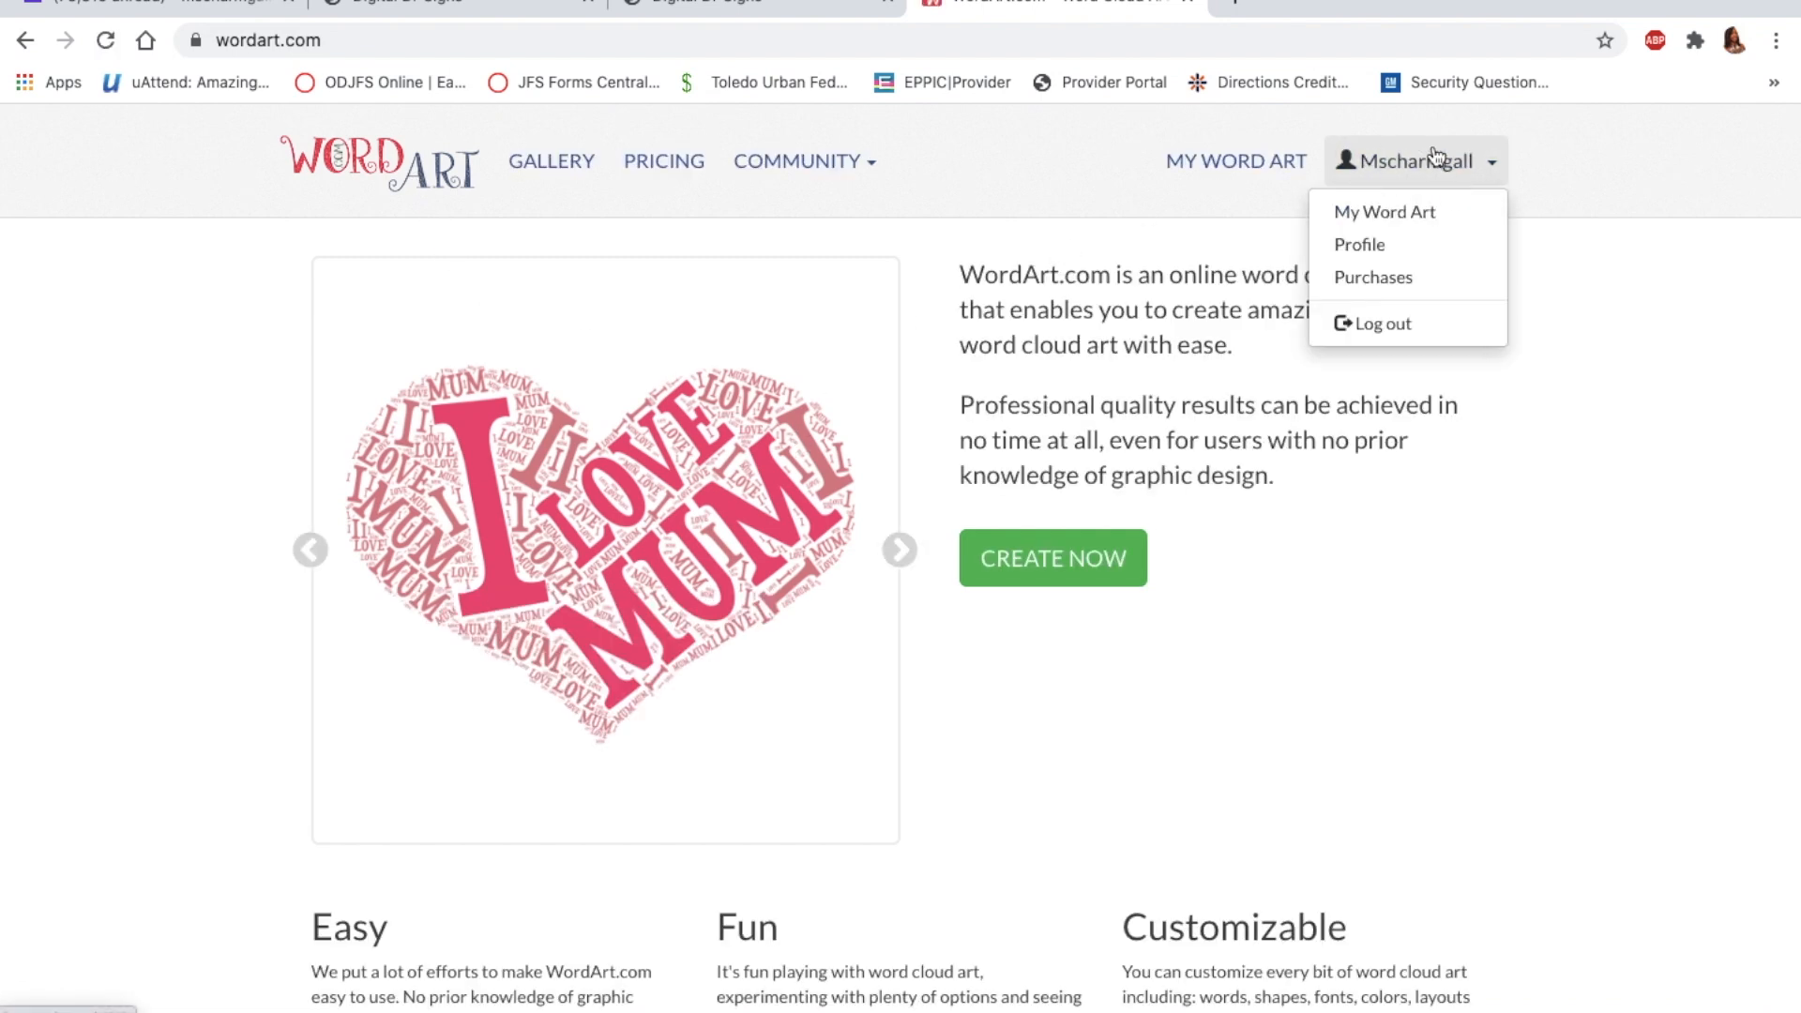
click(1435, 160)
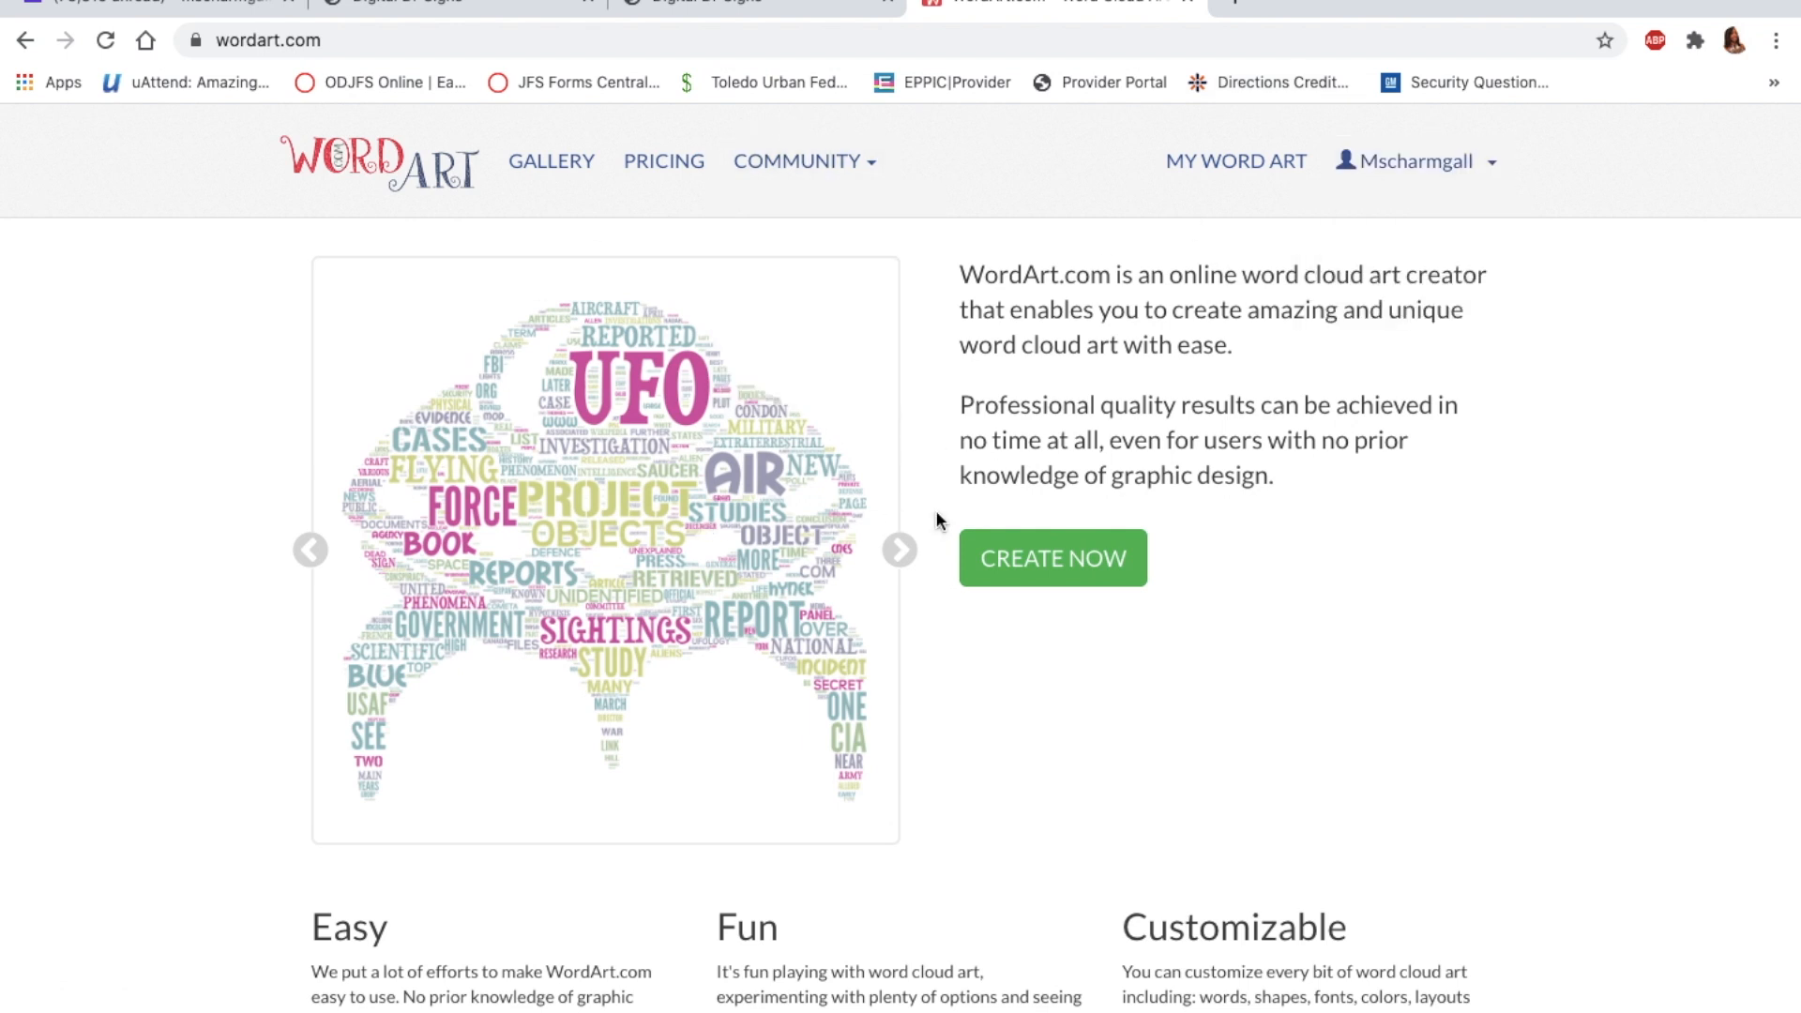
scroll(1058, 568, down, 1)
scroll(1058, 568, up, 1)
click(1054, 564)
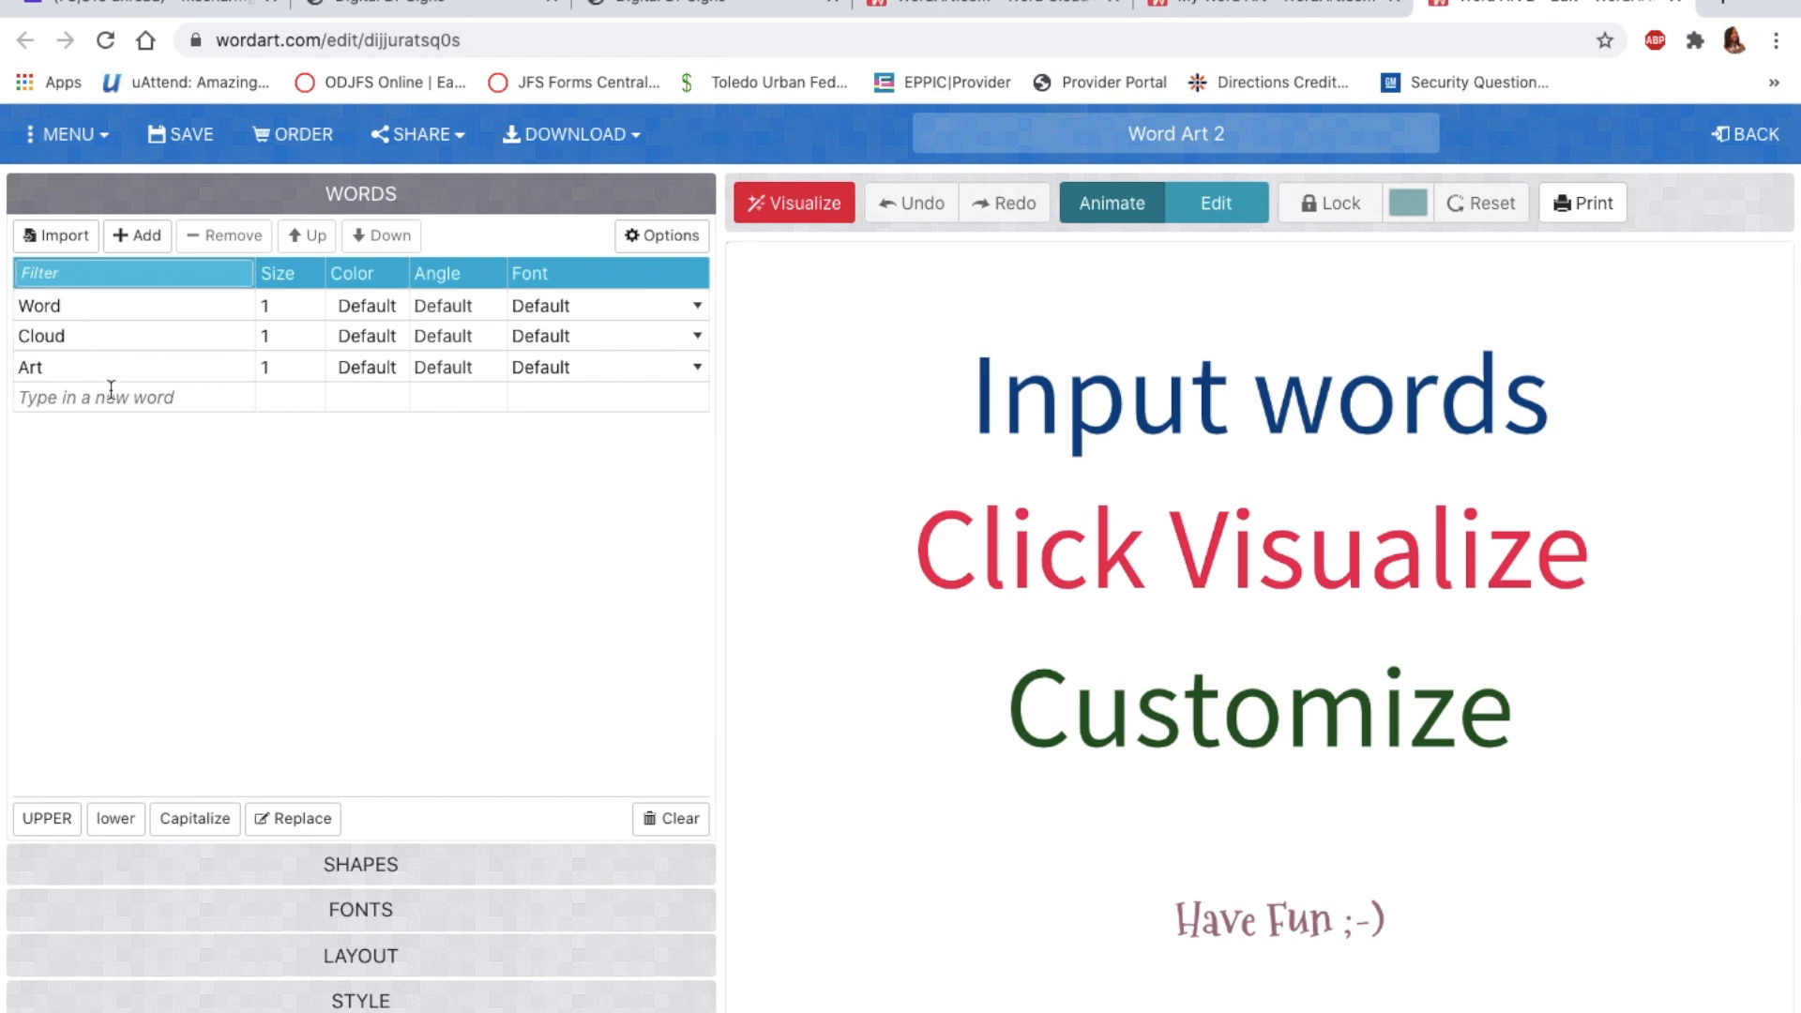
Step: Replace the three default words in the Words table with the chosen names
click(98, 304)
text(la)
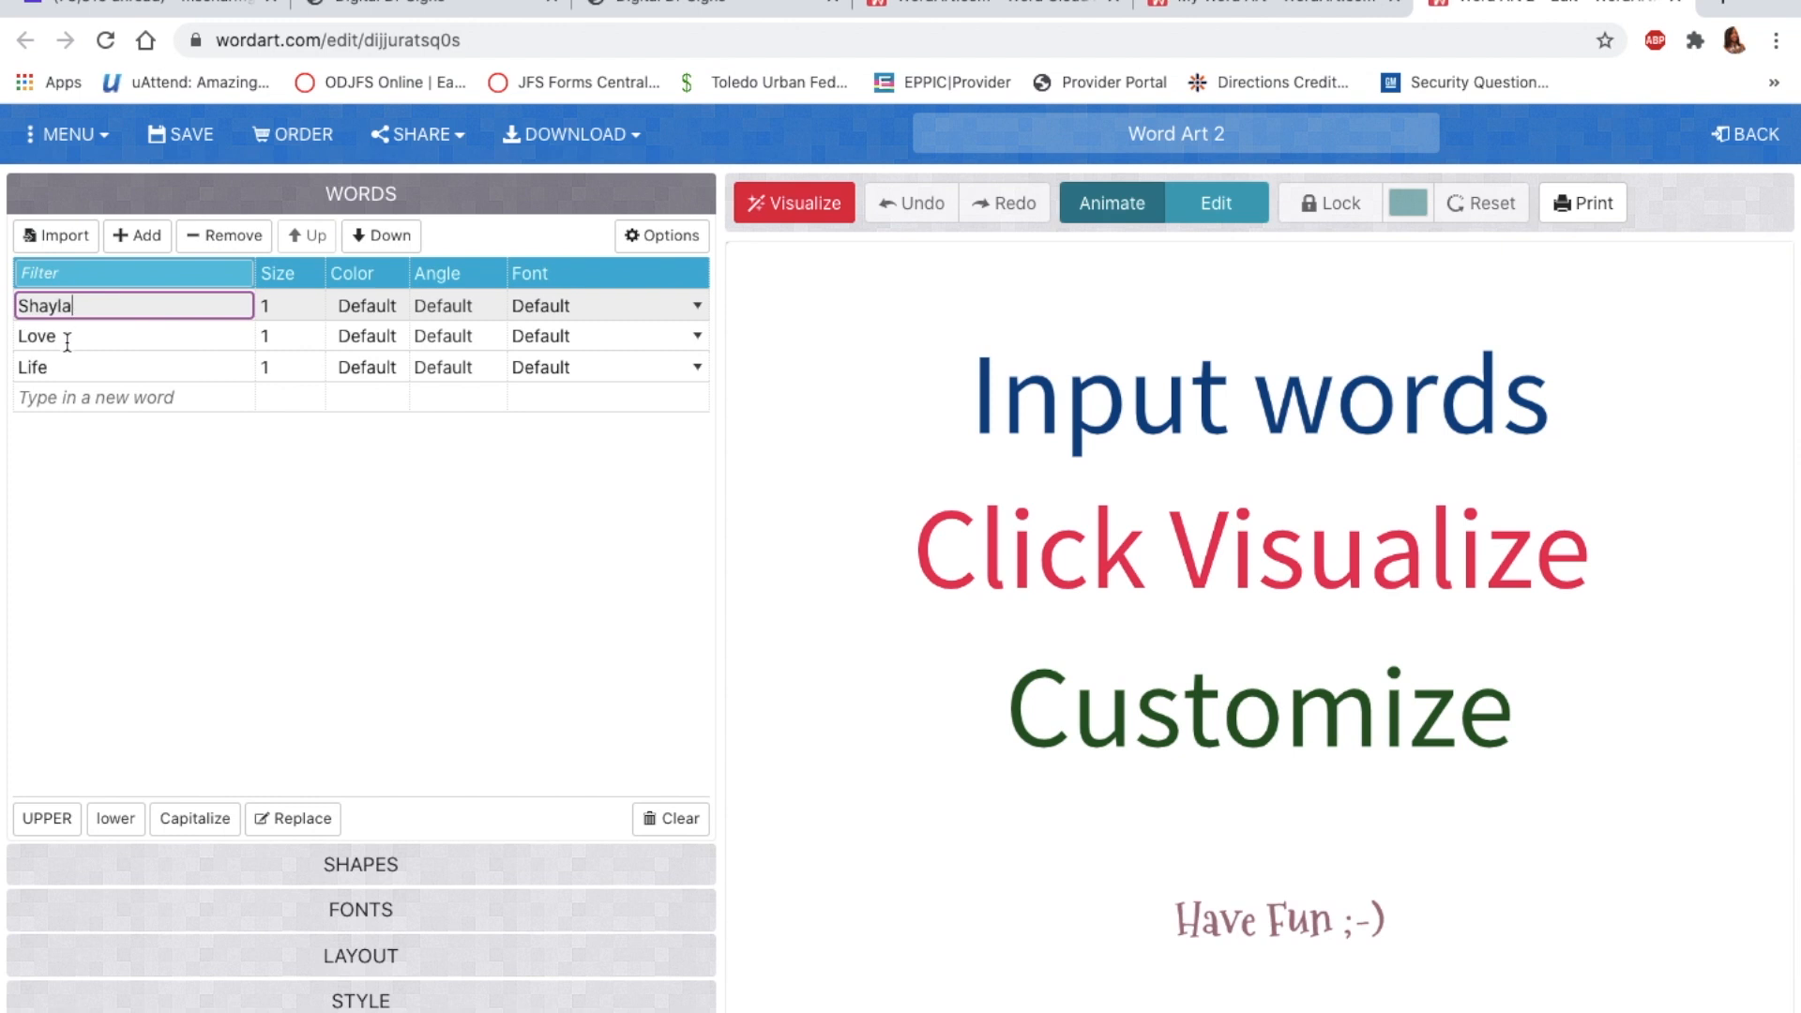
click(67, 343)
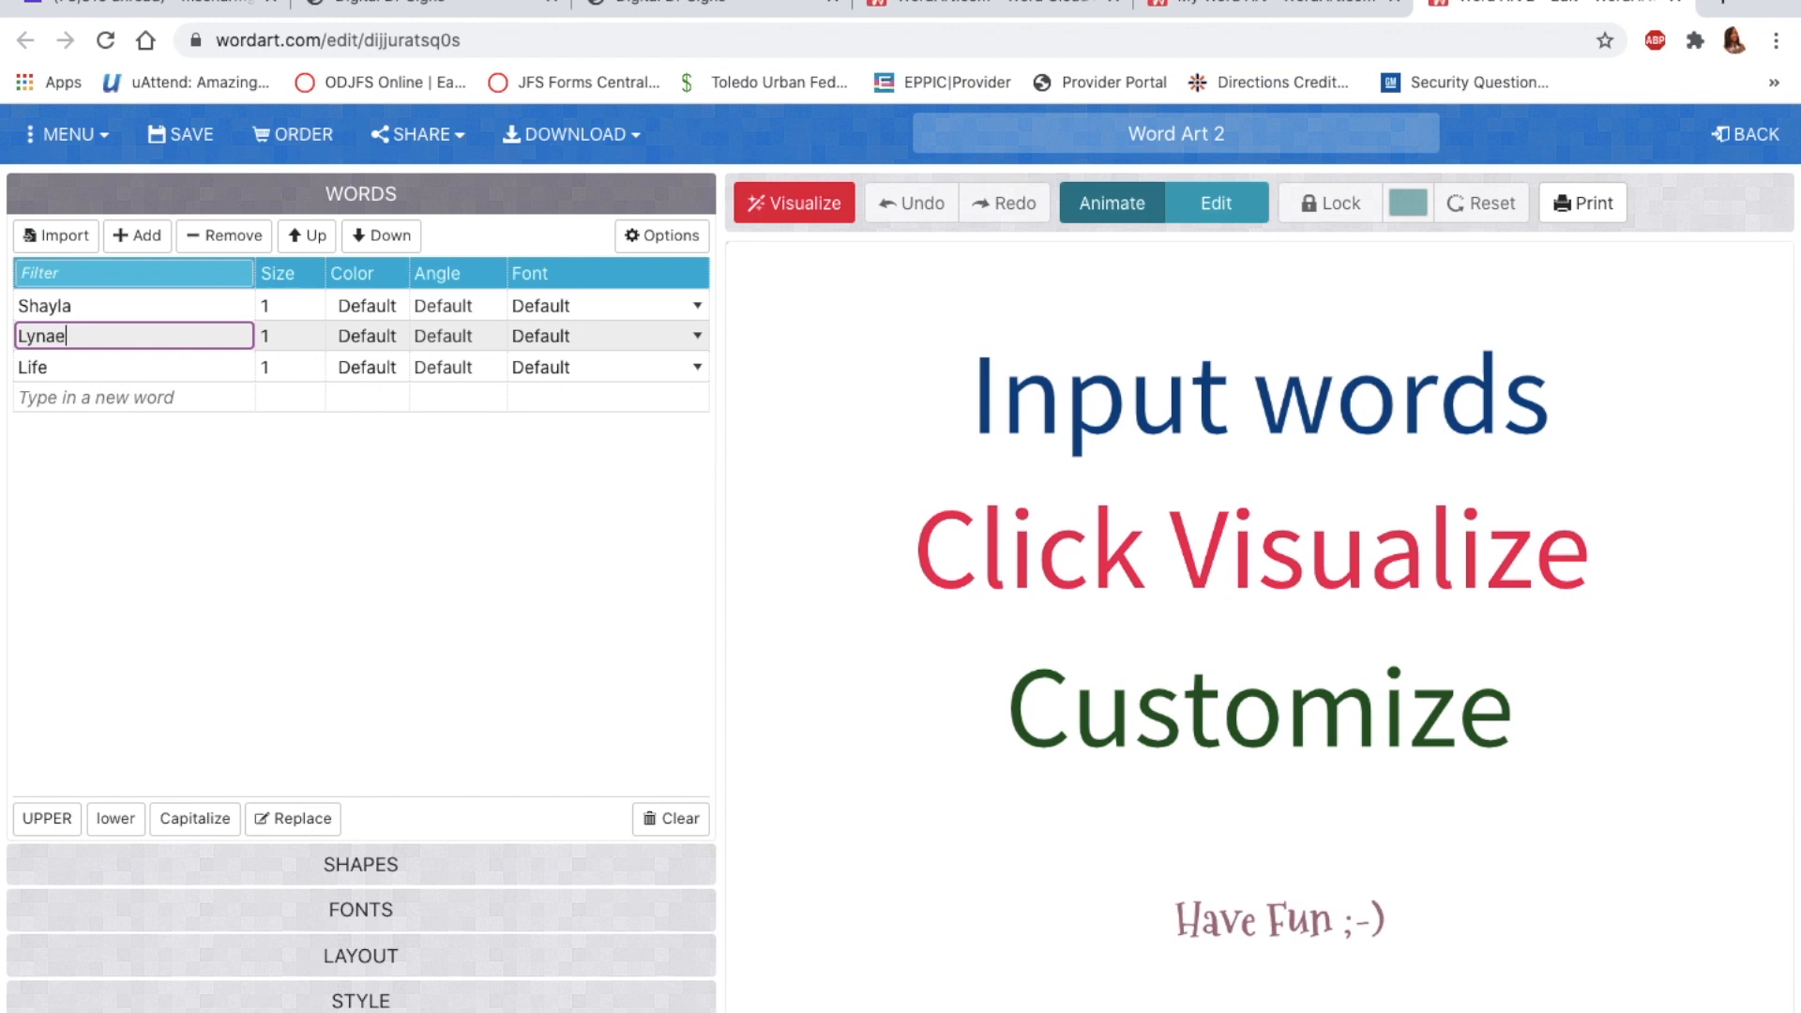
click(65, 368)
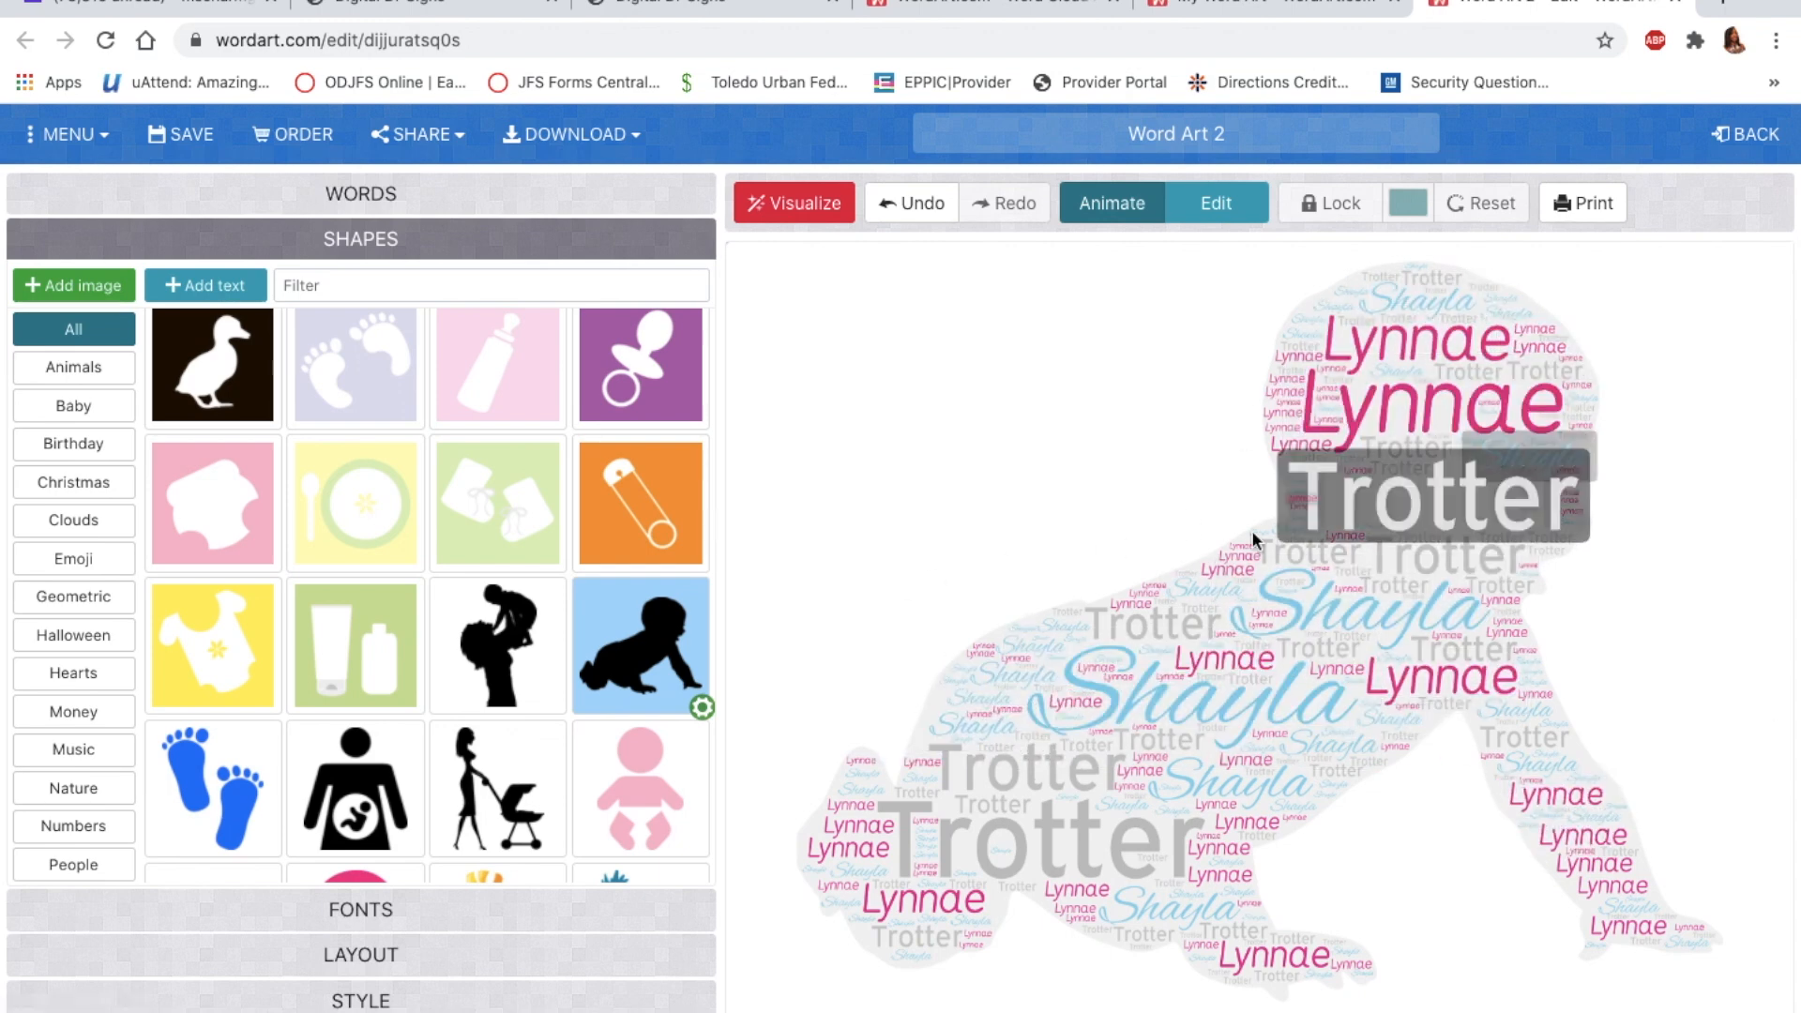
Step: Try the baby footprints shape, then render the name cloud in the balloon shape
scroll(307, 517, down, 2)
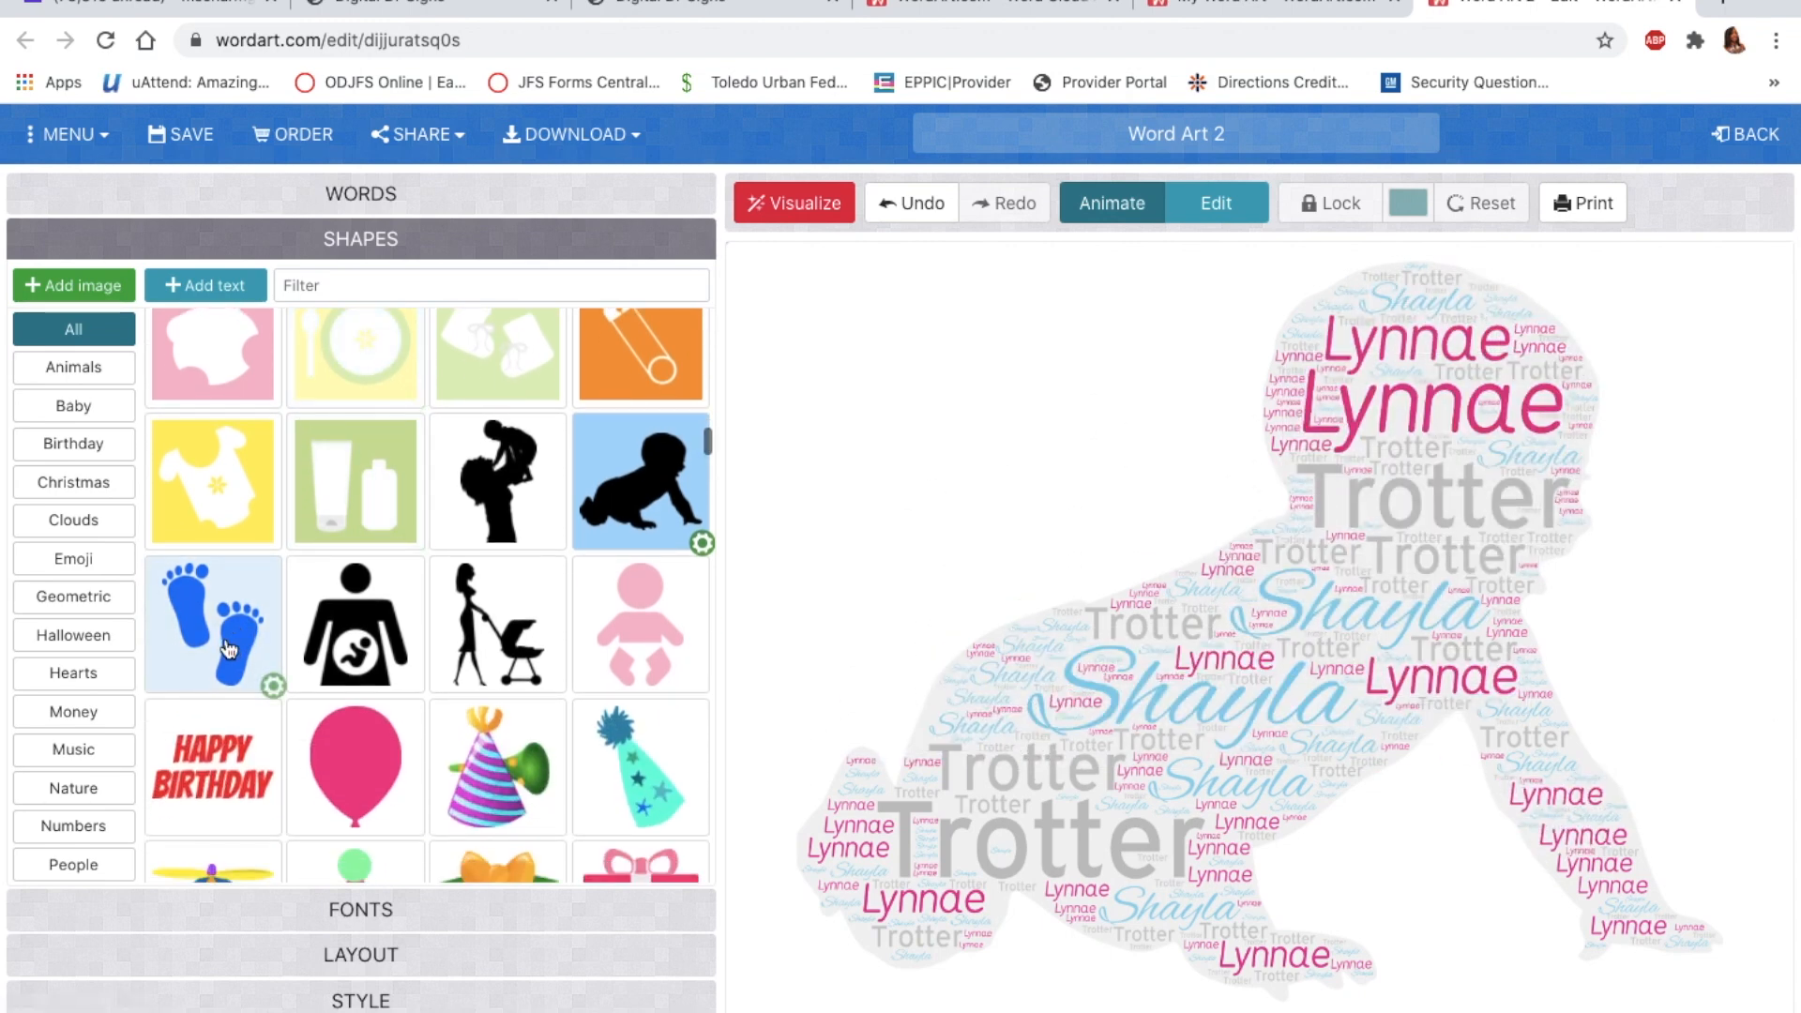
click(786, 204)
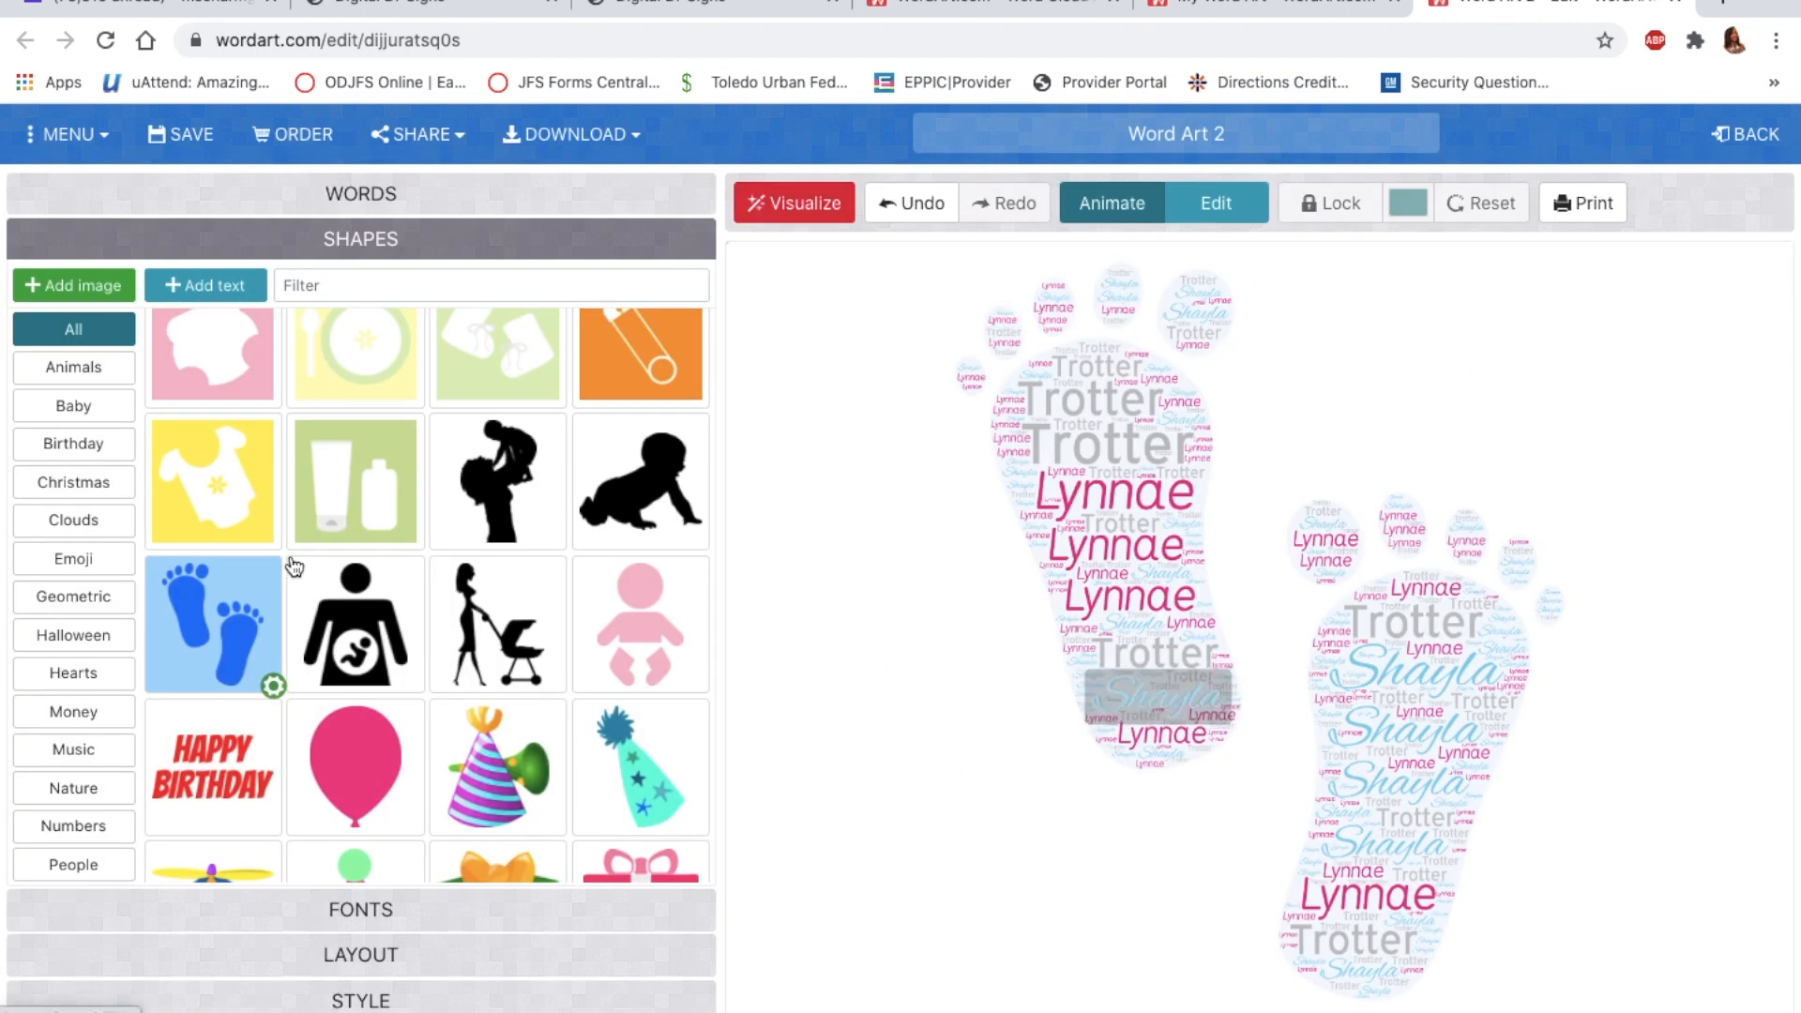
scroll(300, 560, up, 2)
scroll(297, 563, down, 3)
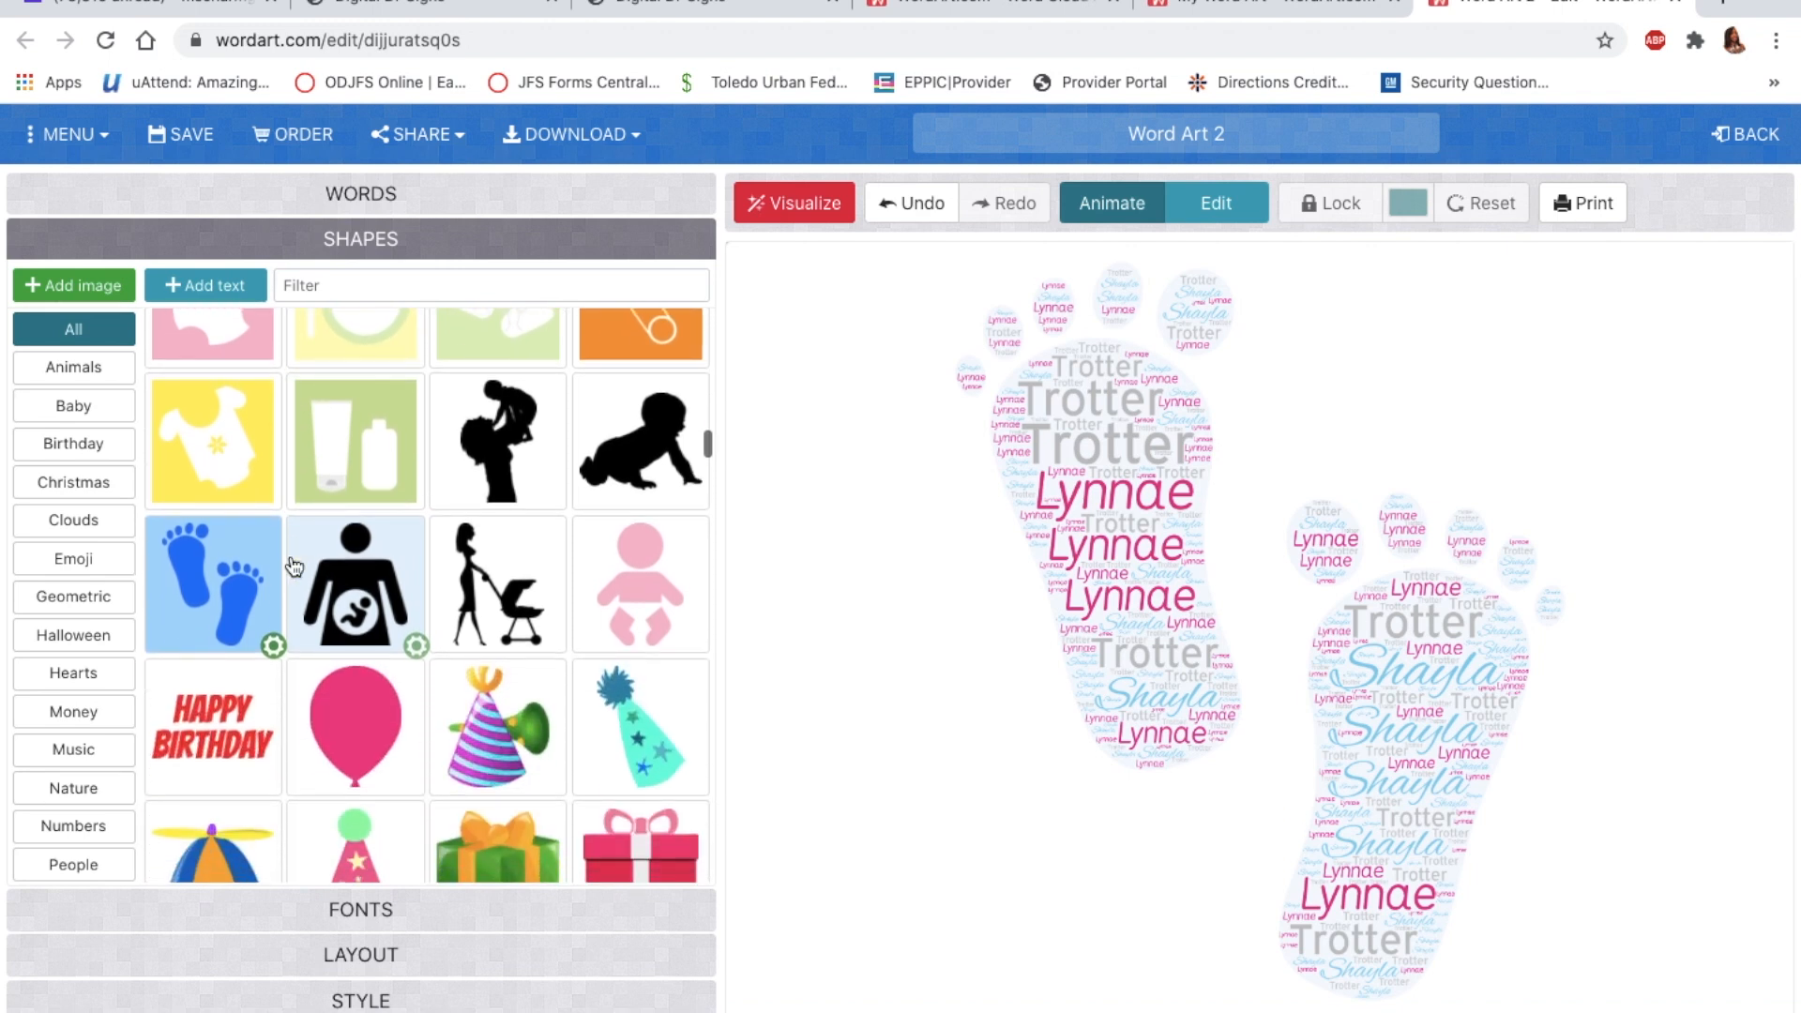
scroll(294, 566, down, 1)
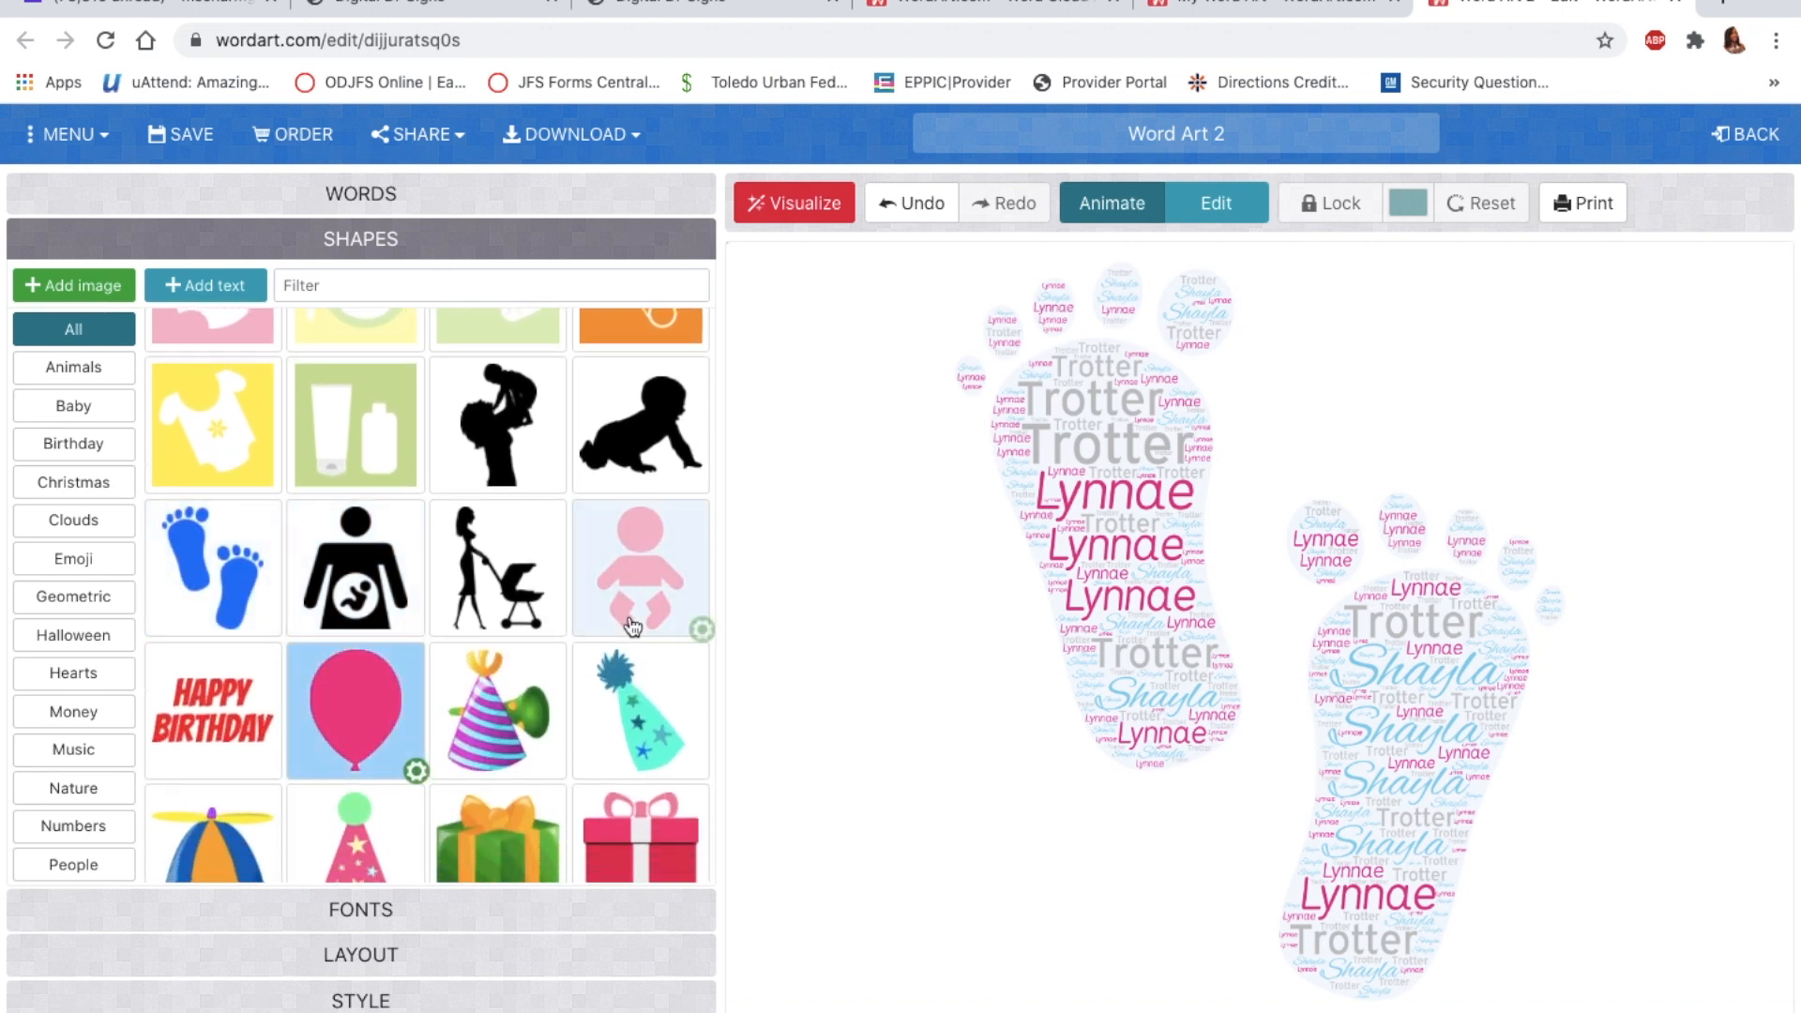
click(816, 205)
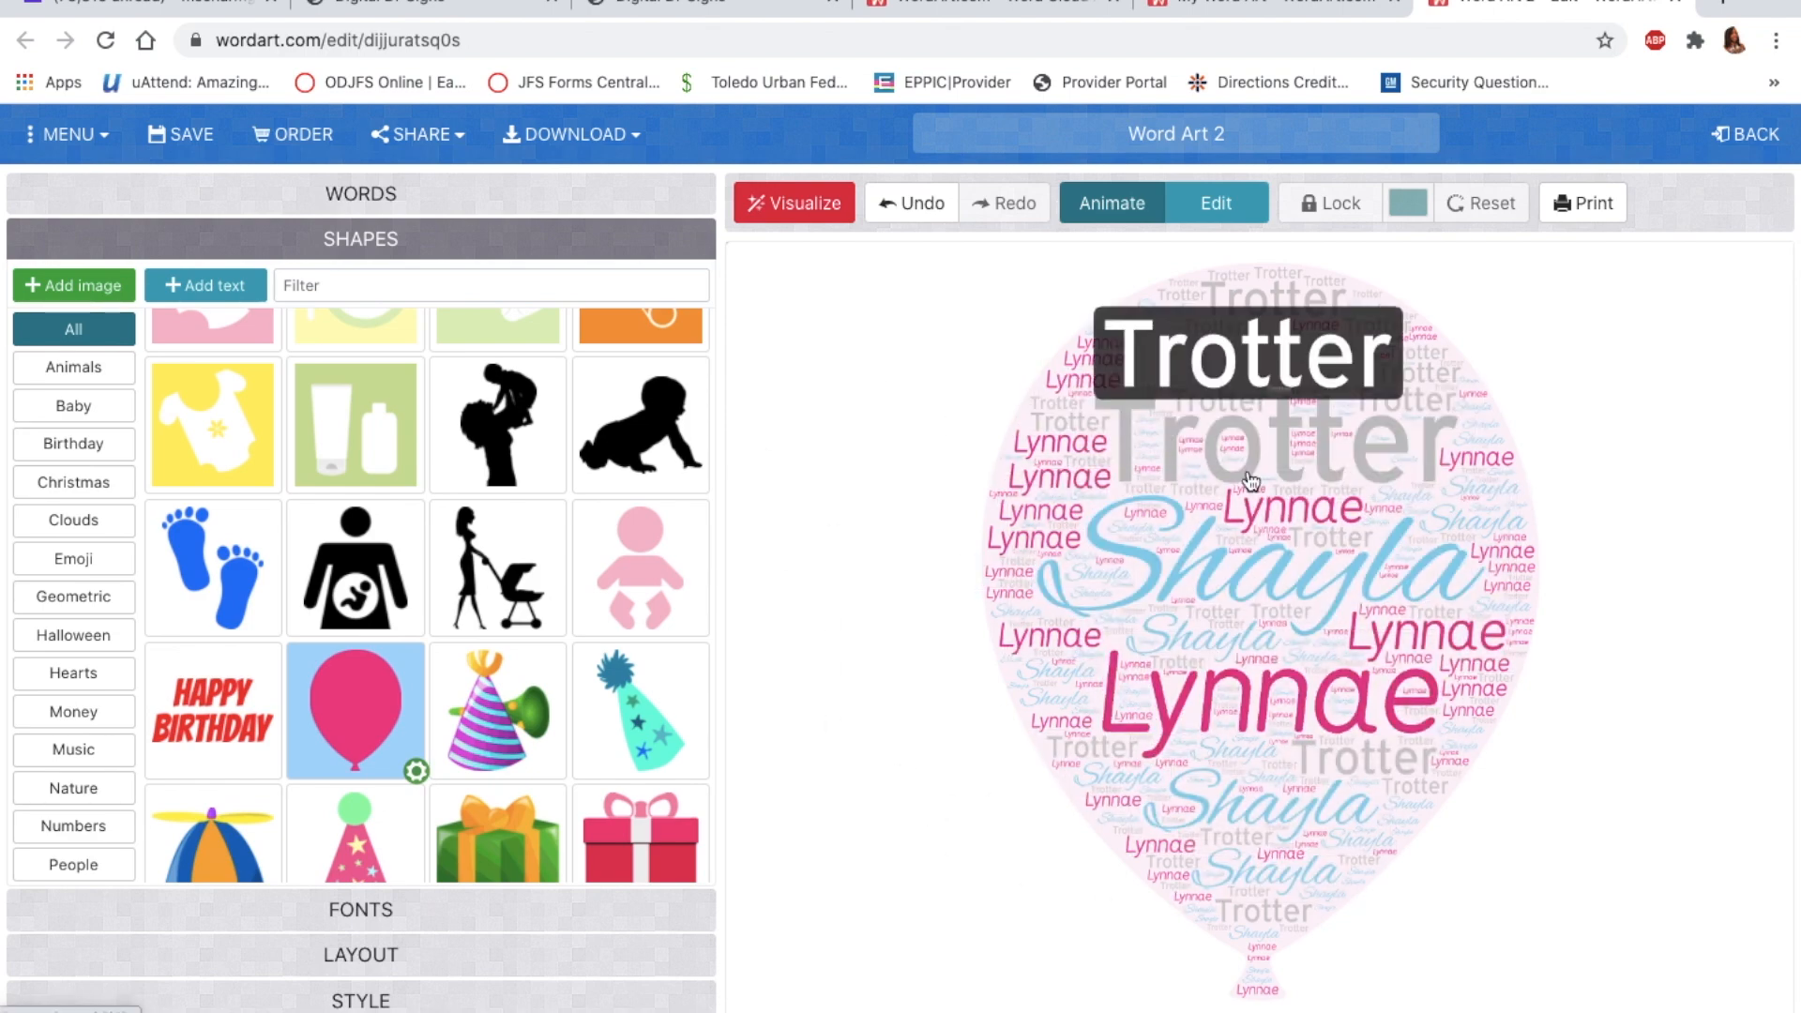
scroll(335, 492, down, 2)
scroll(335, 490, down, 8)
scroll(335, 490, down, 8)
scroll(335, 491, down, 11)
scroll(335, 490, down, 6)
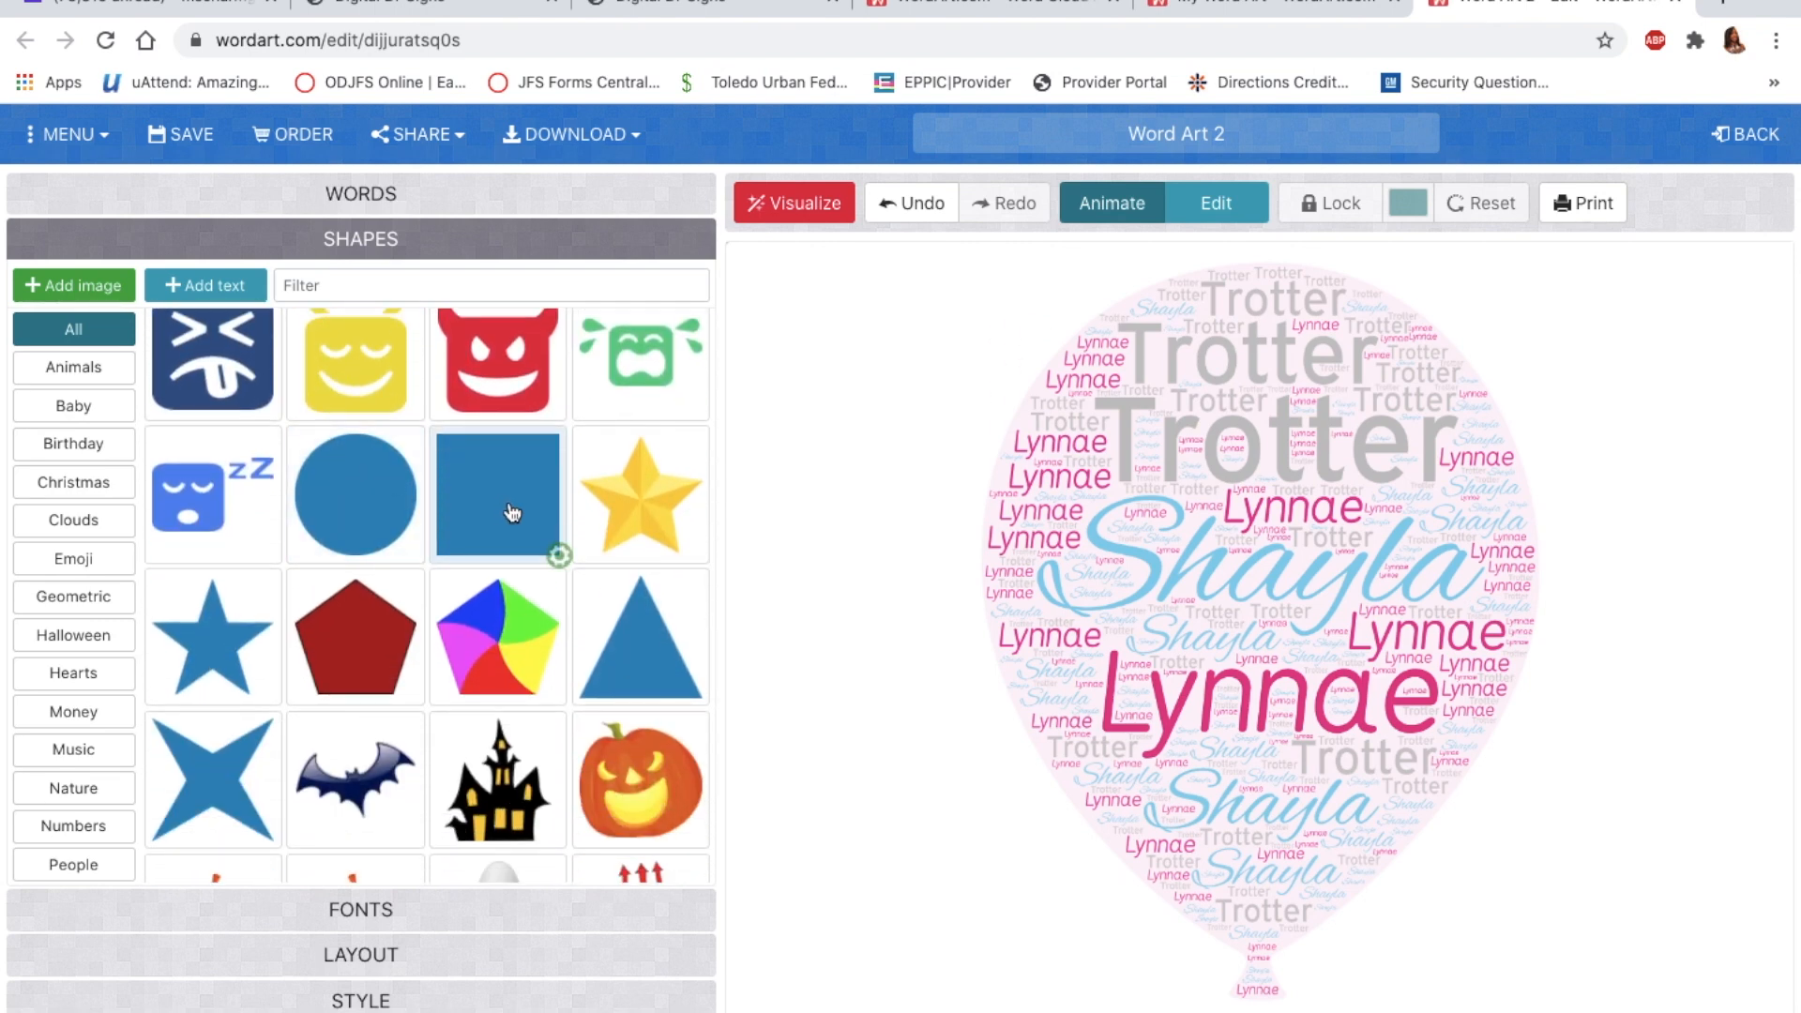
Step: Give the rectangle shape a white colour and a wide 2.74 aspect ratio, then redraw the cloud
click(560, 557)
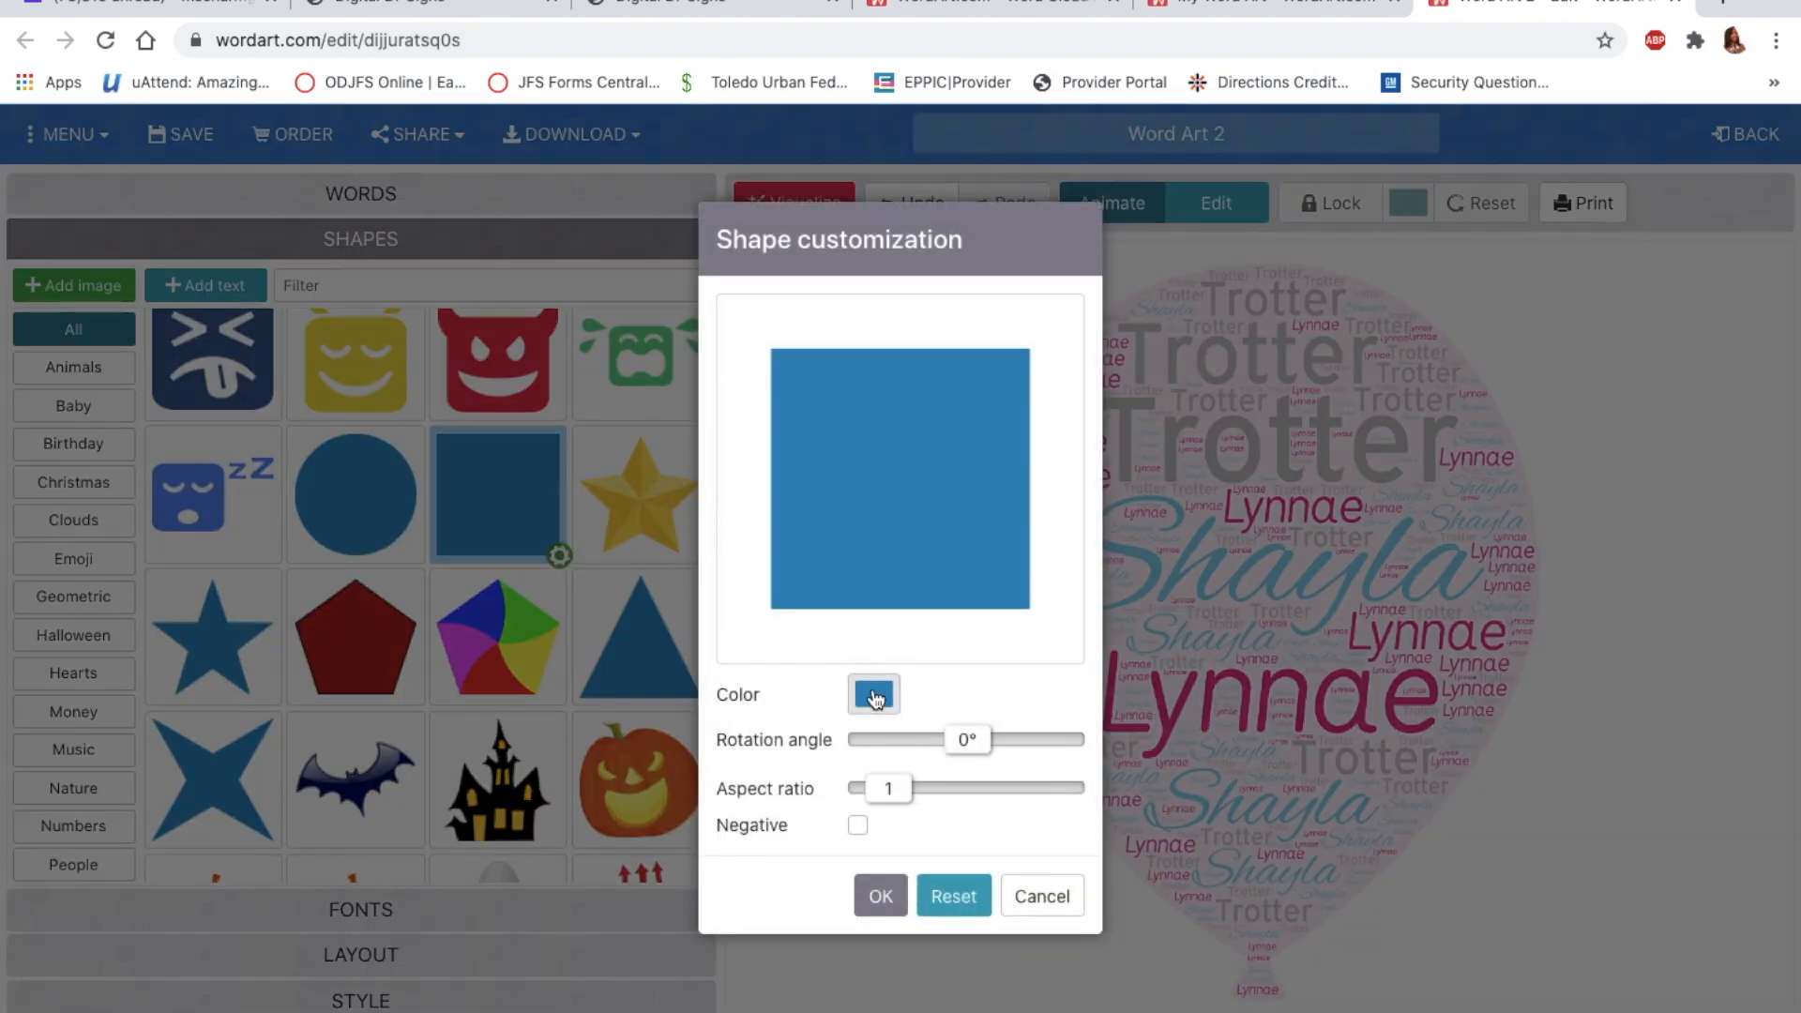
click(874, 696)
click(1095, 780)
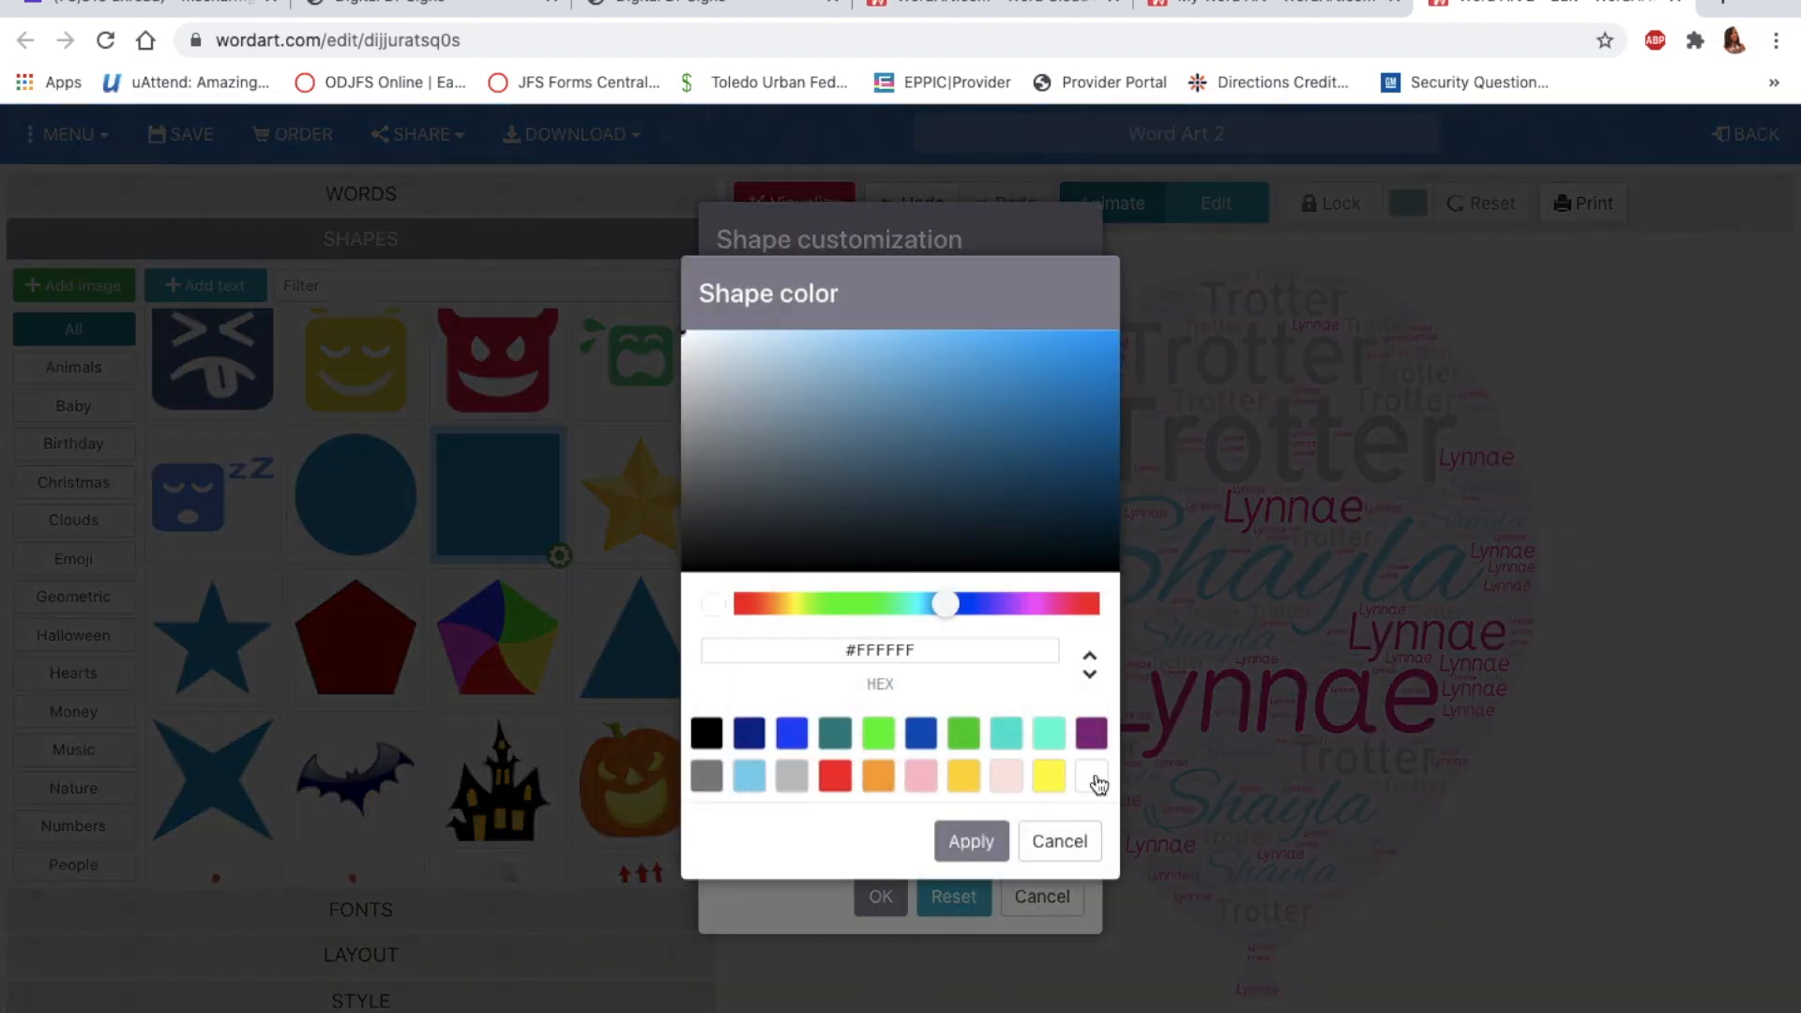
click(974, 844)
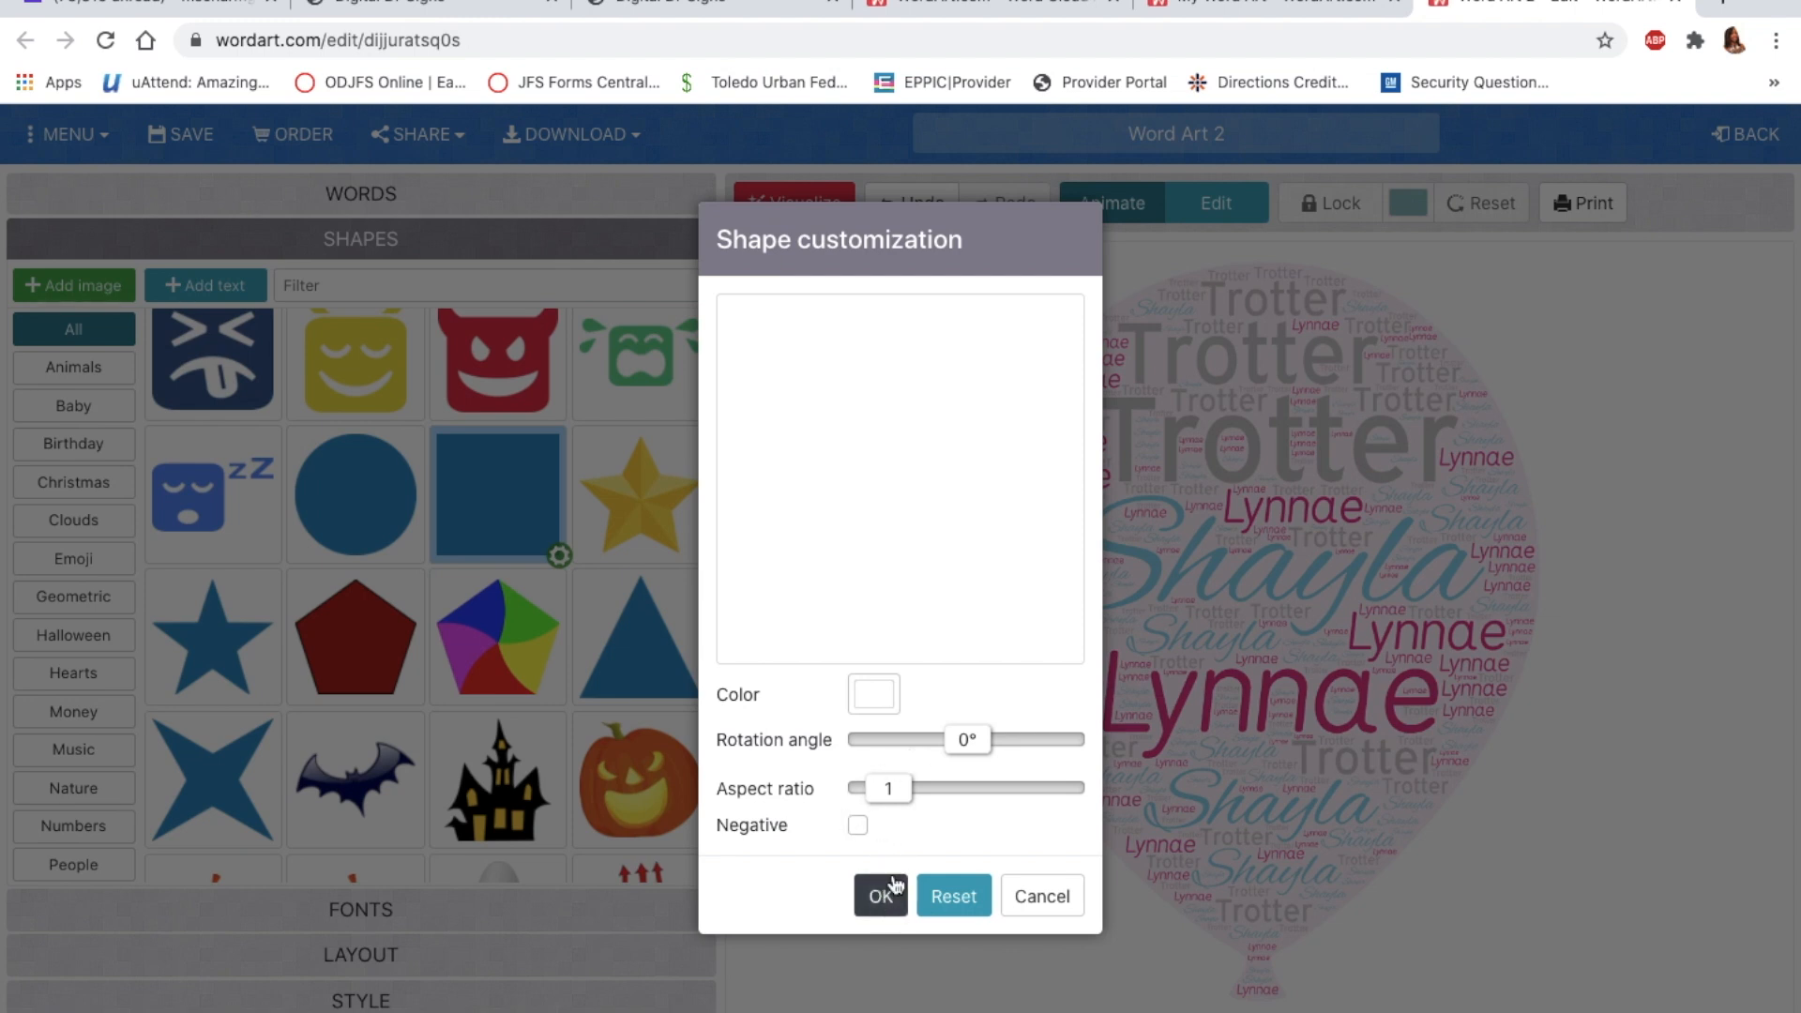
drag(892, 808, 927, 810)
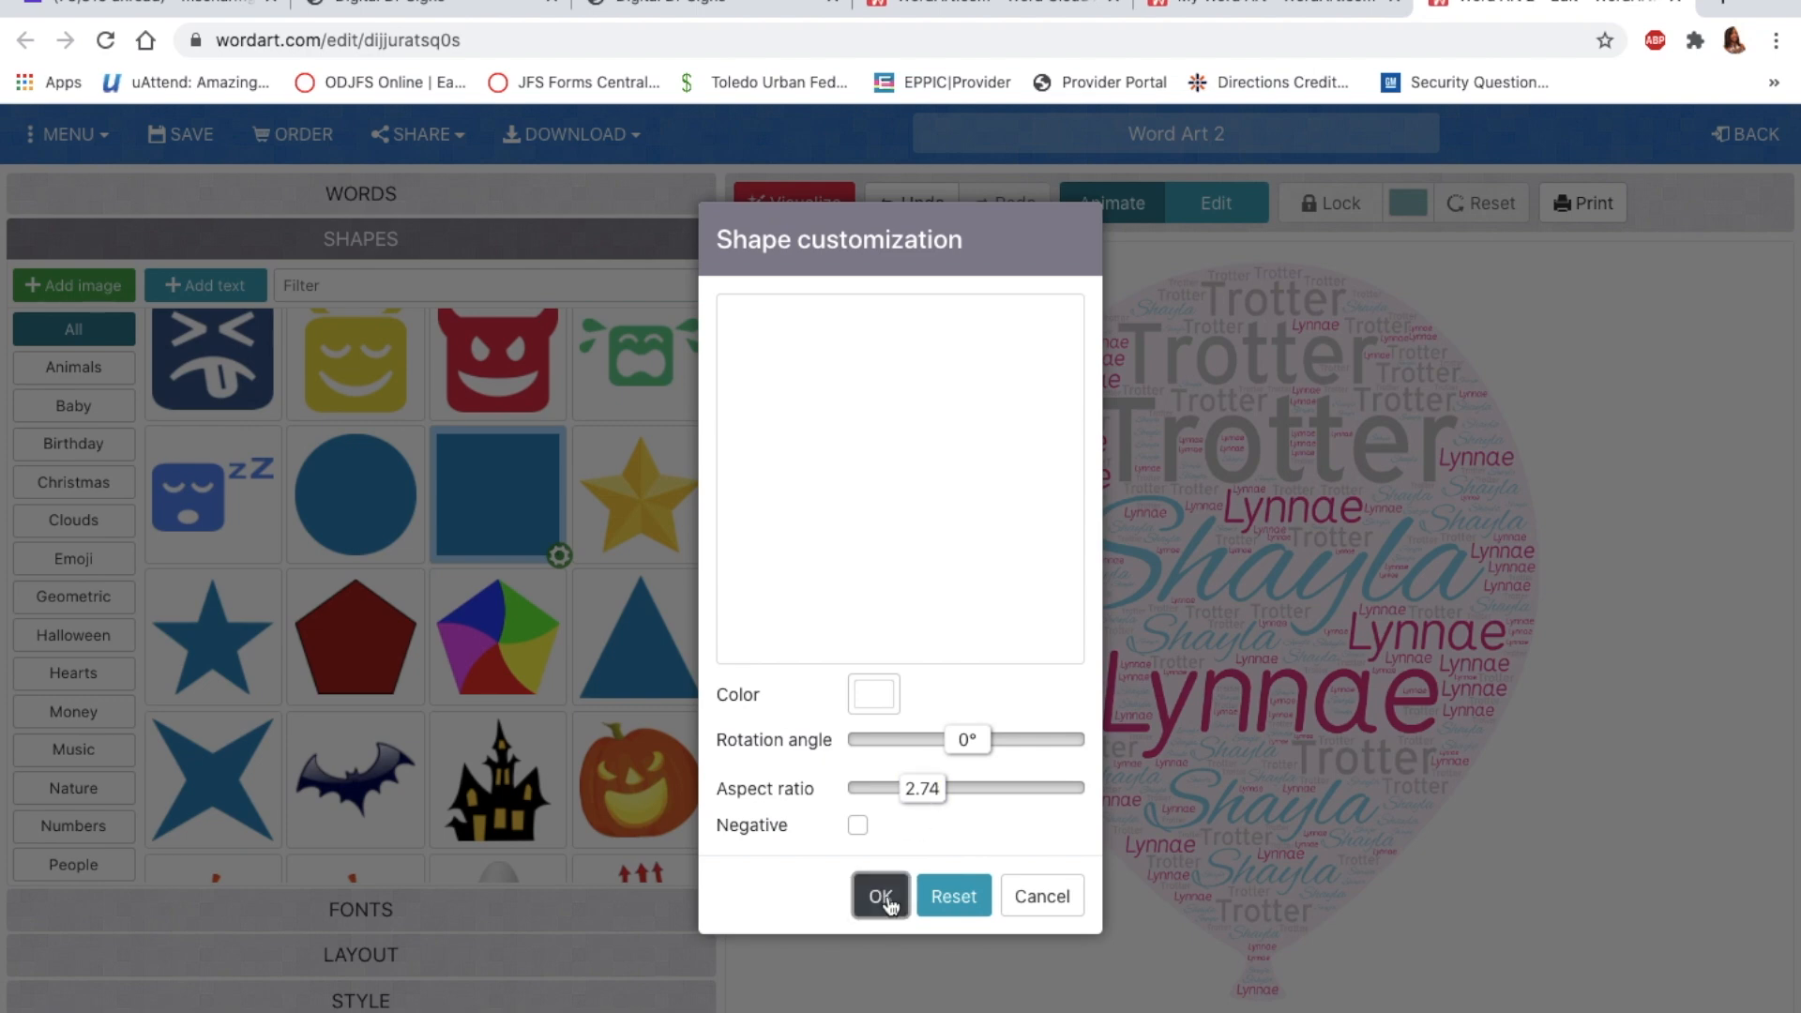
click(882, 897)
click(813, 204)
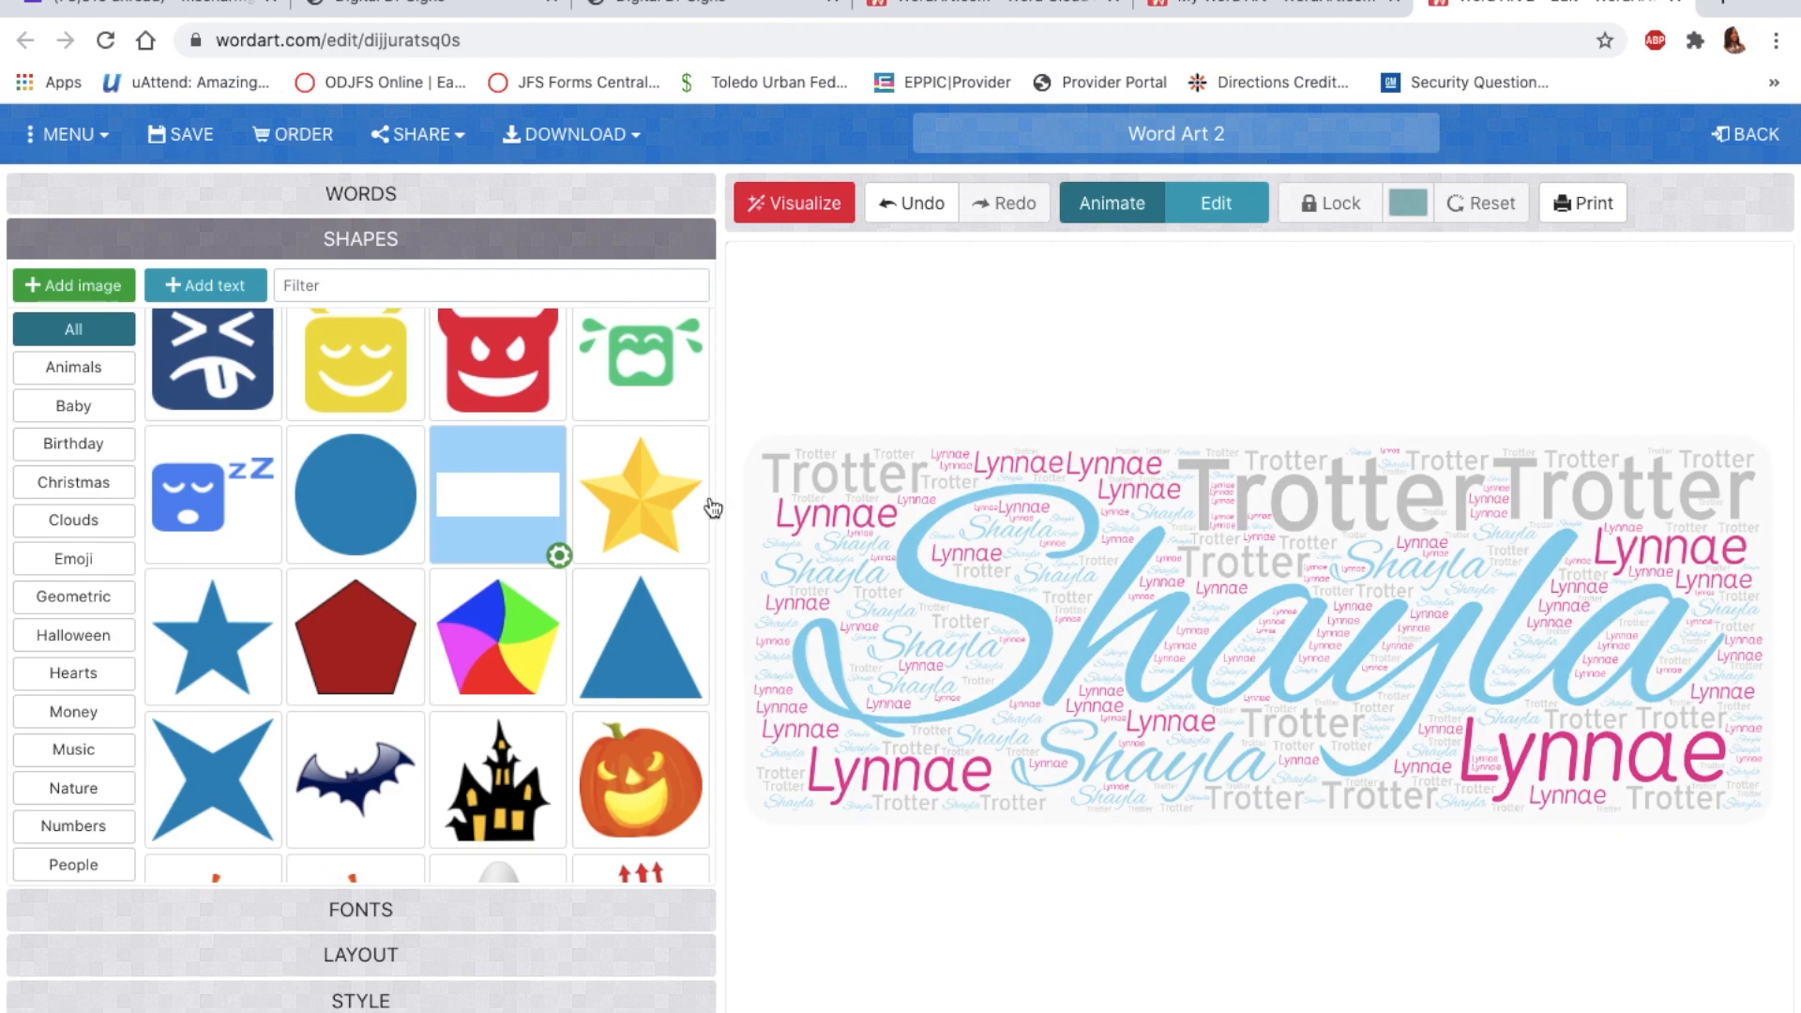
Step: Change the rectangle to a tall 0.55 aspect ratio and redraw the cloud
click(559, 556)
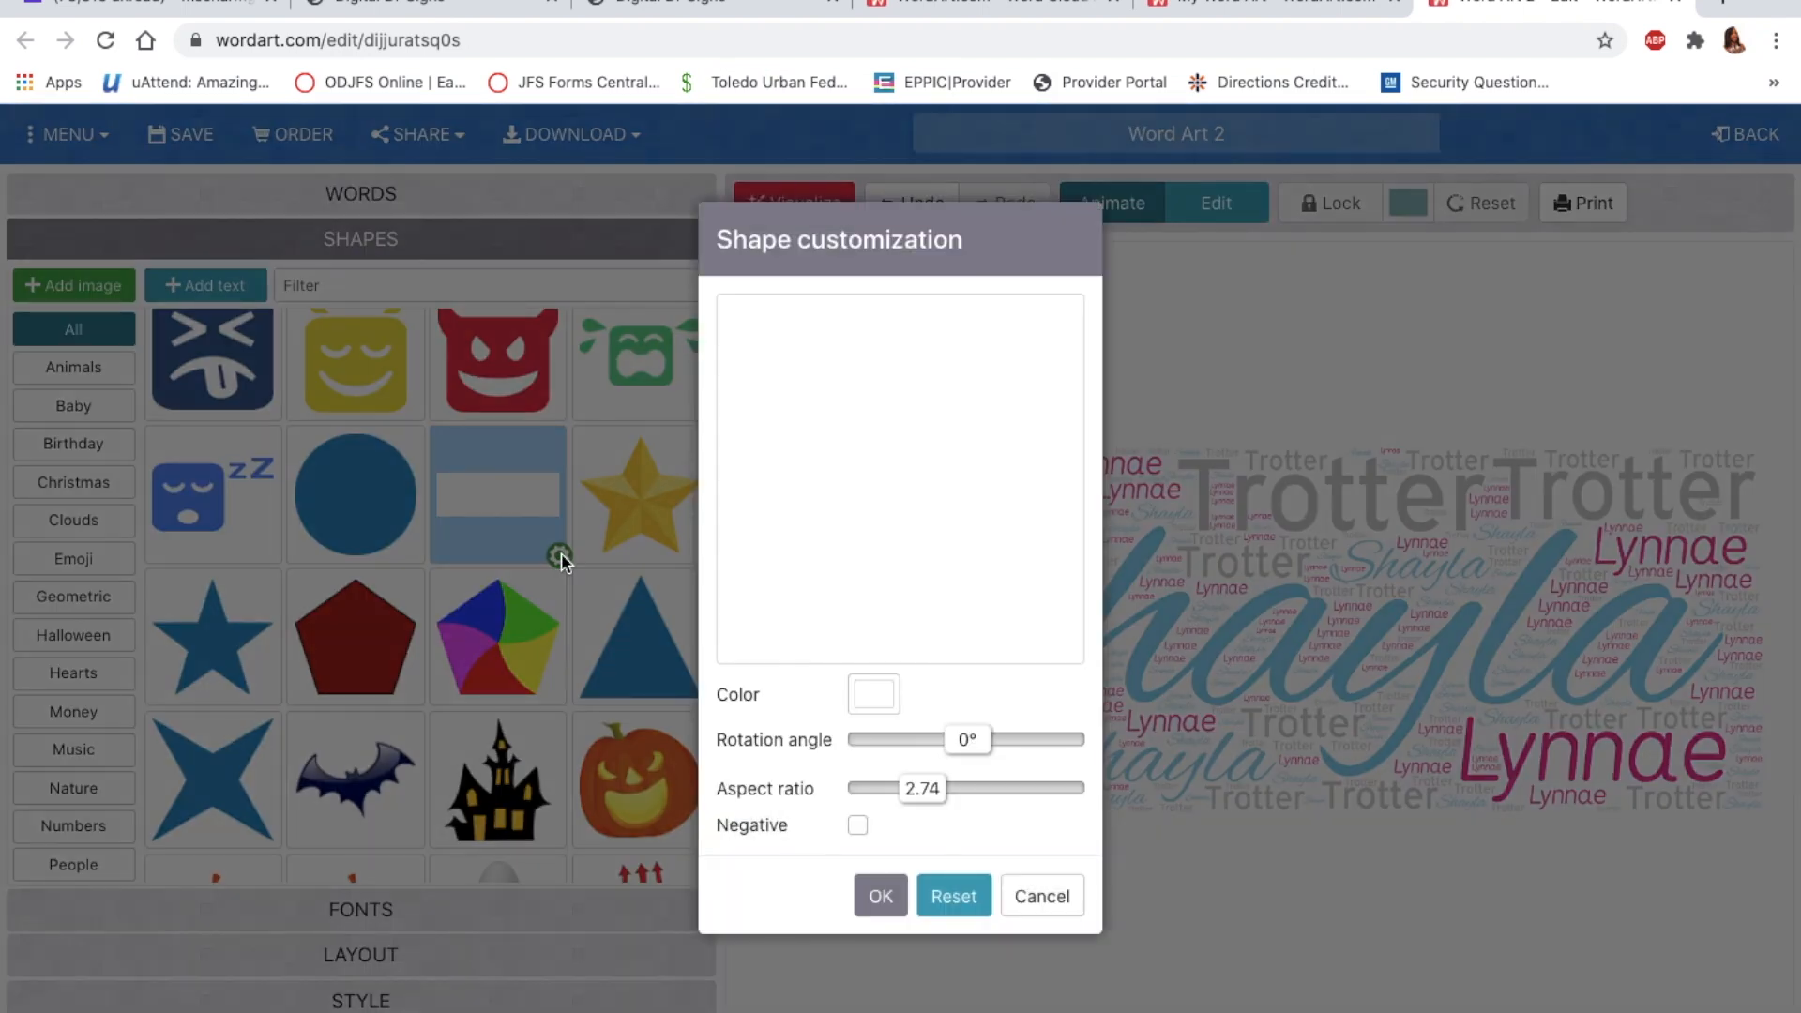
drag(925, 798, 882, 804)
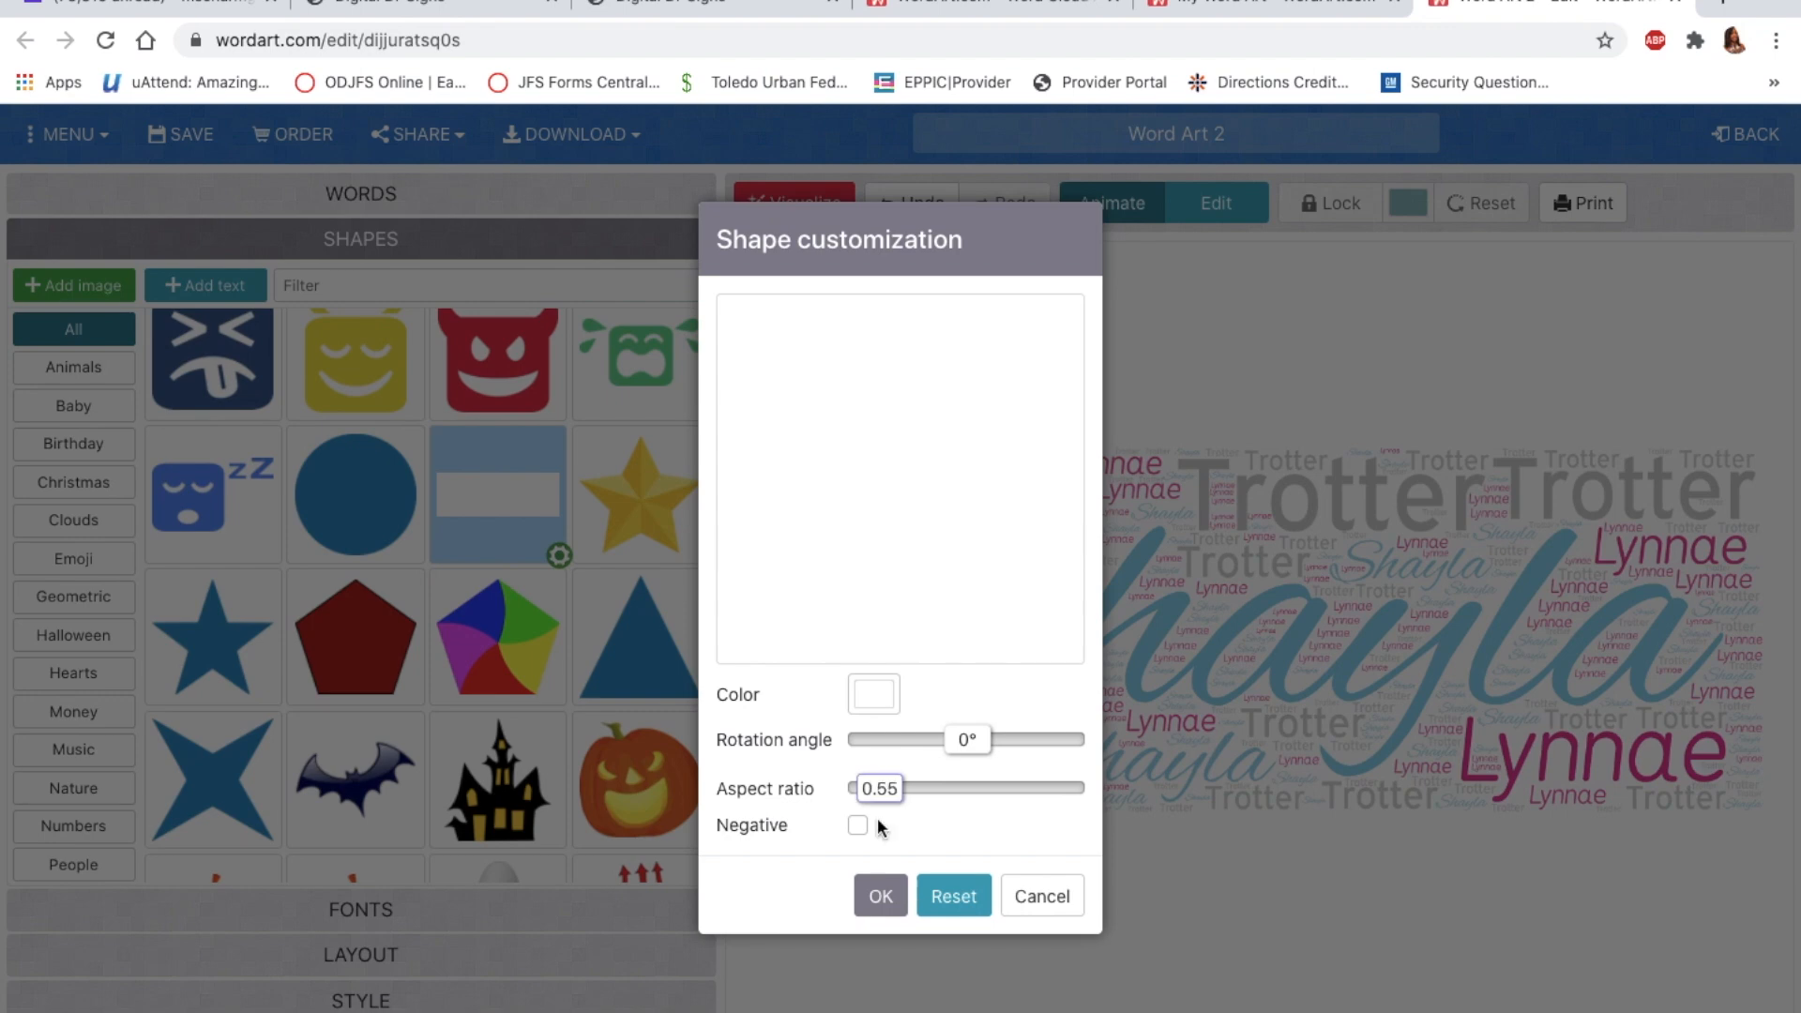
click(880, 896)
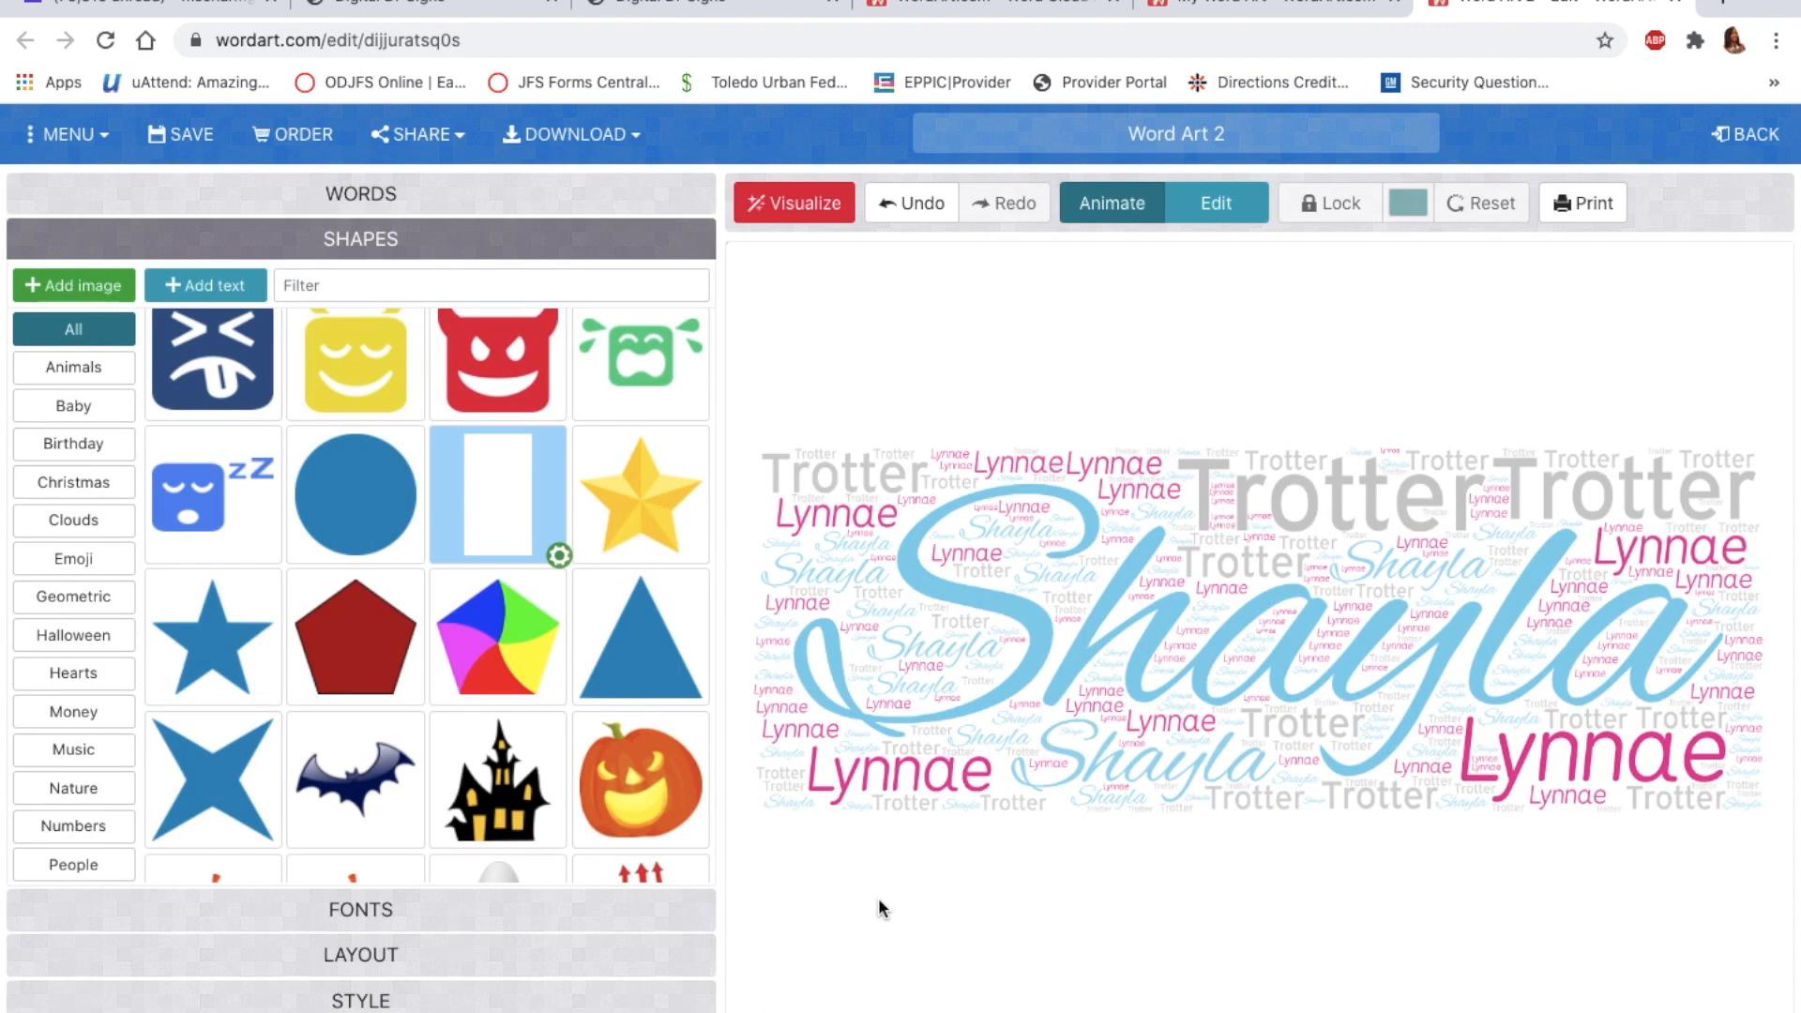
click(803, 214)
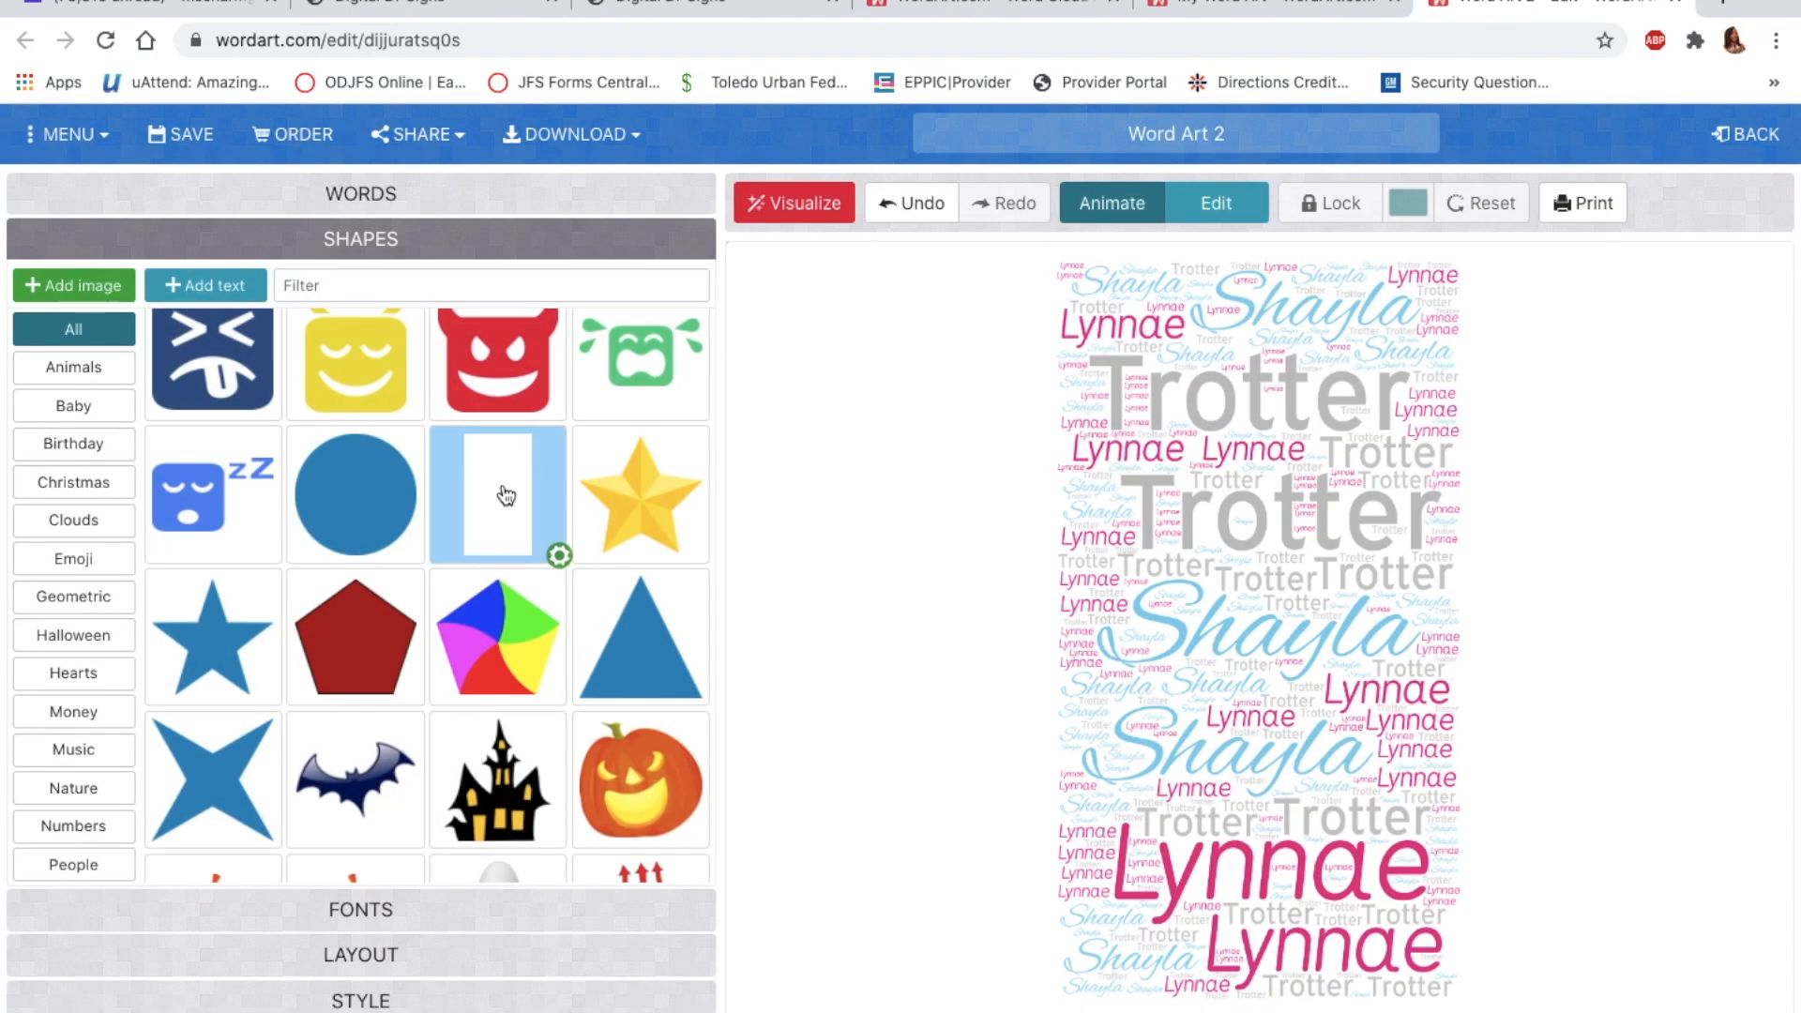
Step: Reset the shape's rotation and proportions to a plain square with aspect ratio 1
click(560, 557)
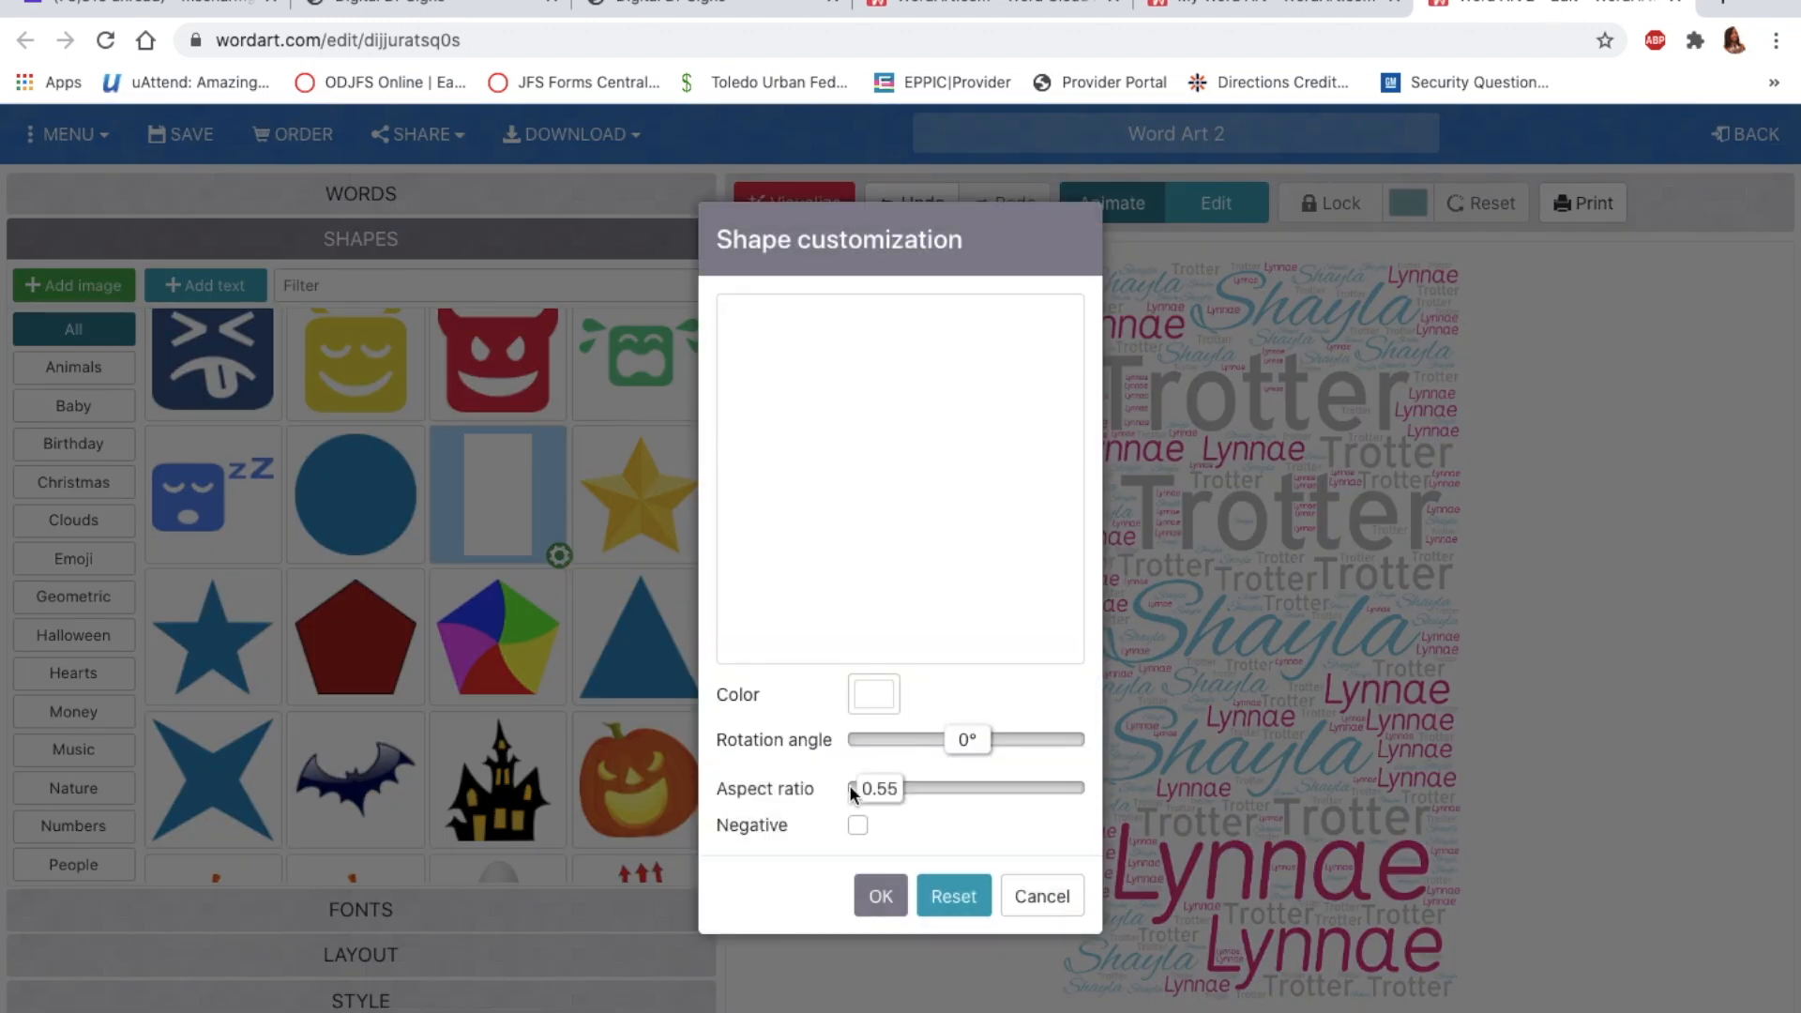
drag(889, 794, 925, 794)
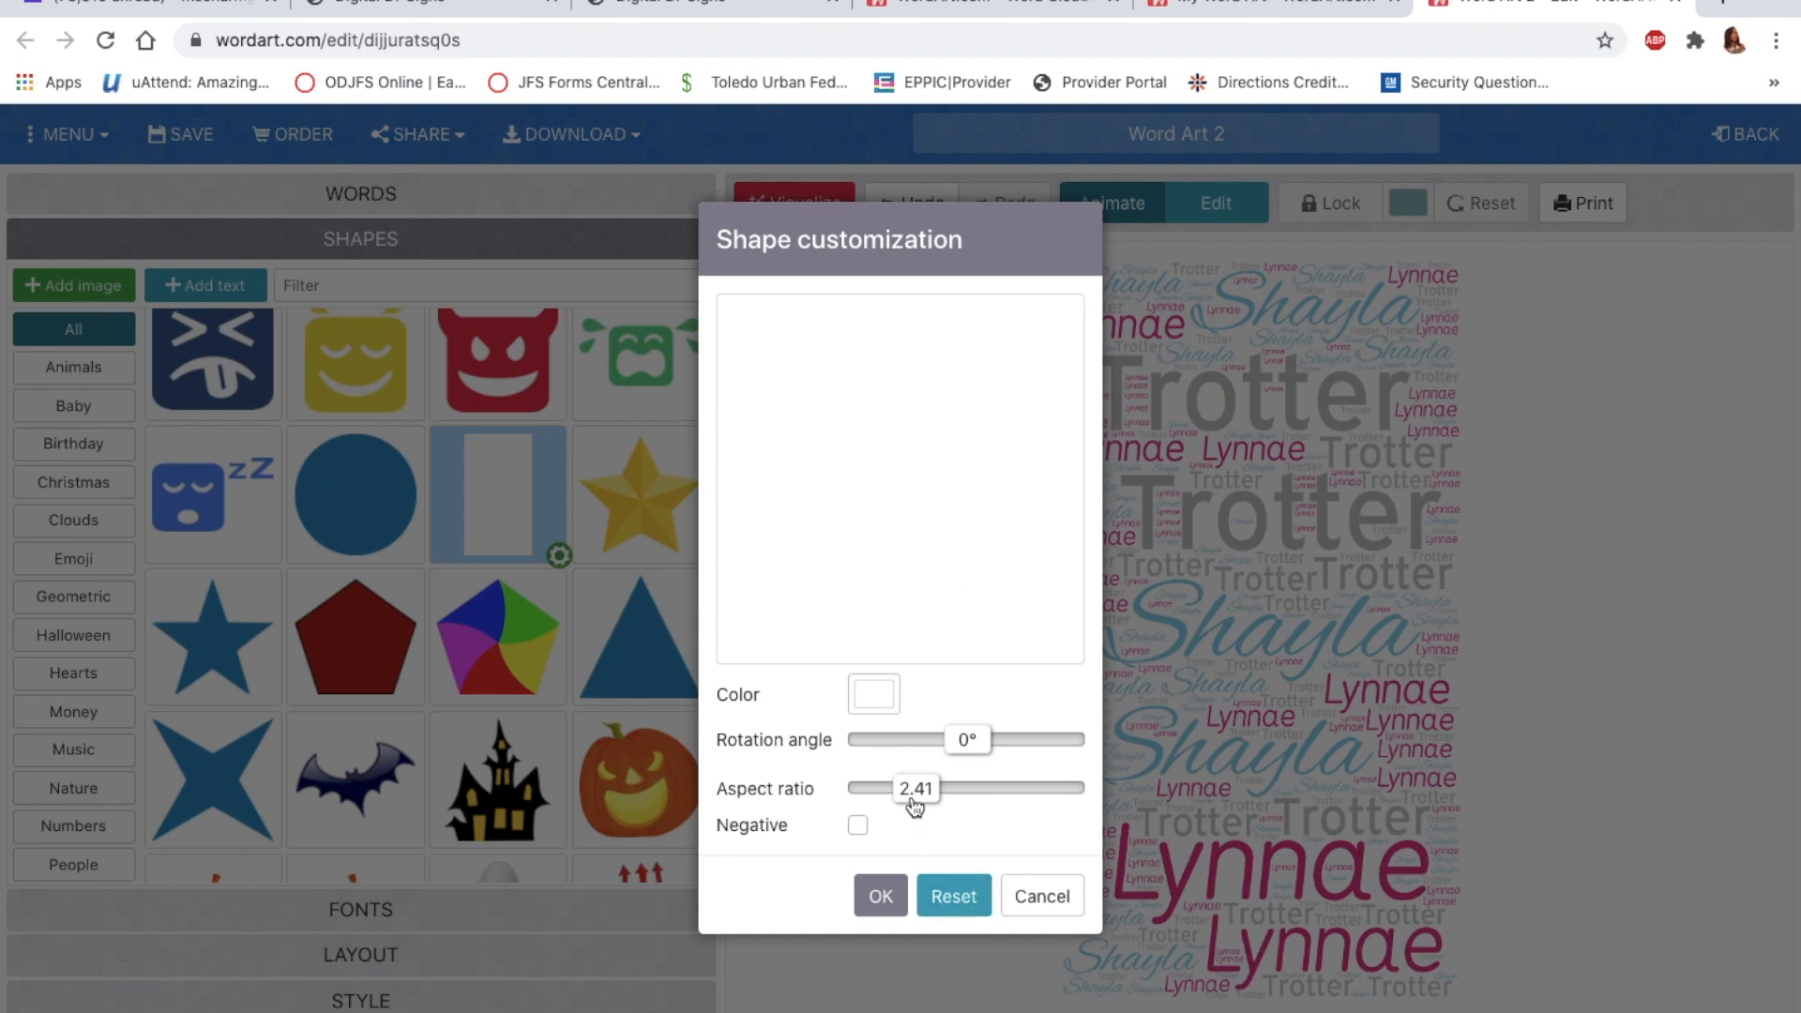
click(943, 903)
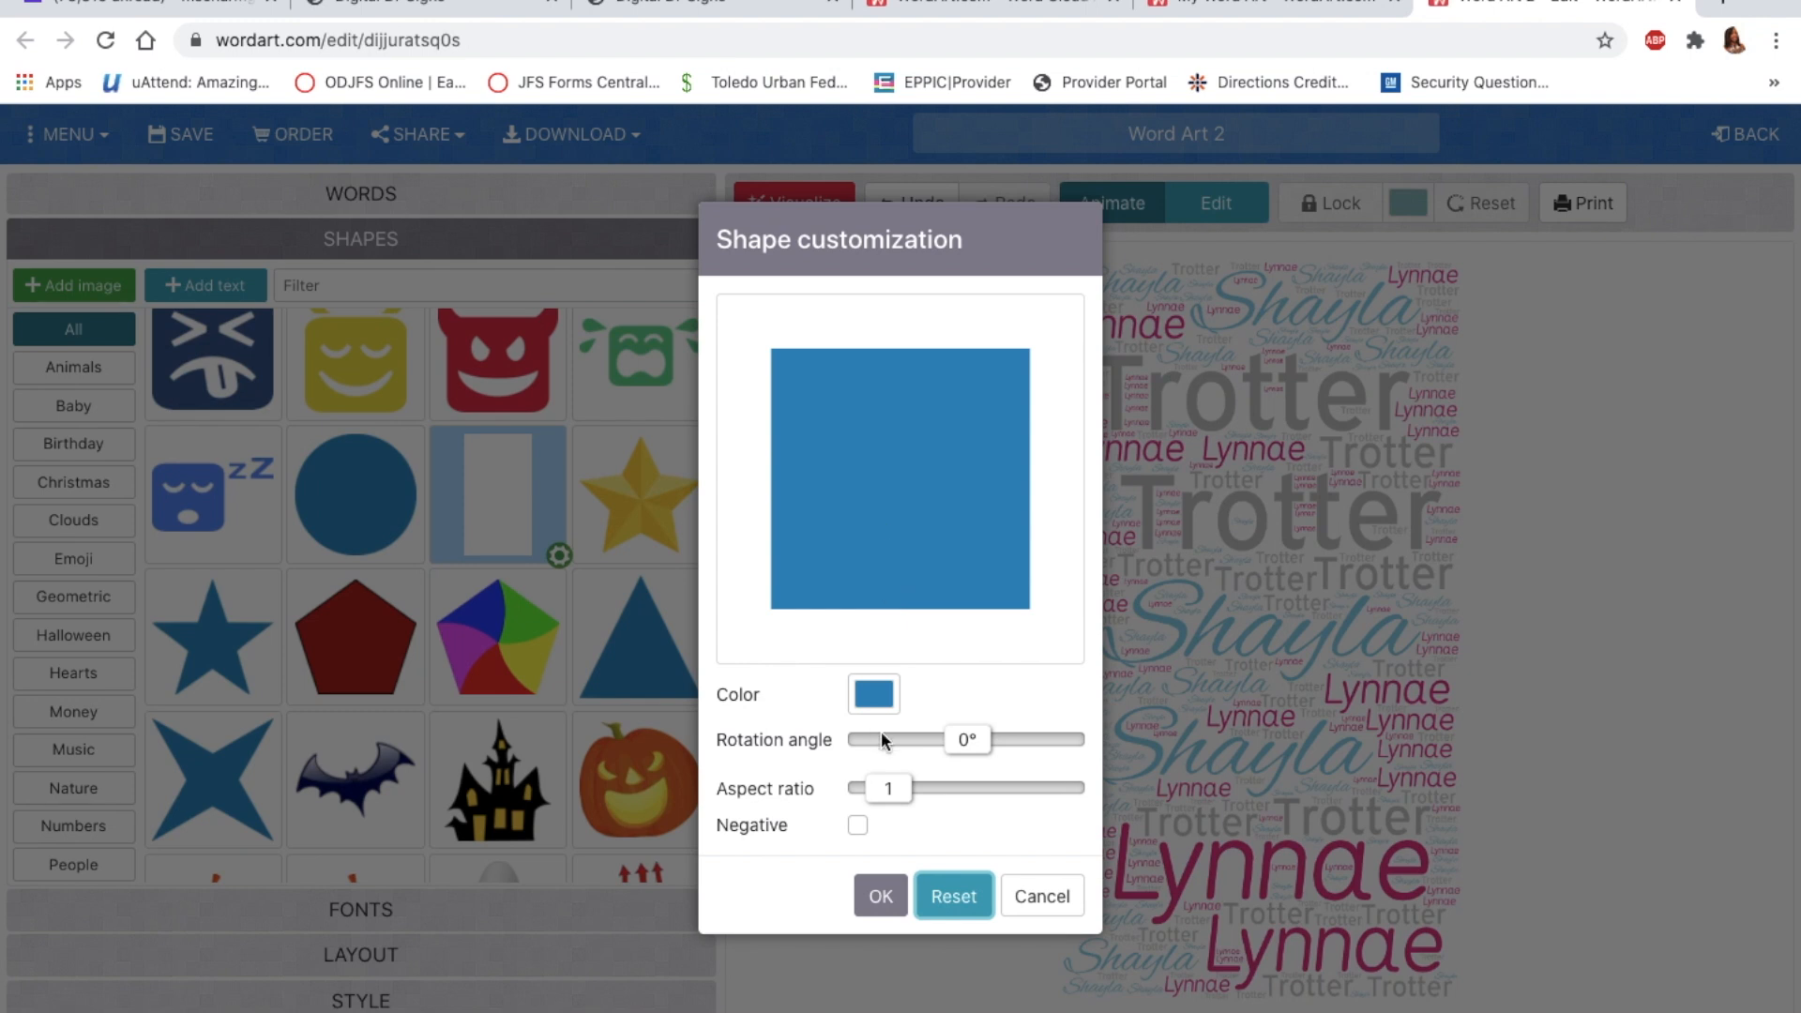
mouse_move(980, 756)
mouse_down()
mouse_move(923, 753)
mouse_move(972, 755)
mouse_up()
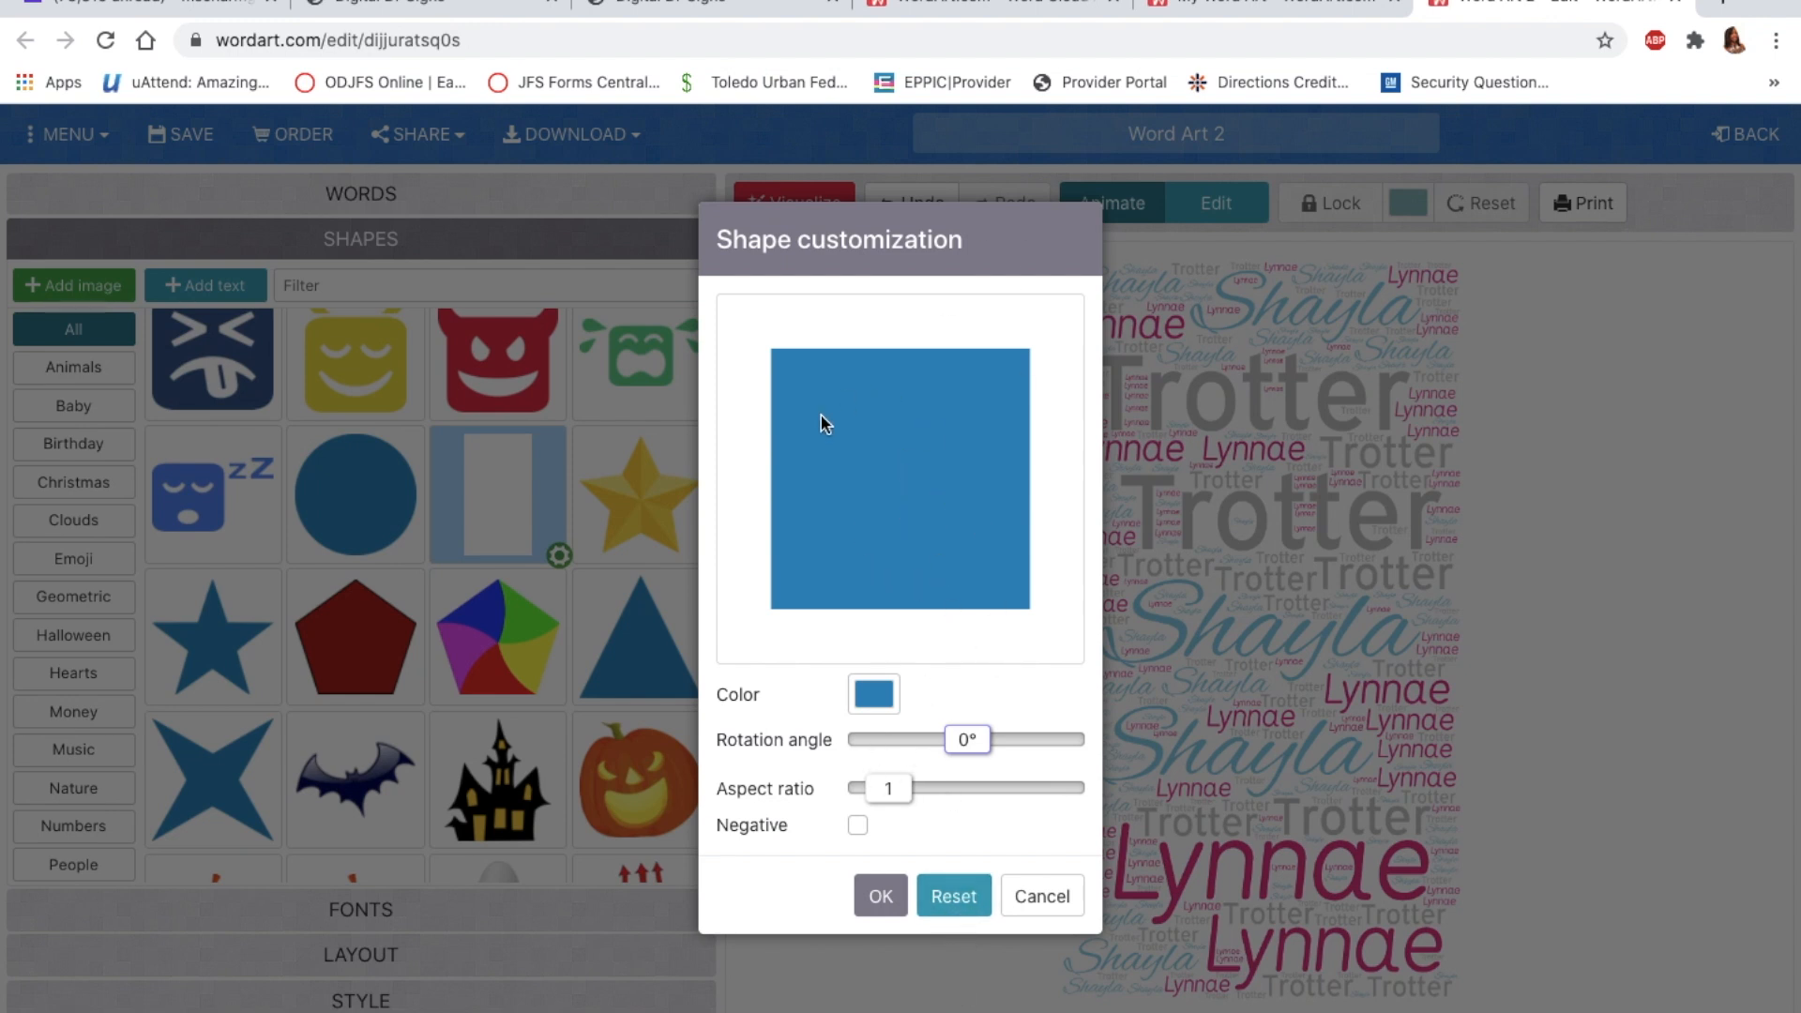
click(971, 910)
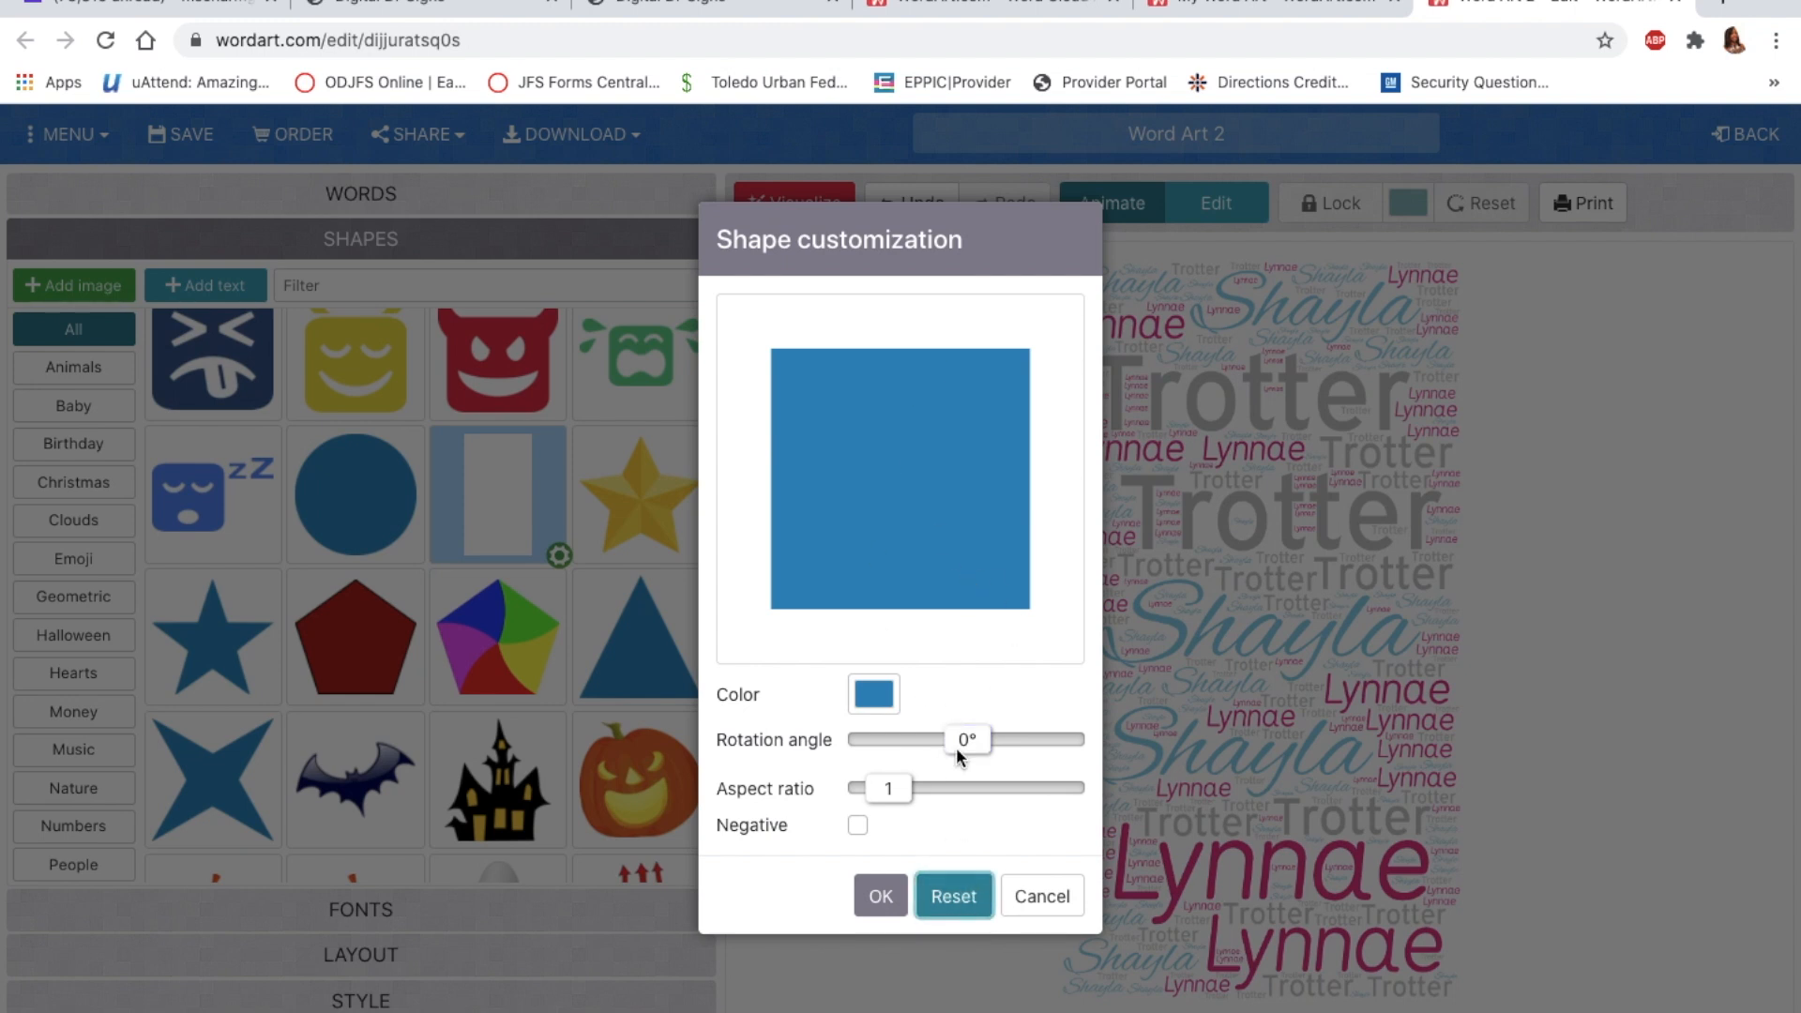
drag(891, 802, 892, 800)
click(882, 898)
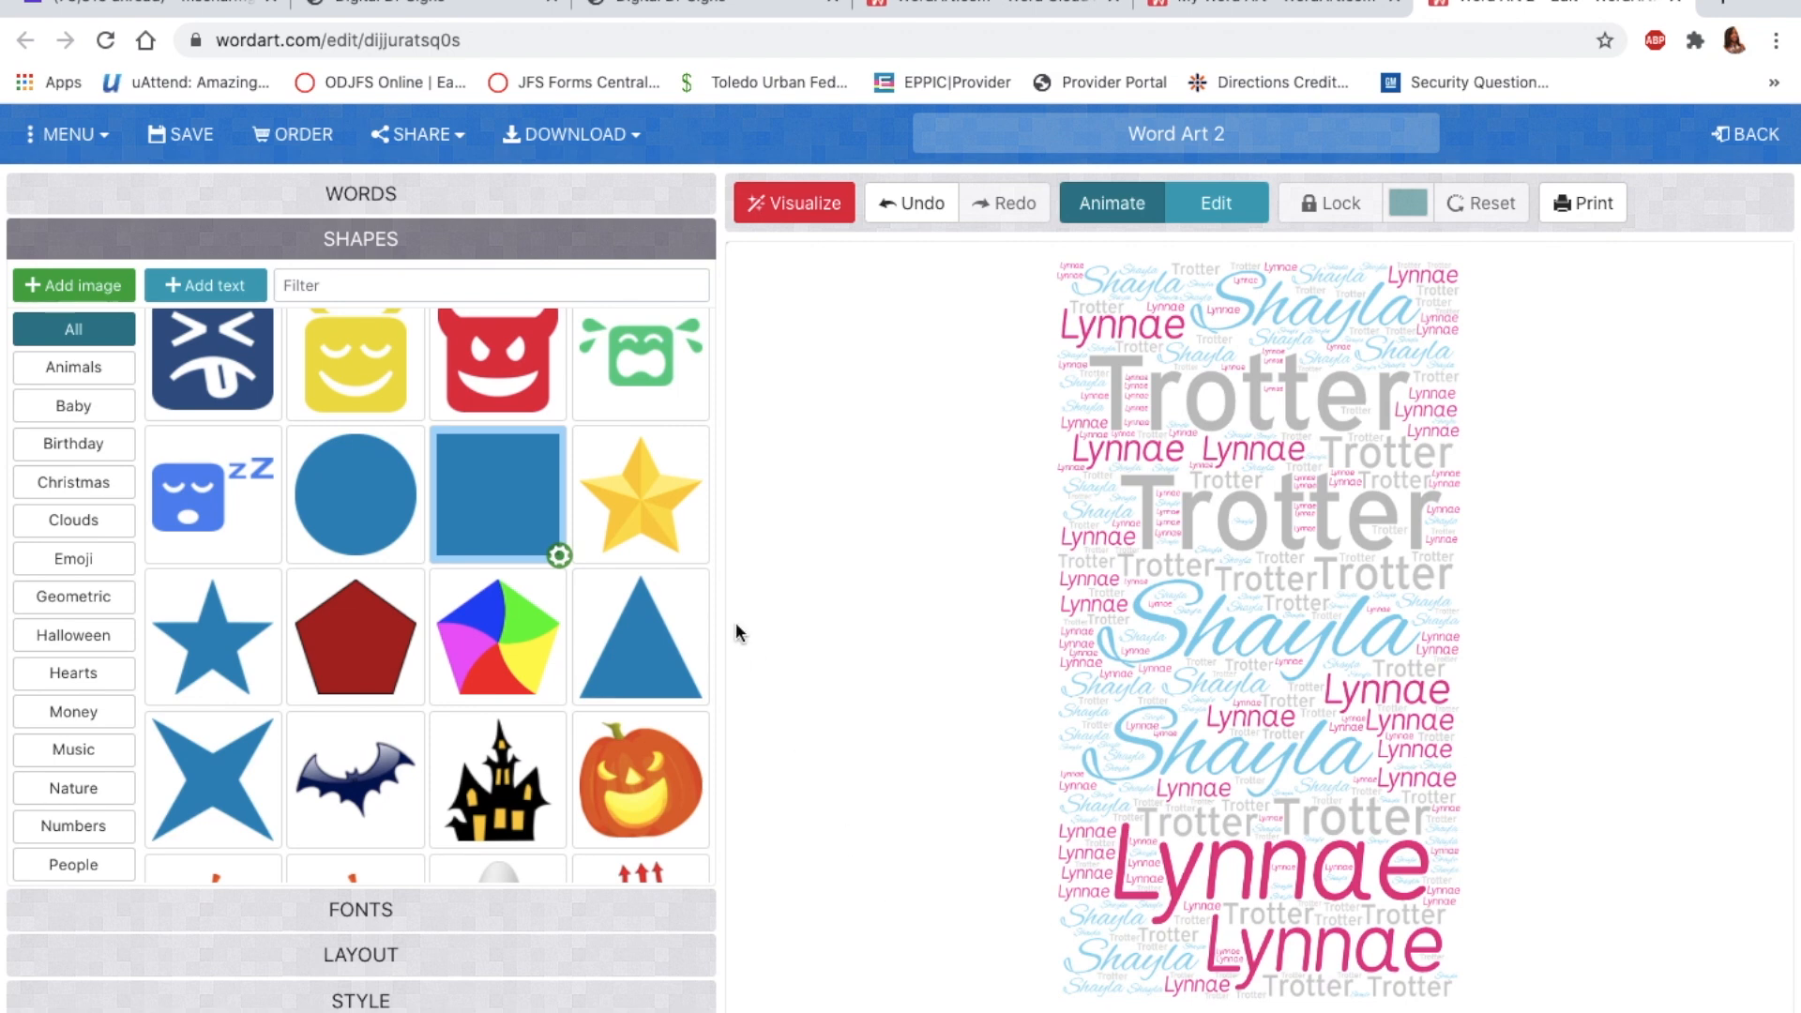
Step: Redraw the cloud in the square shape and expand the WORDS list
click(797, 206)
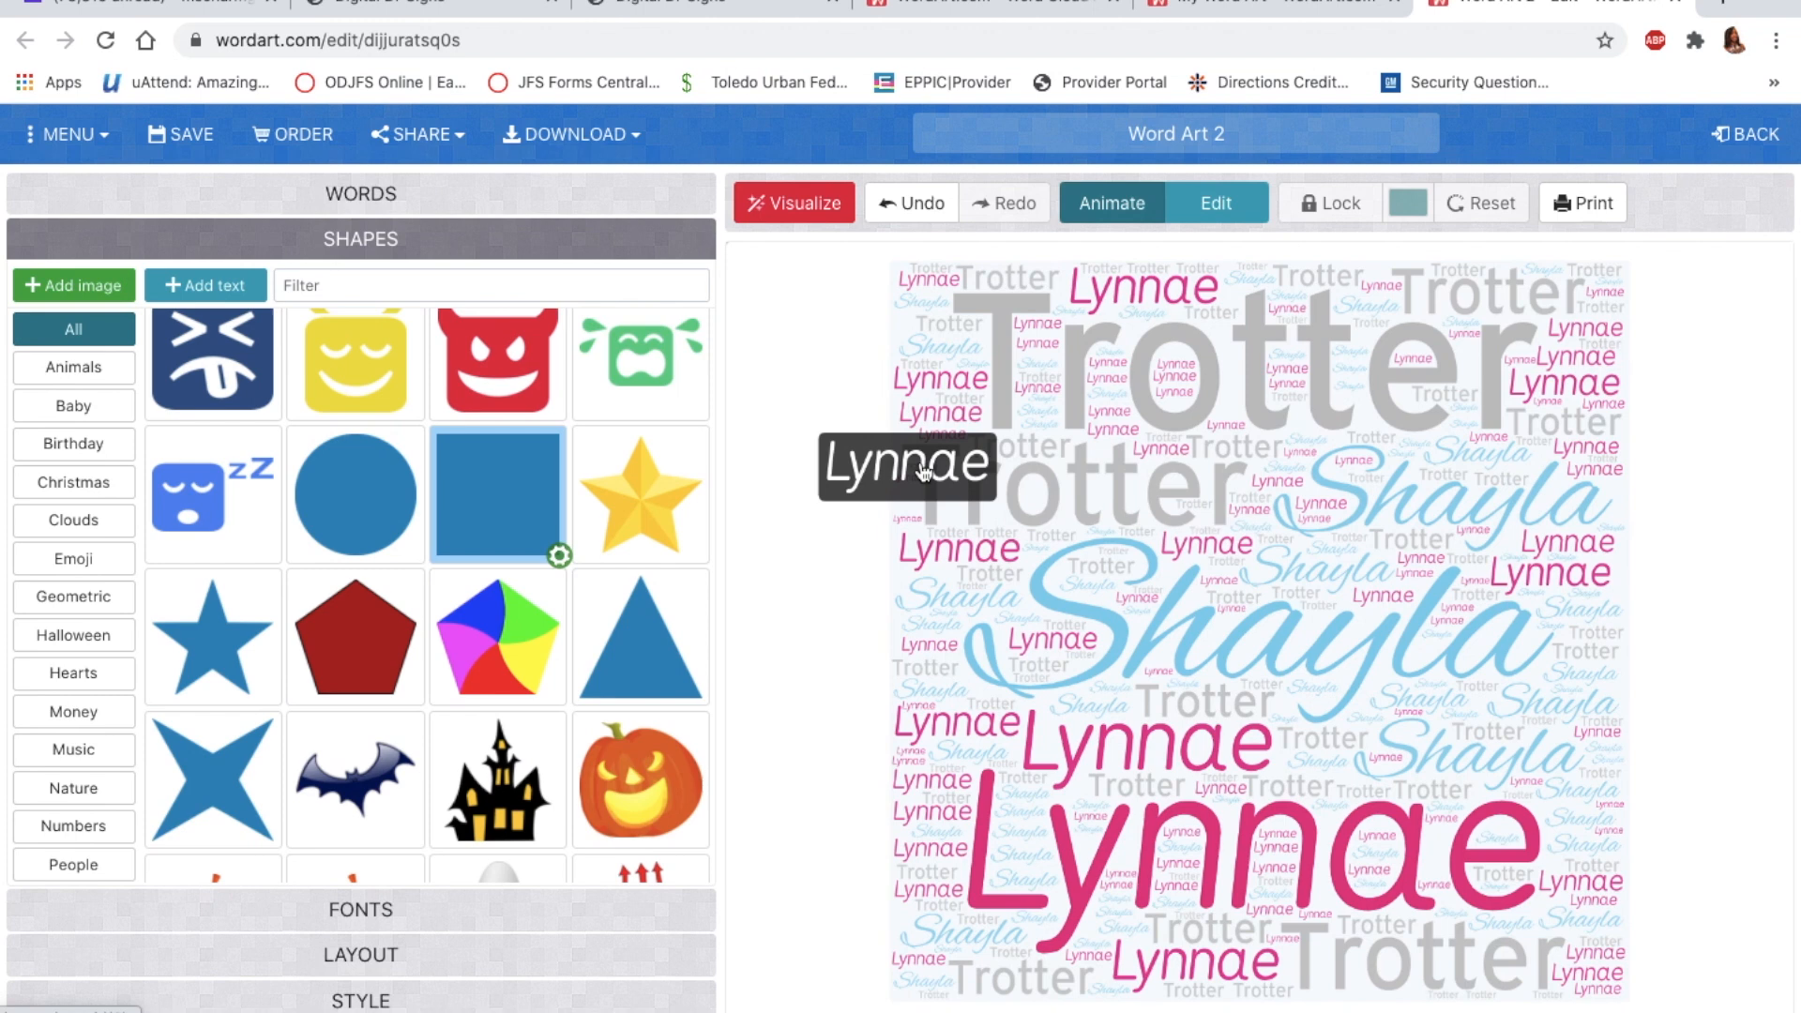
click(366, 204)
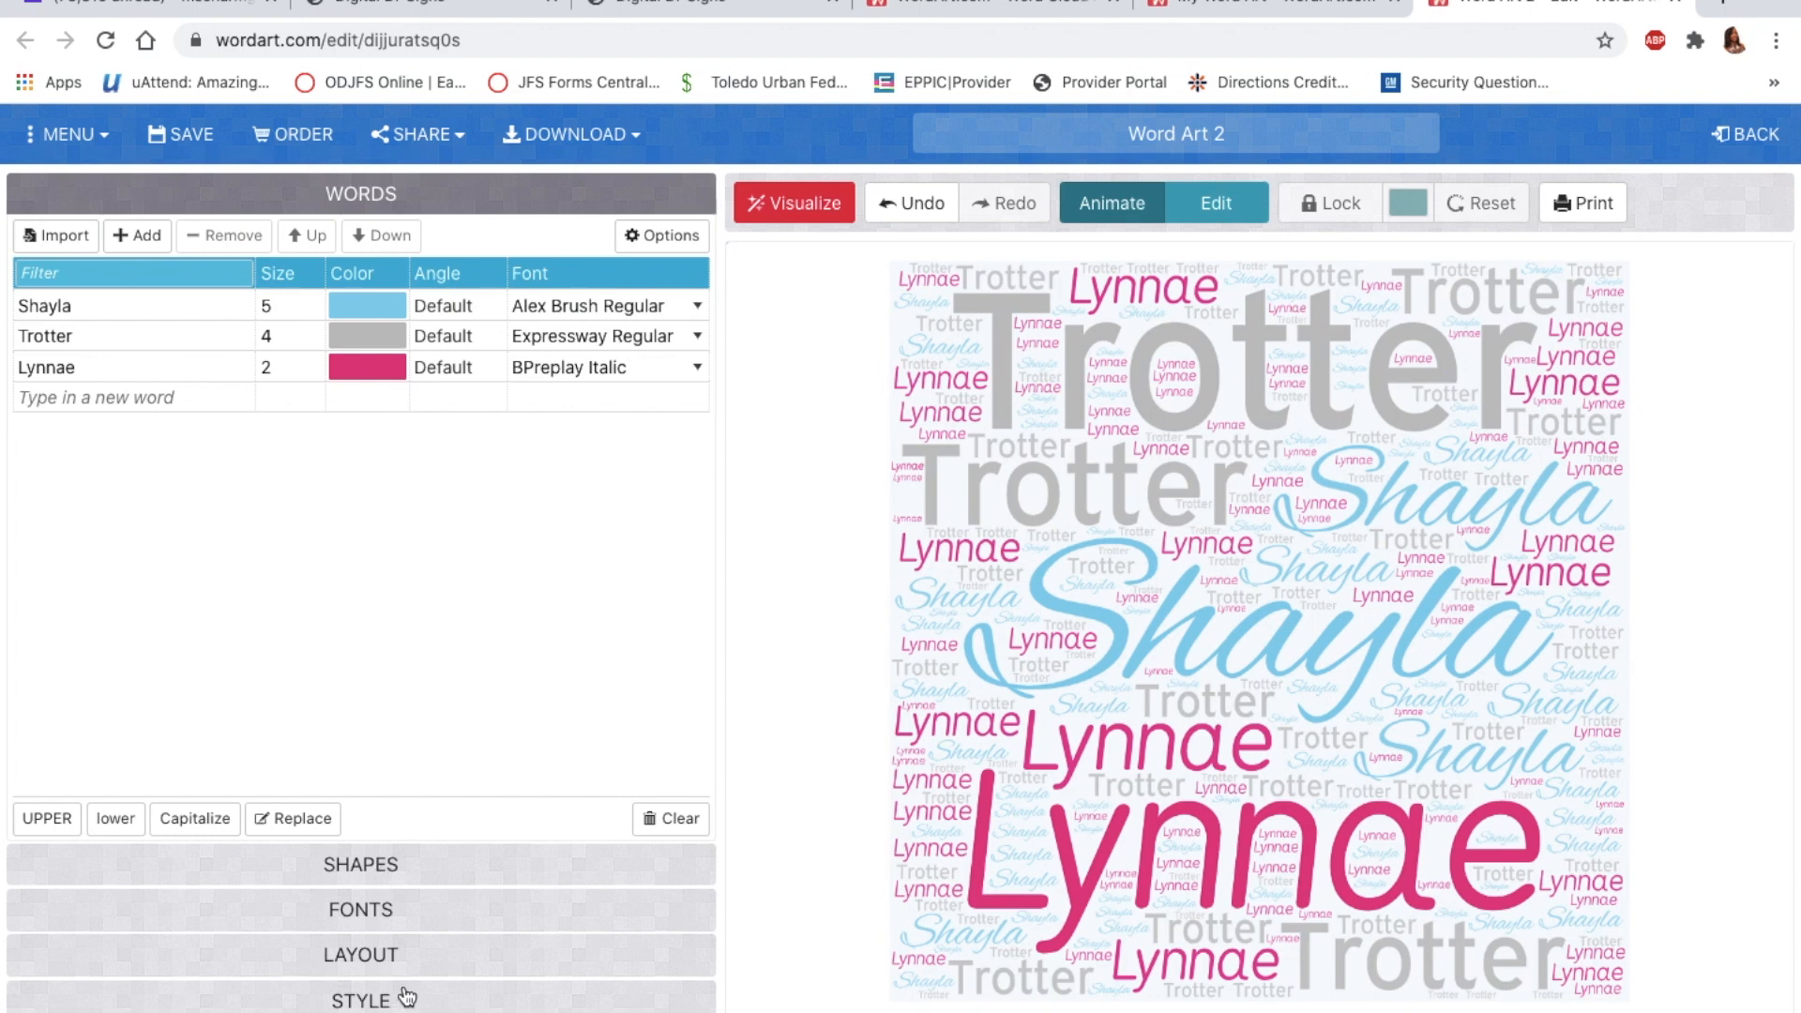
Step: Preview the names in UPPER and lower case, then apply Capitalize and redraw the cloud
click(56, 829)
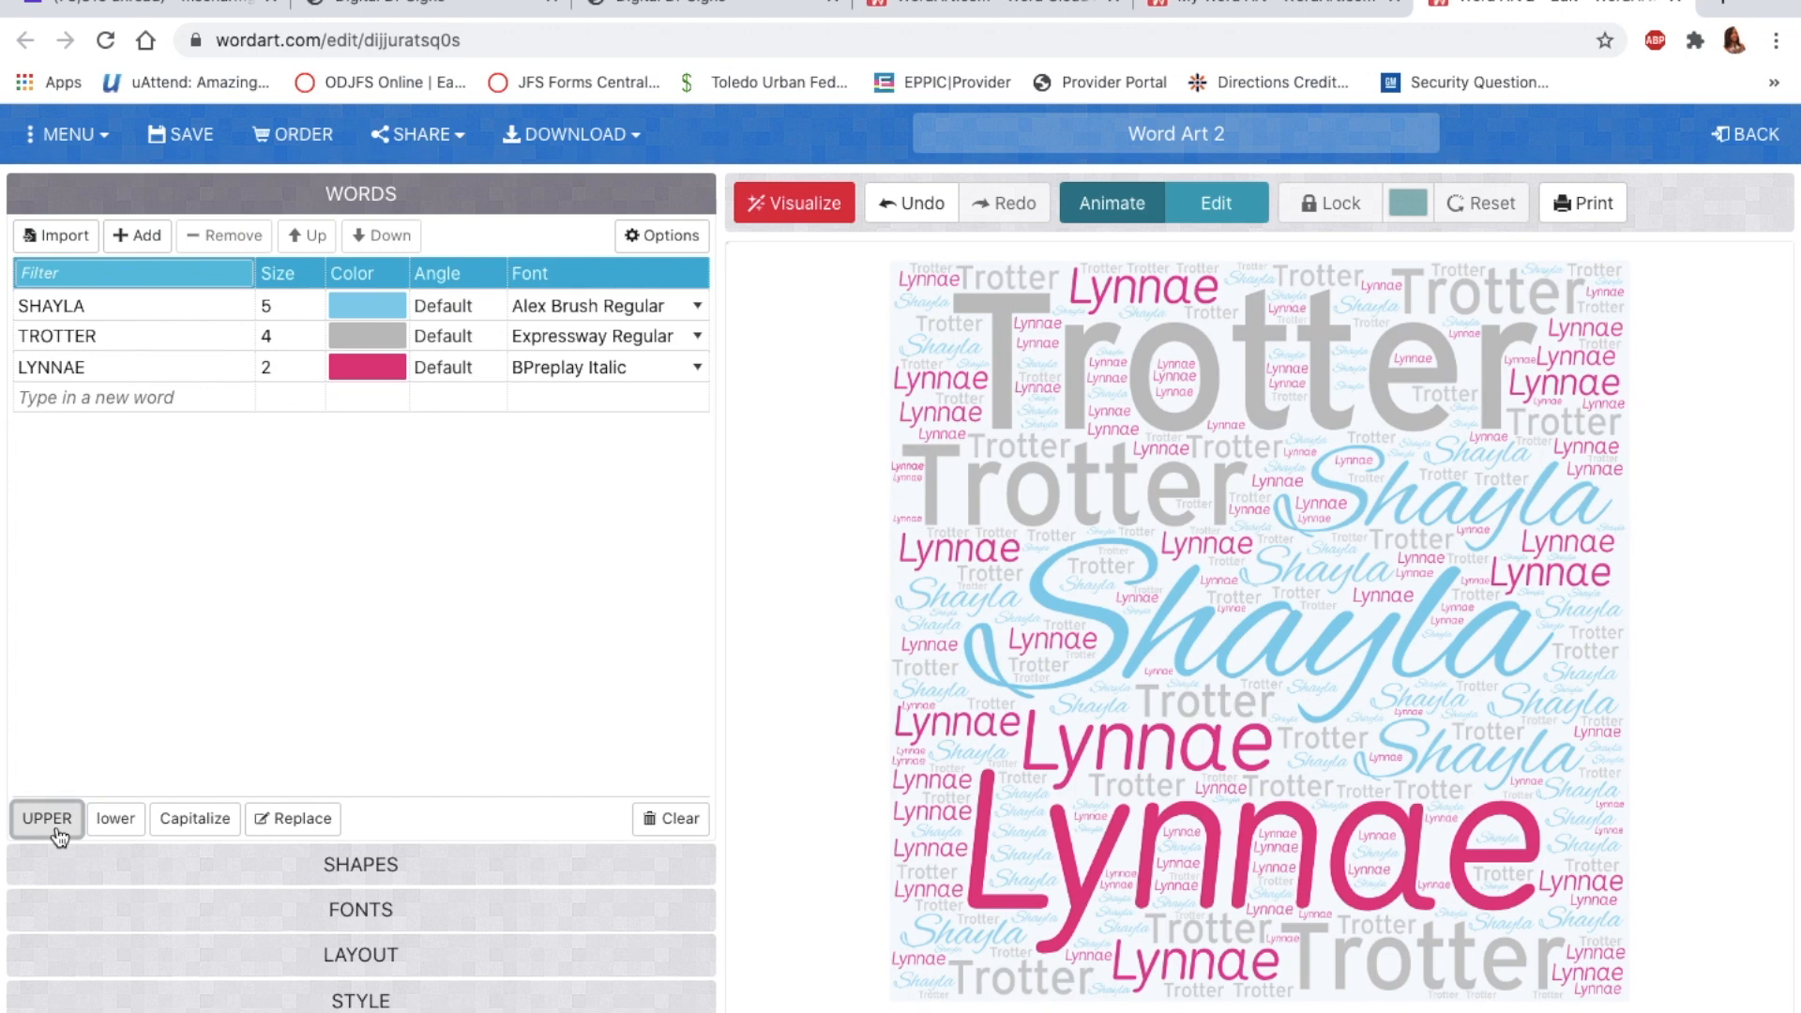
click(116, 827)
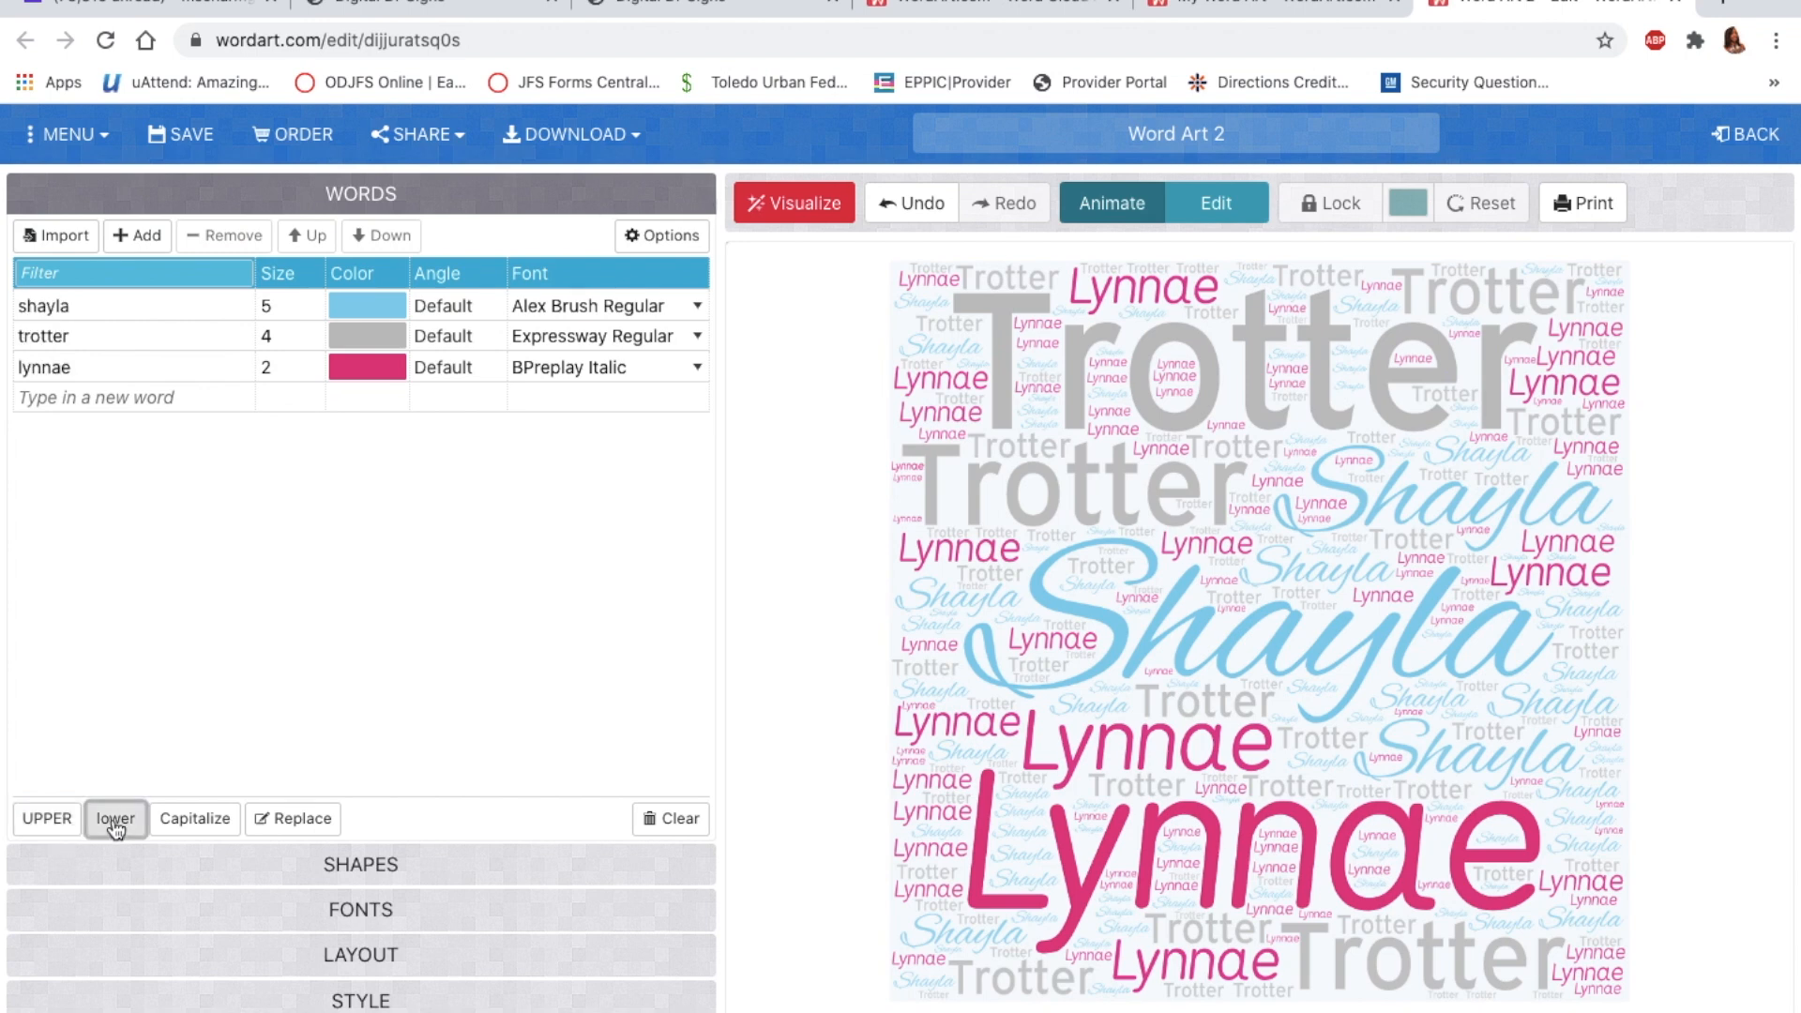
click(195, 822)
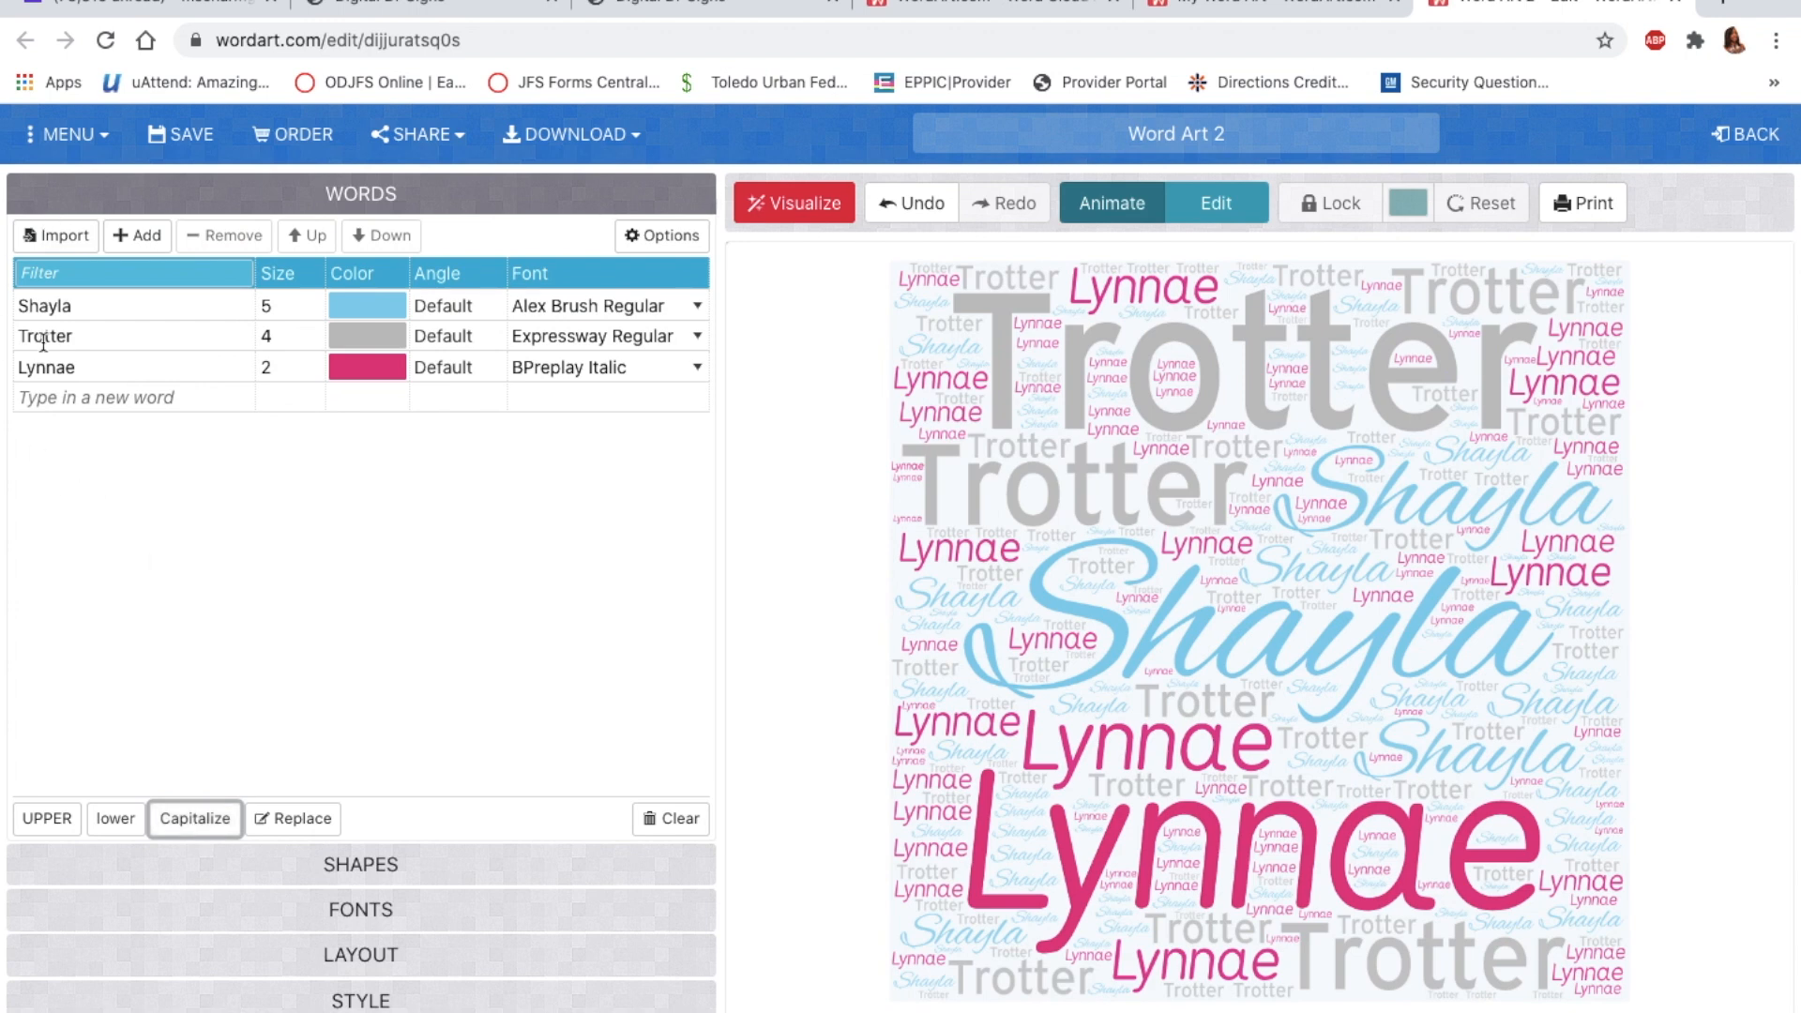
click(57, 826)
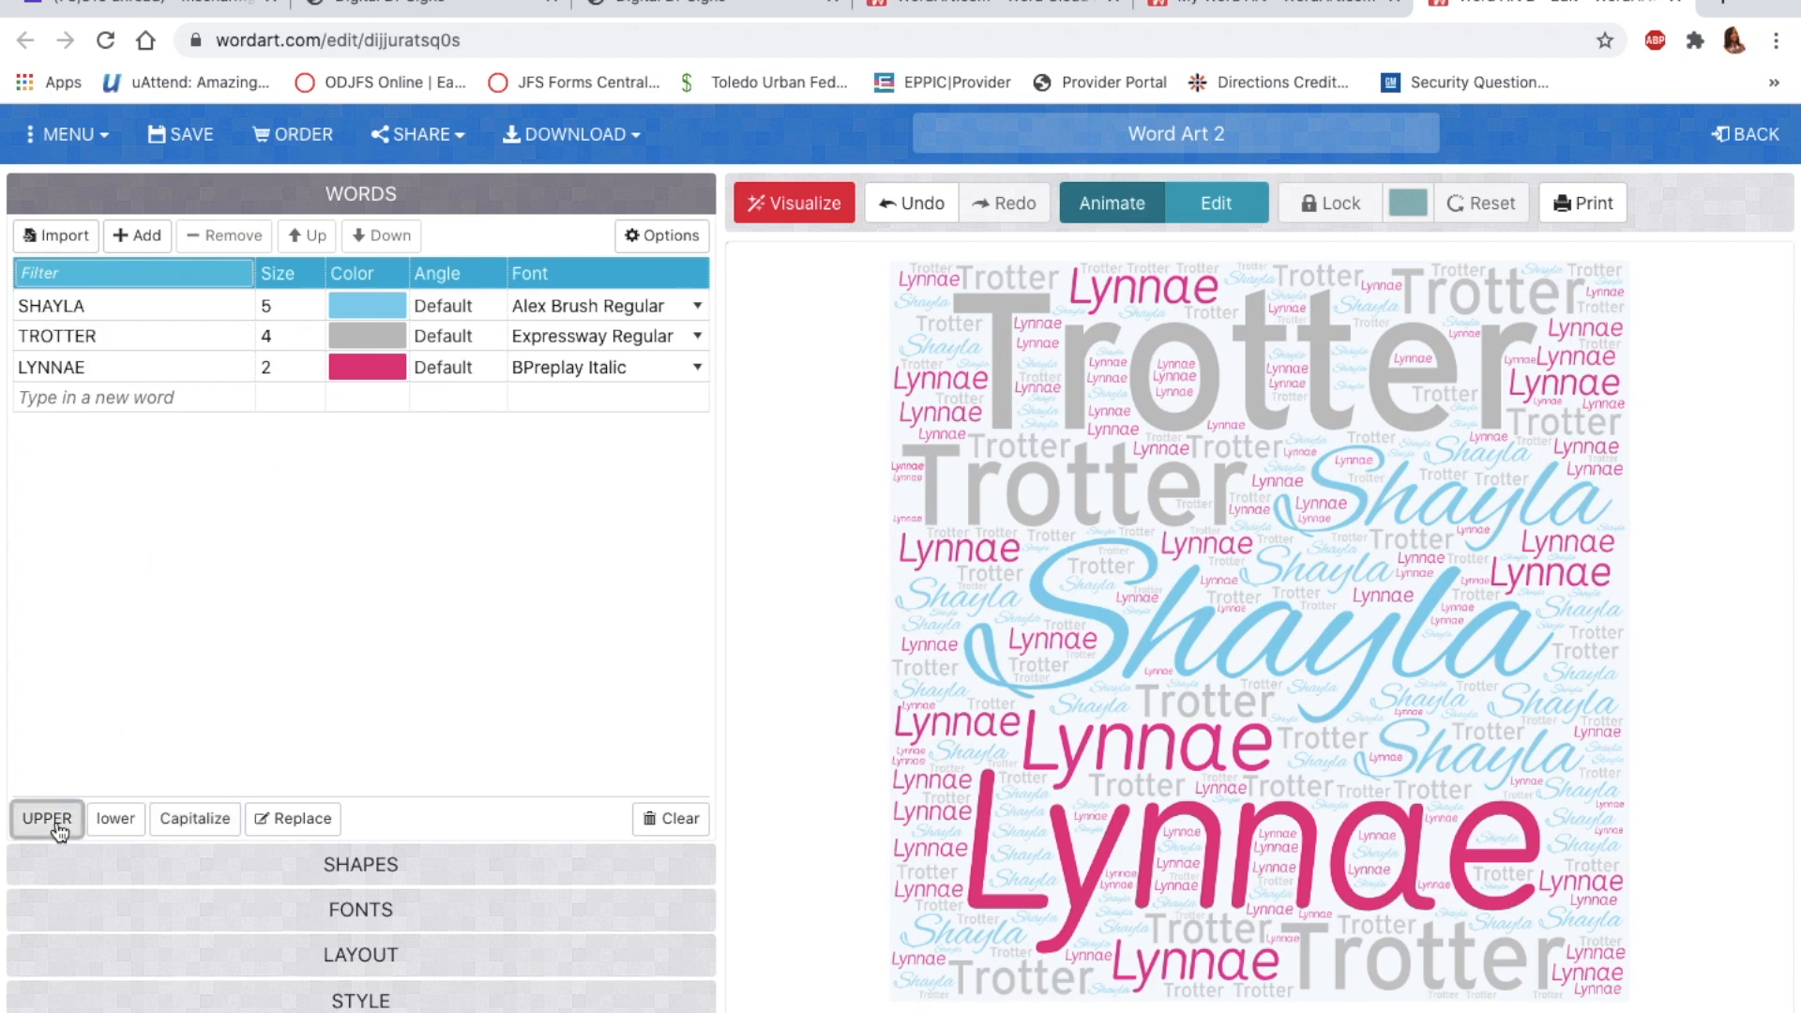
click(823, 216)
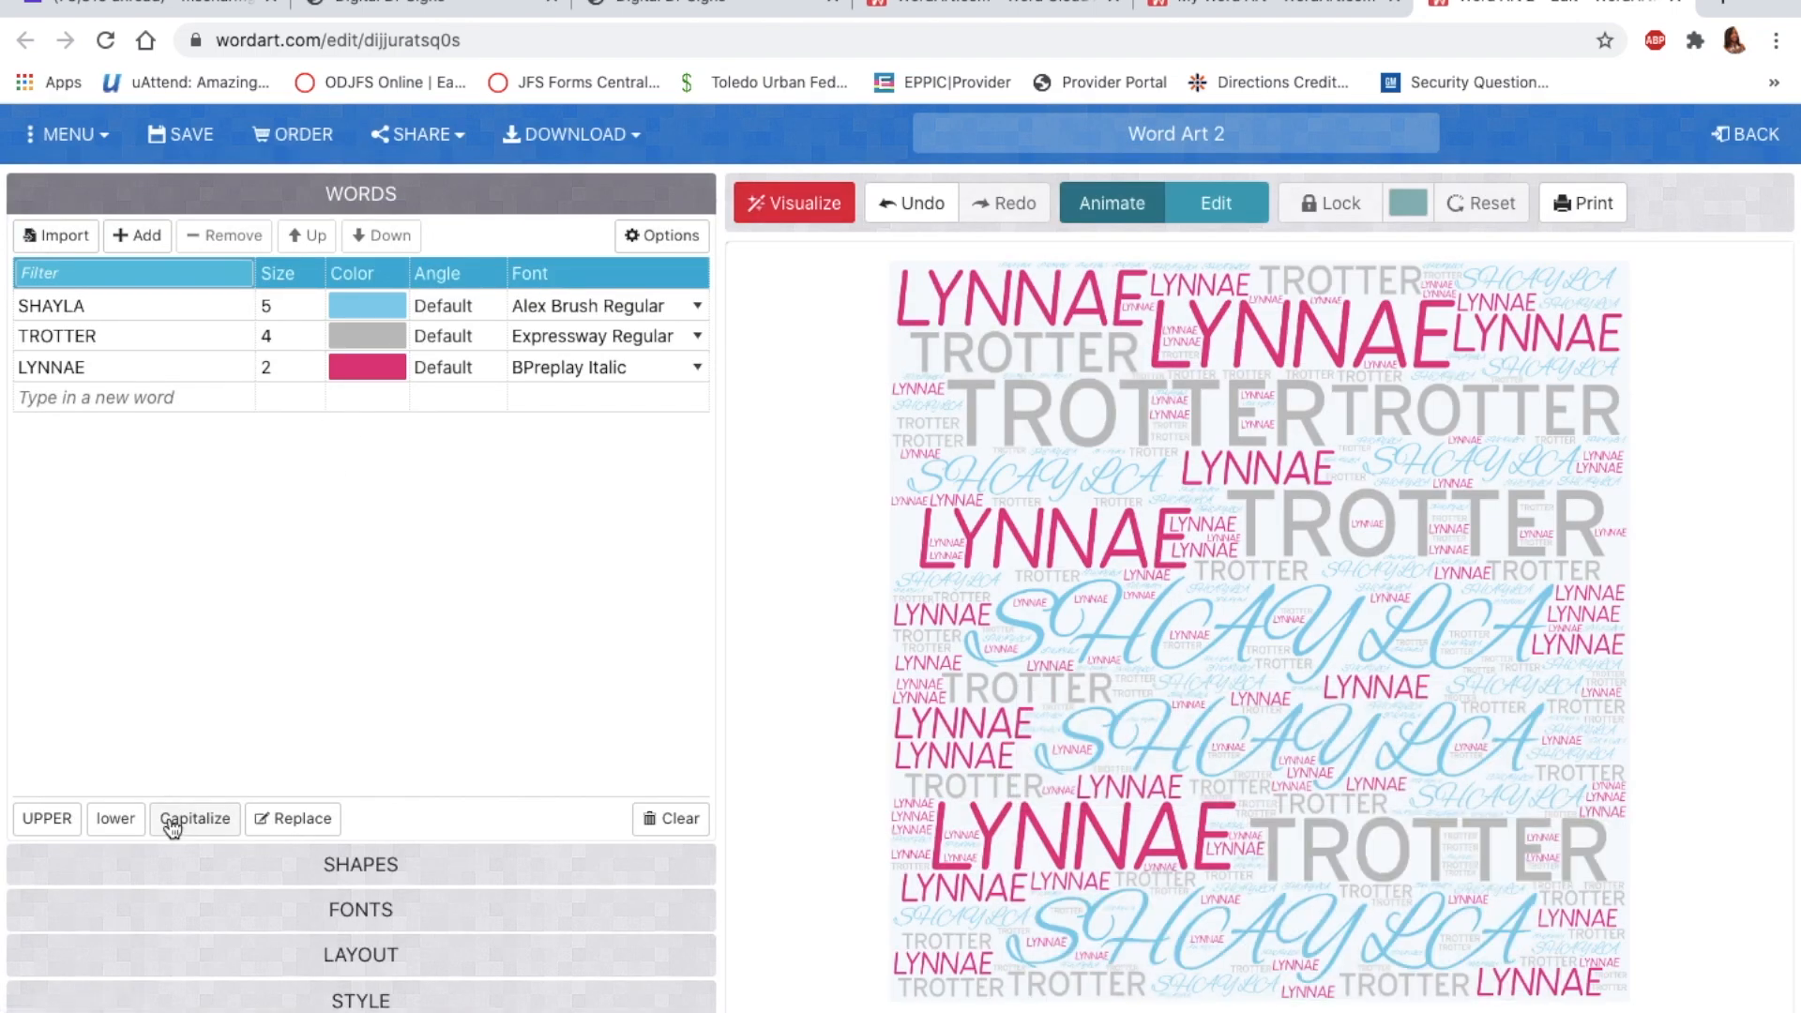
click(119, 822)
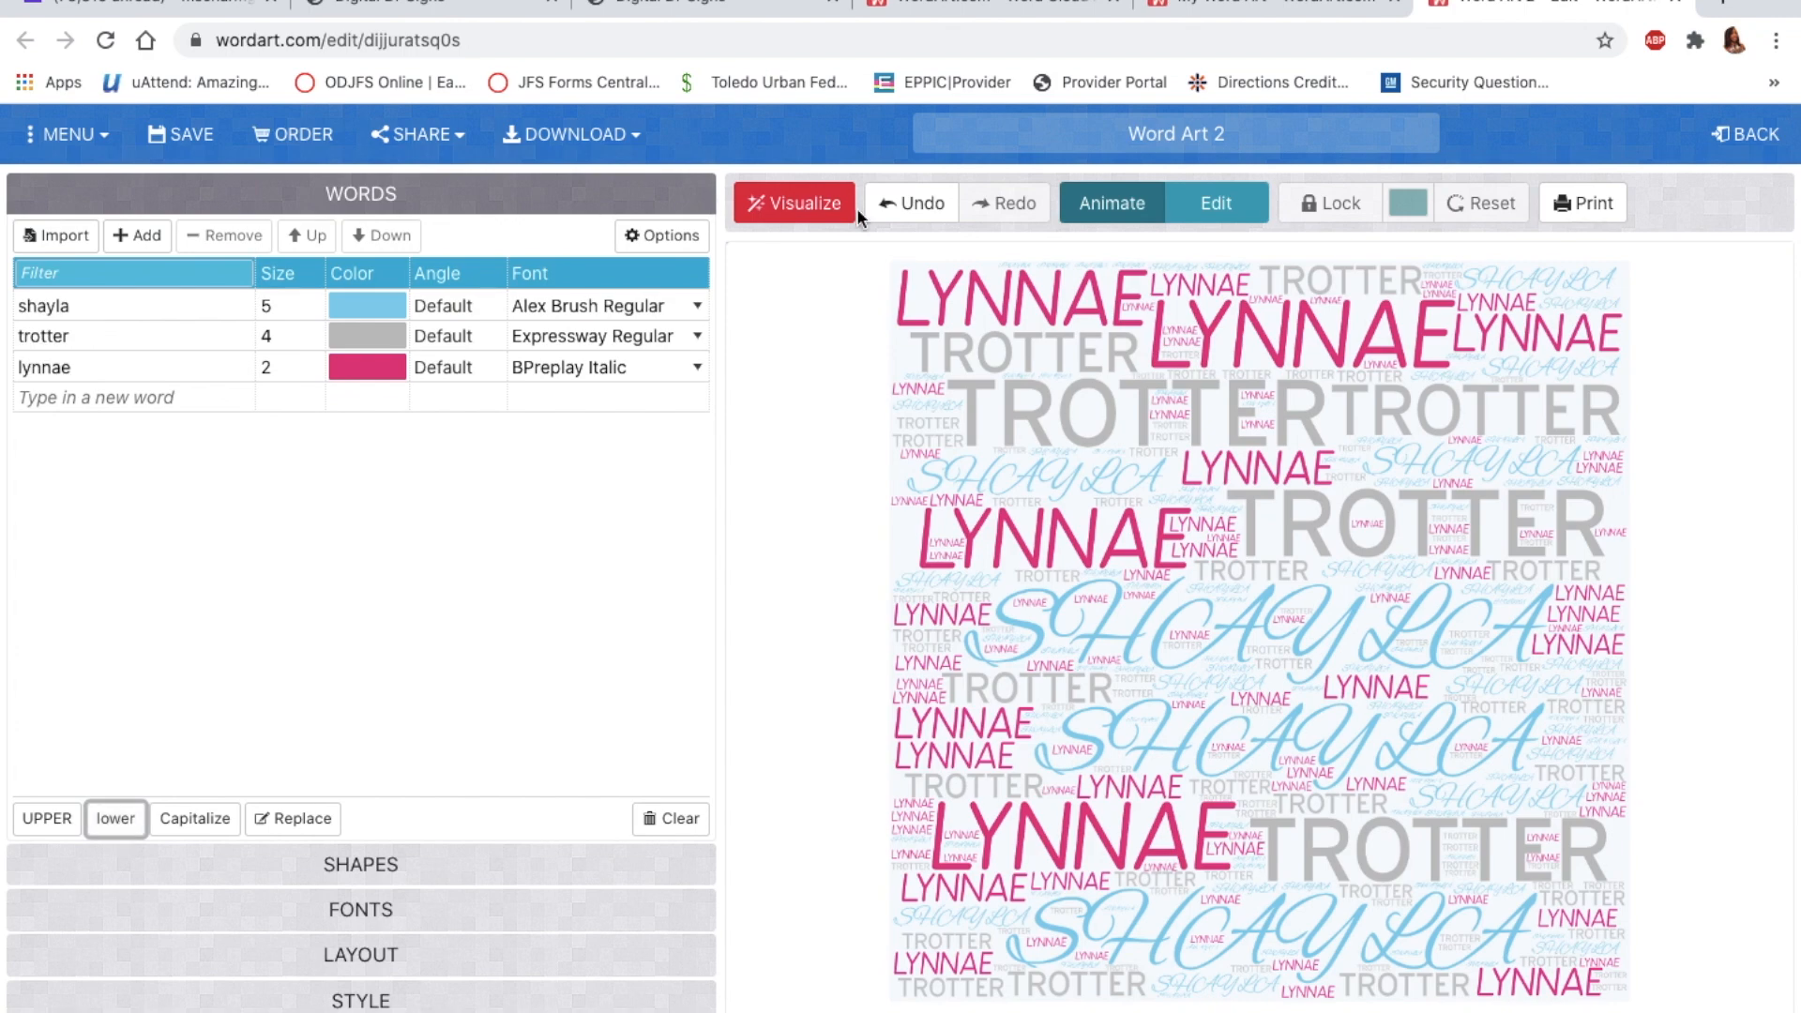
click(812, 208)
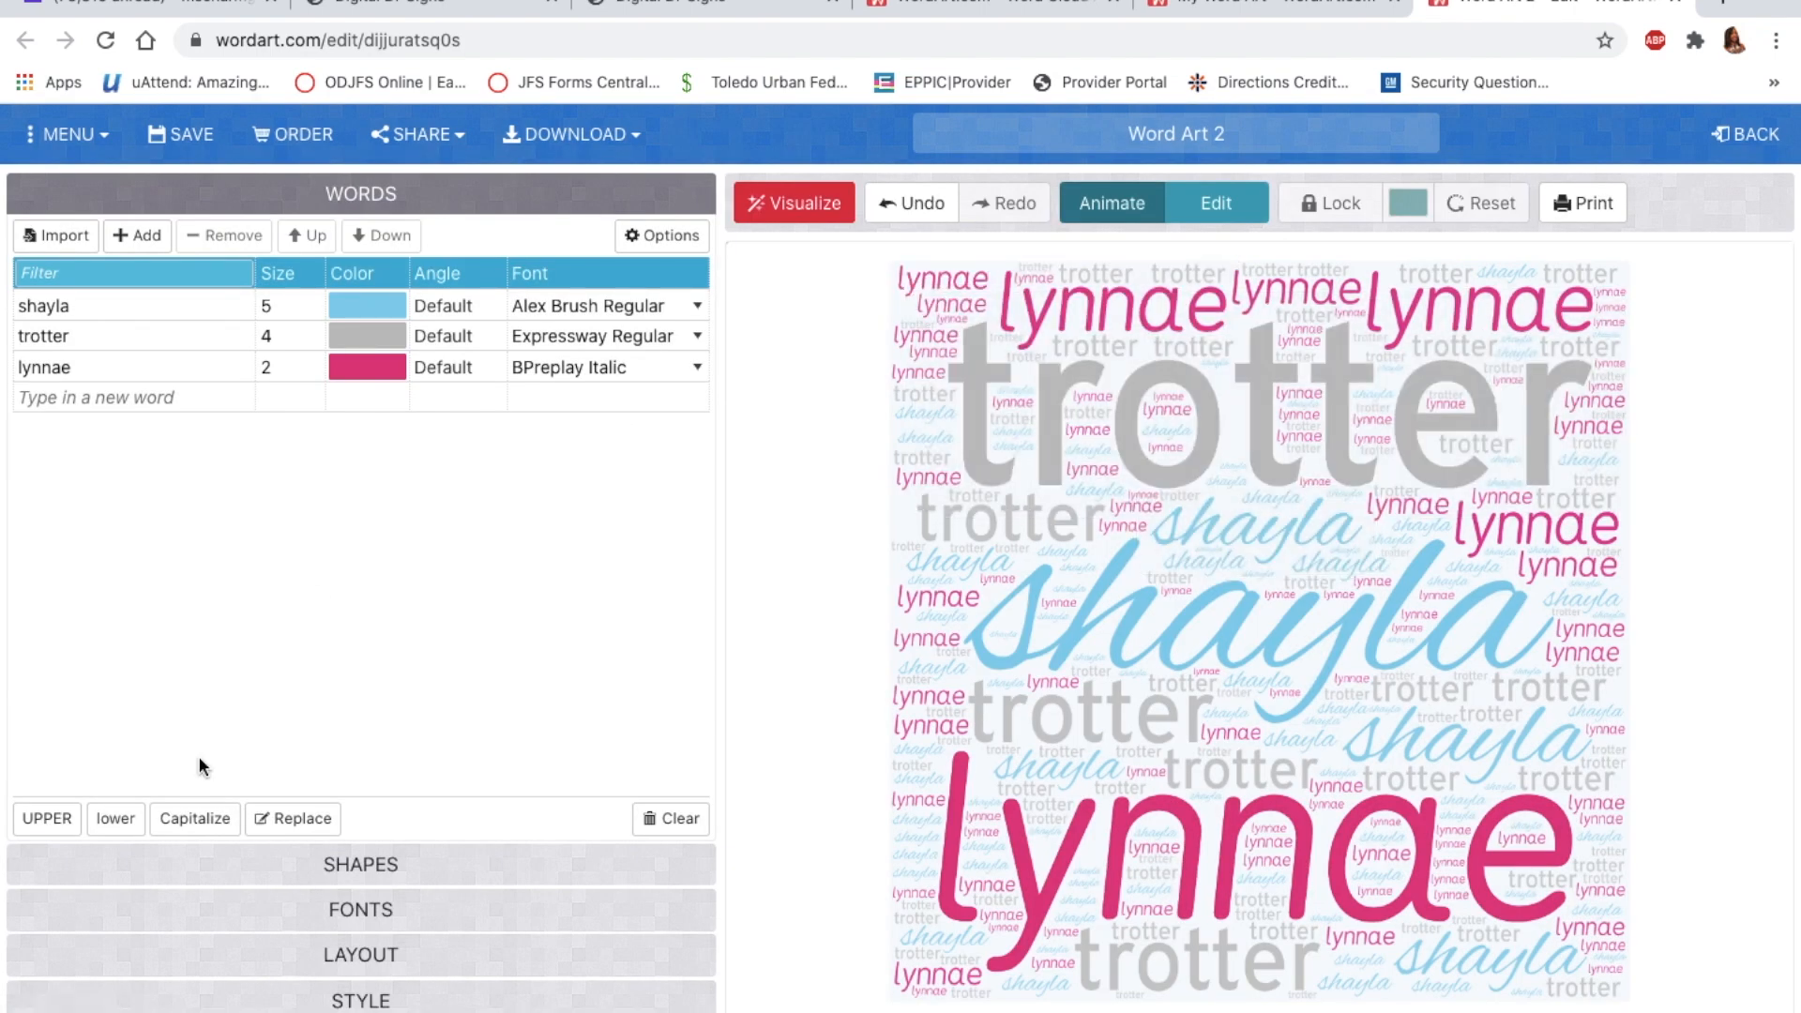
click(204, 822)
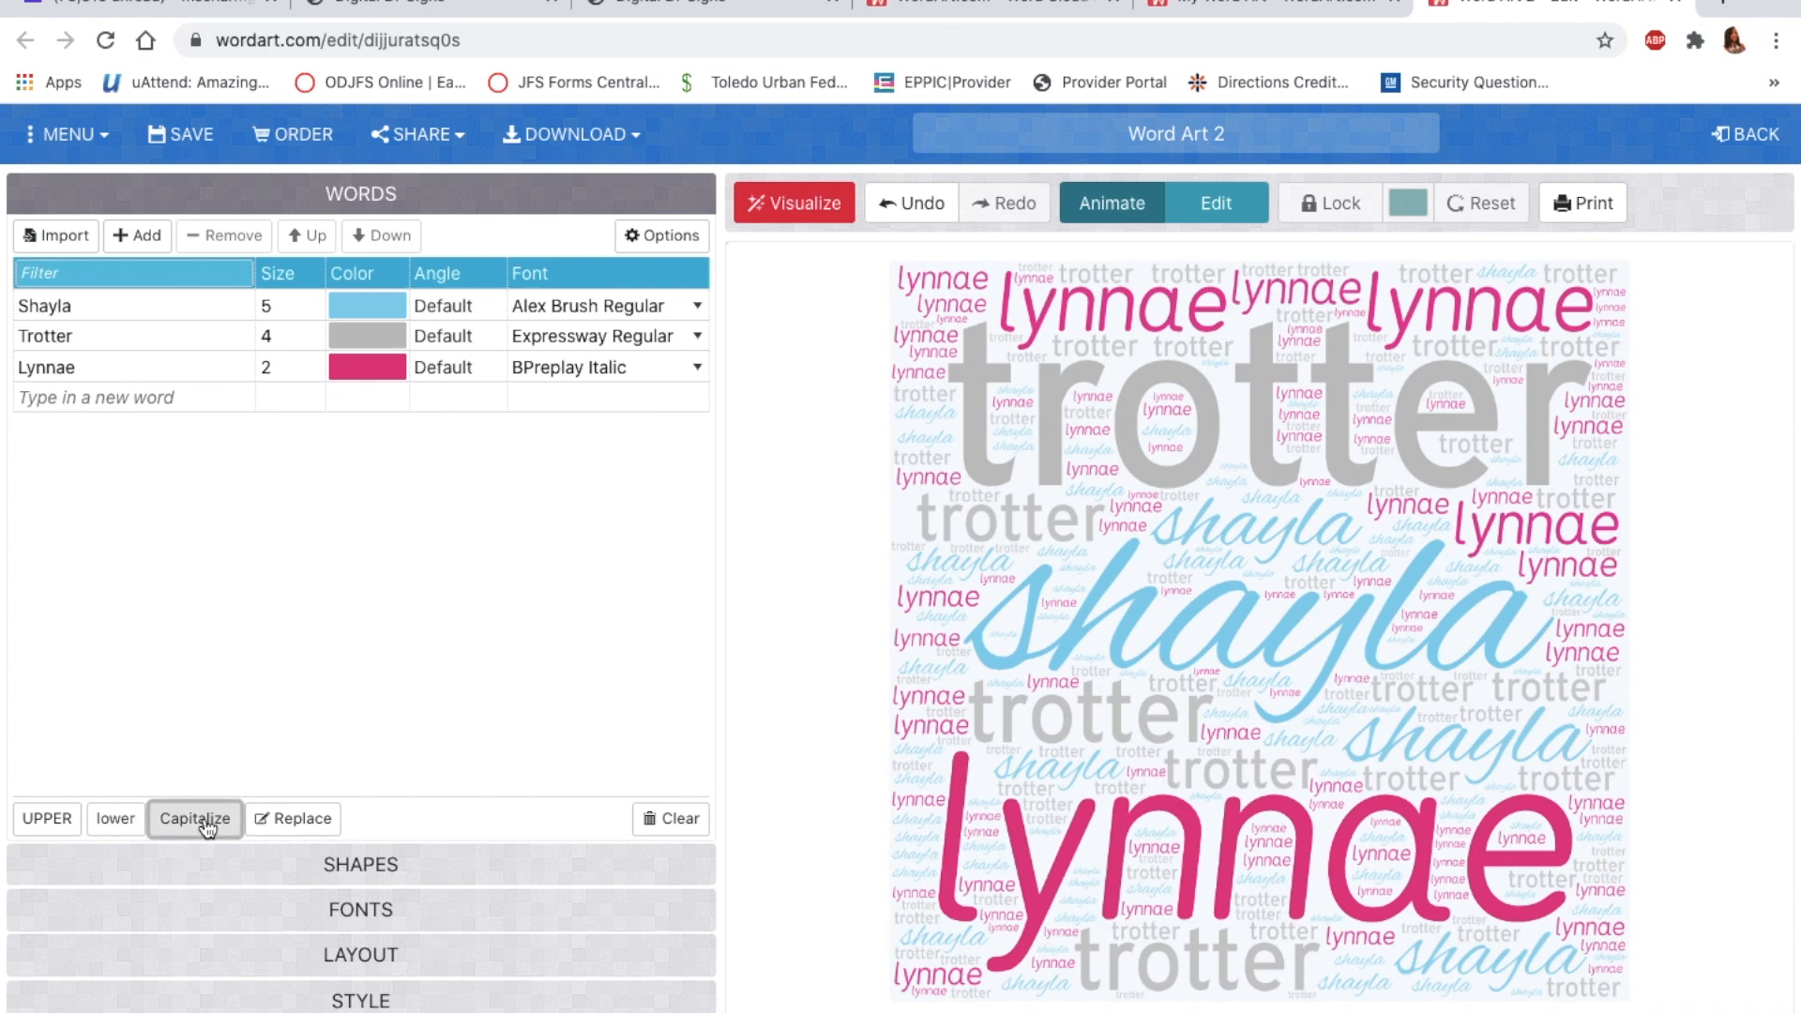
click(784, 207)
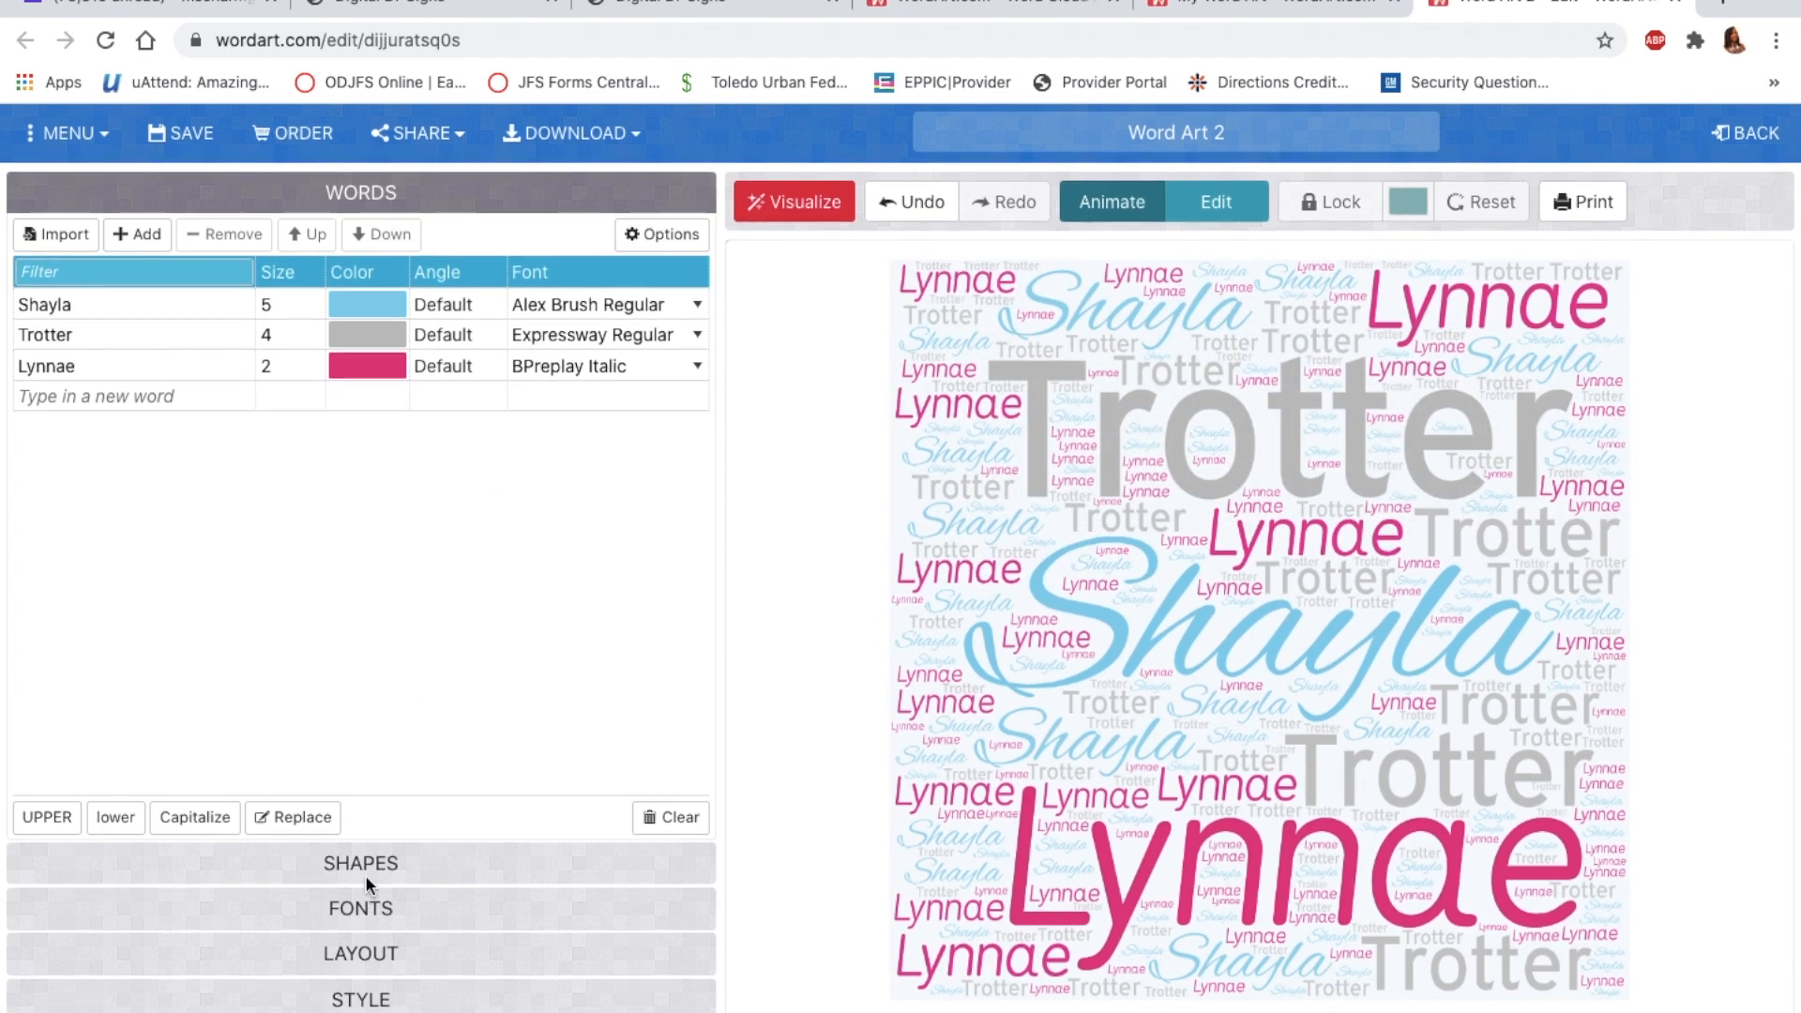
Step: Browse the FONTS list, return to WORDS, and open the first word's font choices
click(366, 928)
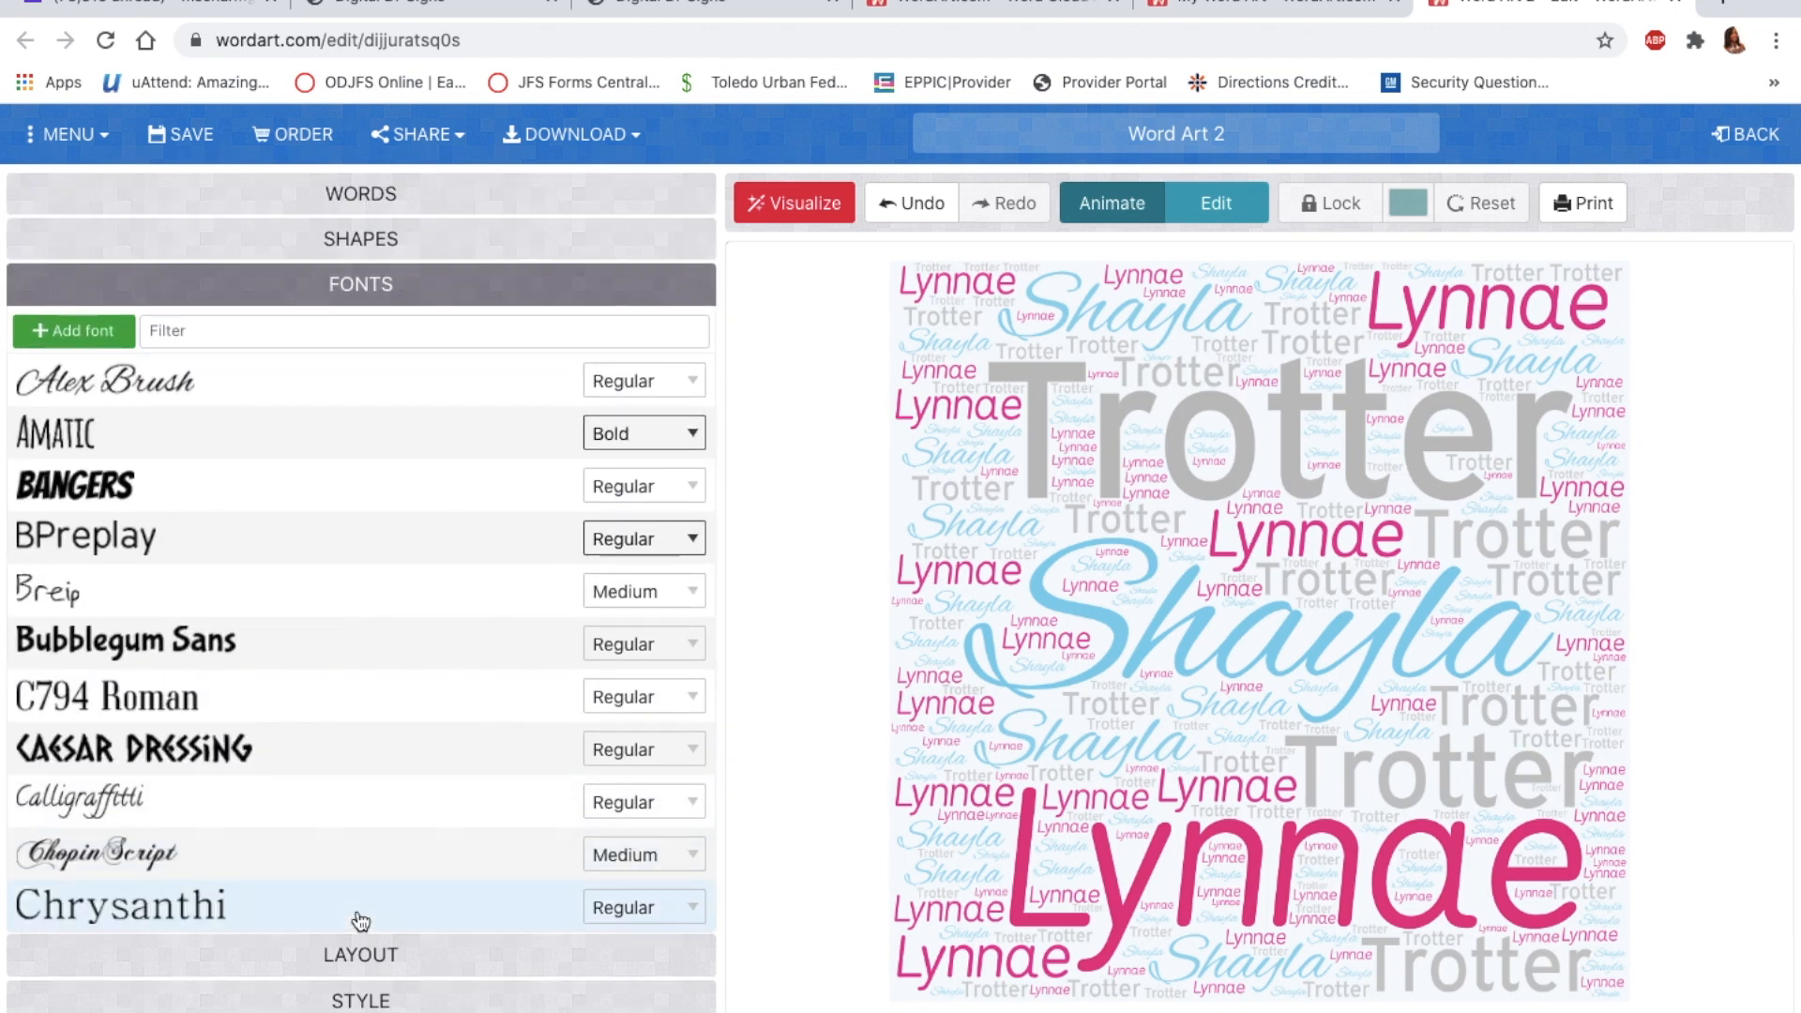
scroll(354, 917, down, 10)
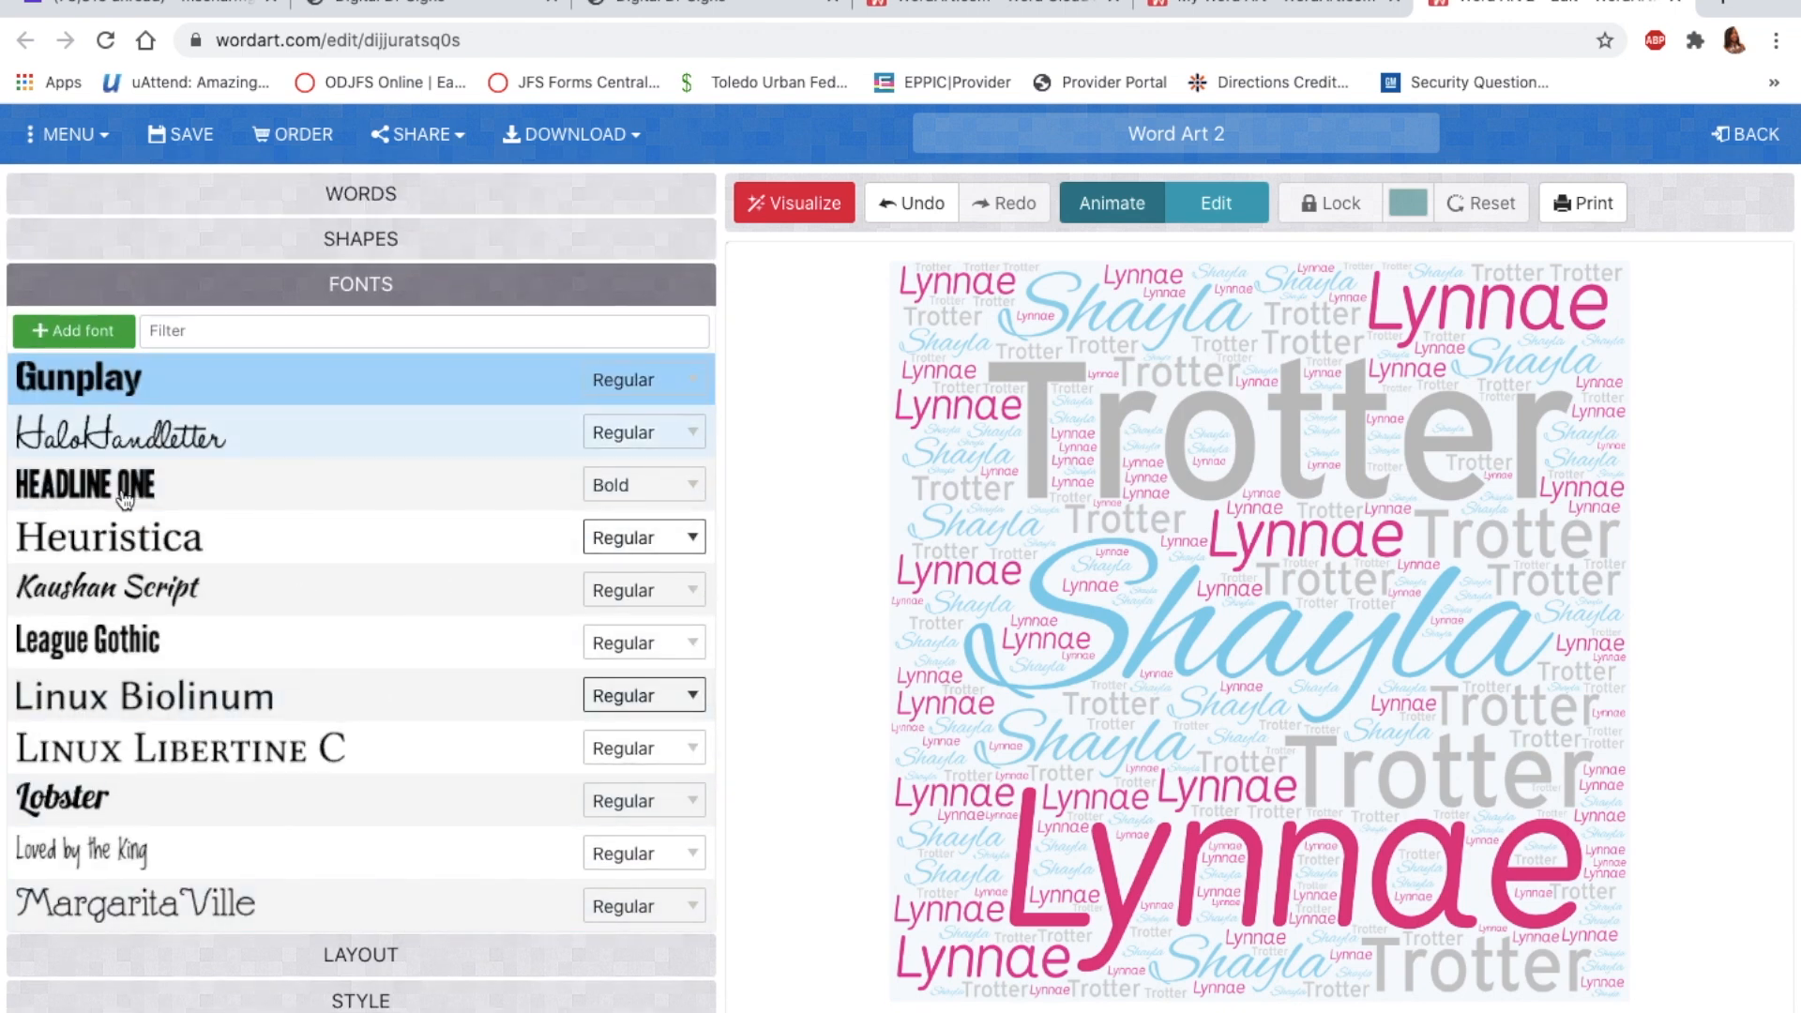
click(387, 204)
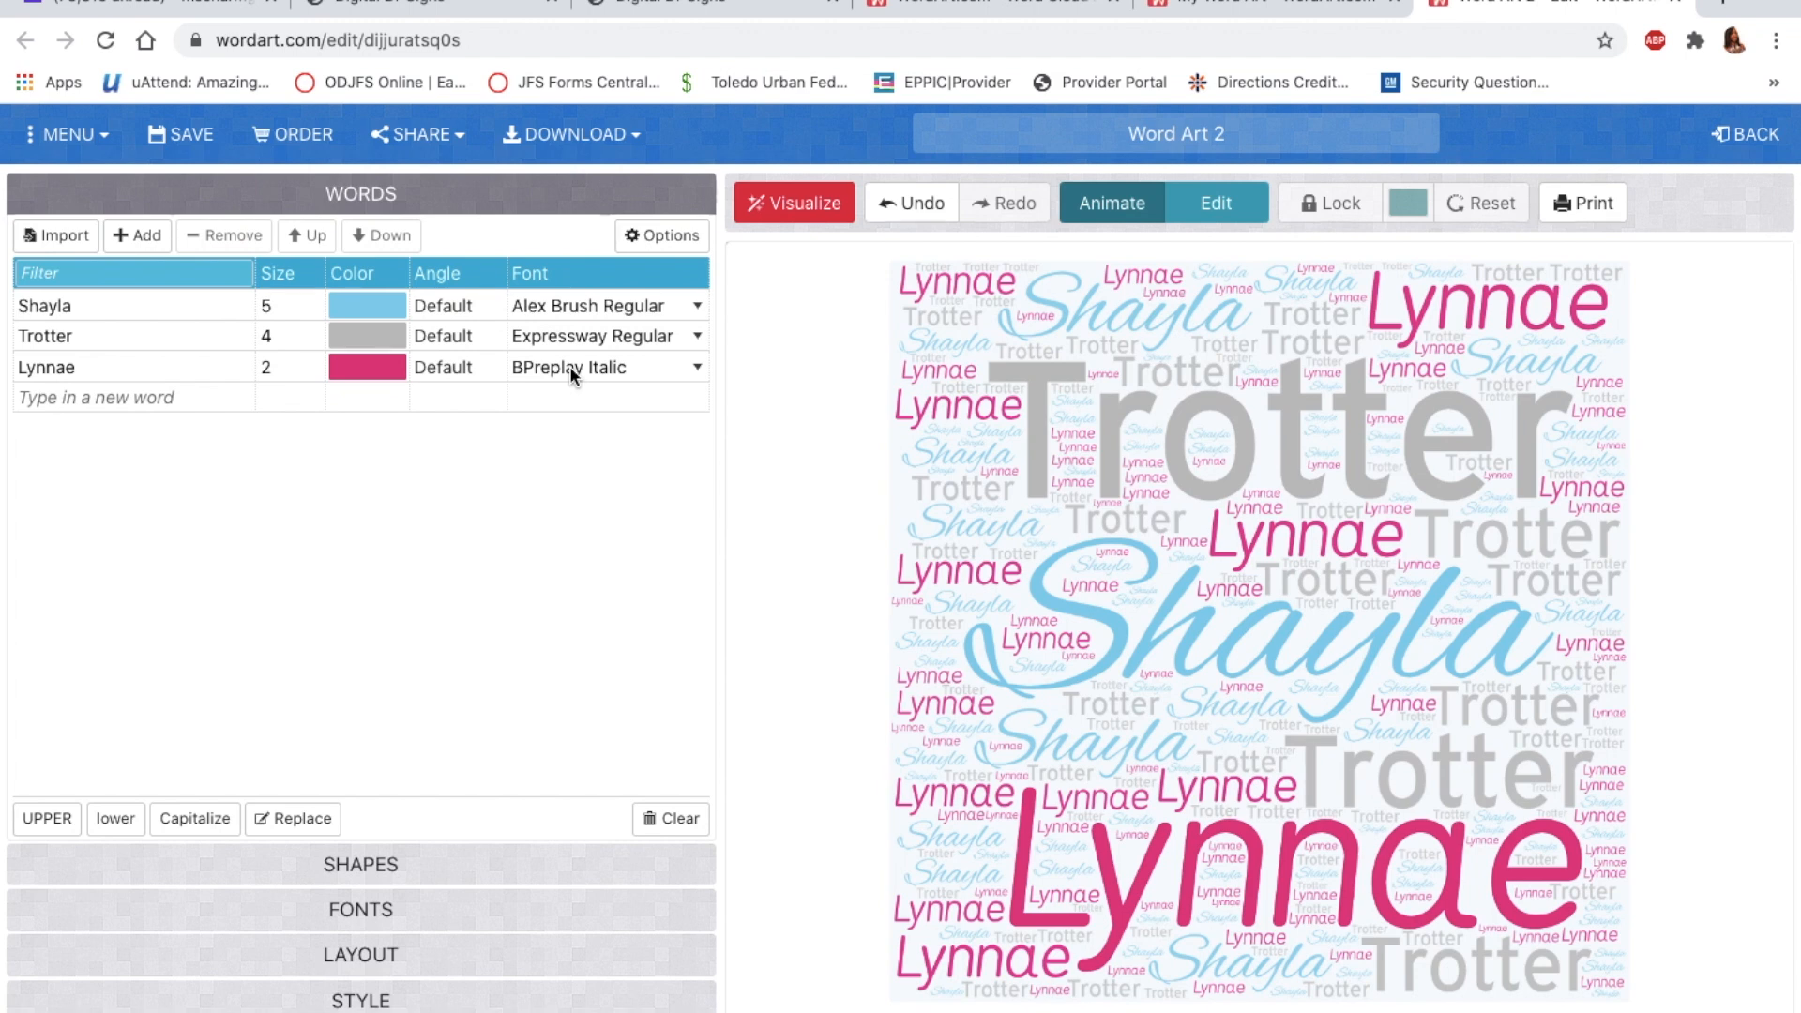
click(360, 909)
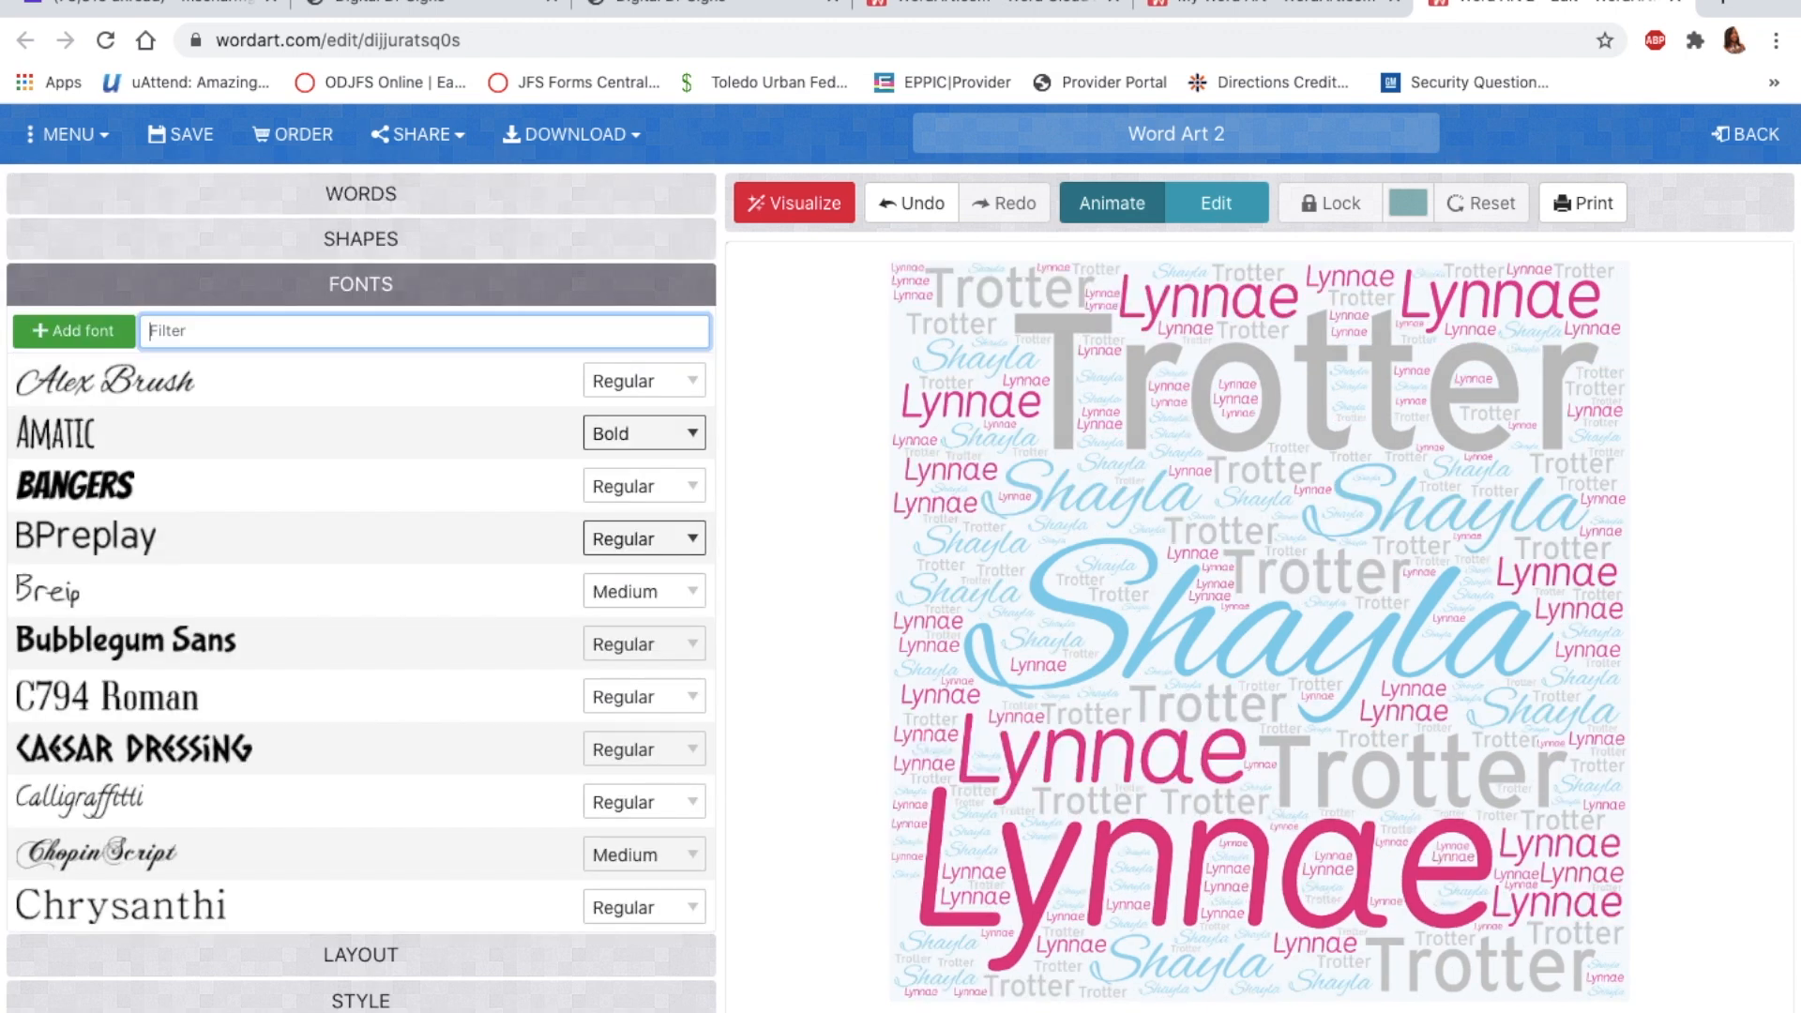
scroll(291, 717, down, 2)
scroll(293, 718, up, 1)
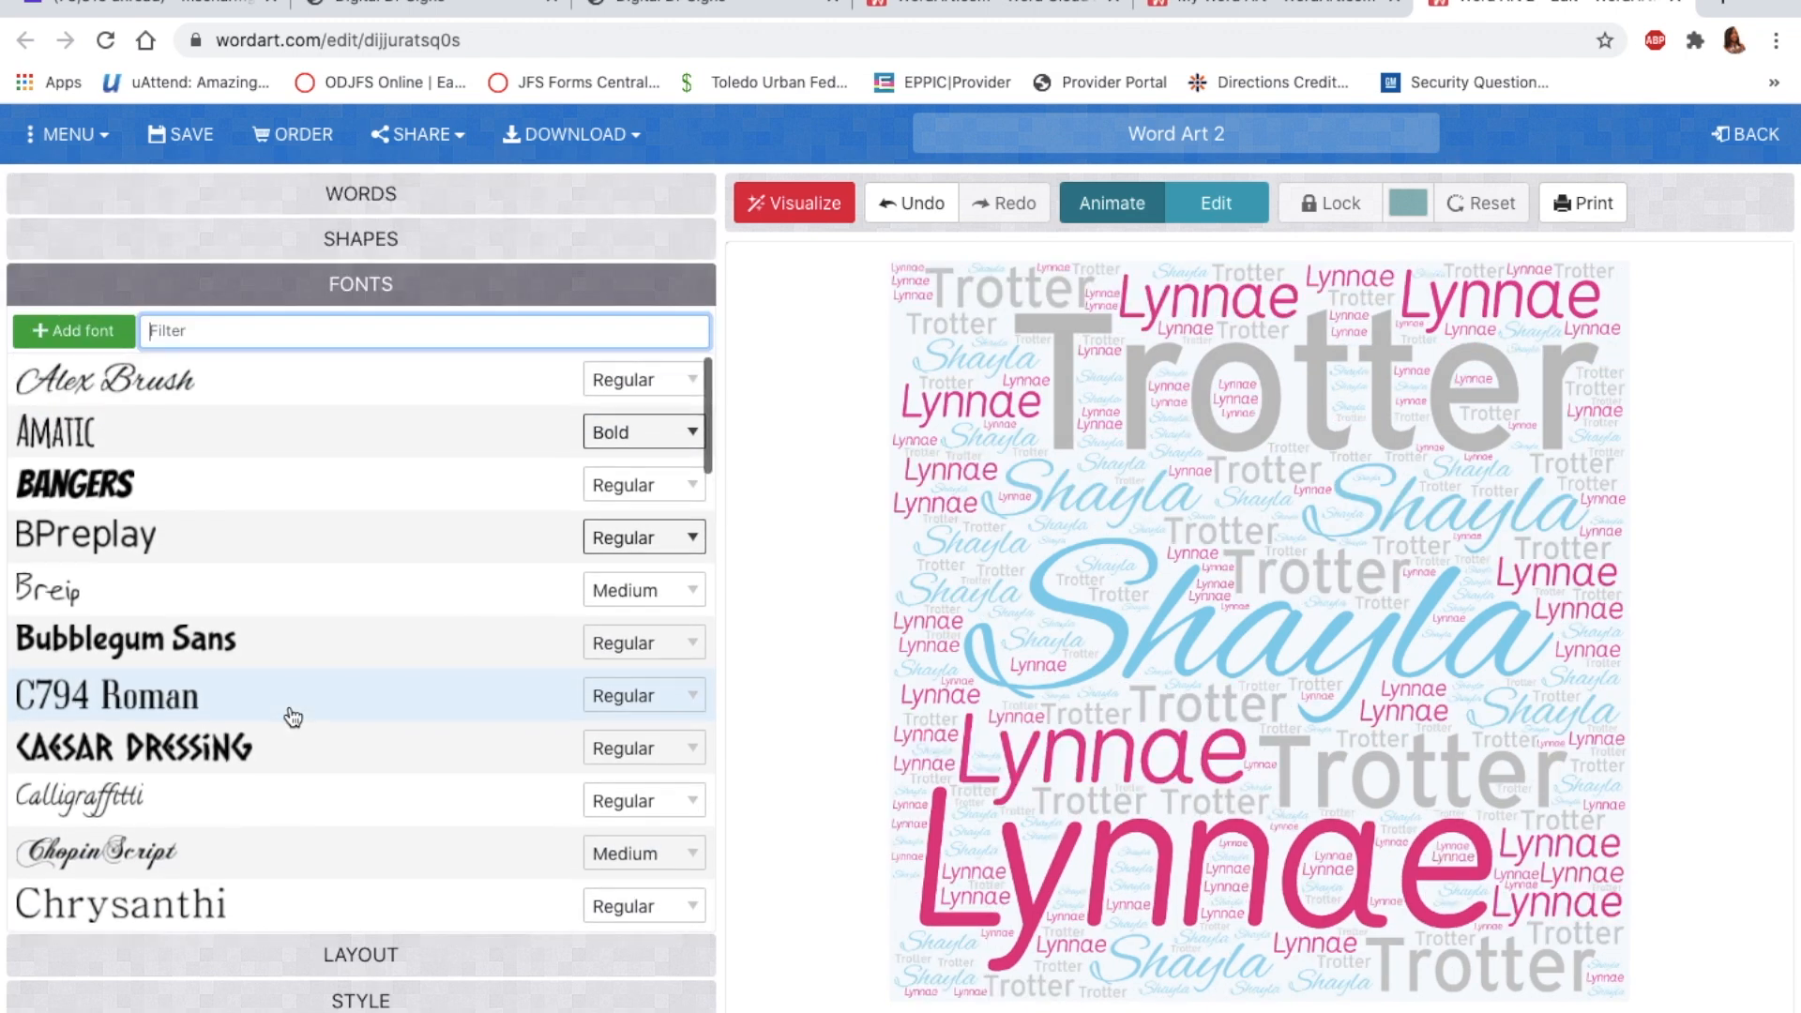
scroll(402, 557, down, 3)
scroll(403, 557, up, 3)
click(362, 195)
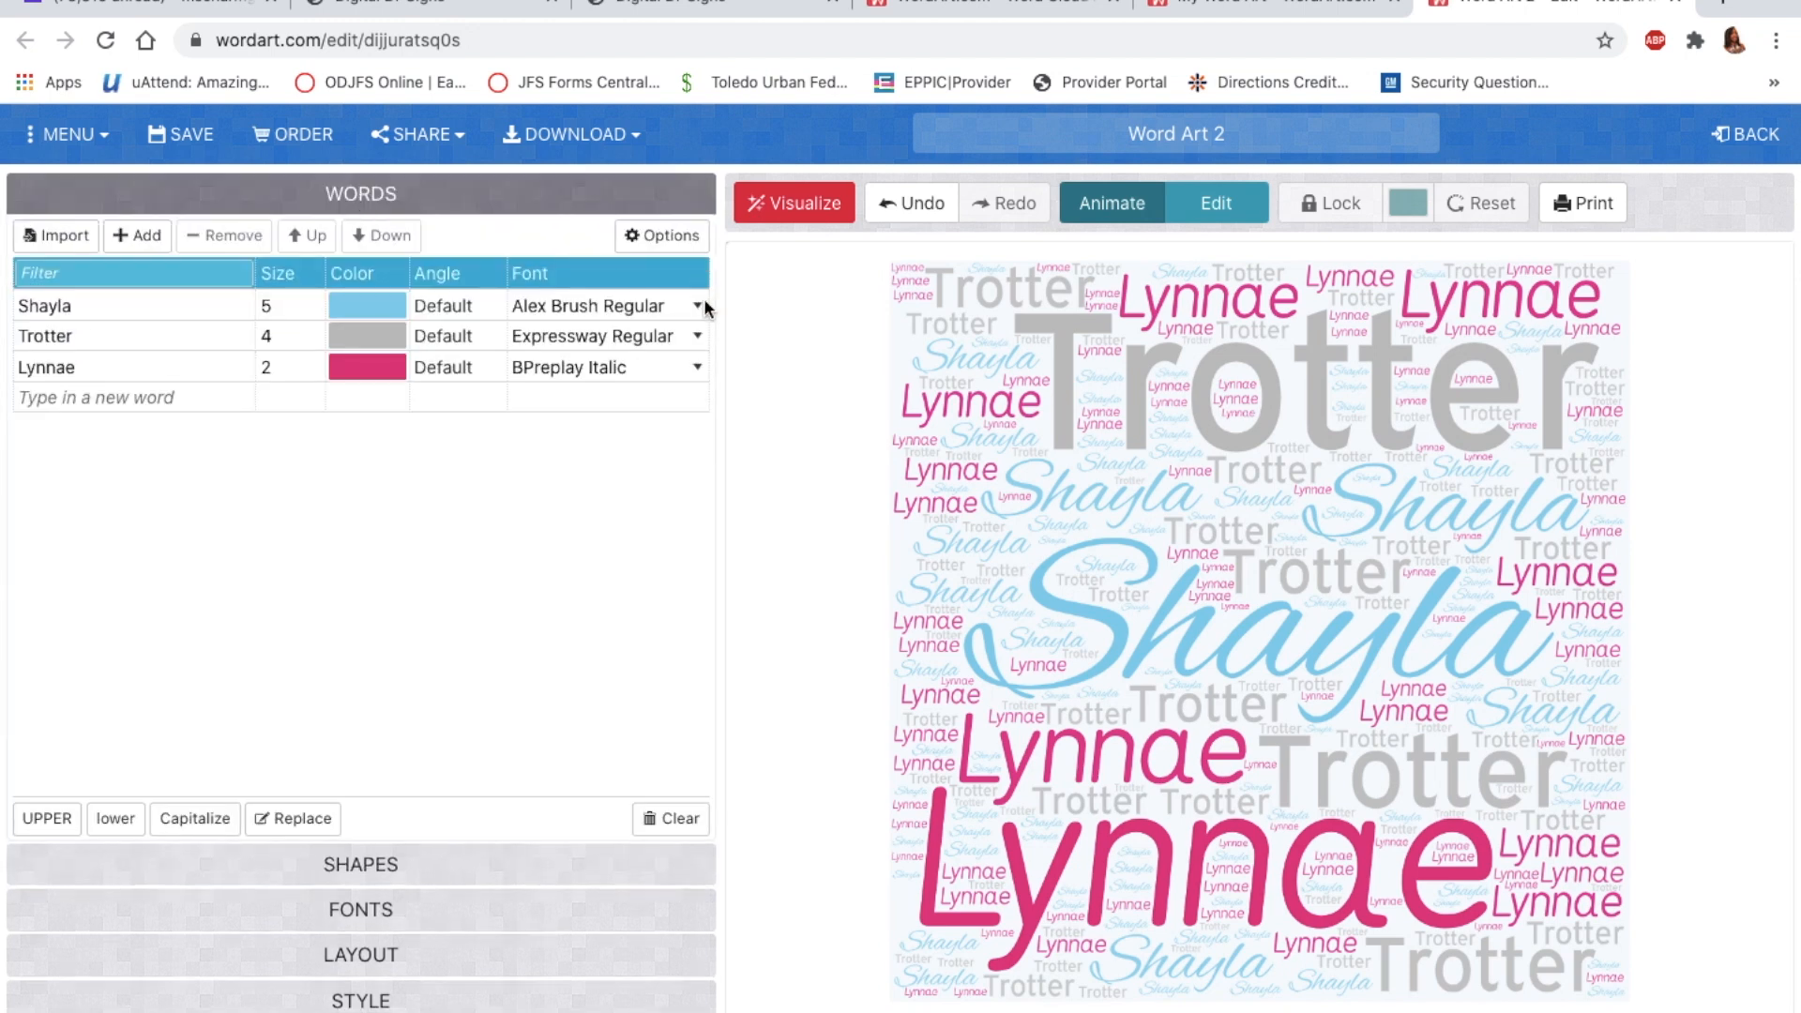
click(697, 302)
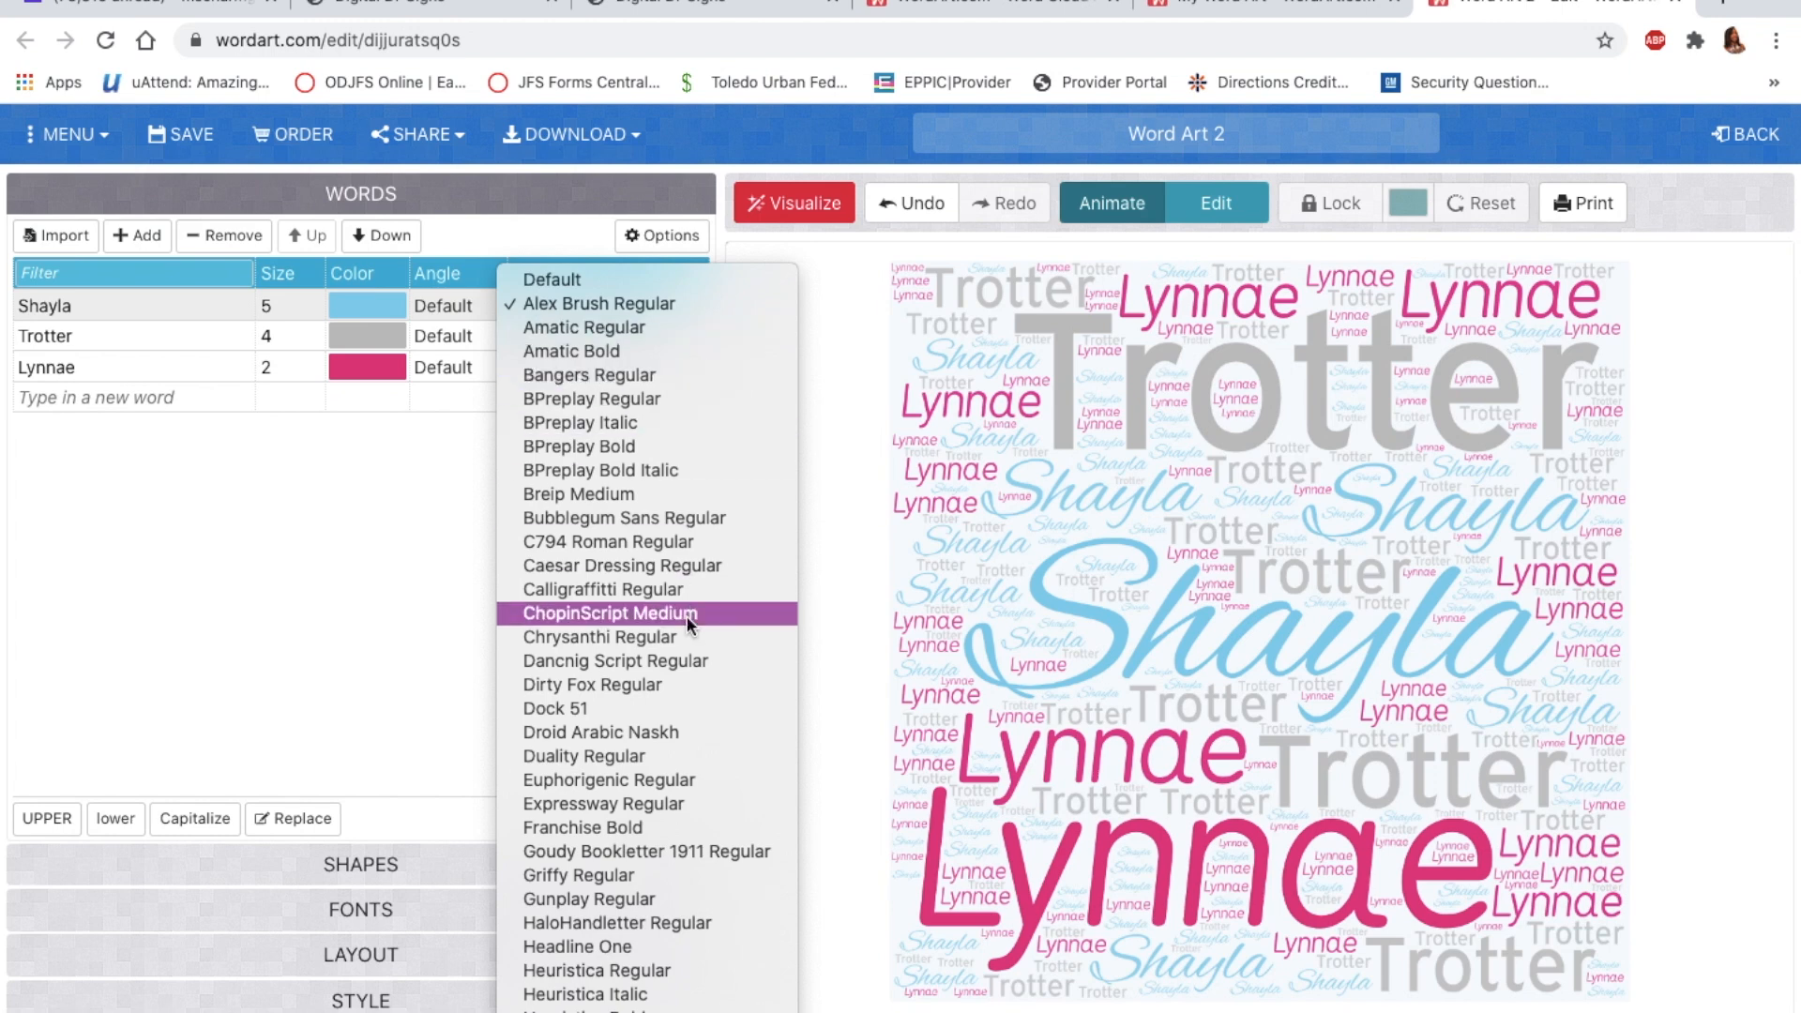
Step: Set the first word's font to Lobster Regular and regenerate the word cloud
scroll(669, 788, down, 4)
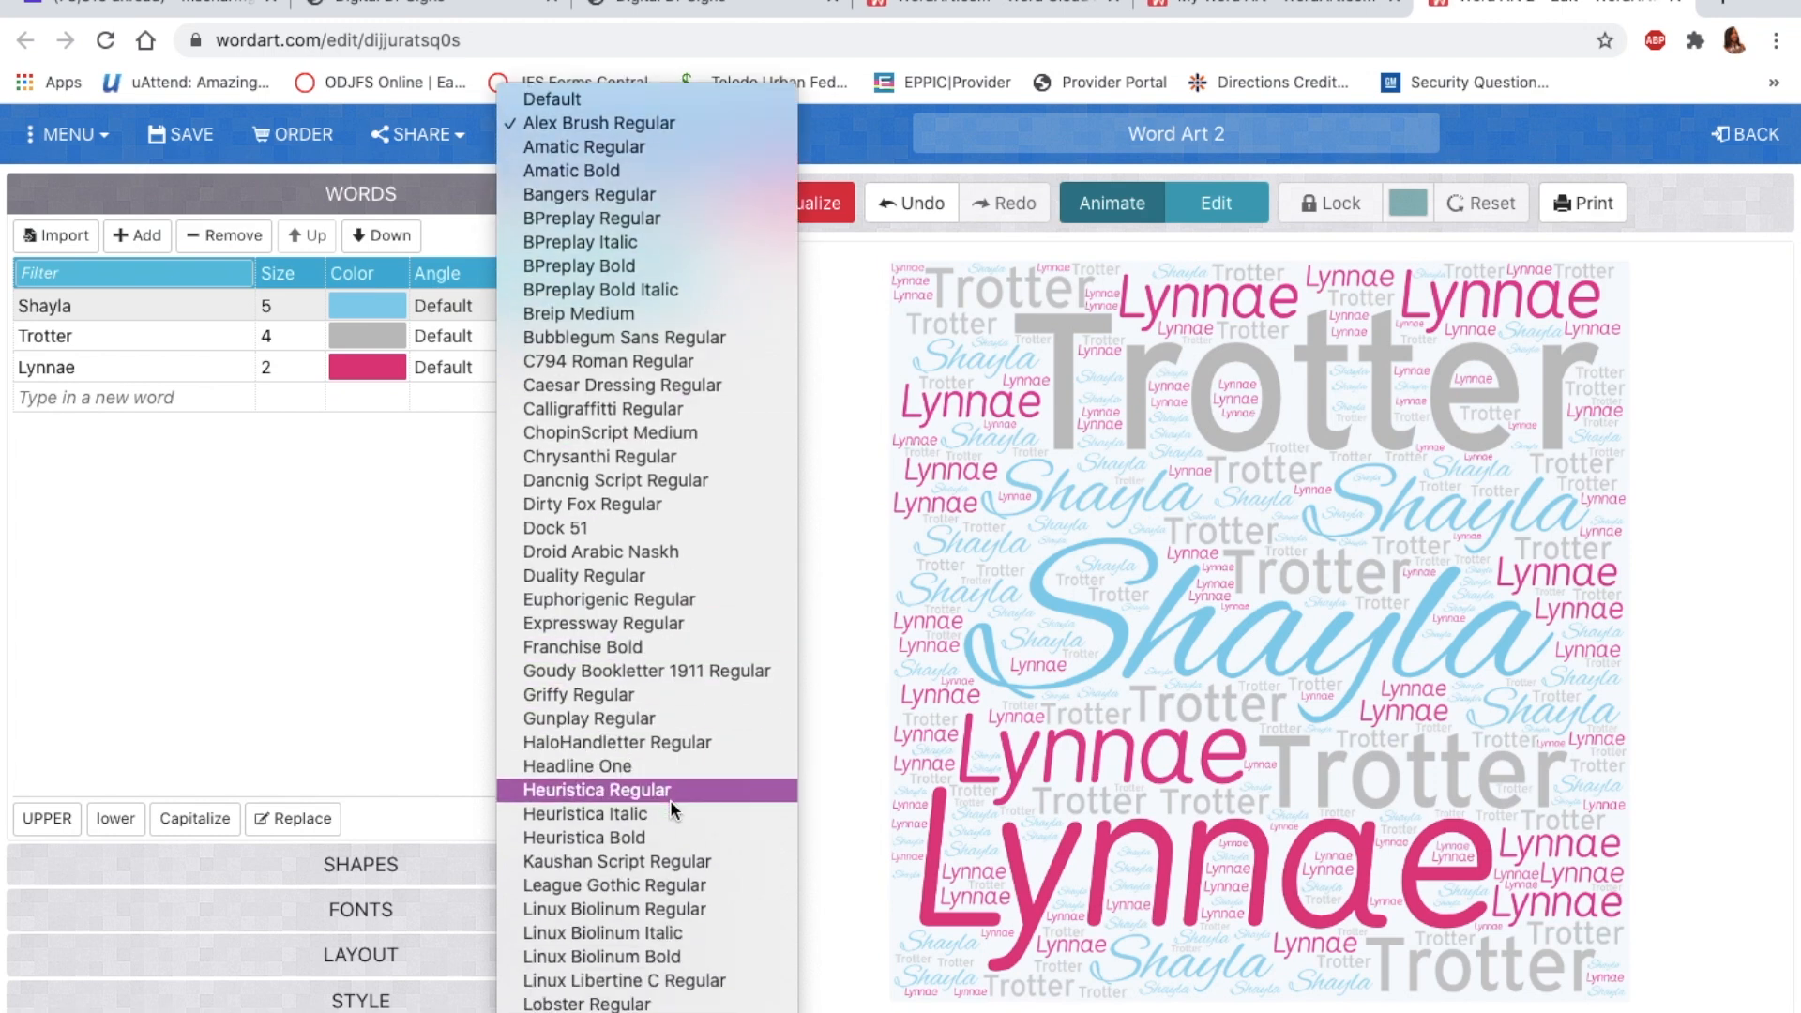
click(664, 1006)
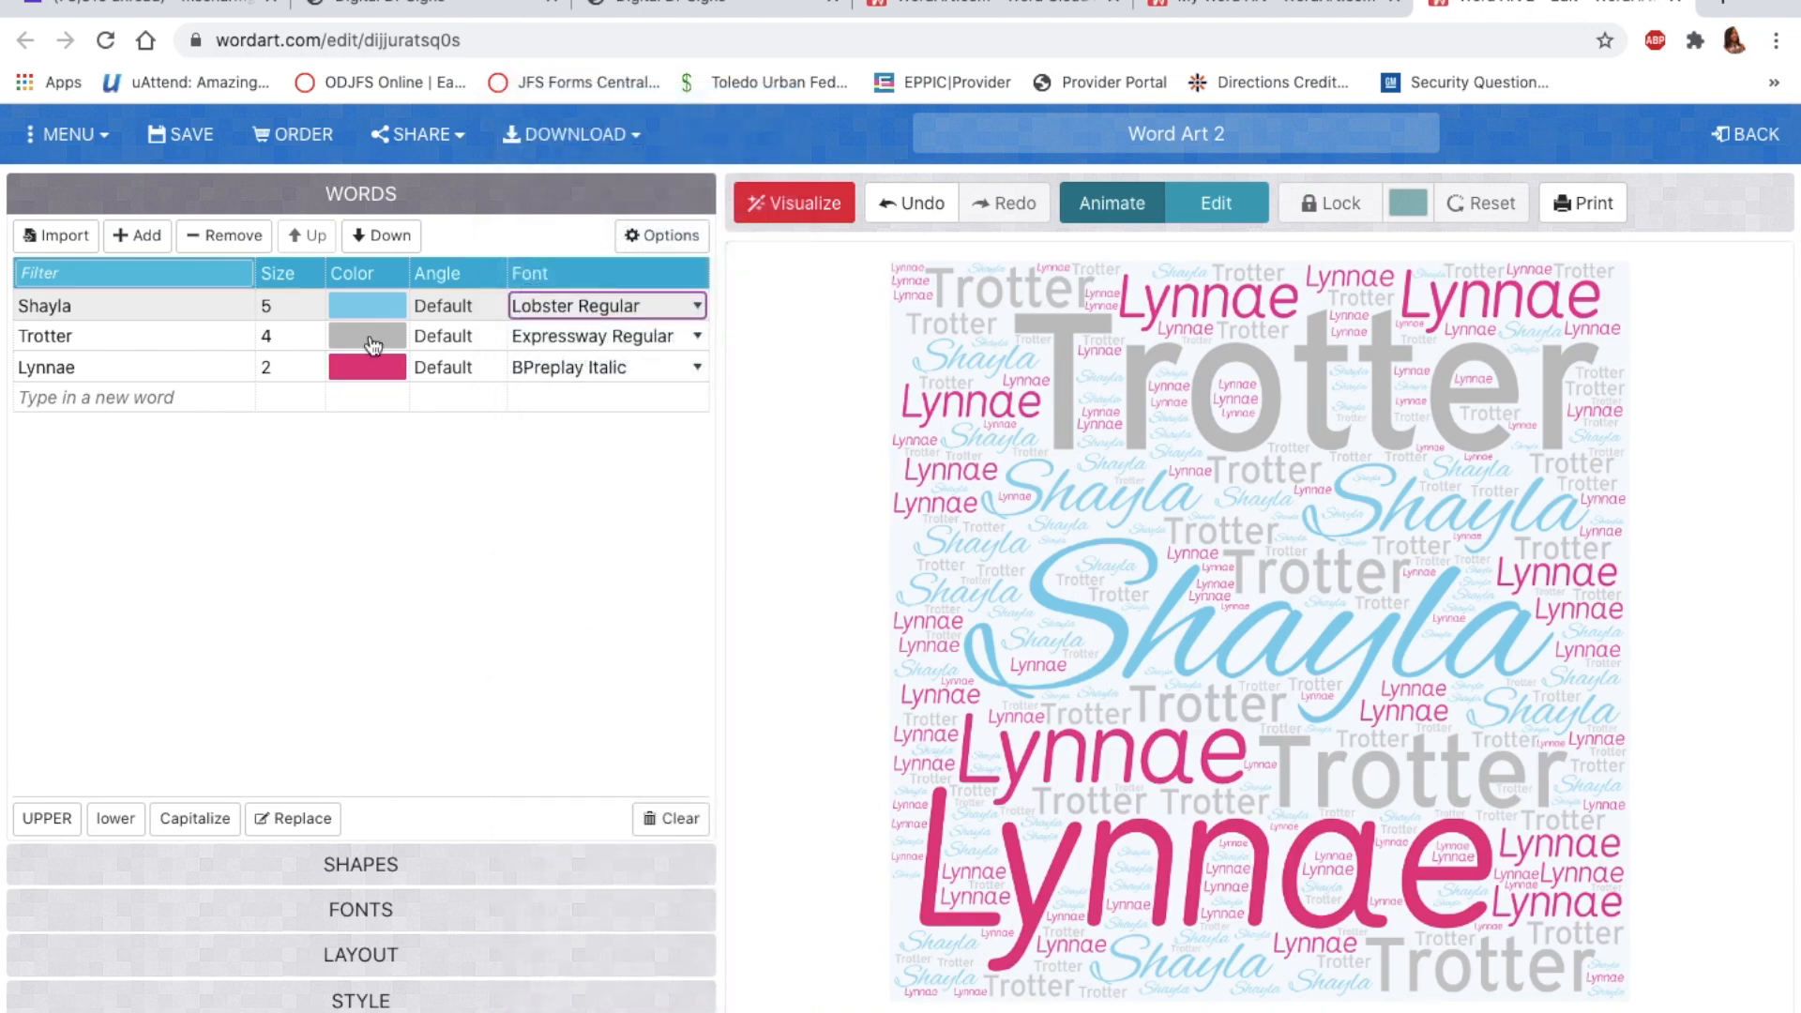
click(808, 201)
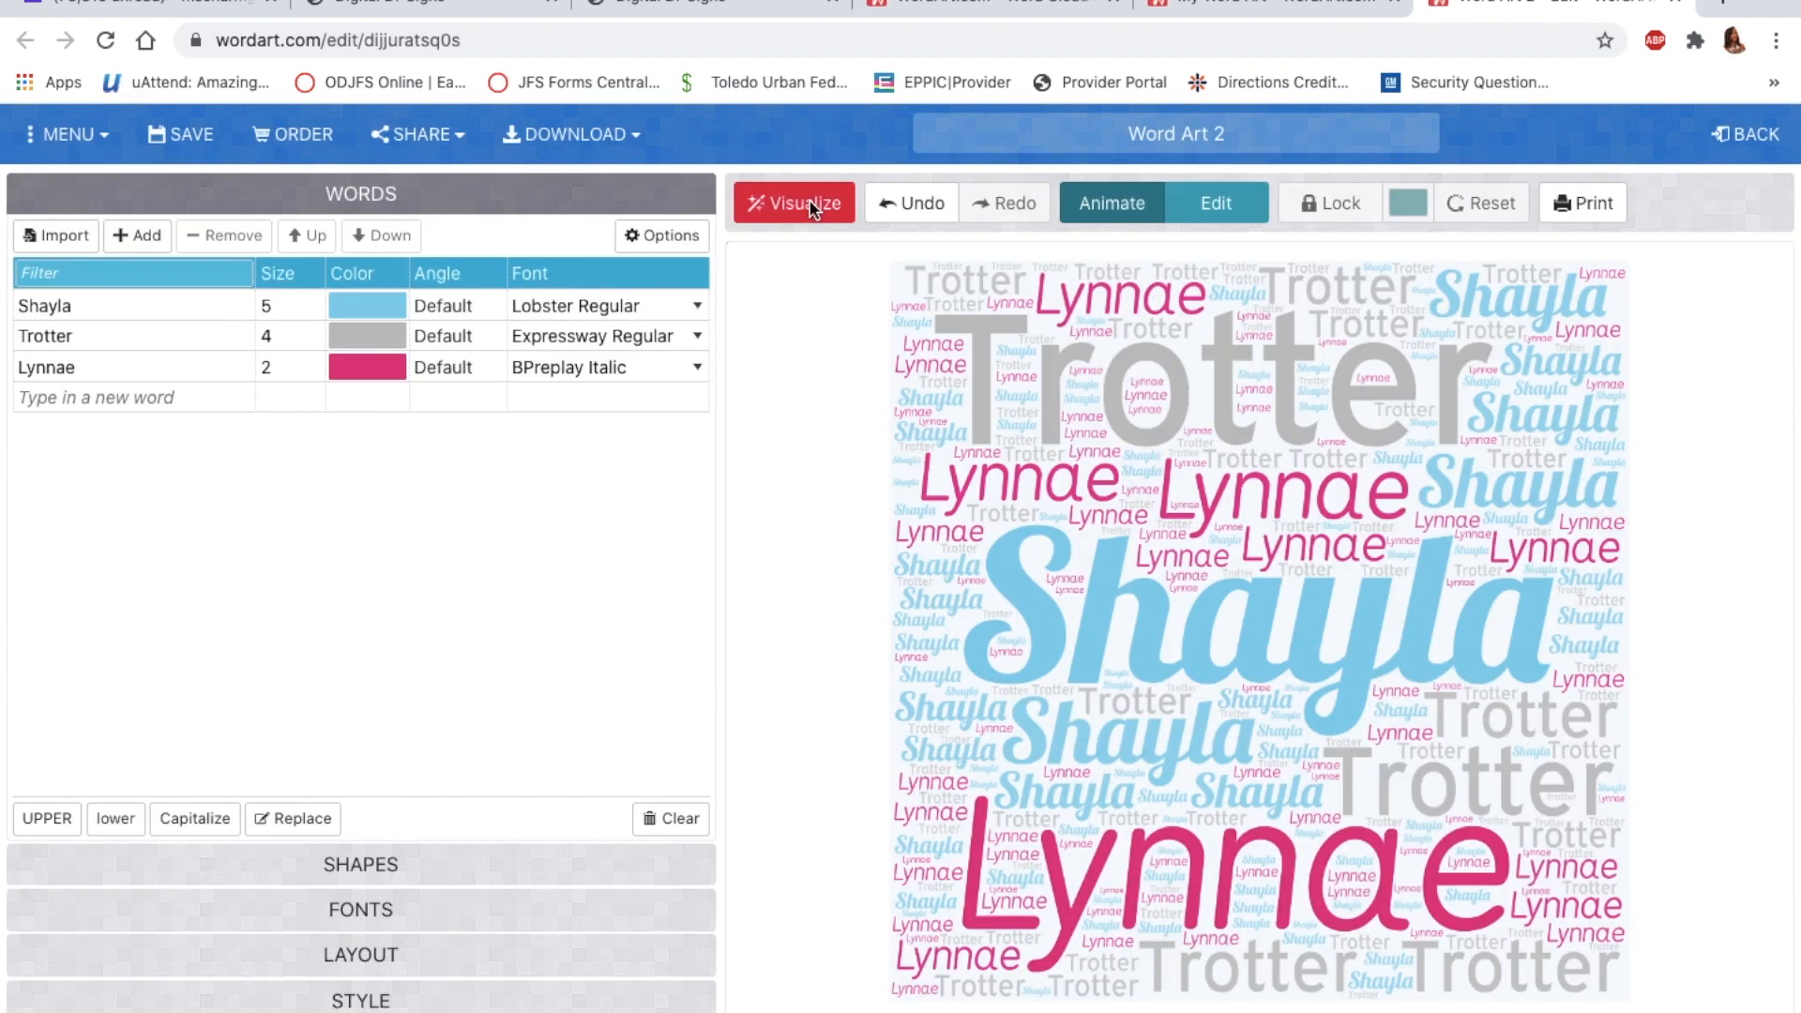
click(360, 909)
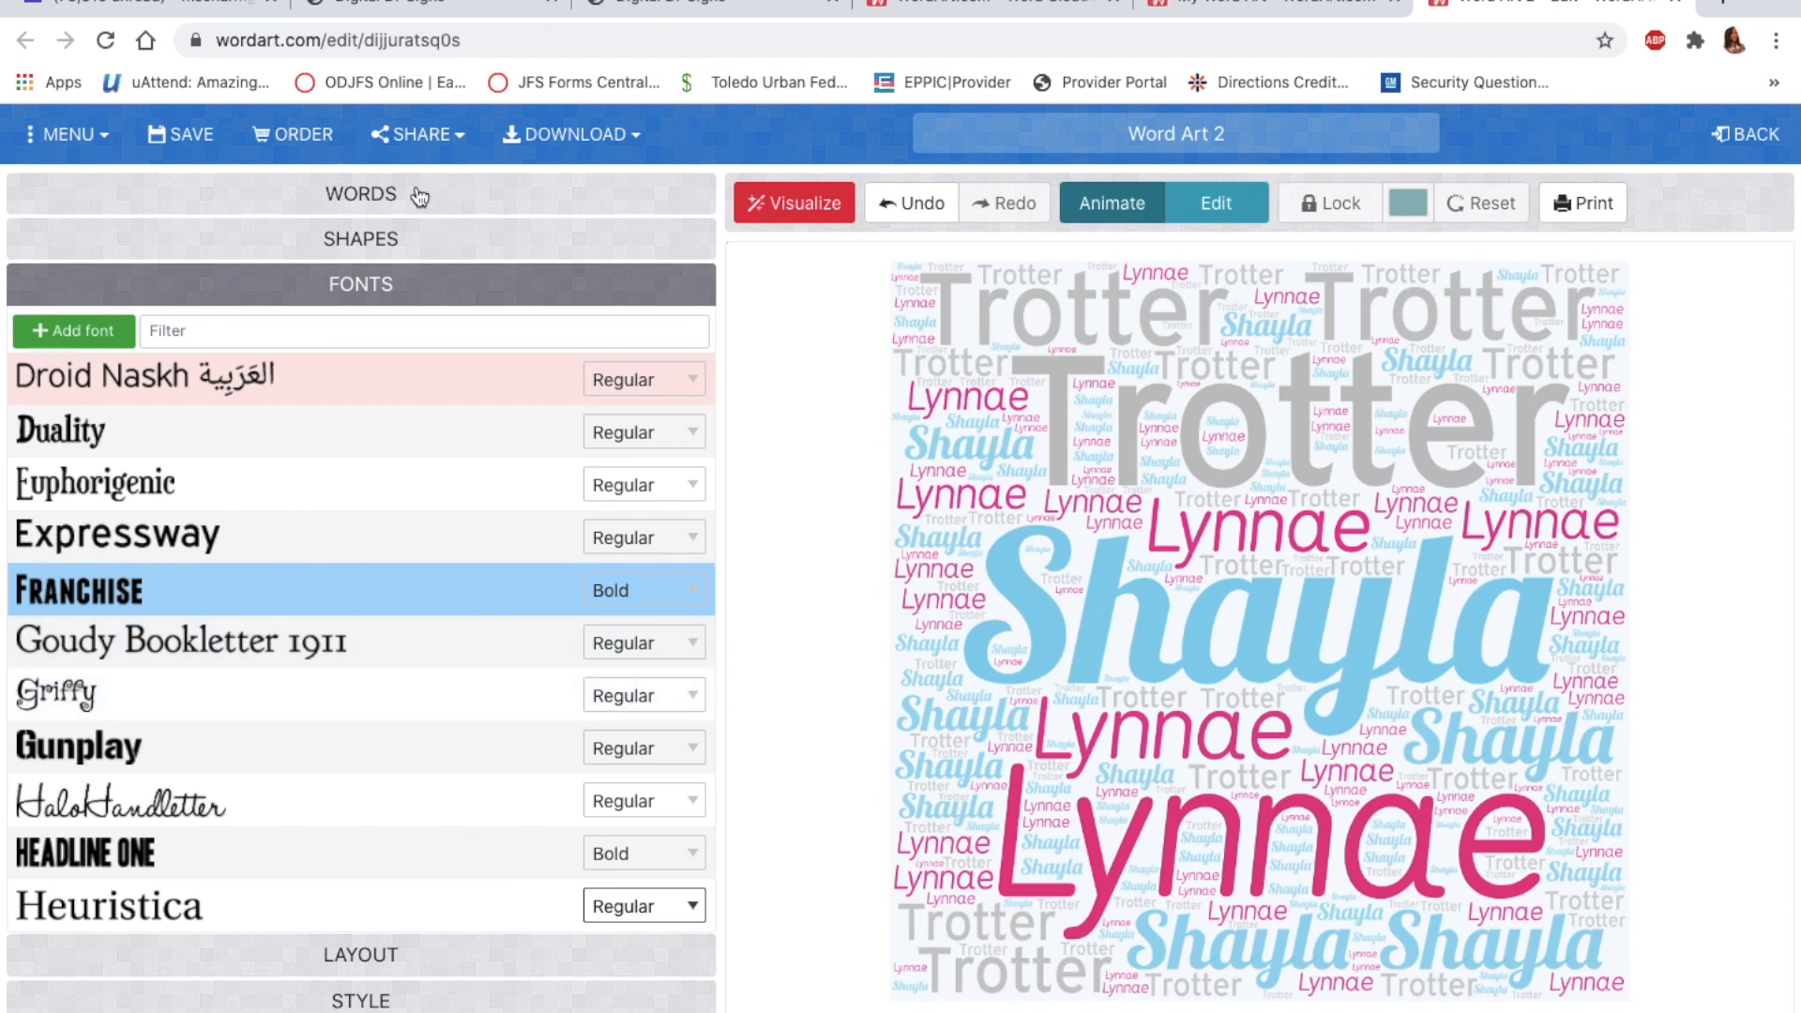
click(360, 199)
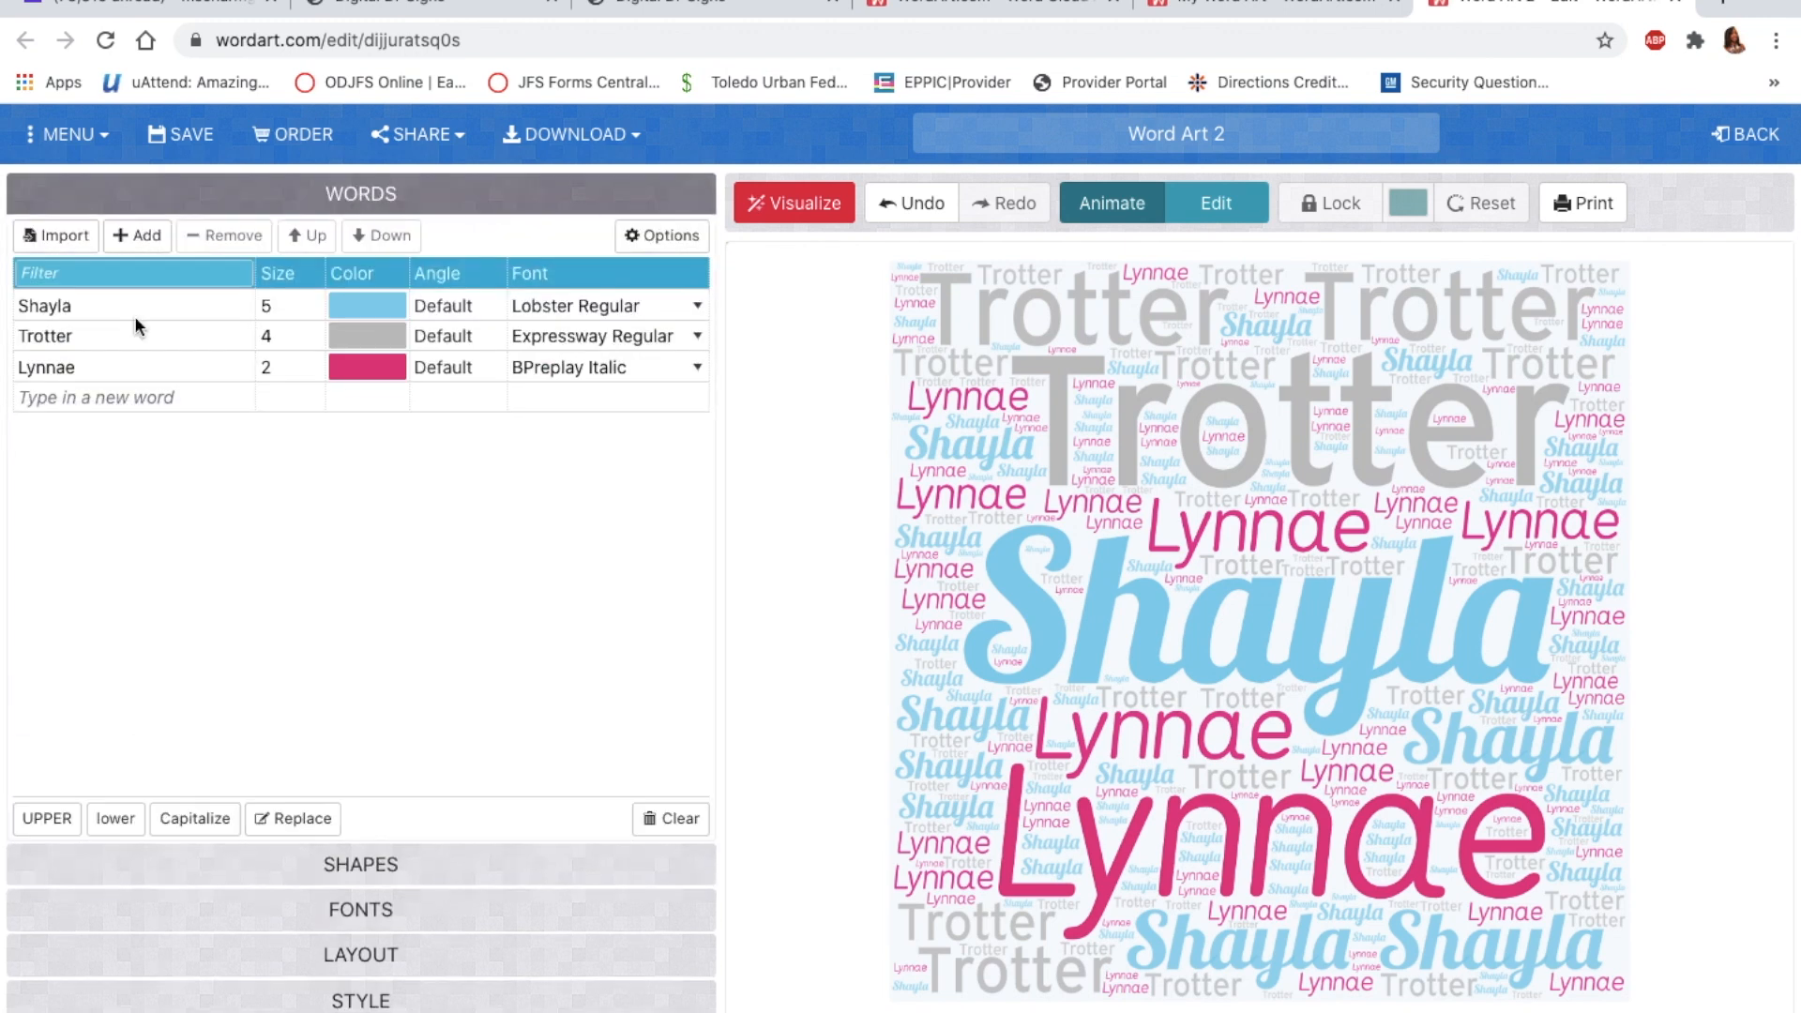
click(685, 368)
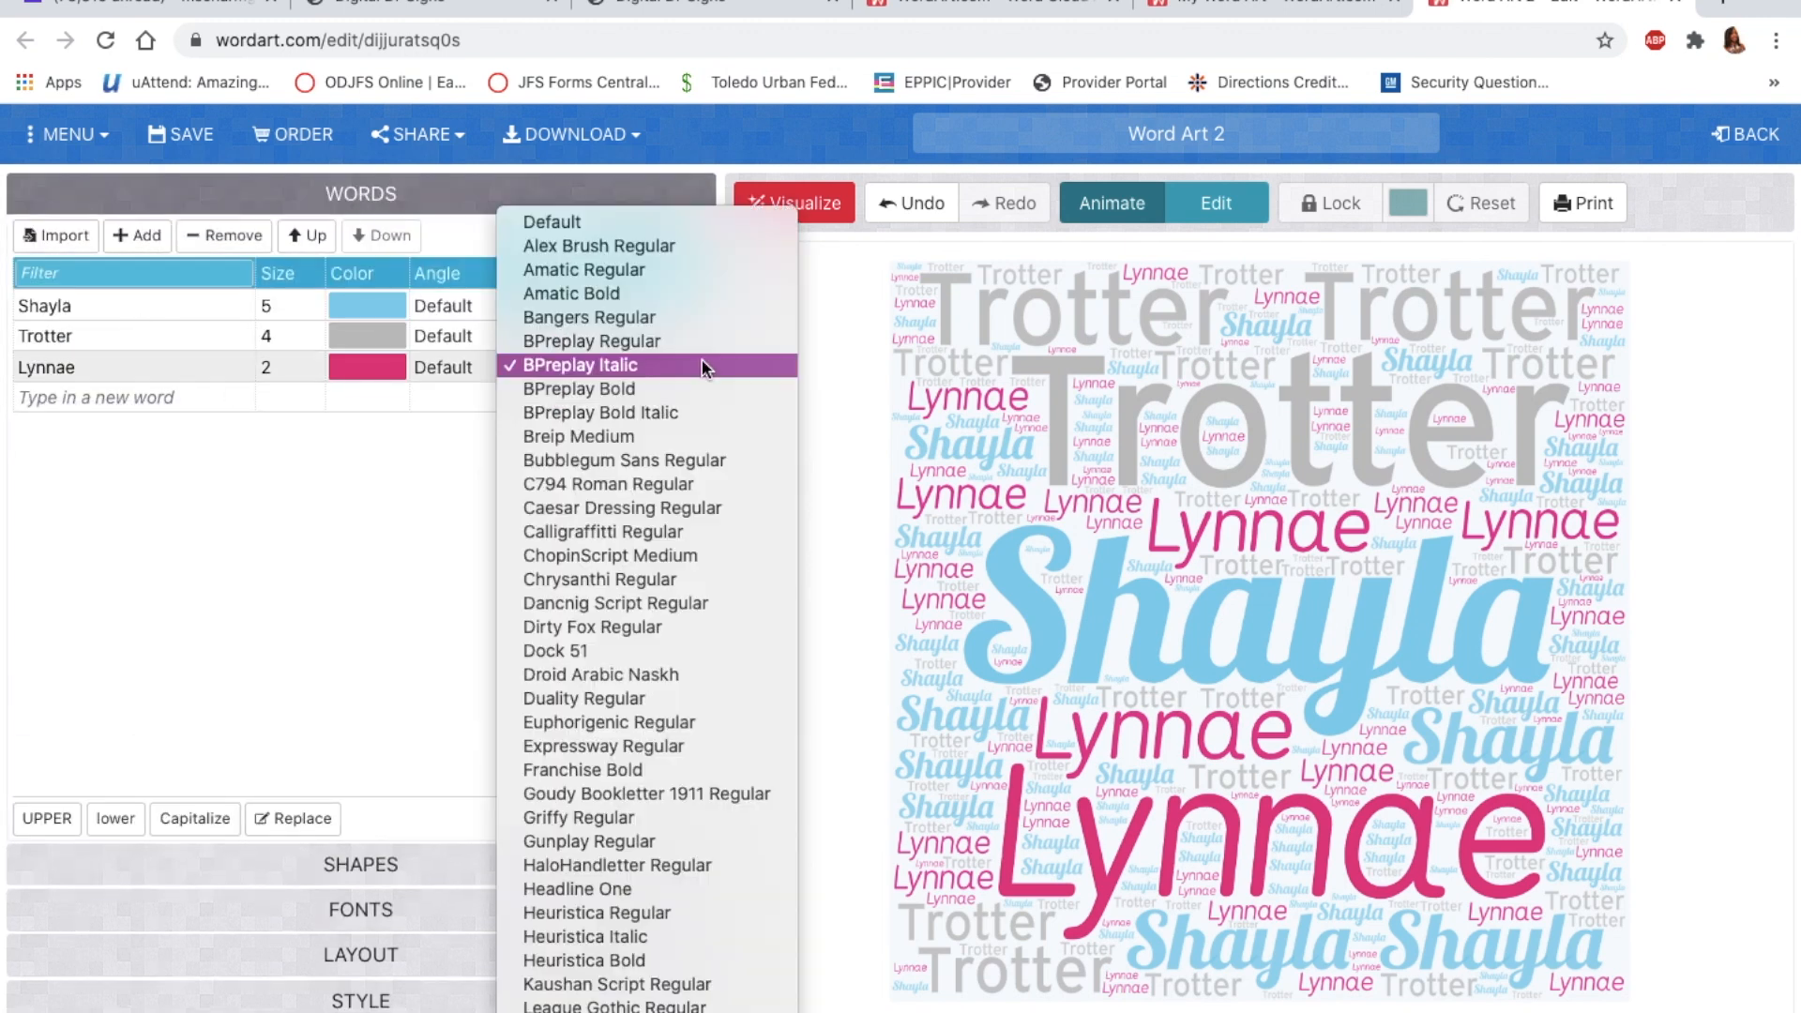
scroll(685, 618, down, 3)
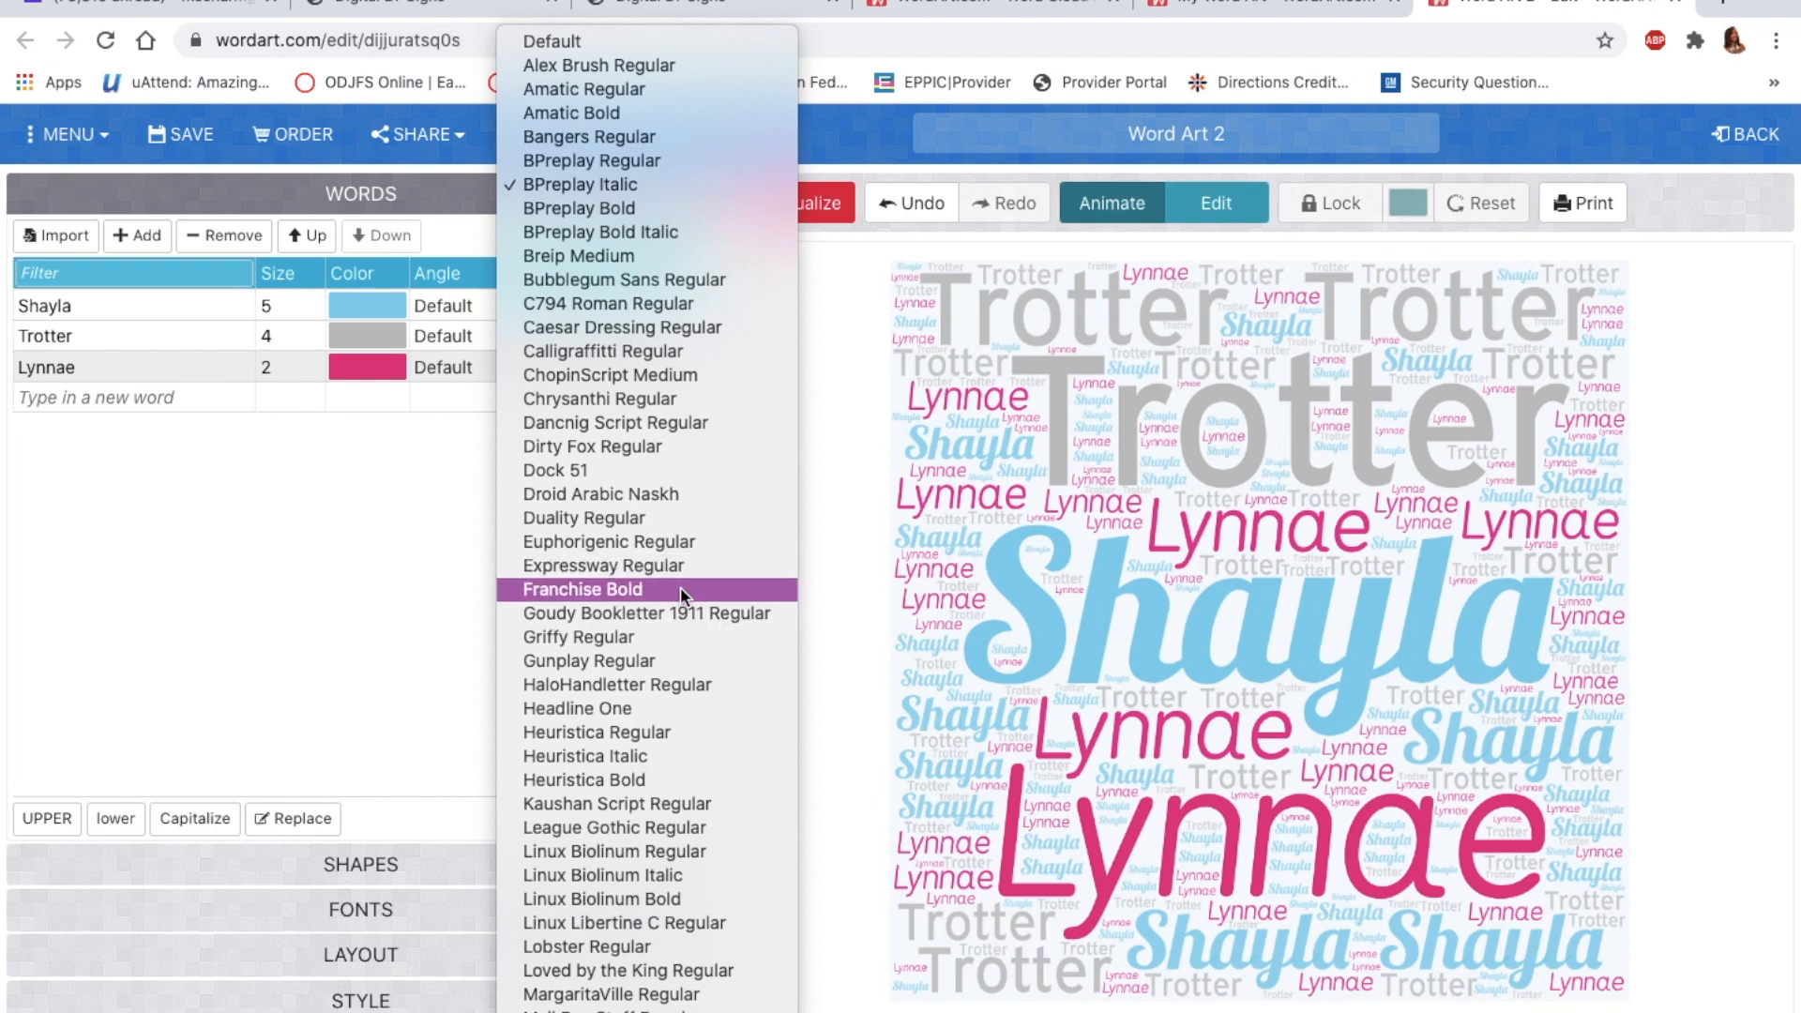
click(679, 588)
click(805, 212)
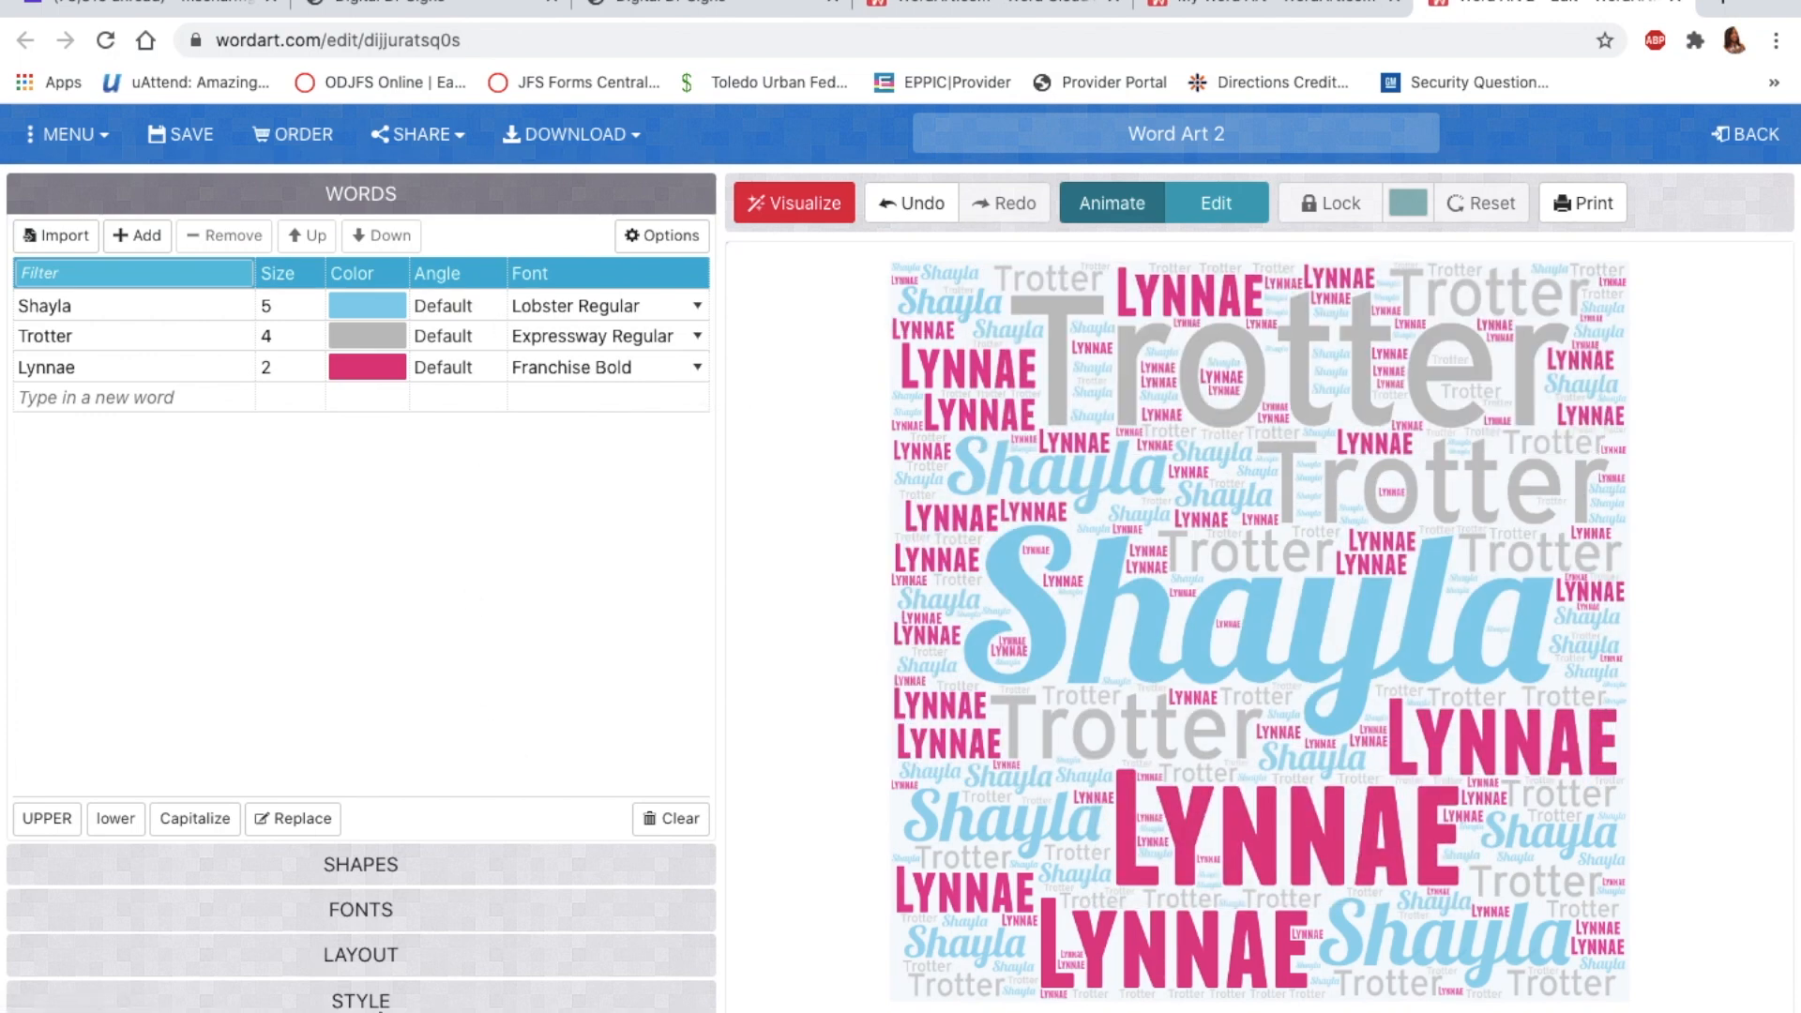
click(373, 910)
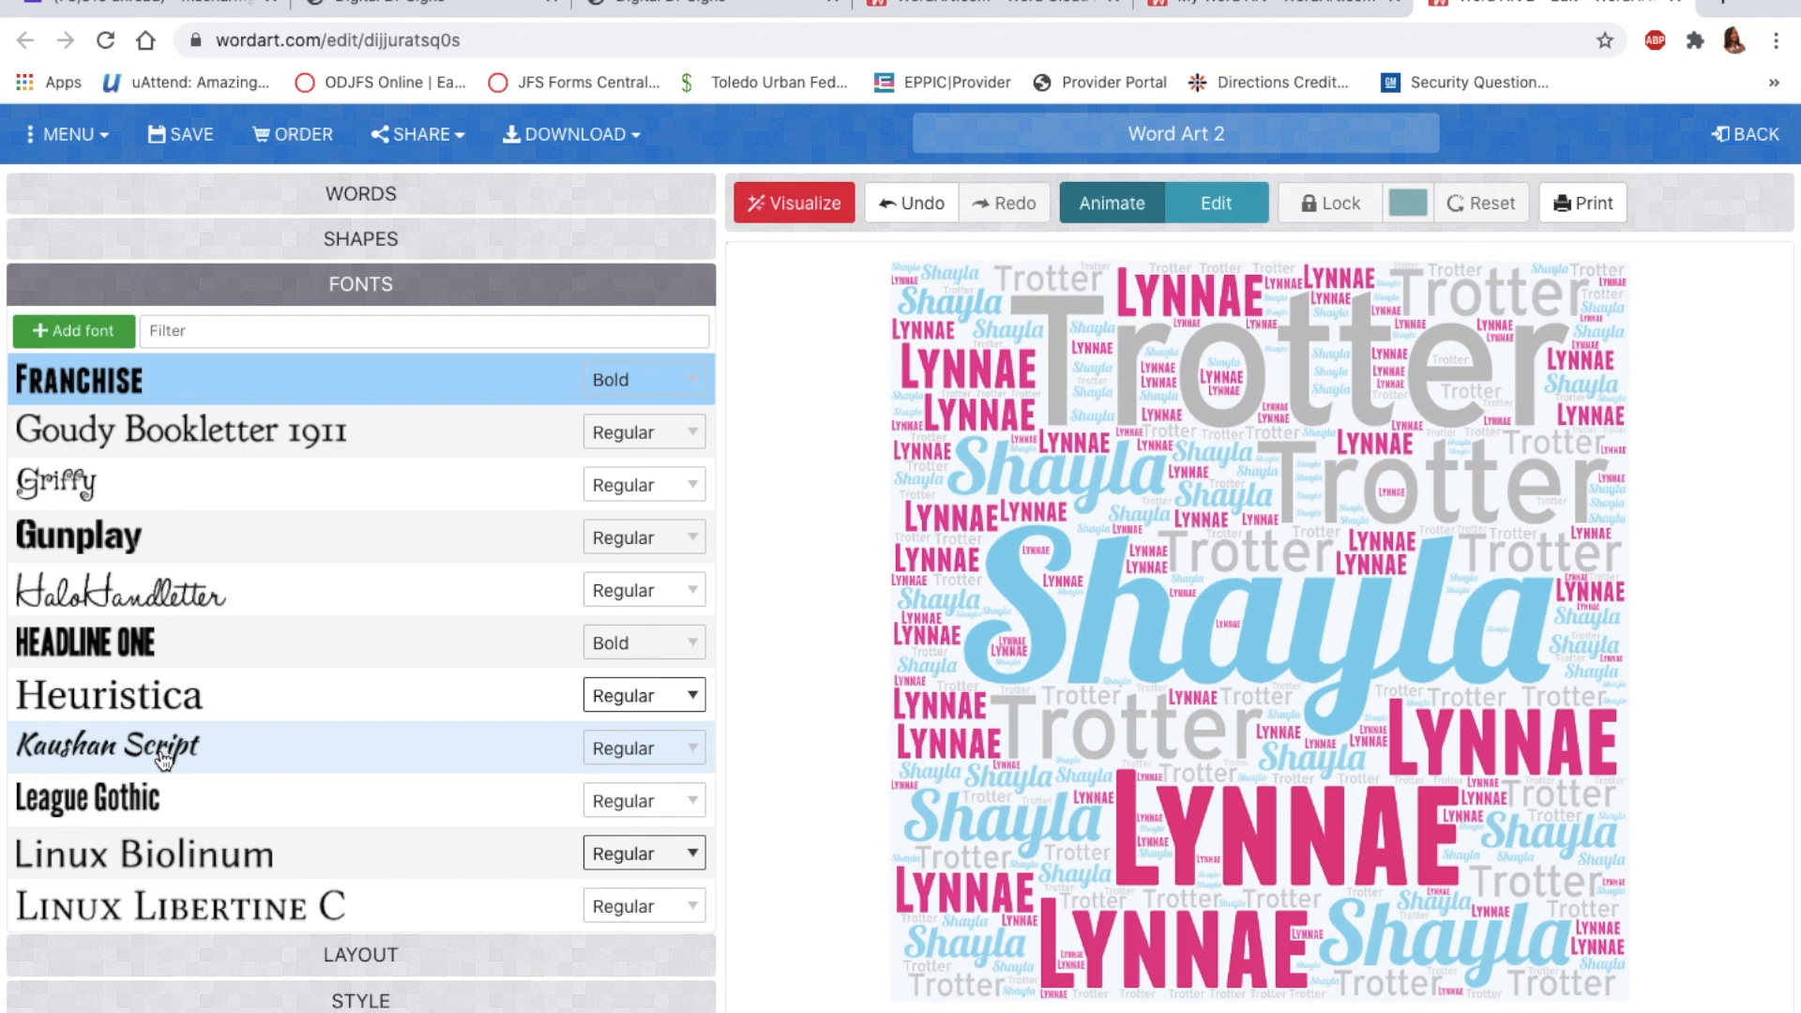
click(411, 201)
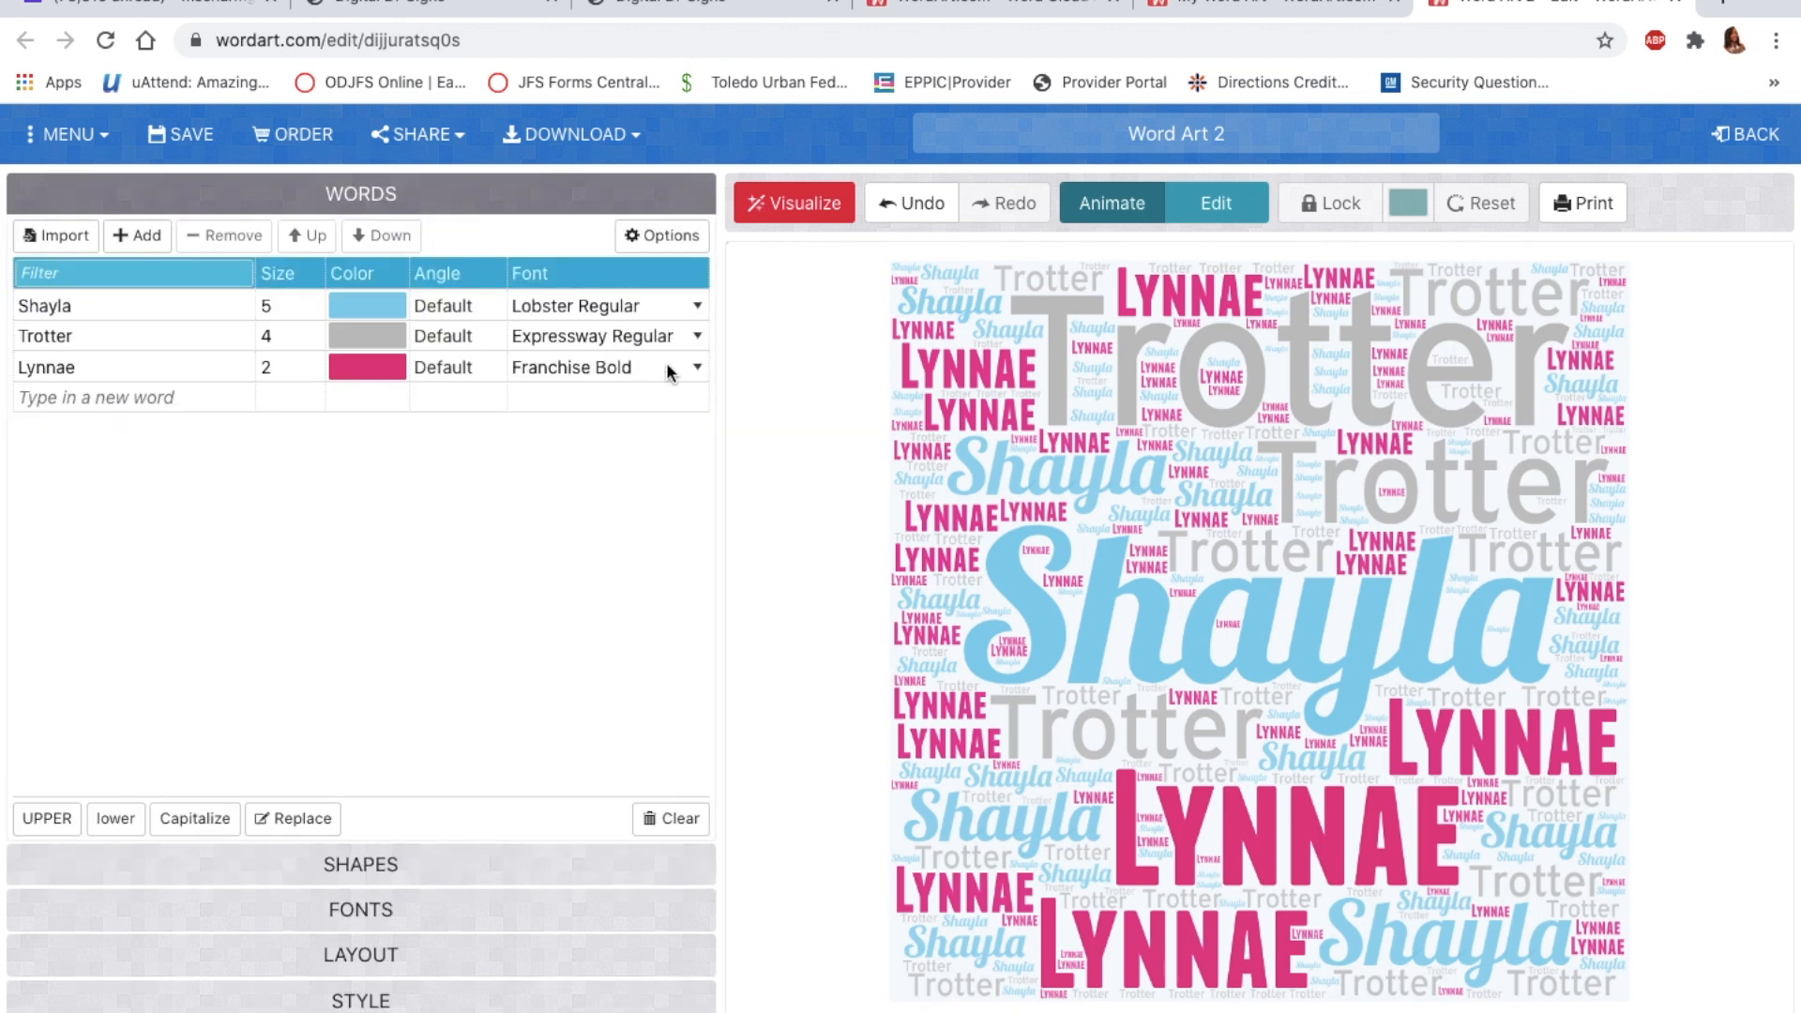
click(698, 336)
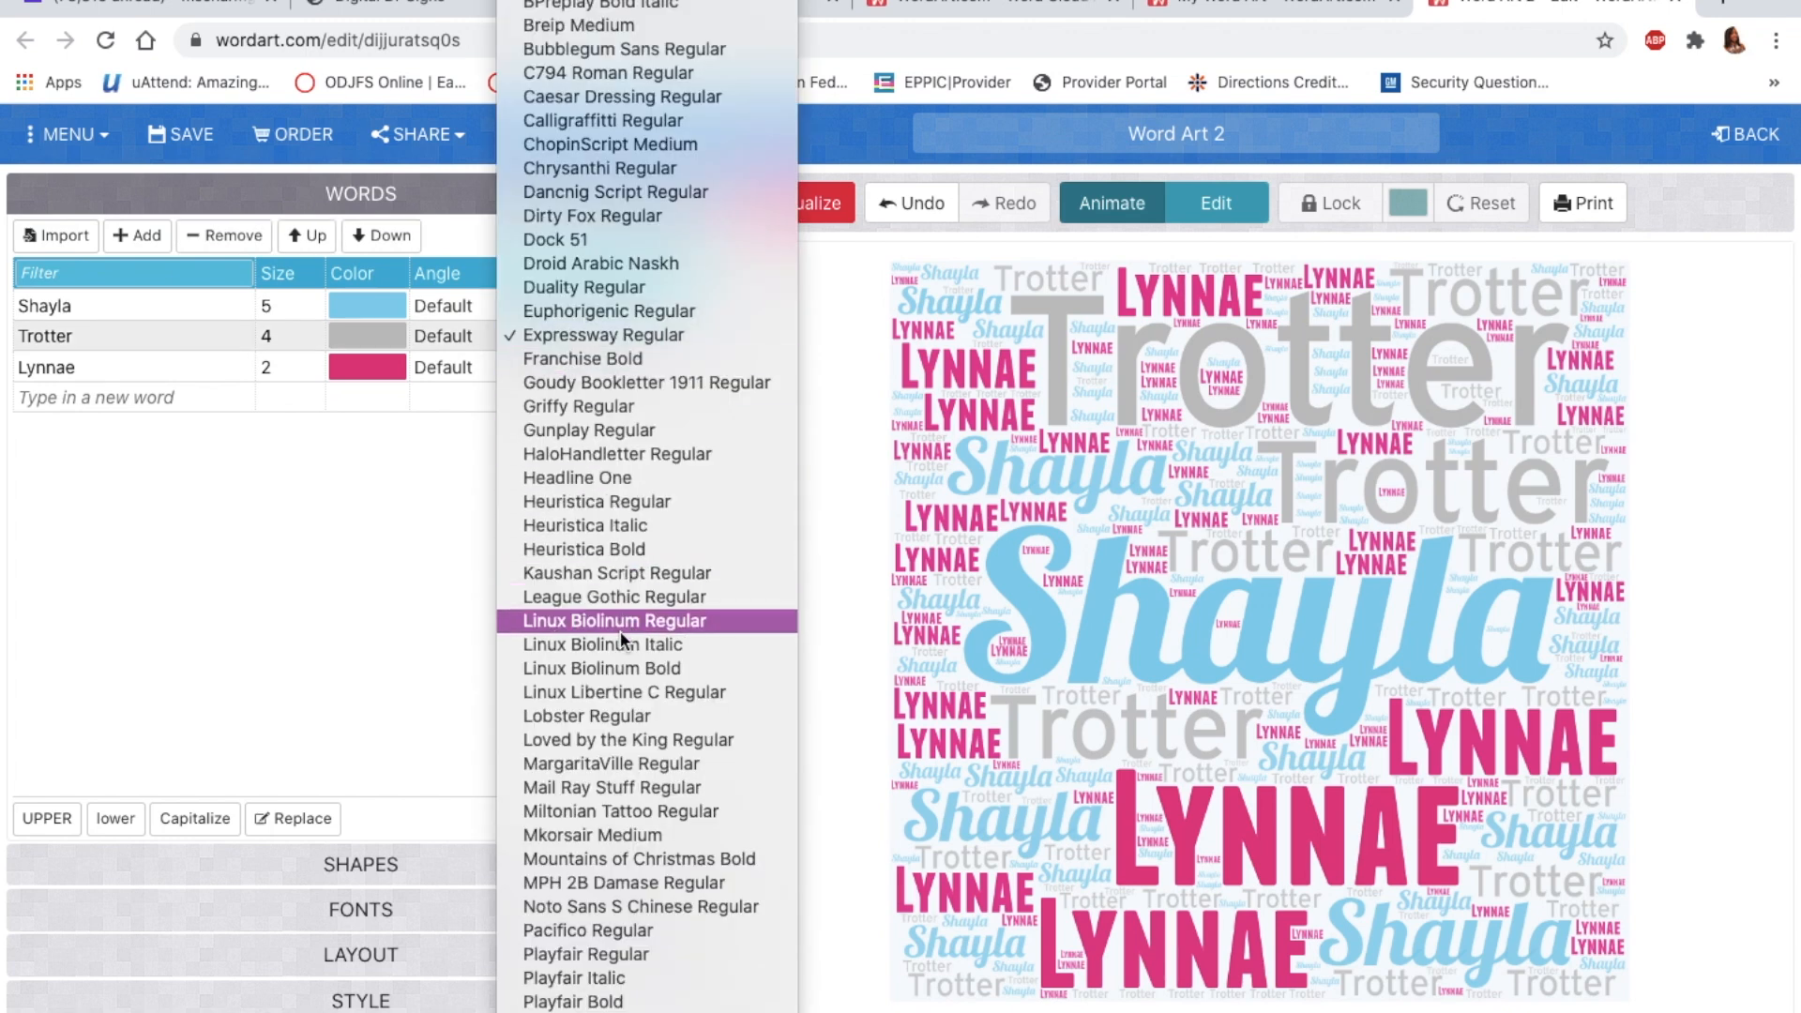
click(613, 576)
click(791, 206)
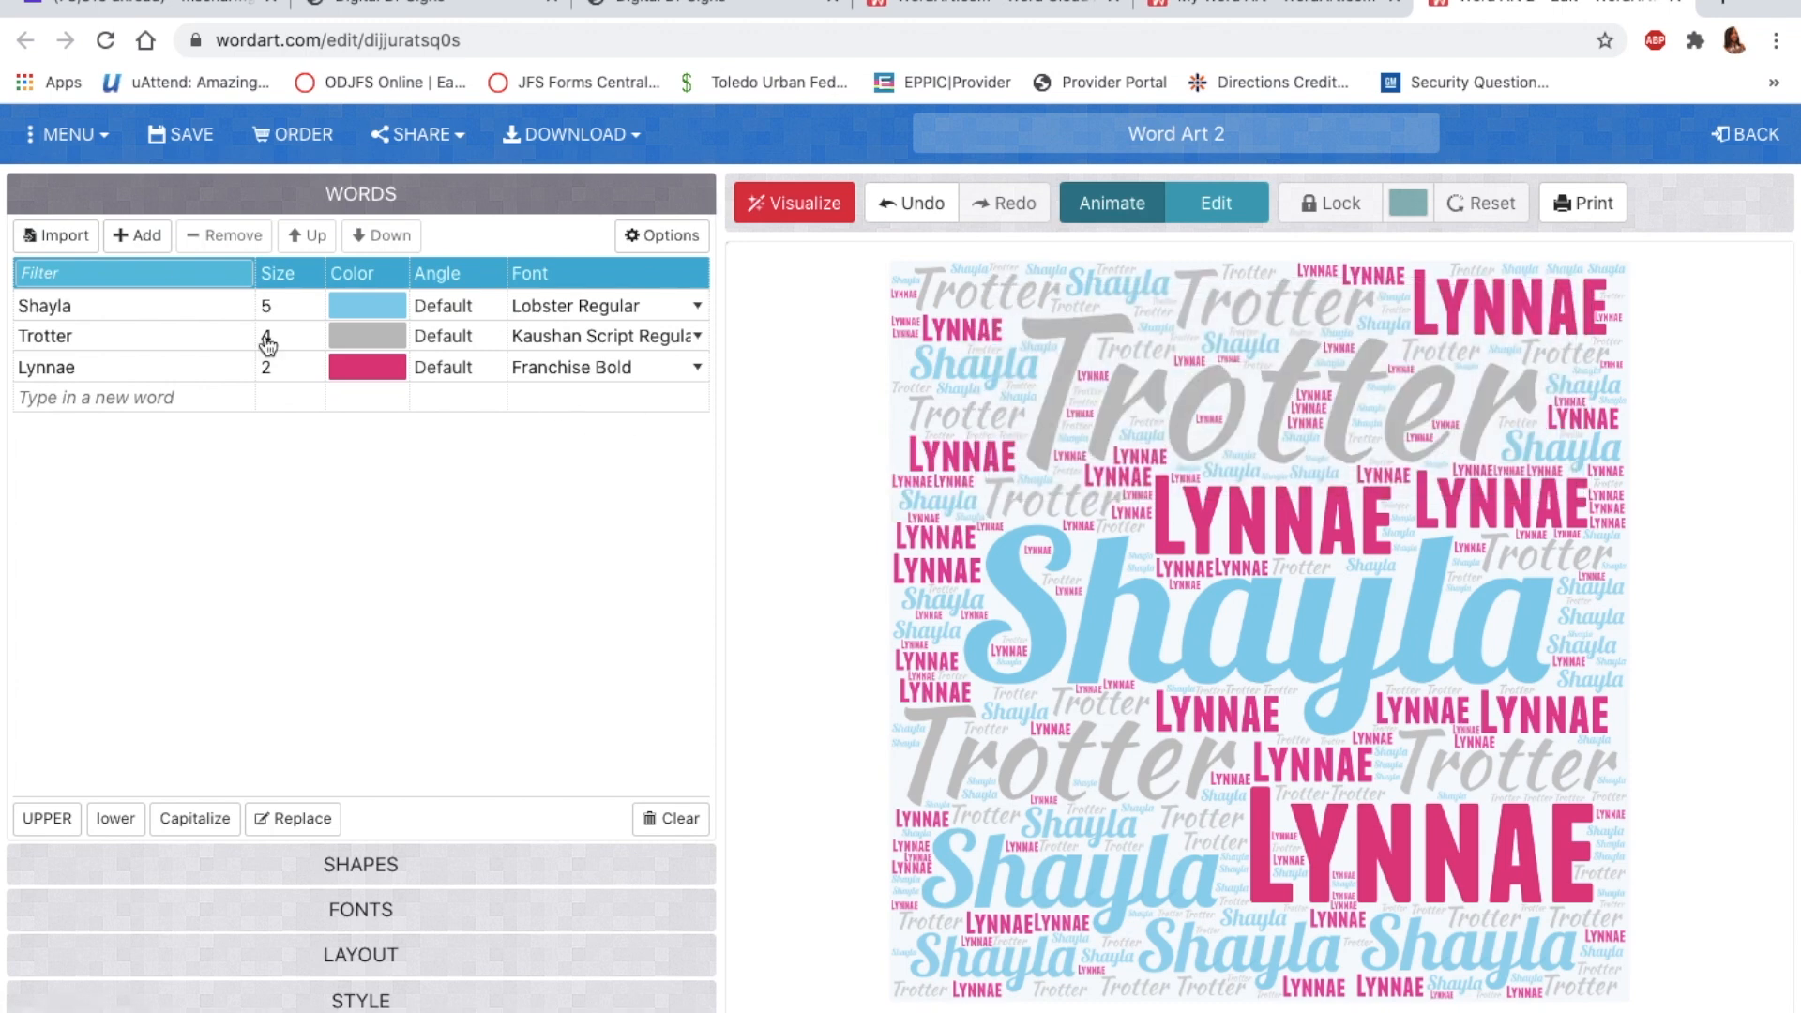
click(113, 338)
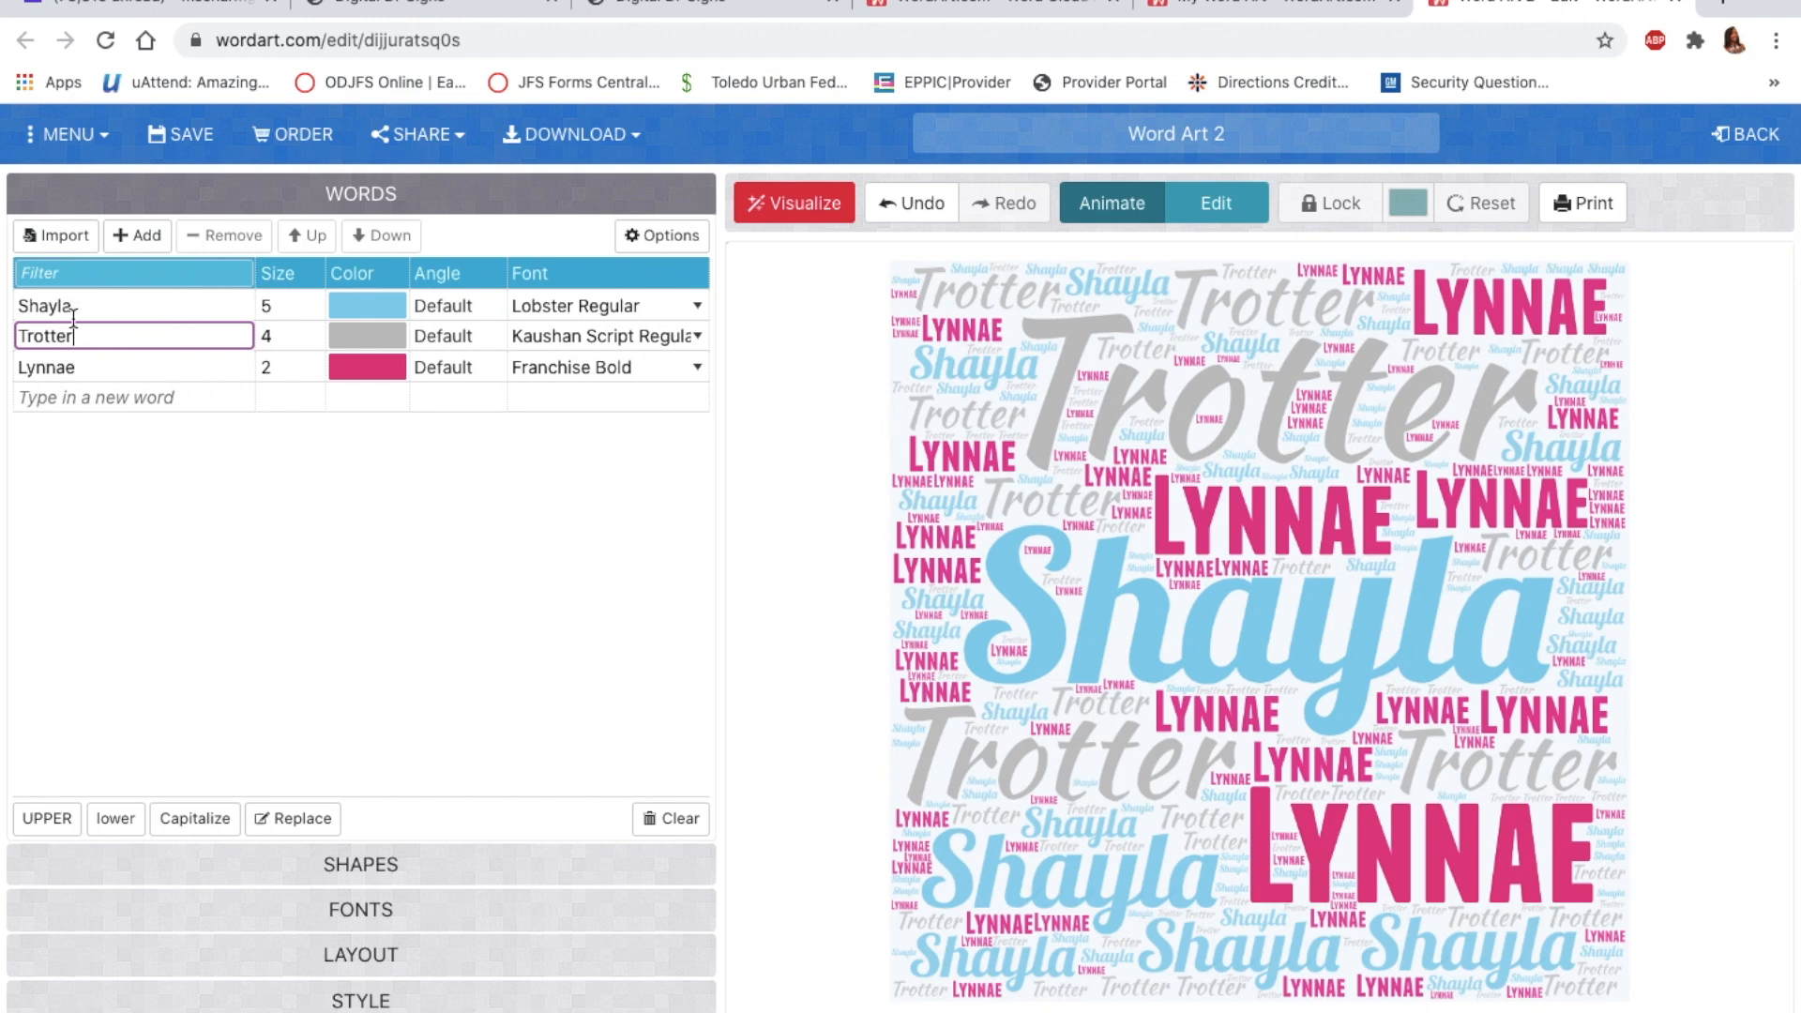
click(362, 245)
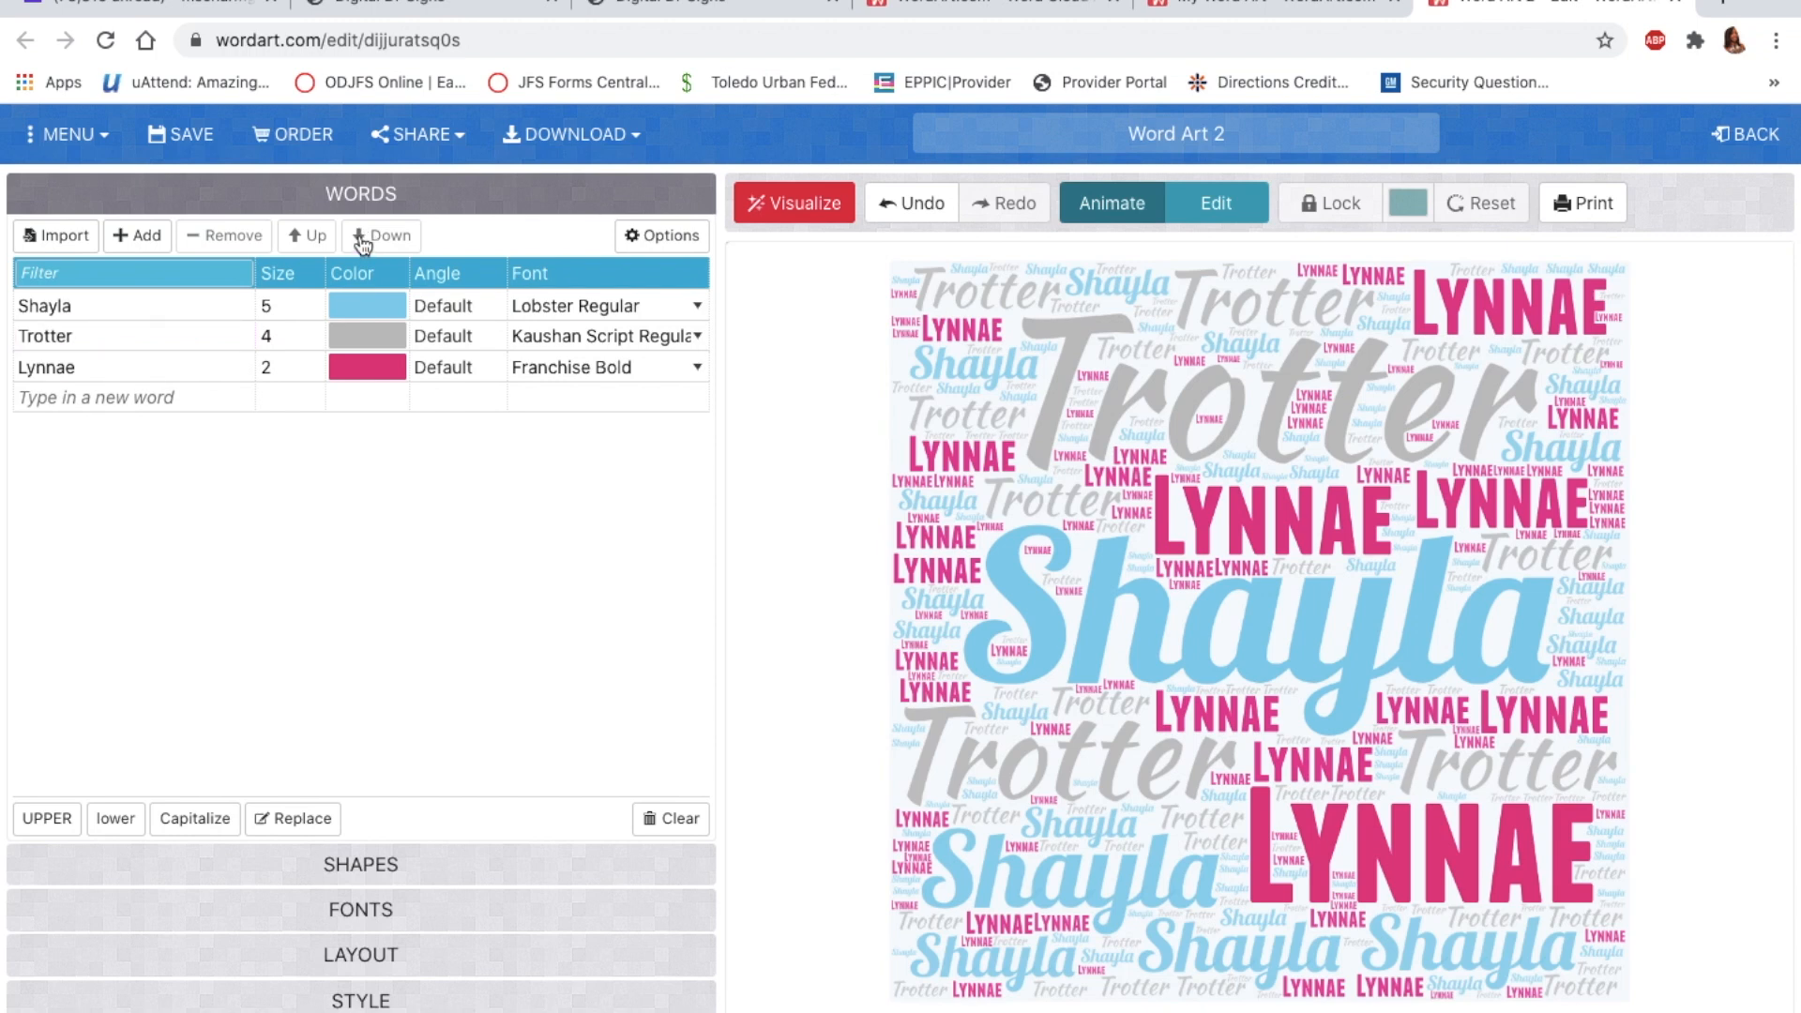
click(140, 339)
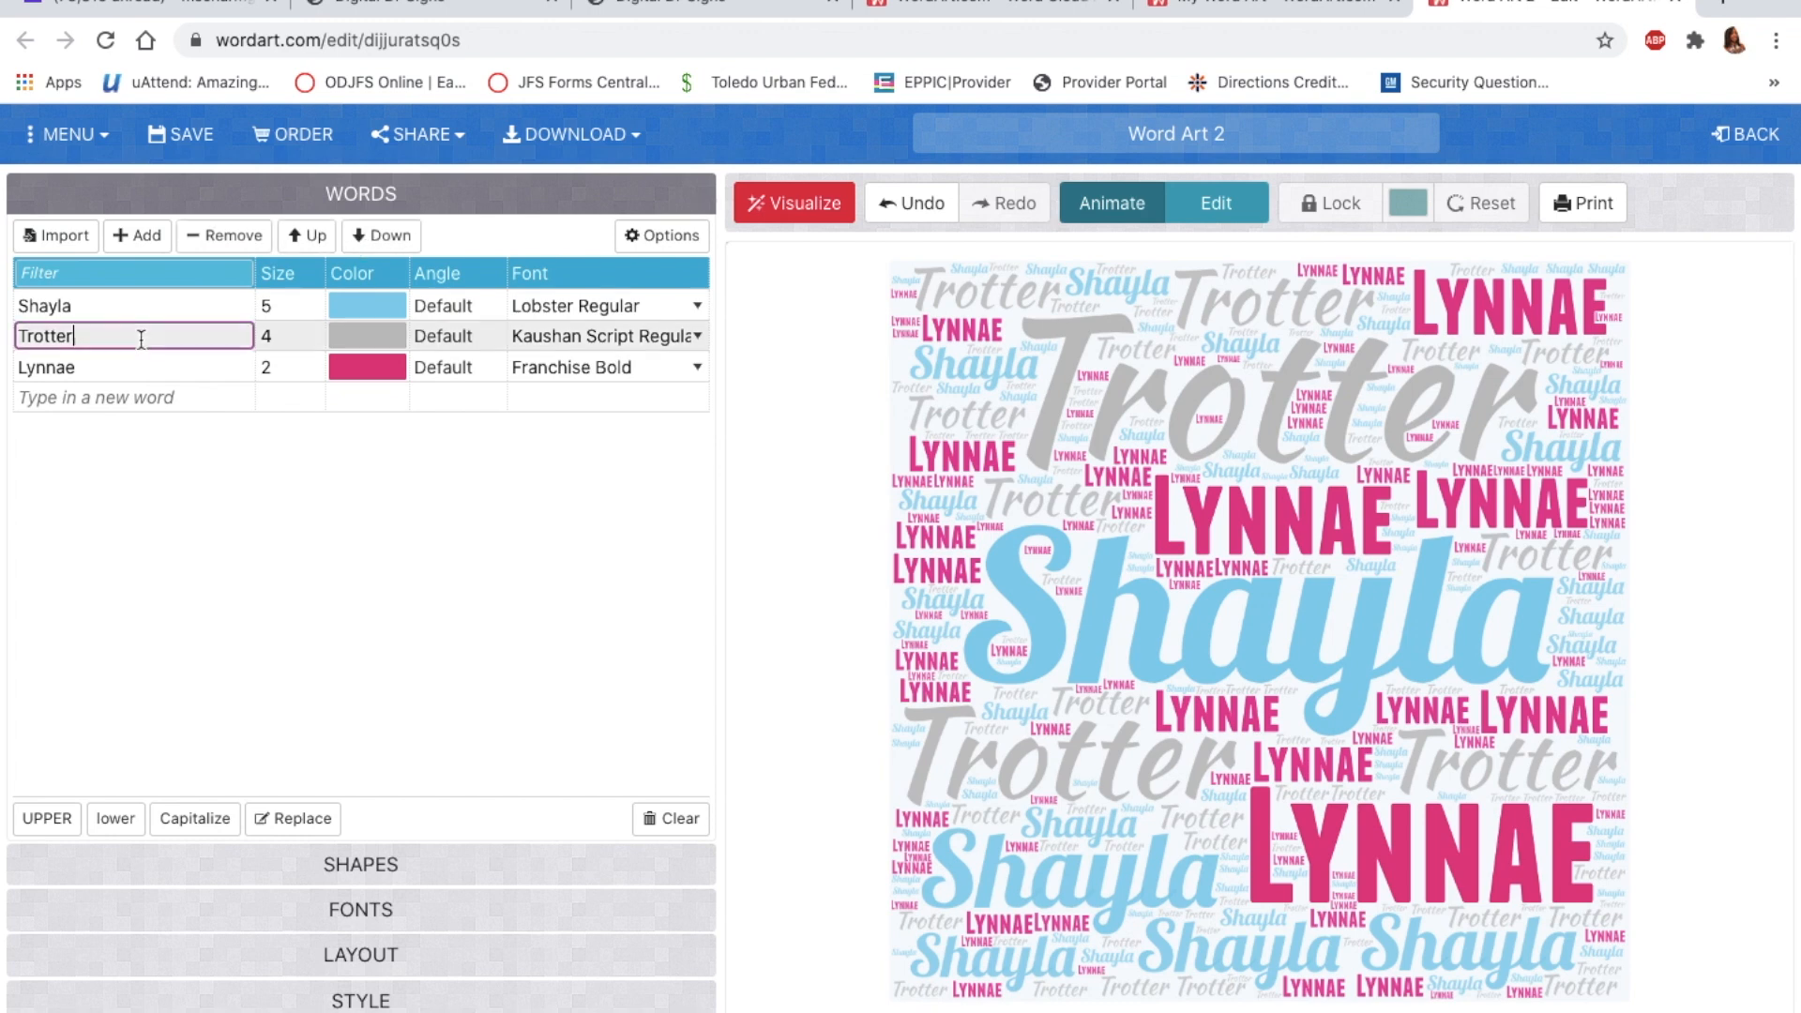
click(388, 239)
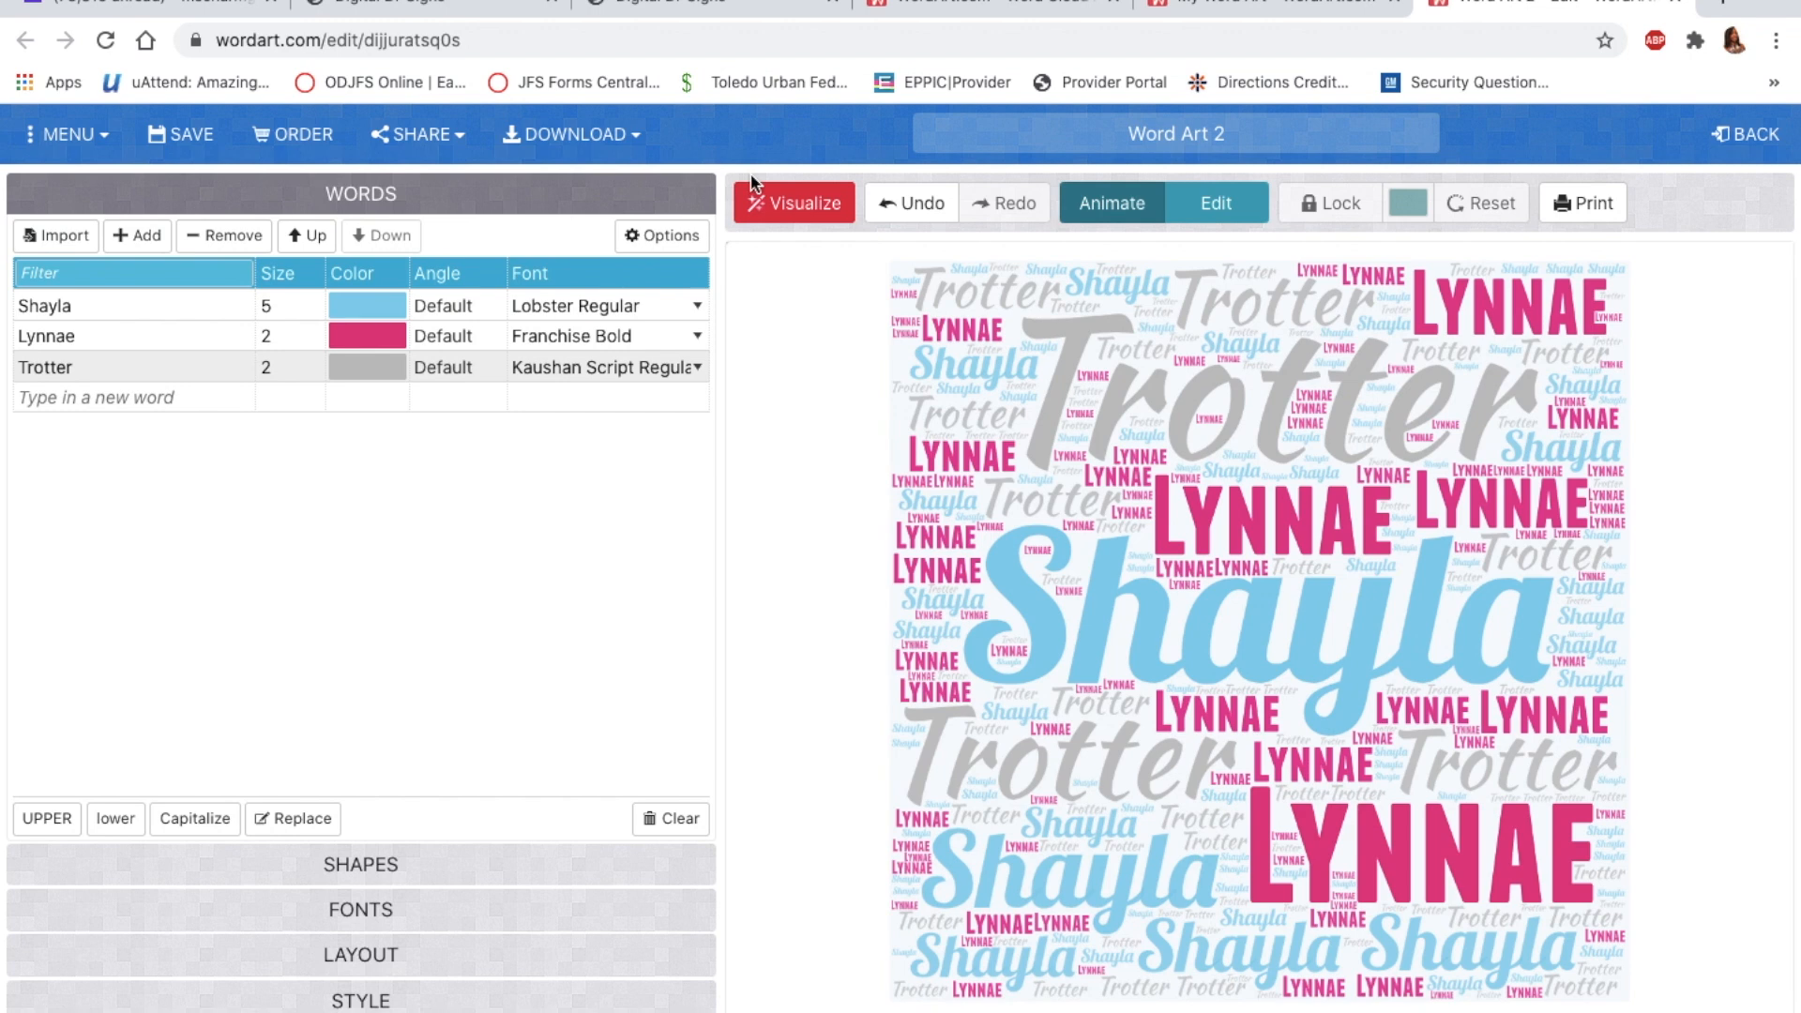
click(795, 205)
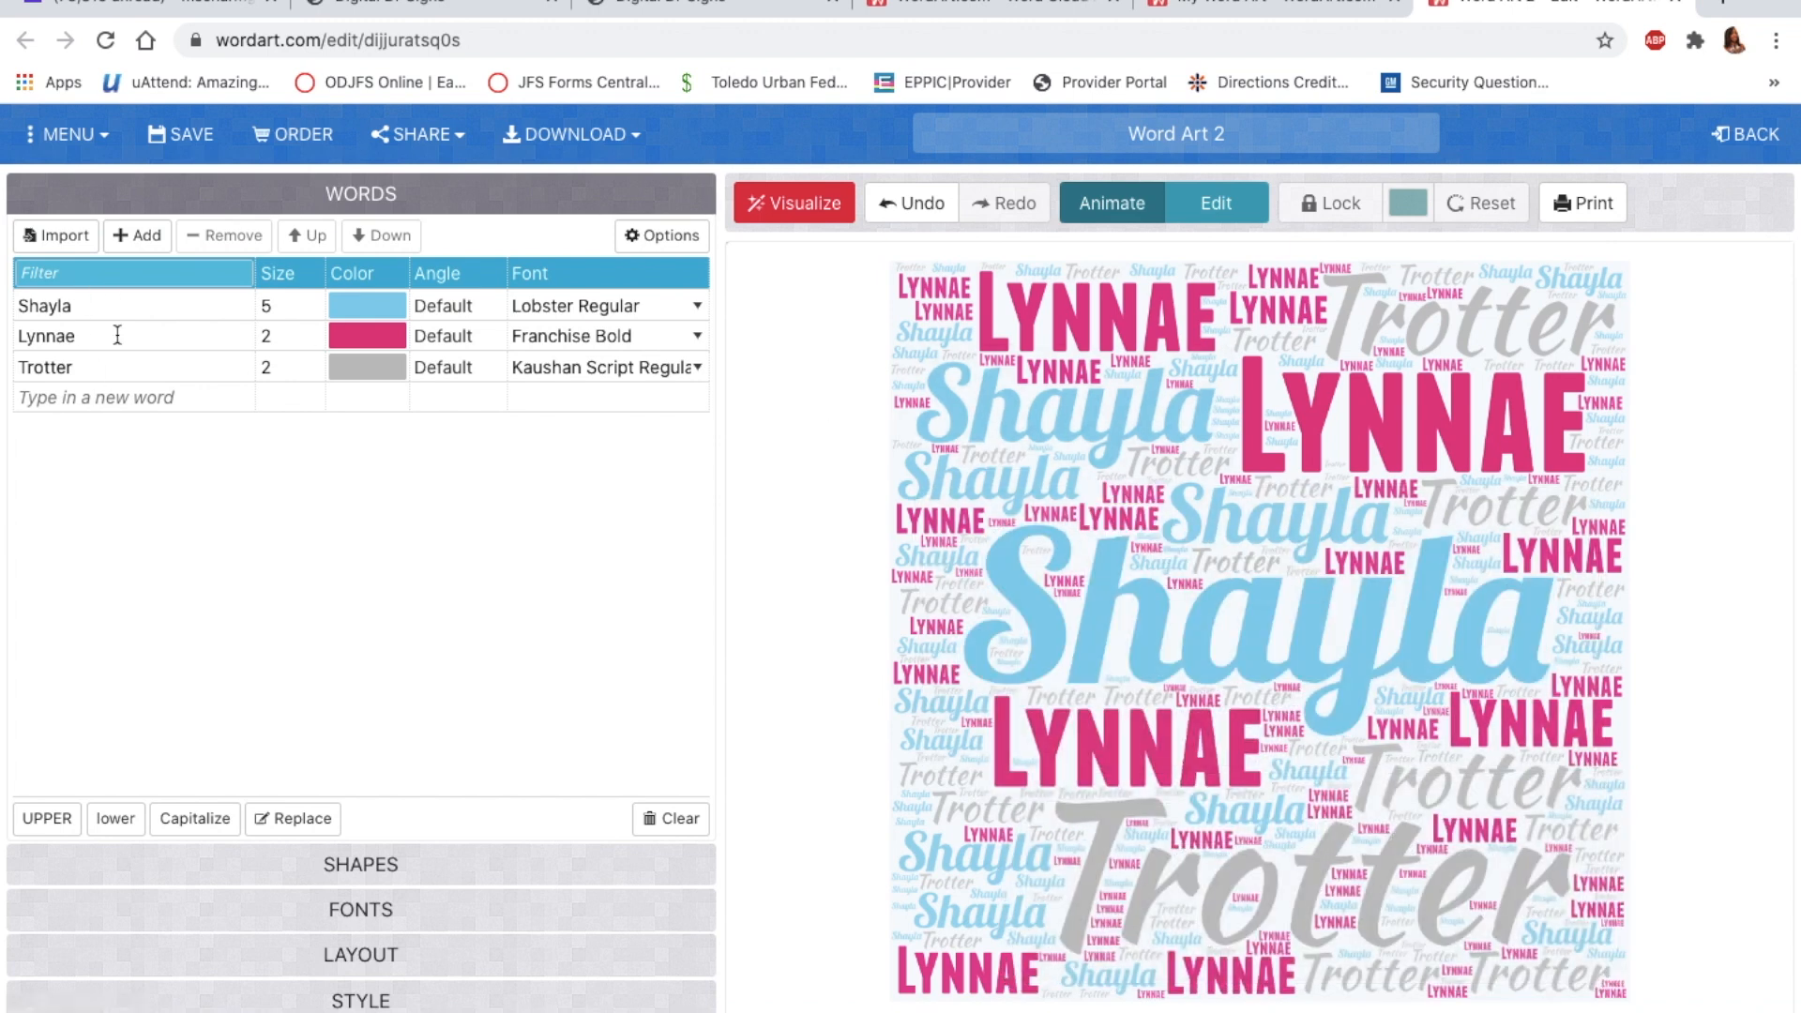
click(52, 404)
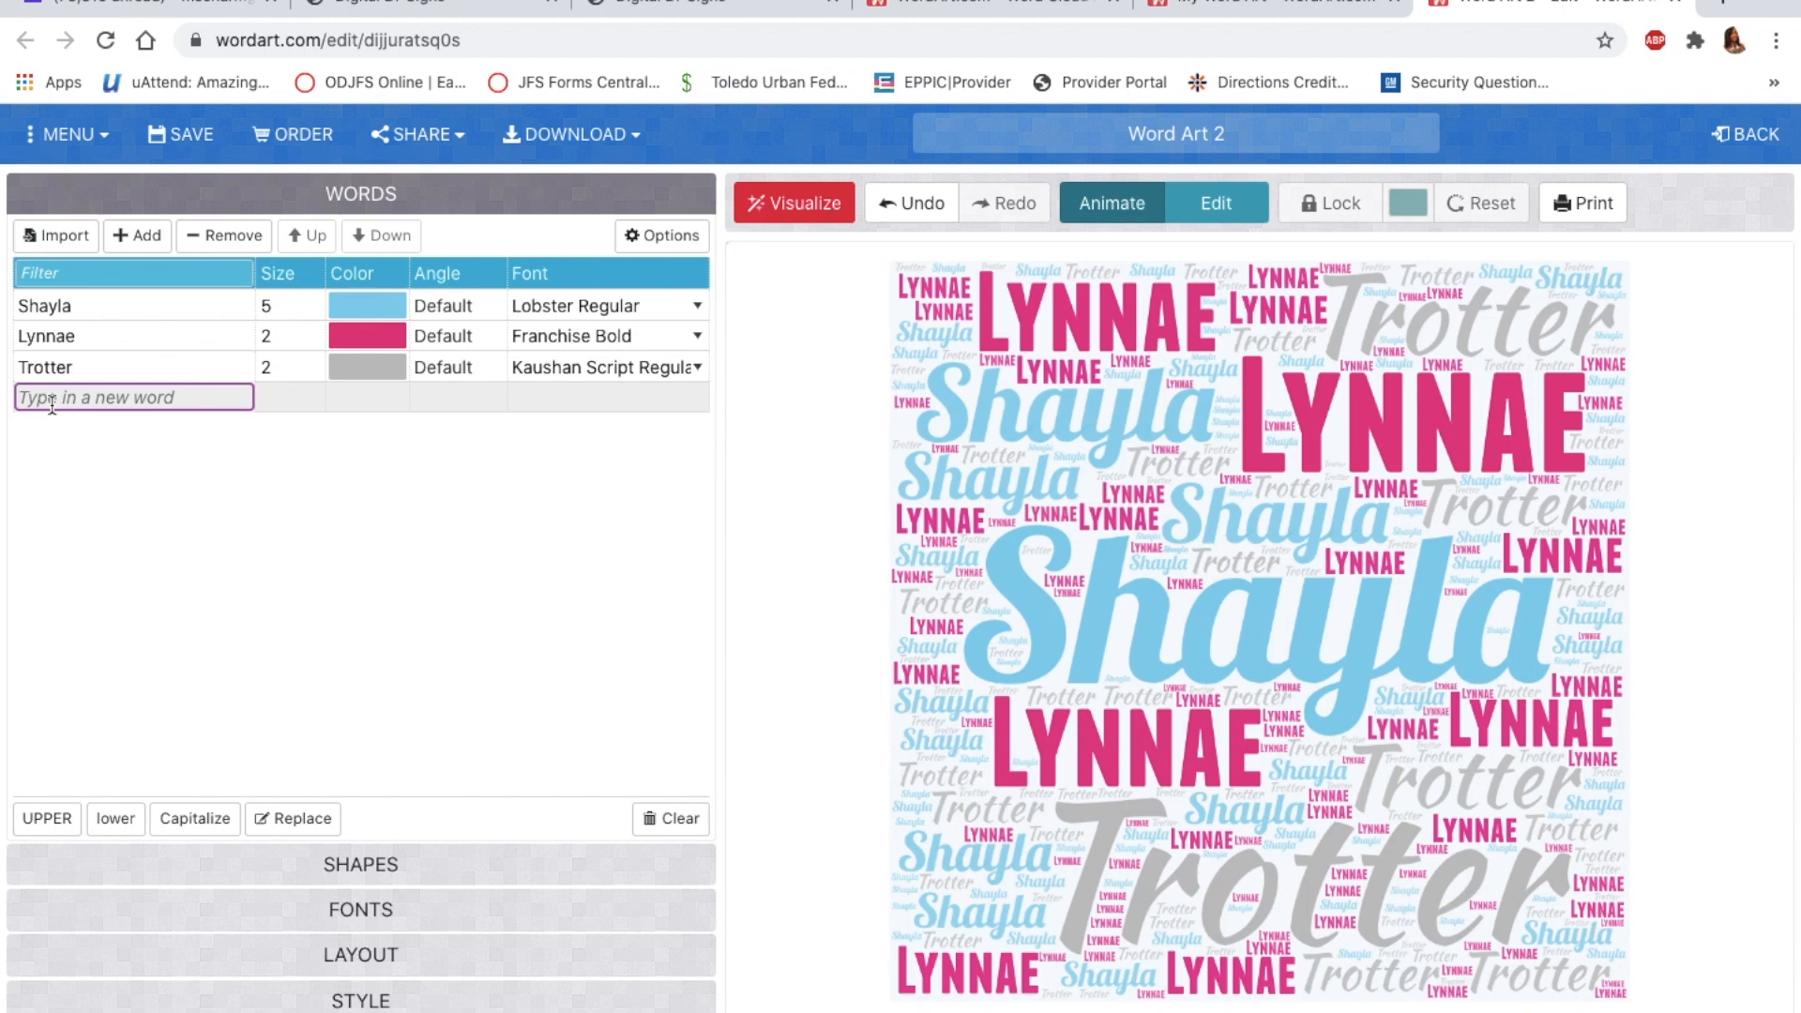
Step: Add the word Daughter to the list and colour it black
text(Daughter)
click(275, 398)
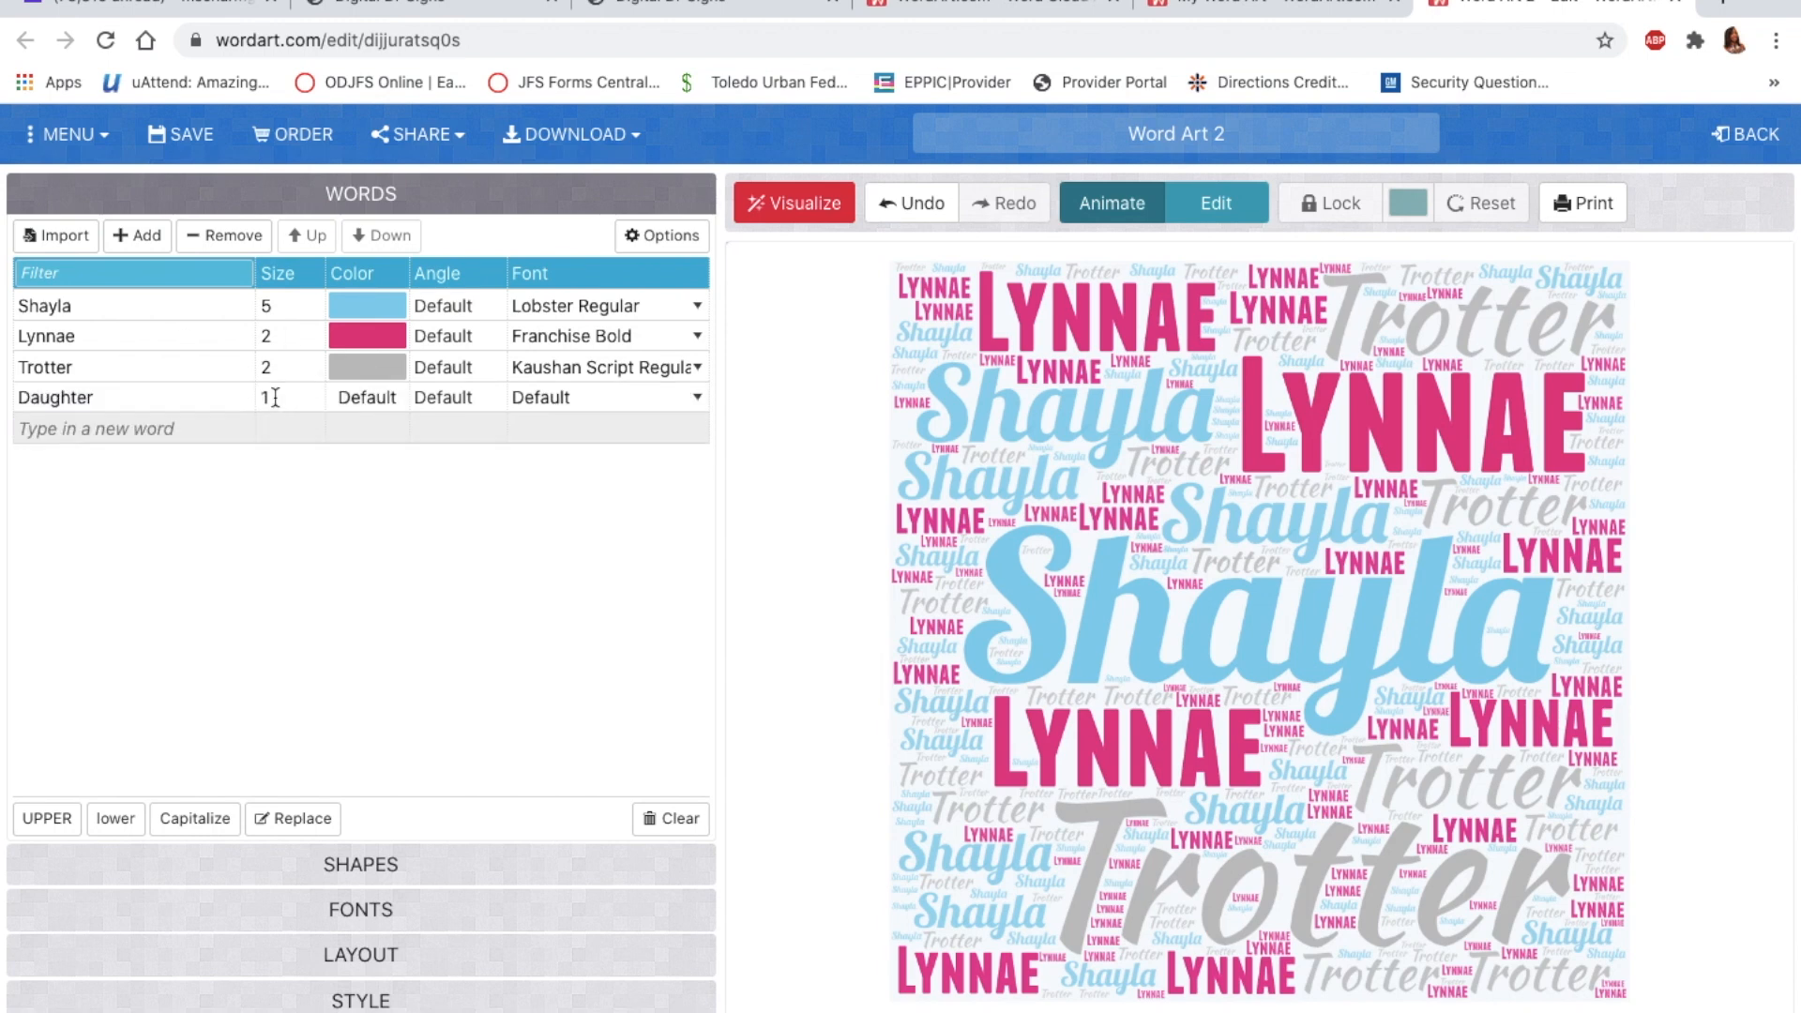
click(389, 399)
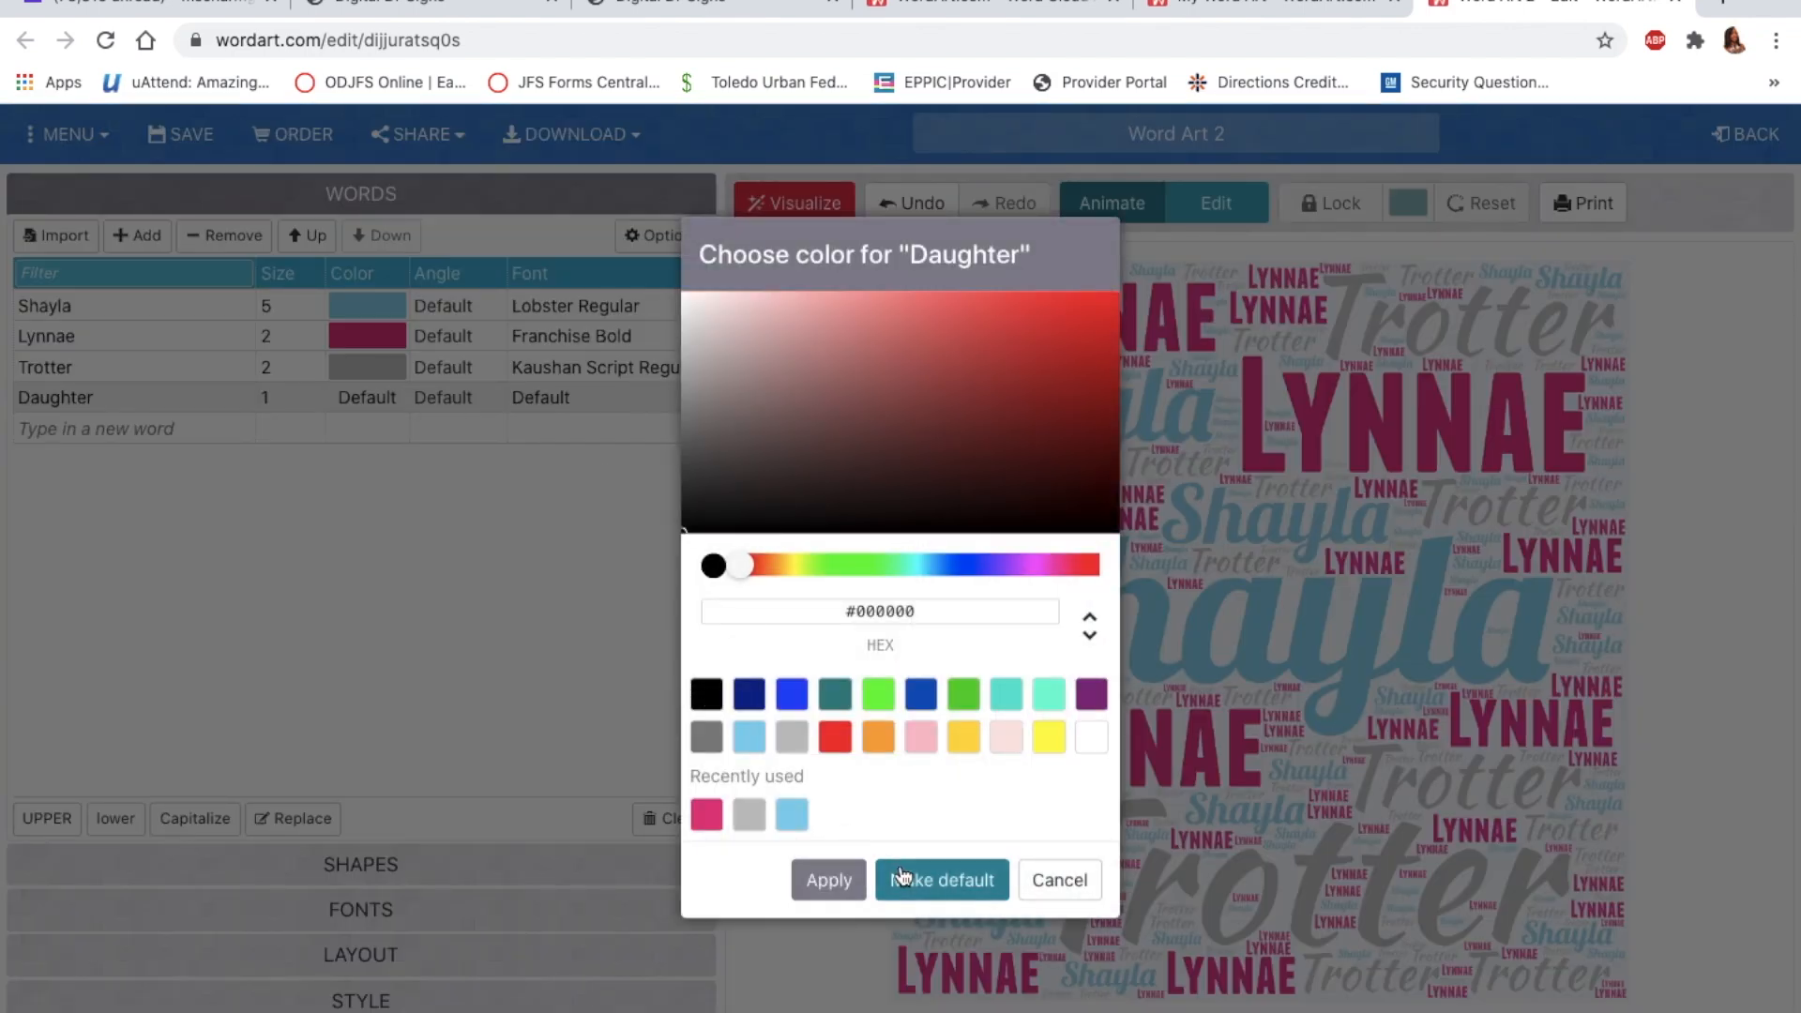
click(827, 882)
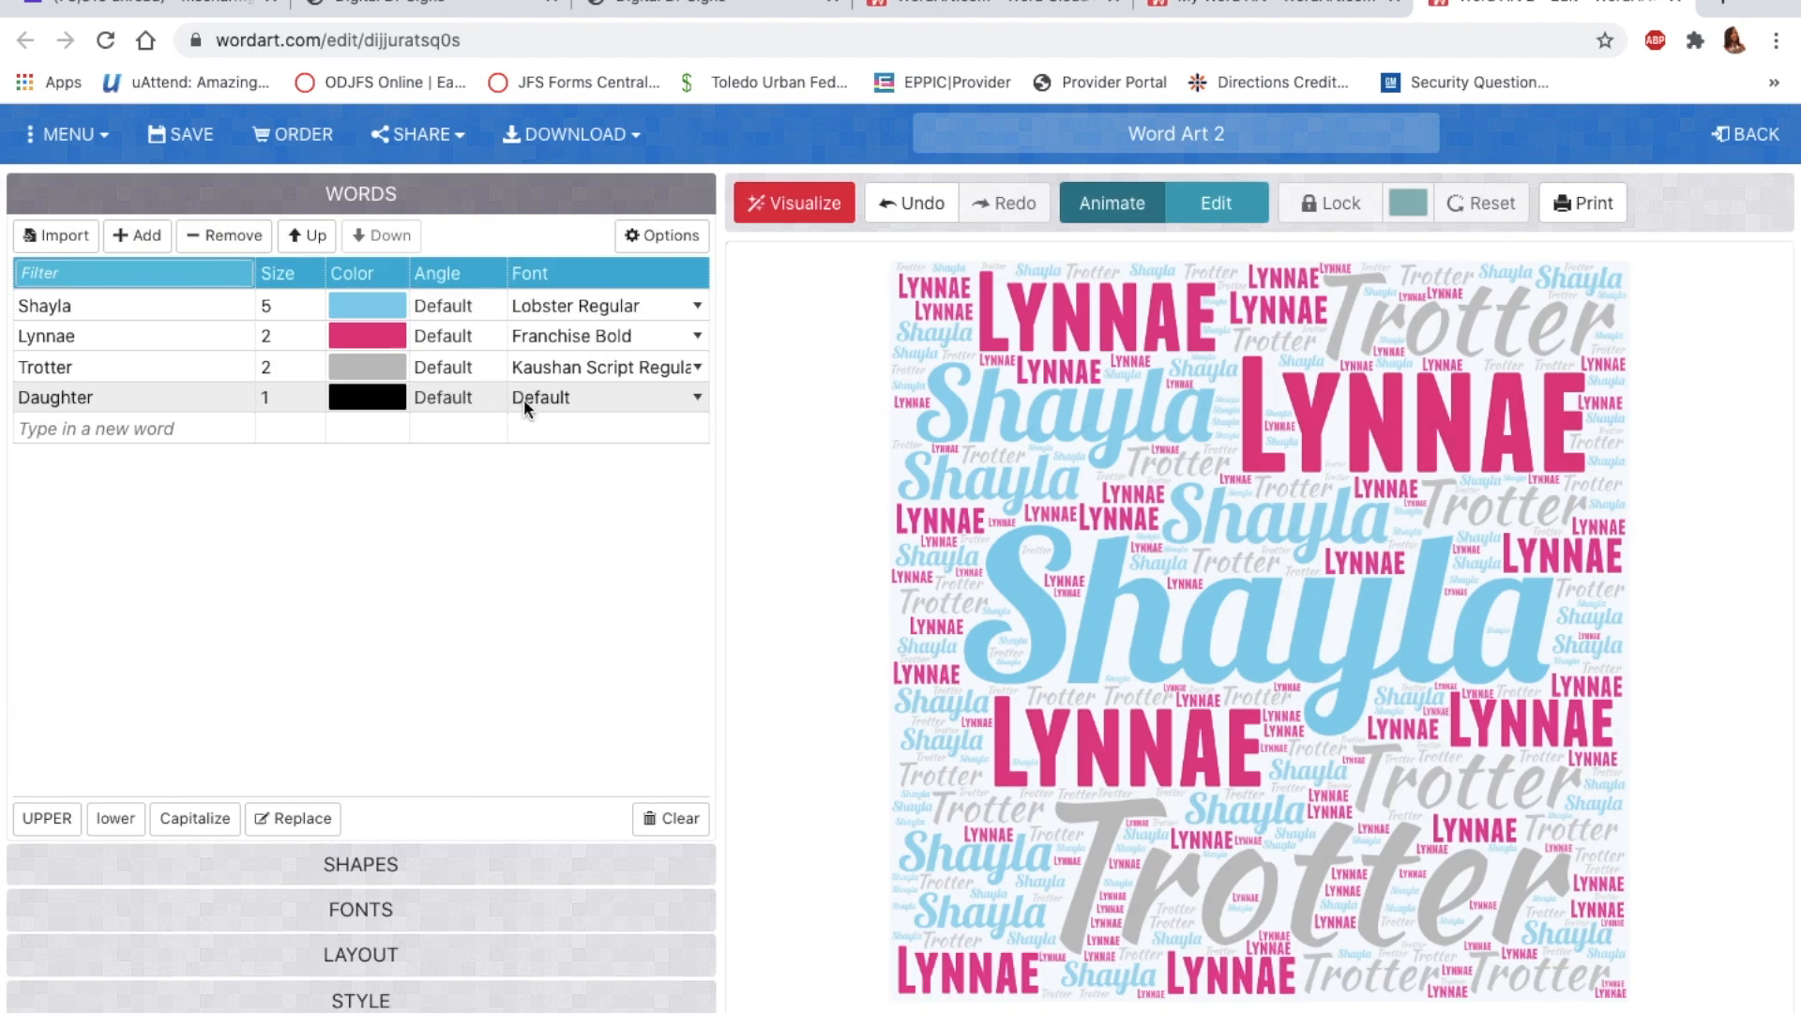
Step: Set Daughter's font to Duality Regular, regenerate the cloud, and reveal the layout options
click(697, 401)
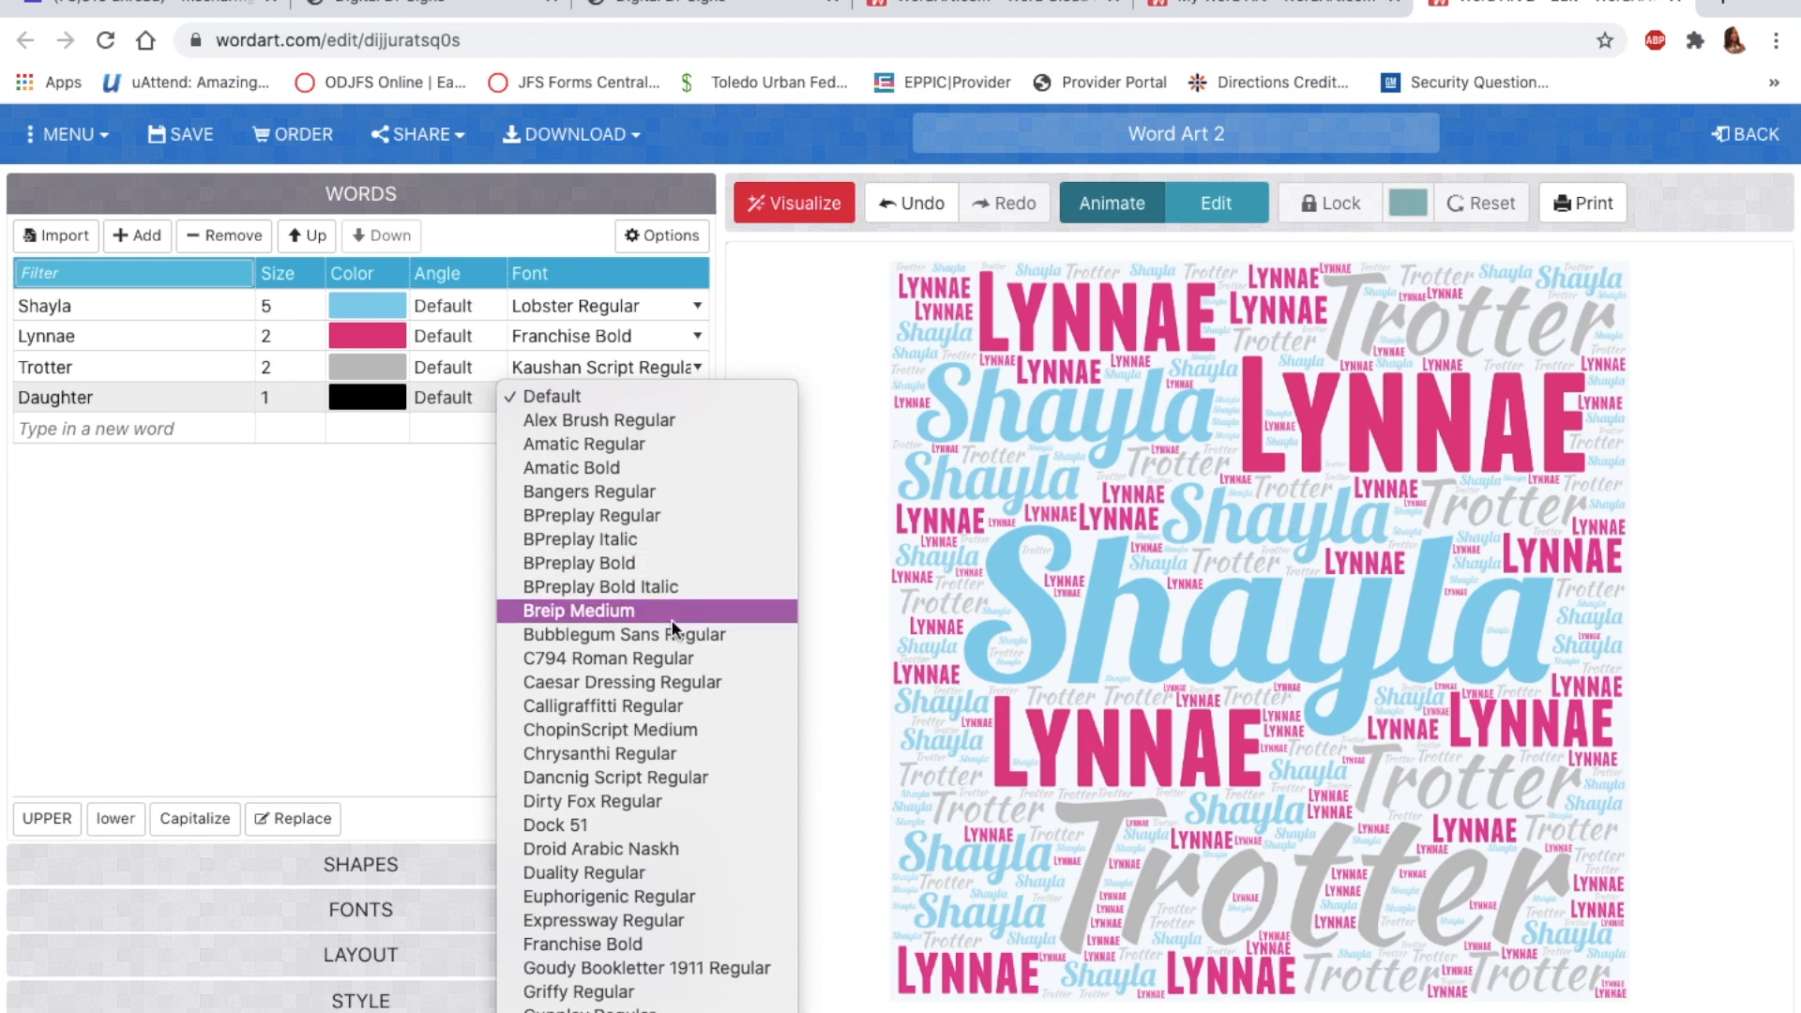
click(684, 877)
click(807, 204)
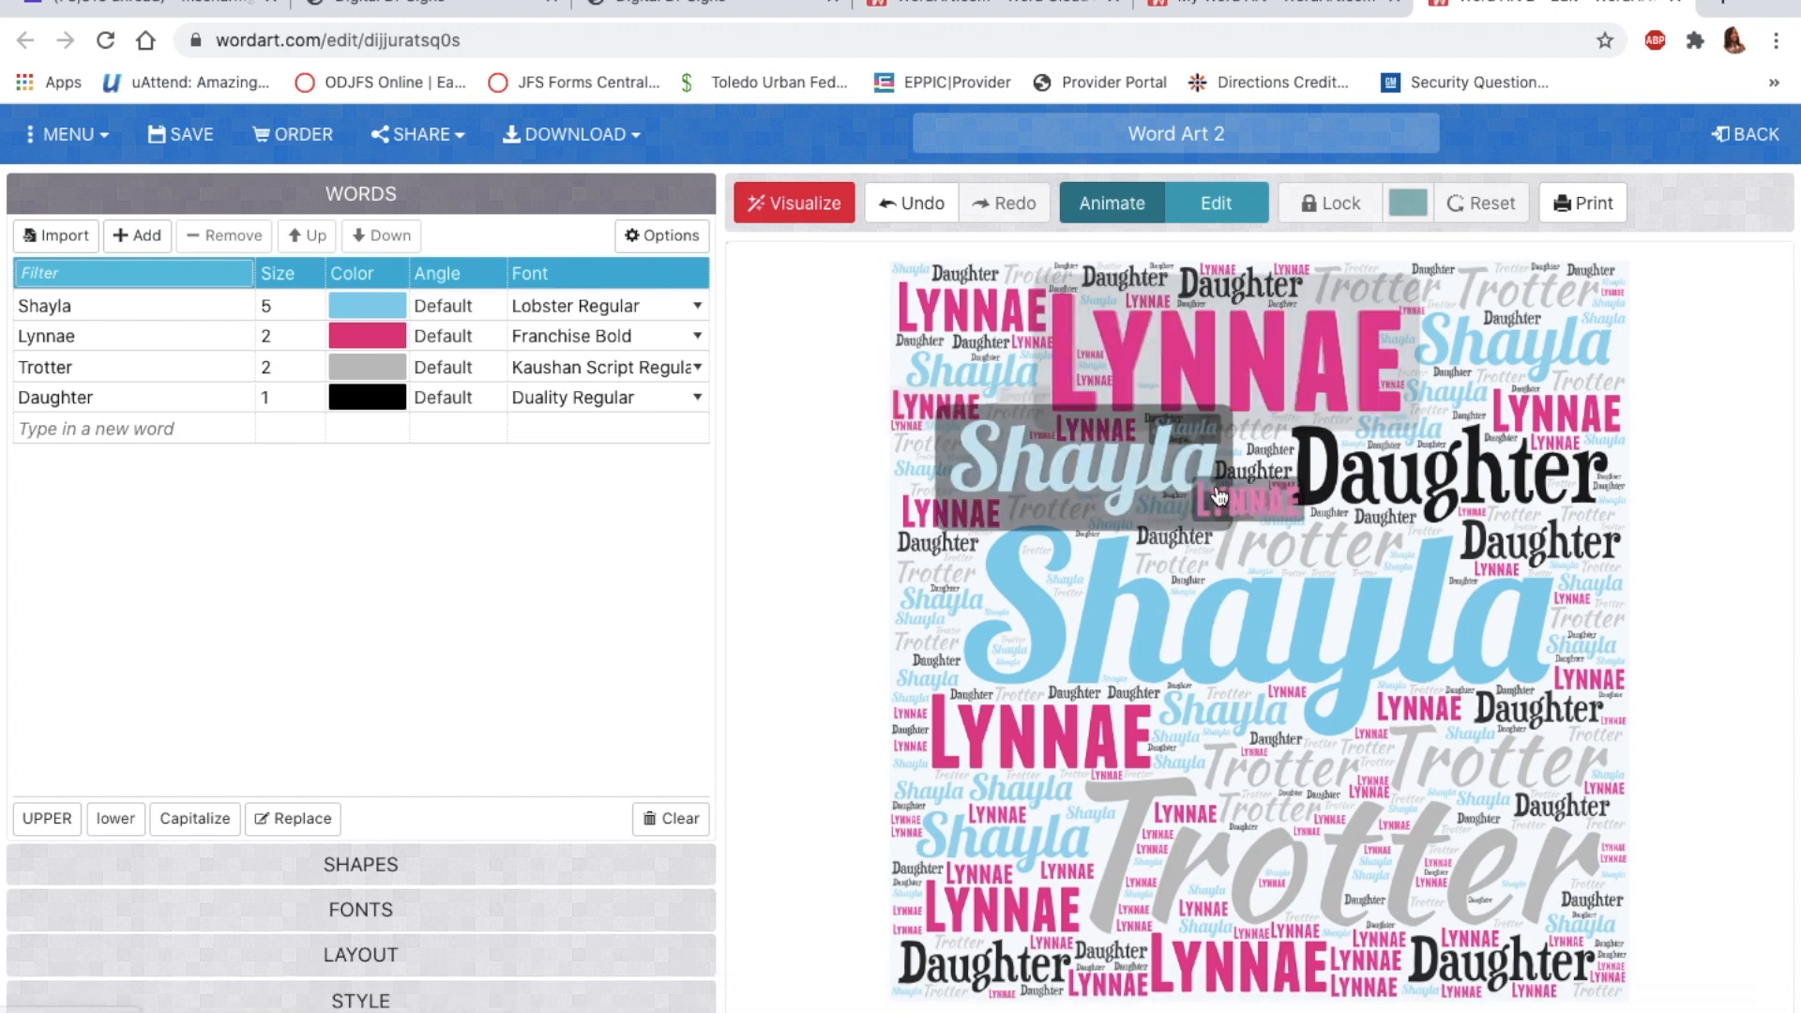
scroll(1220, 478, down, 1)
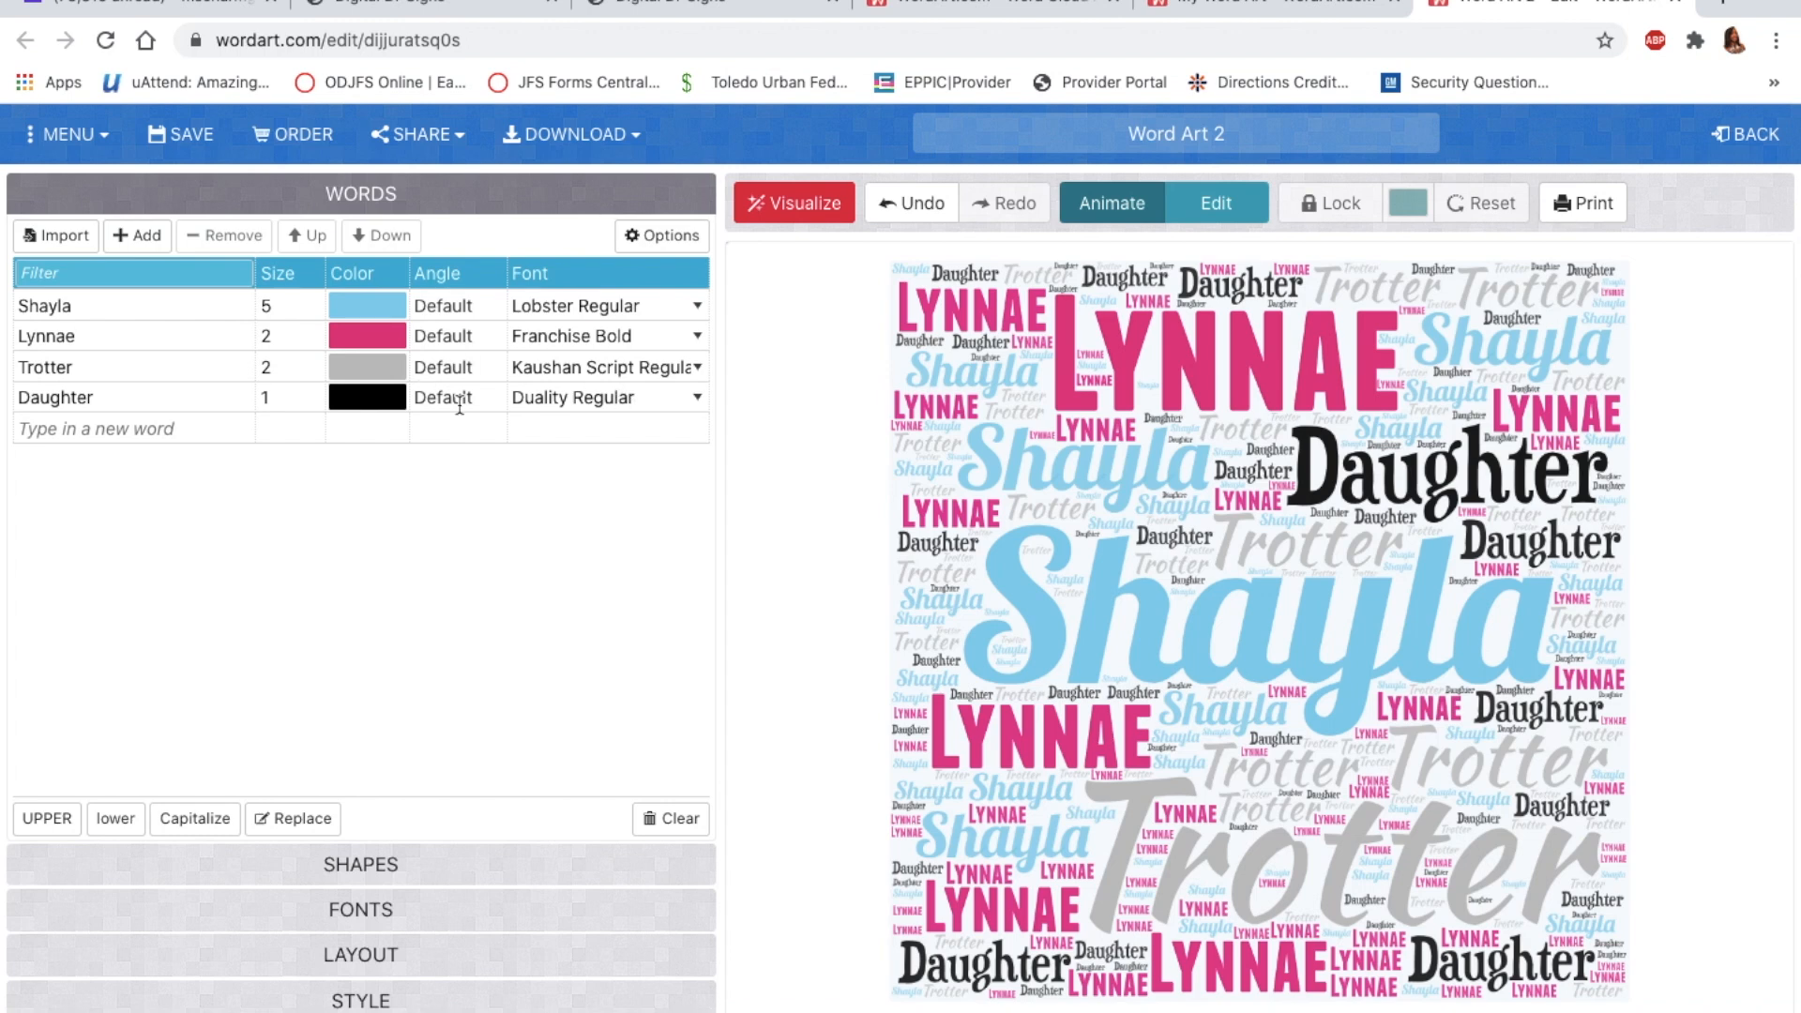
click(390, 954)
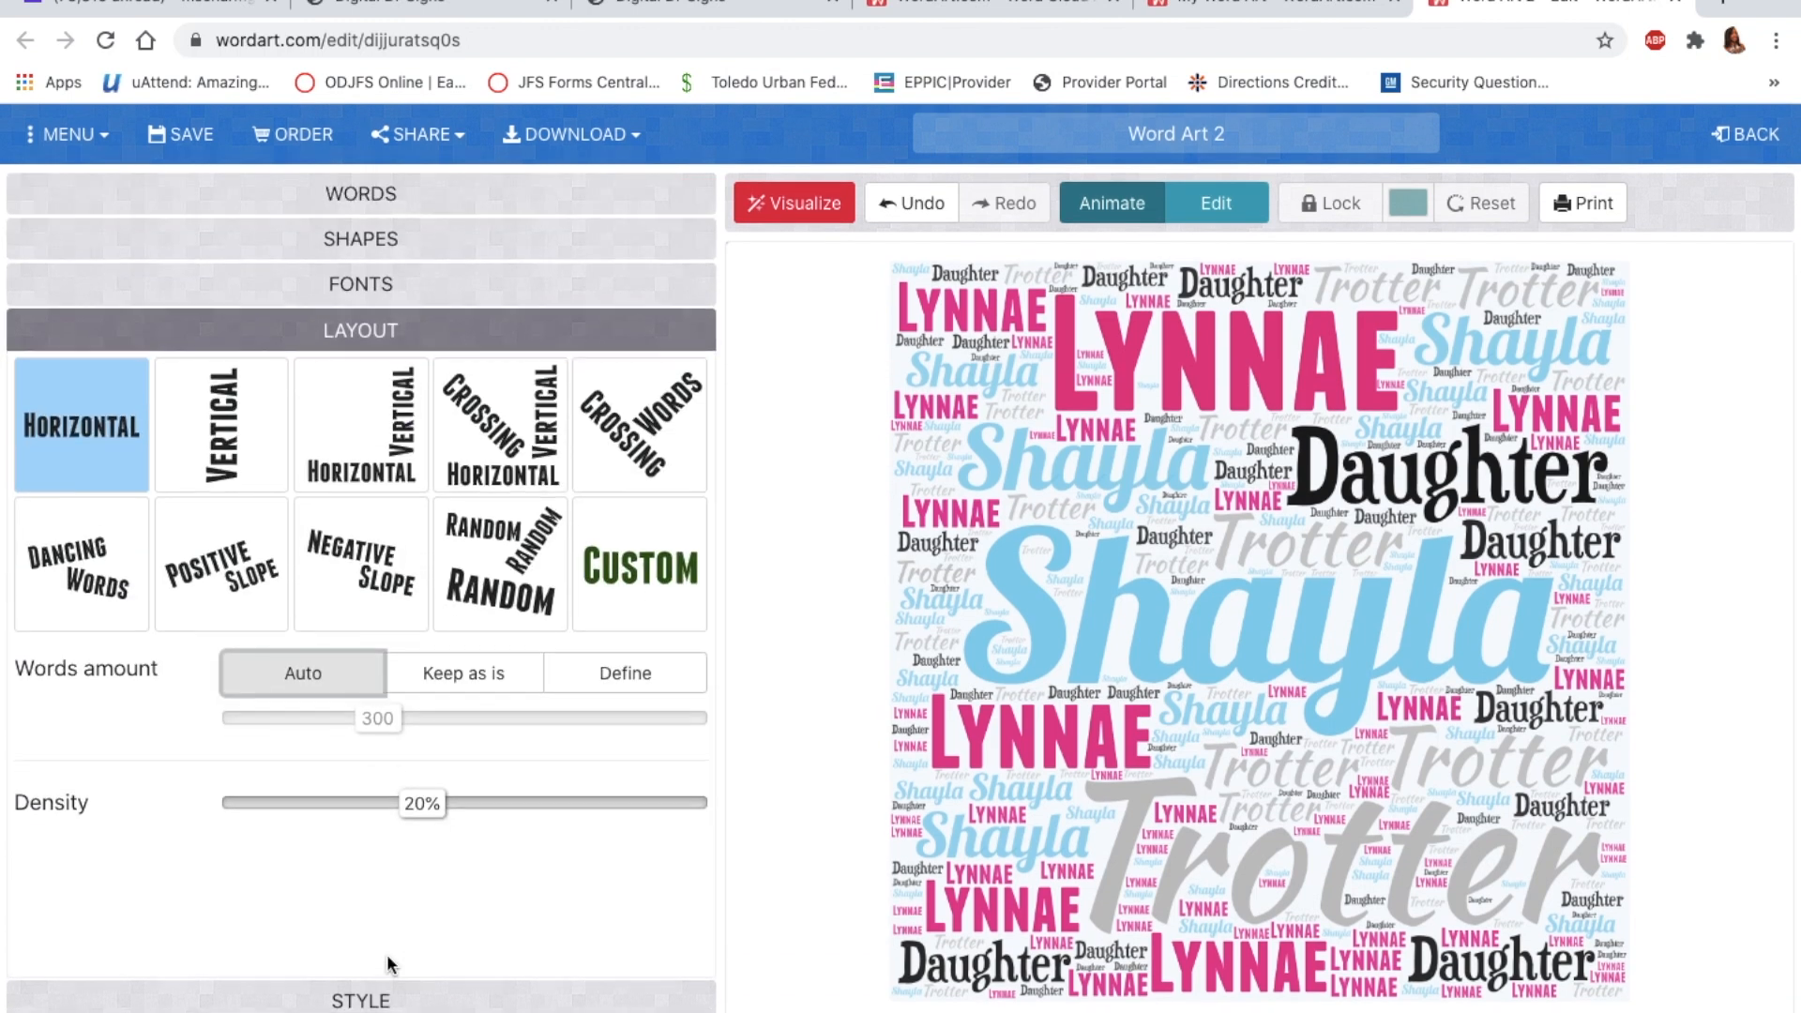
Step: Preview the Vertical, Vertical Horizontal and Crossing word layouts
click(204, 443)
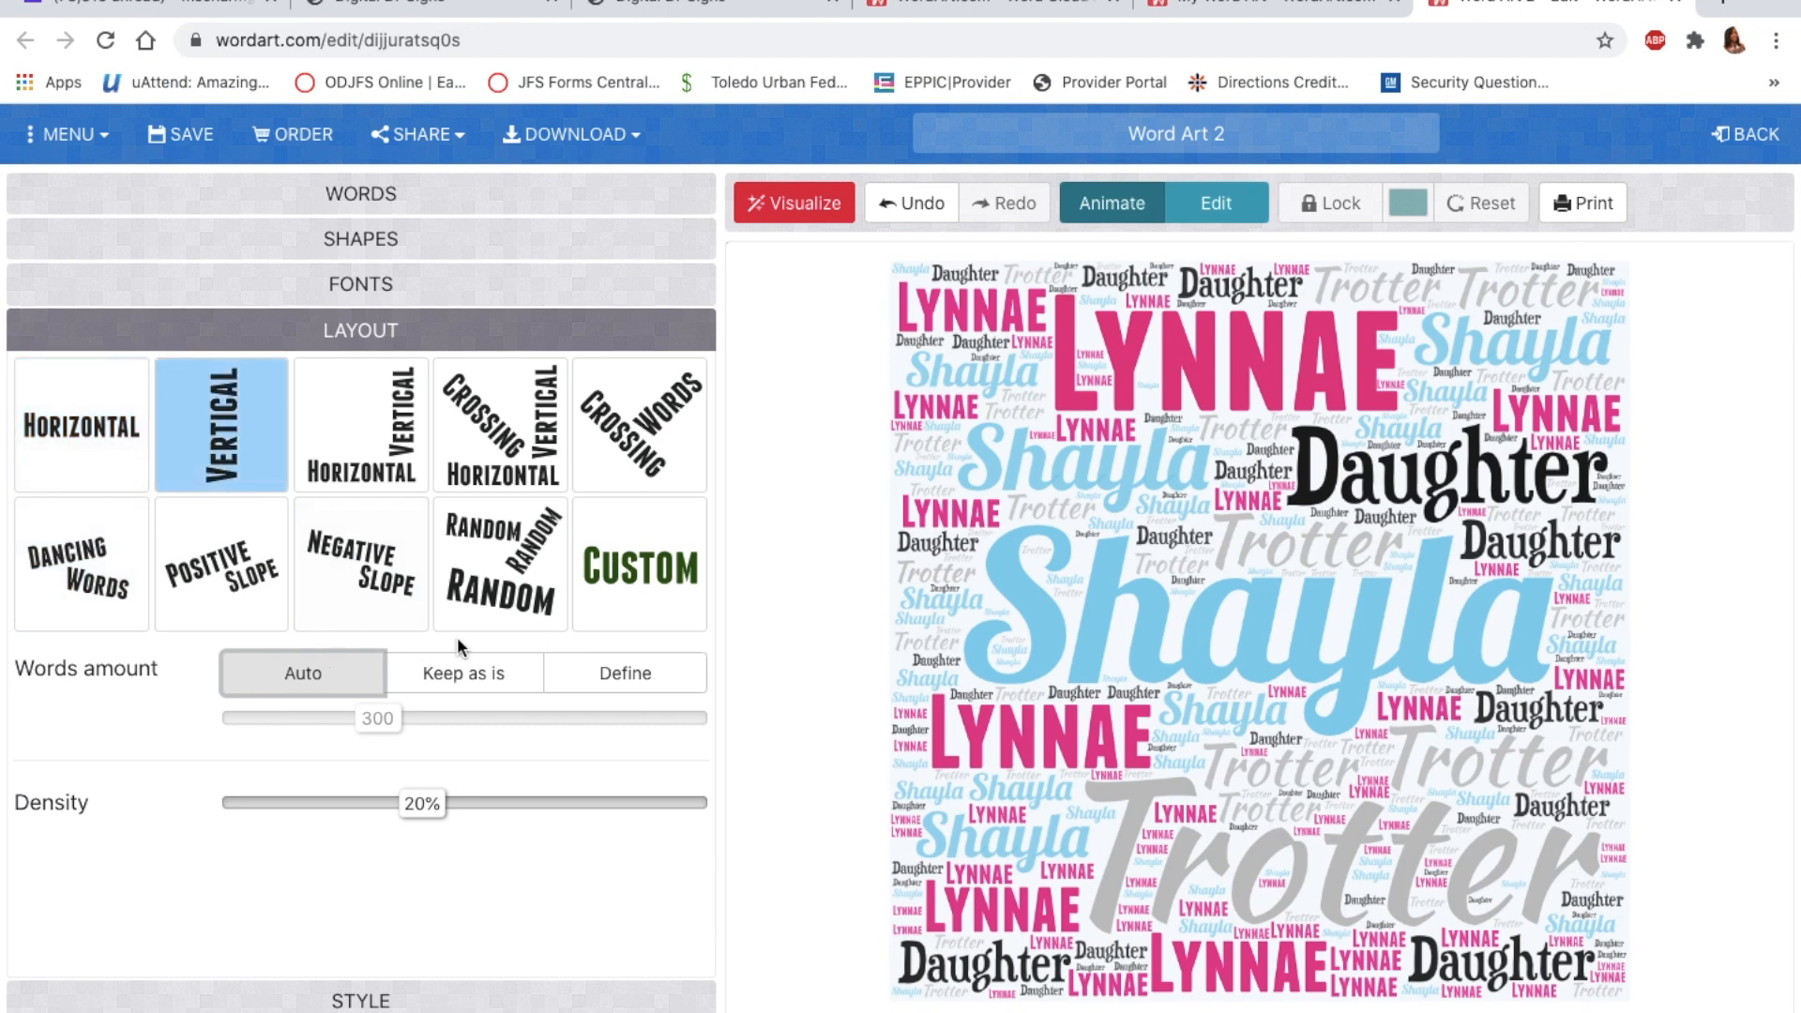
click(804, 199)
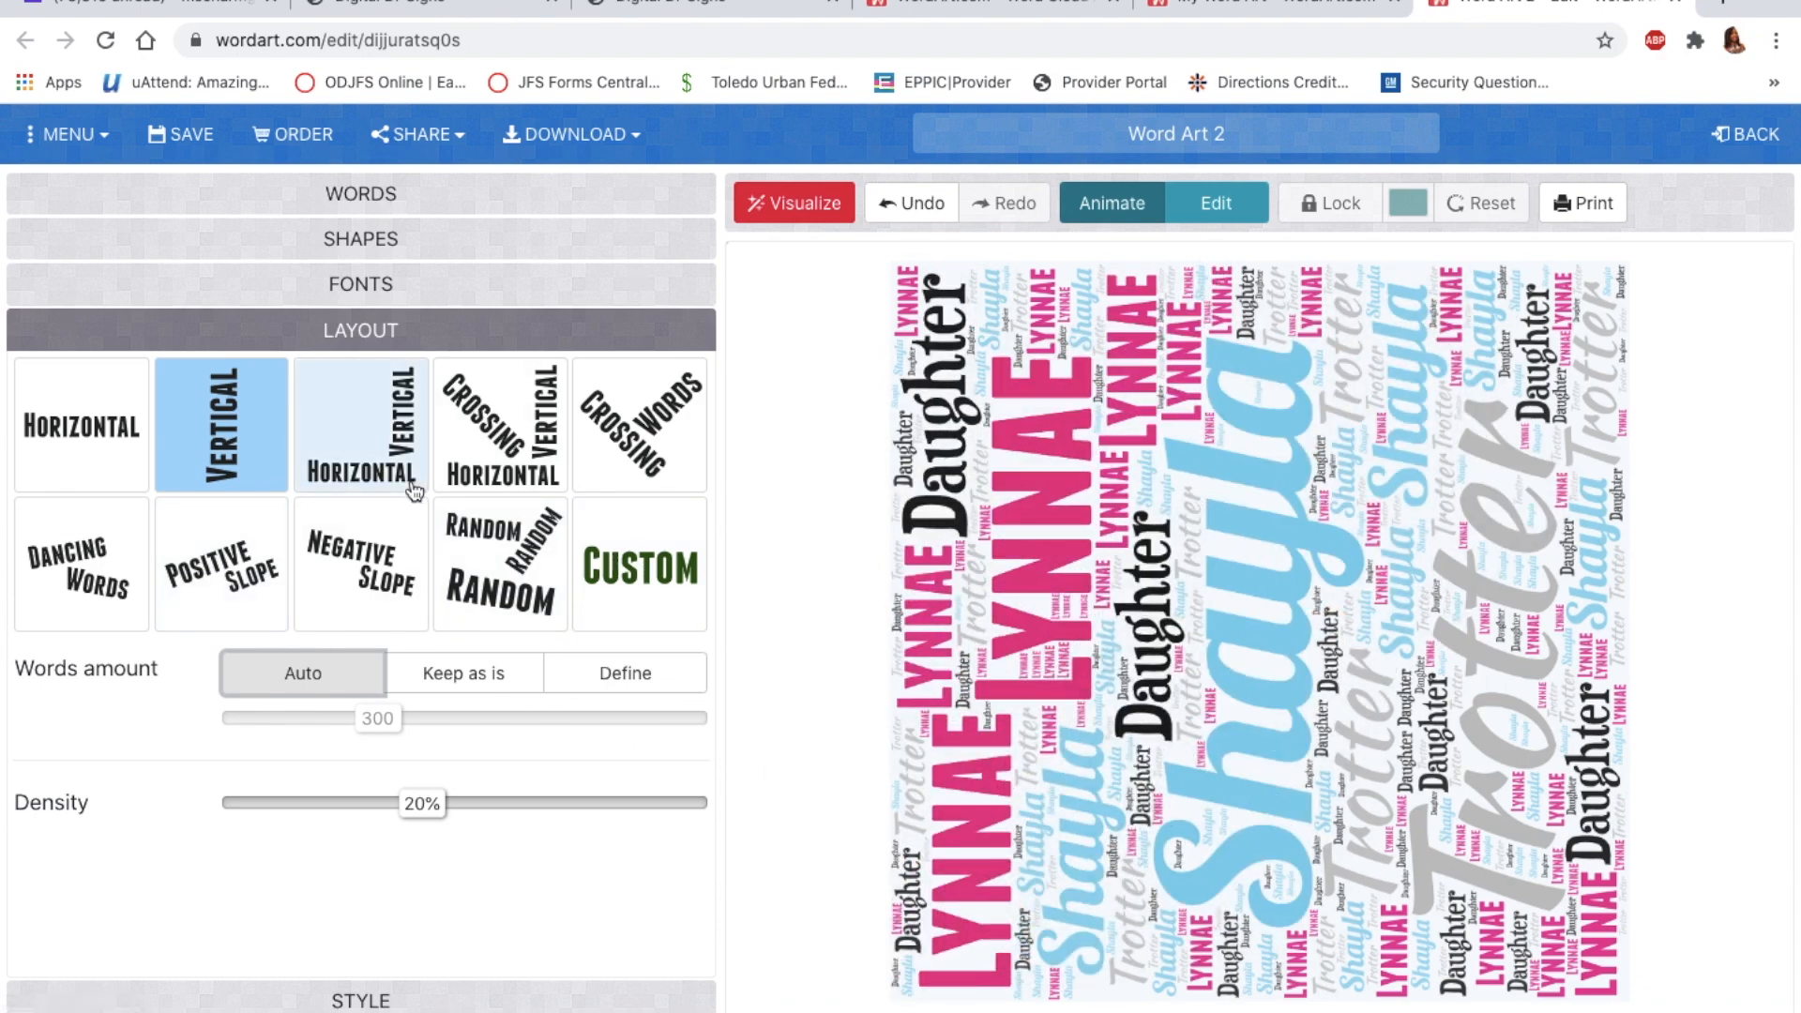
click(397, 441)
click(825, 184)
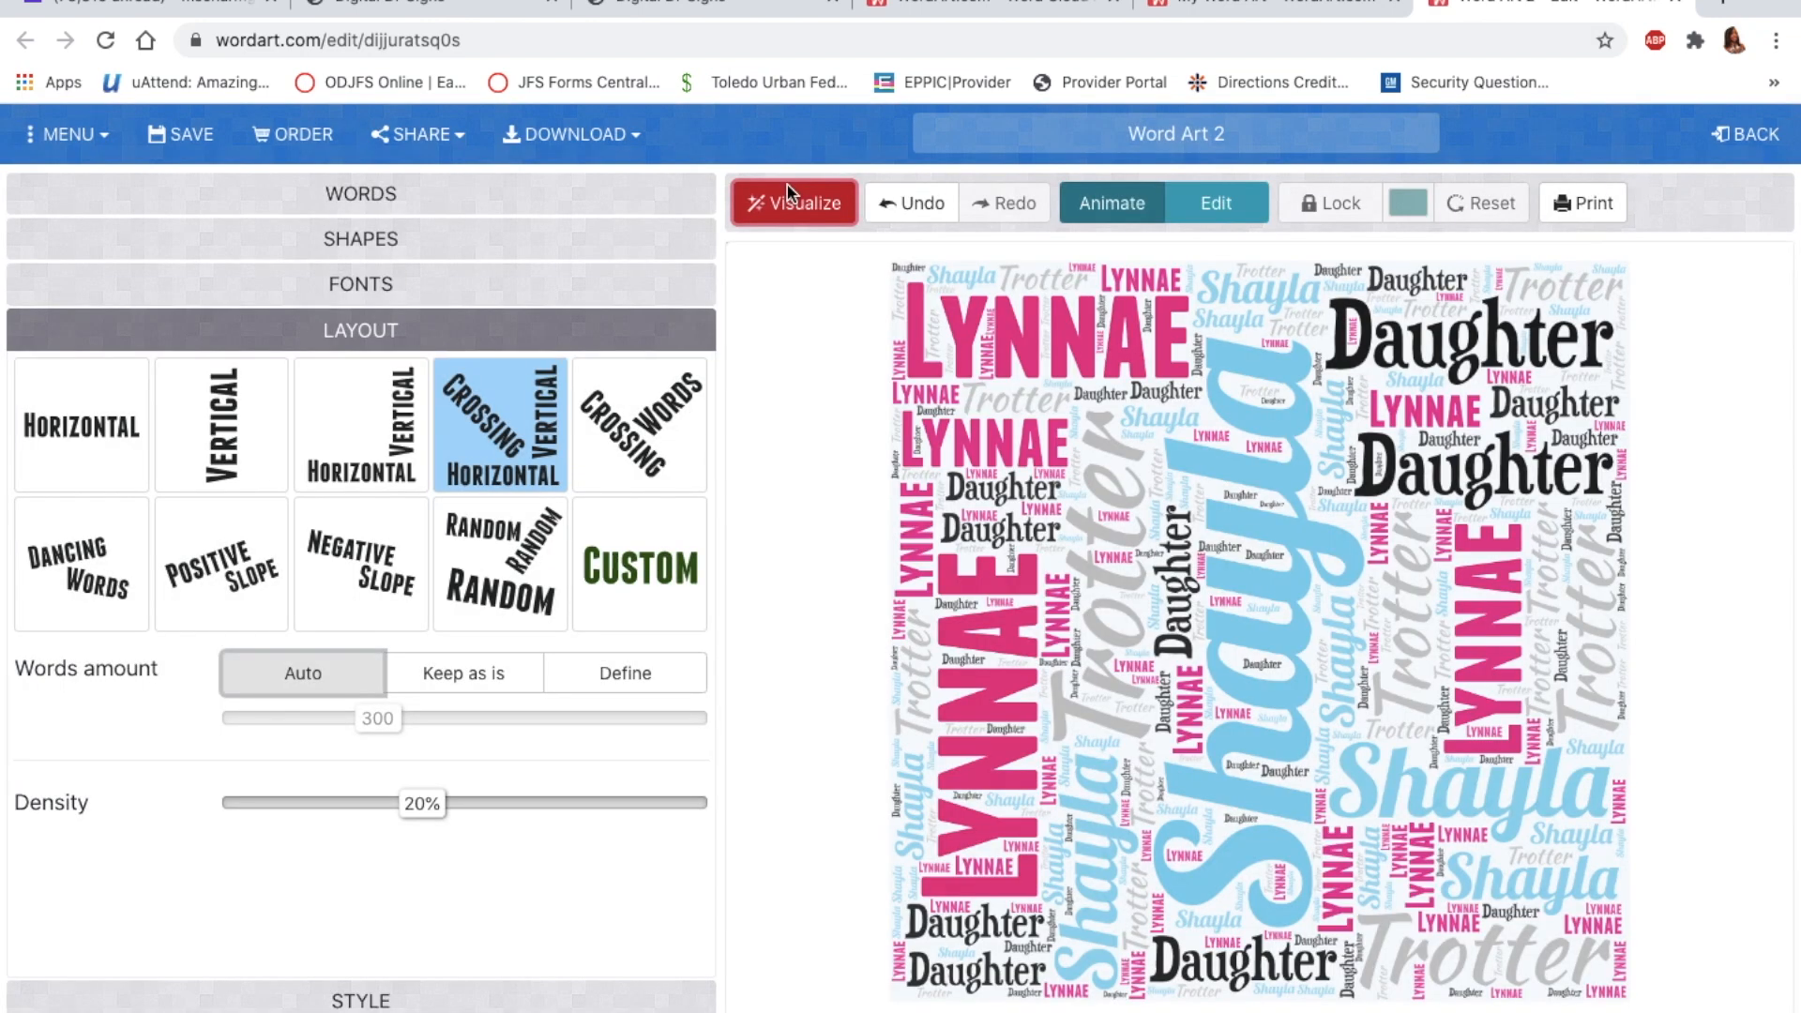
click(786, 184)
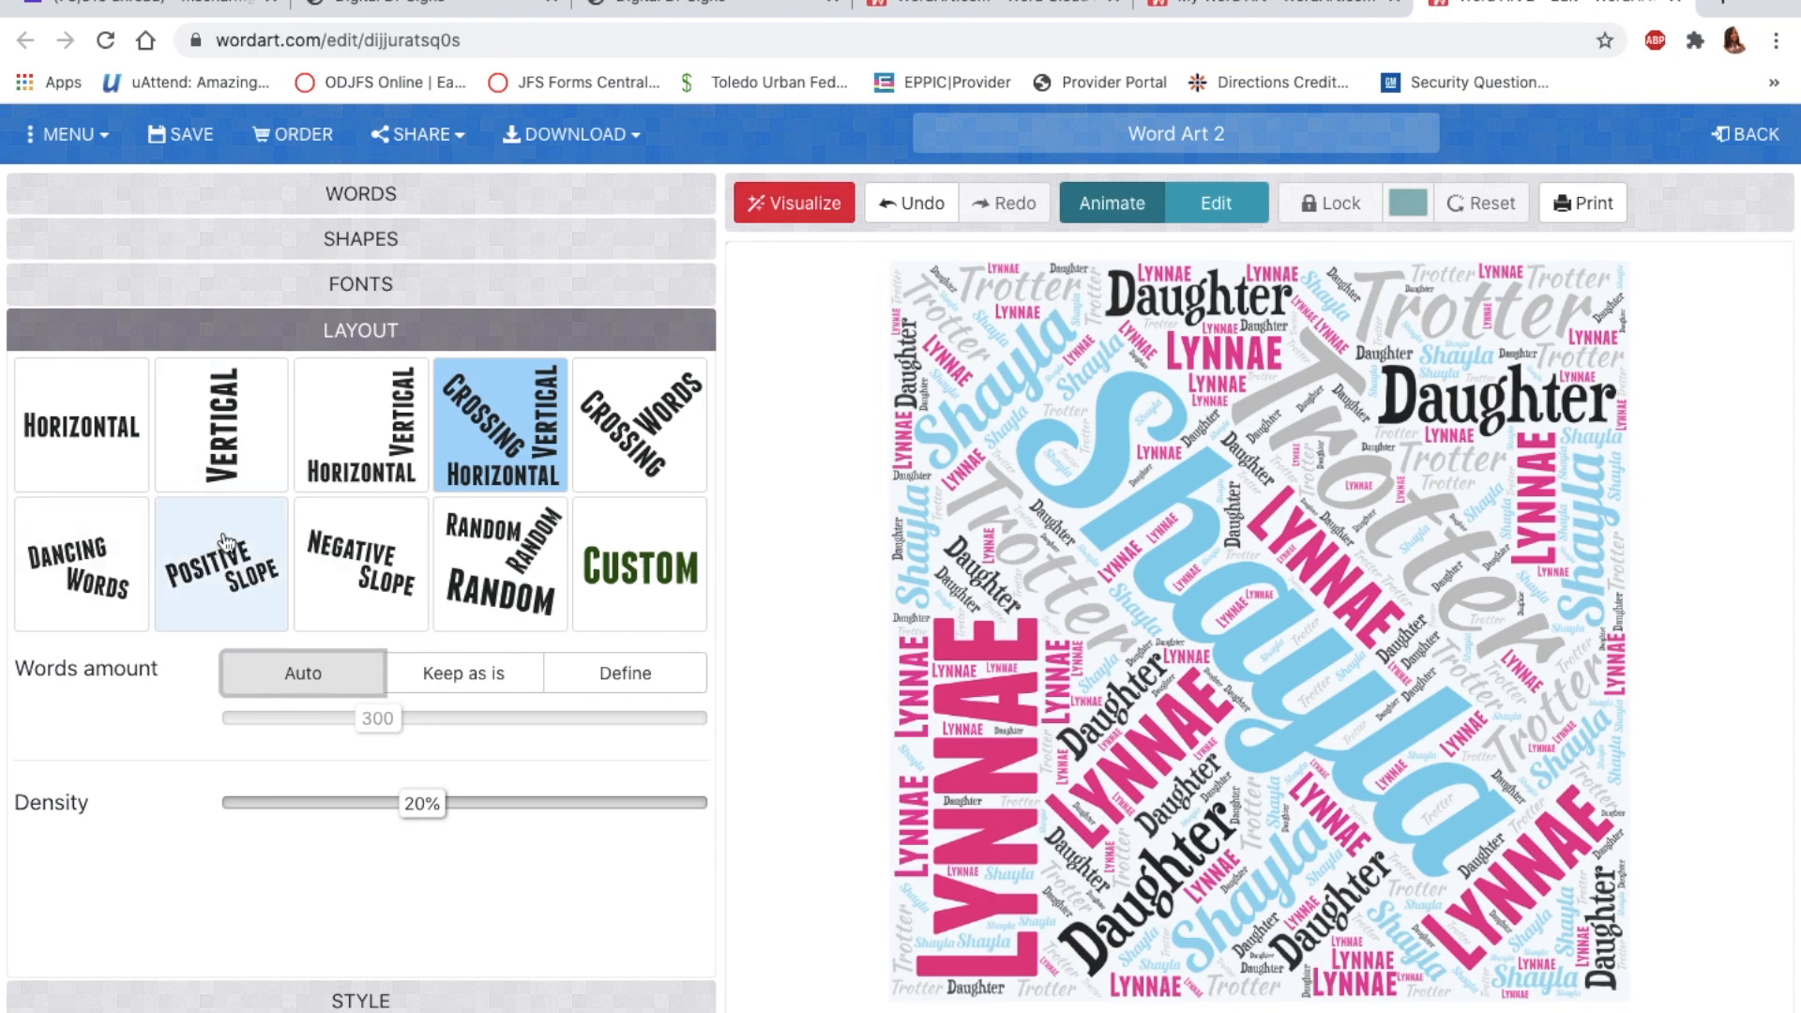
Step: Redraw the cloud with the Negative Slope layout, then bring up the Custom angle settings
click(339, 560)
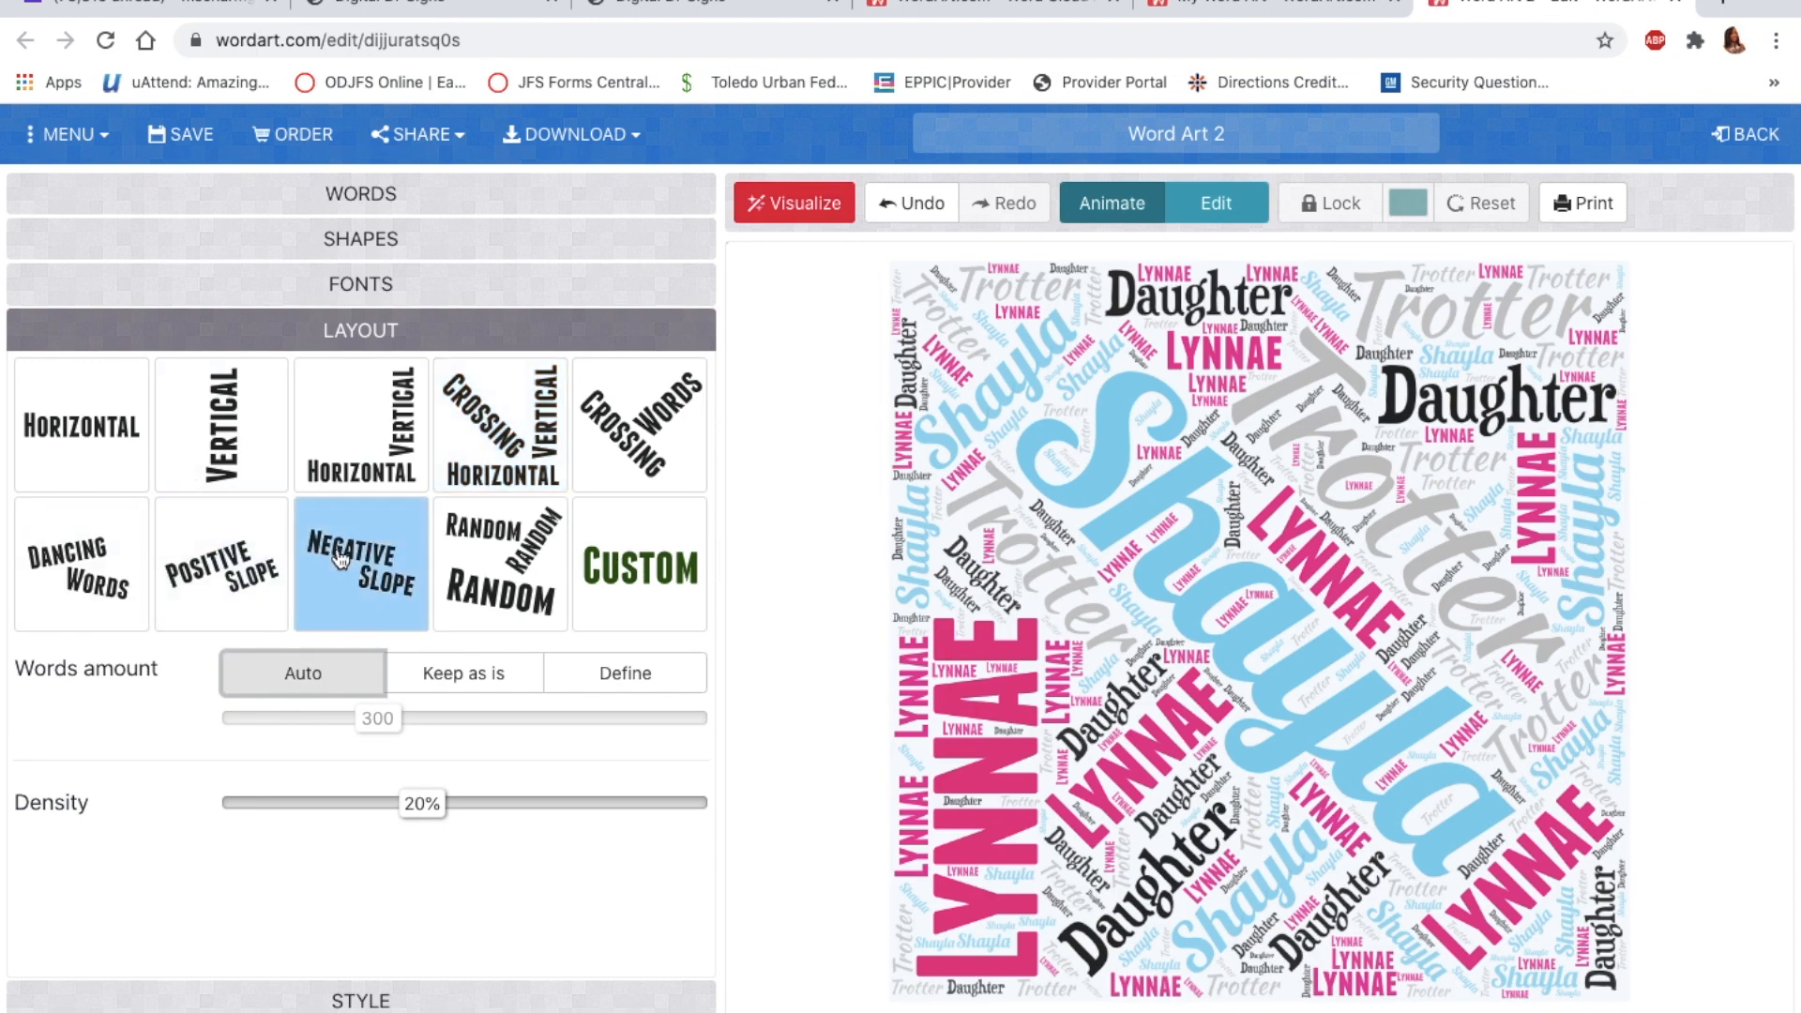
click(793, 202)
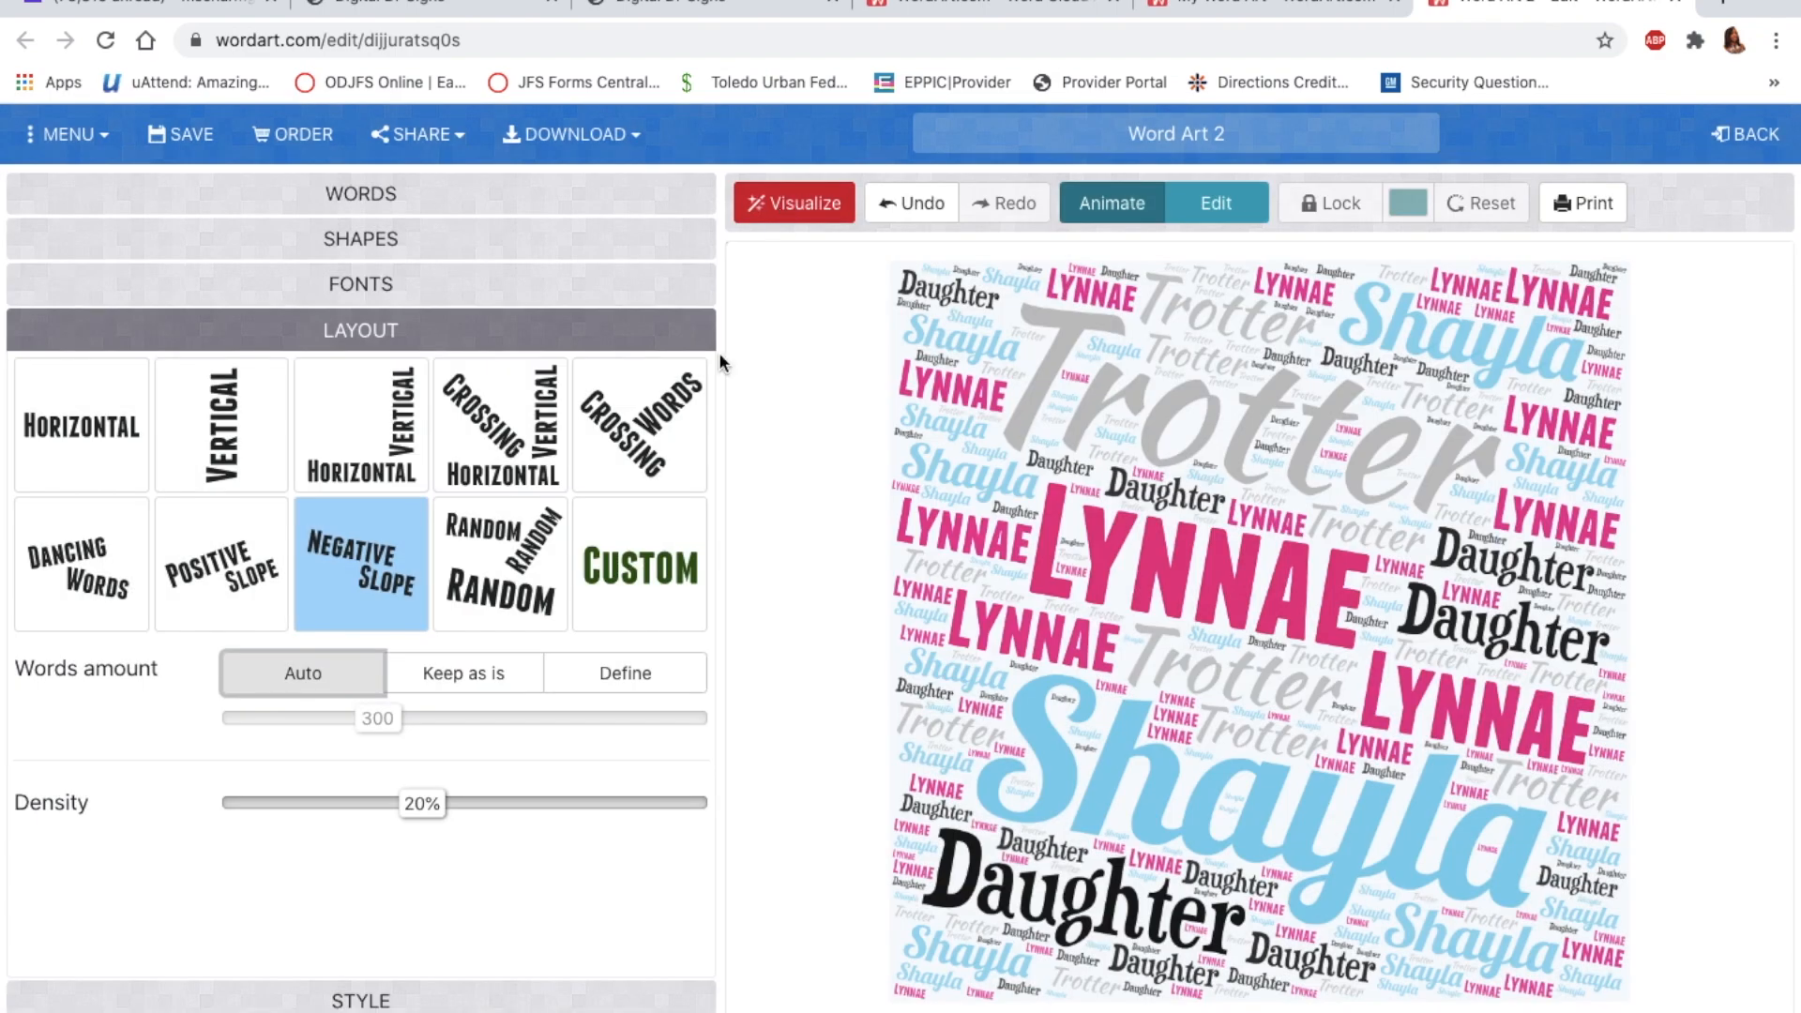
click(655, 560)
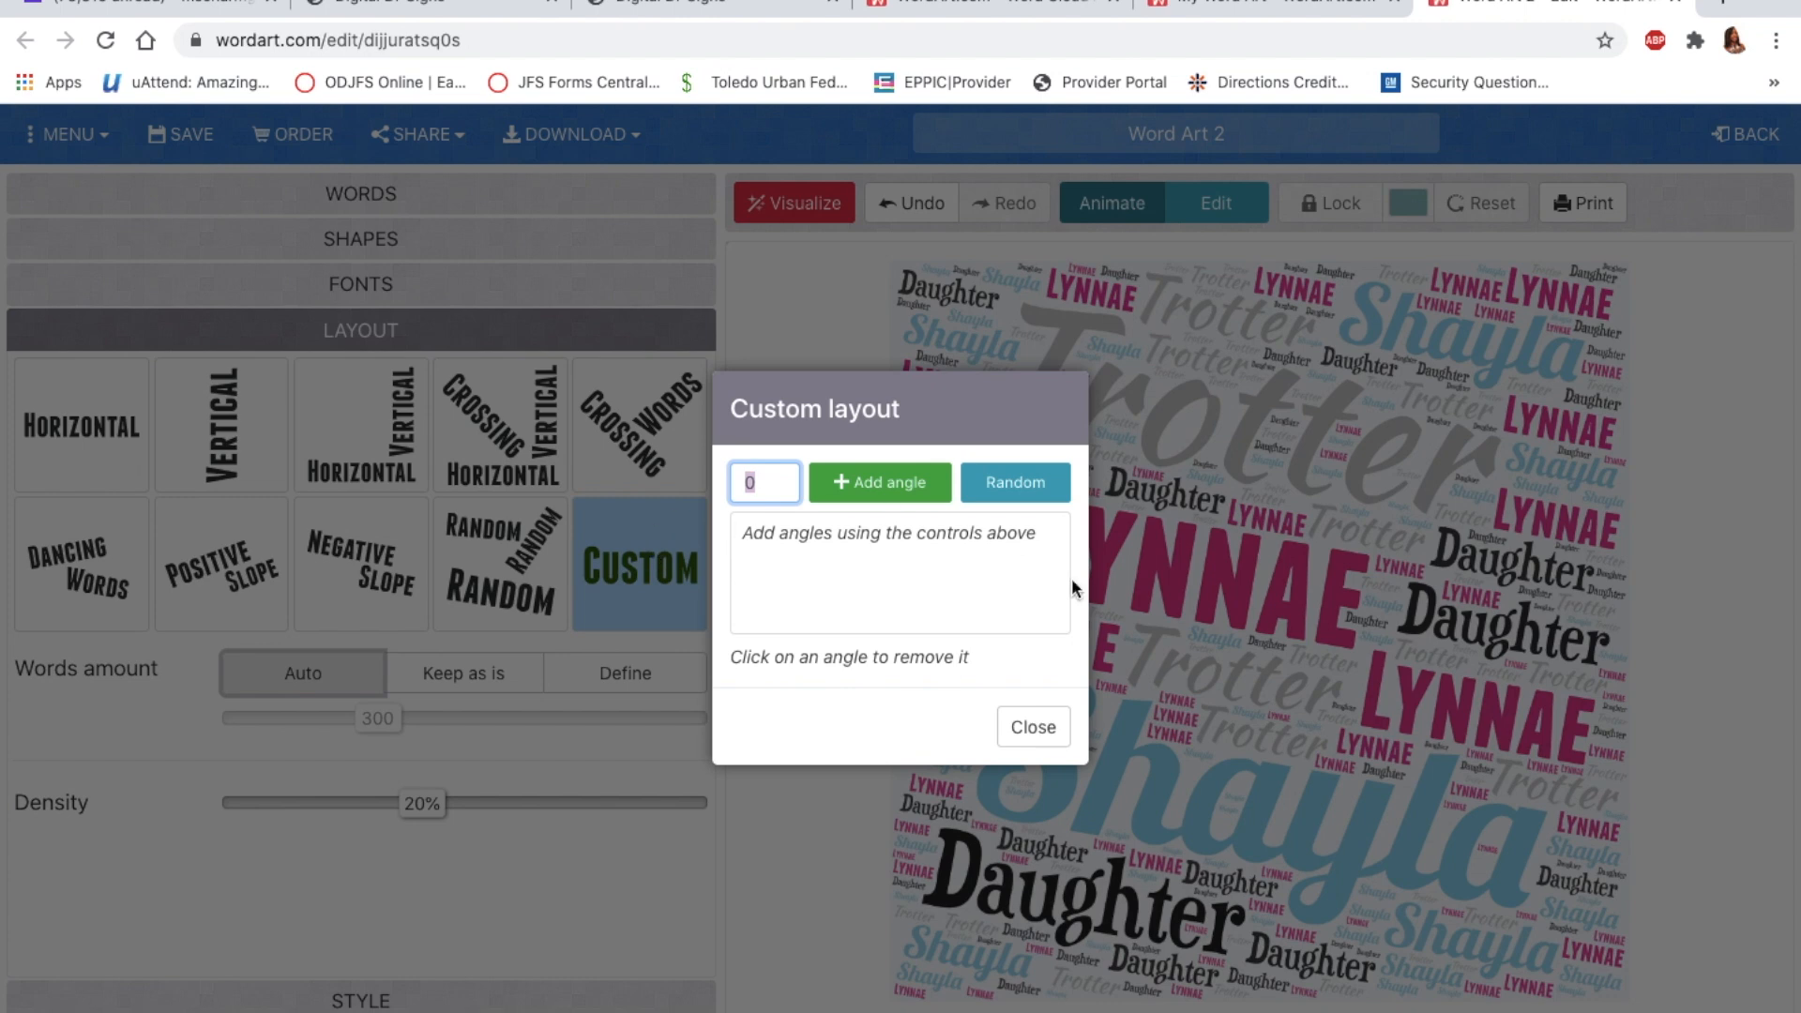
Step: Close the Custom word-angle dialog without changing anything
click(1033, 728)
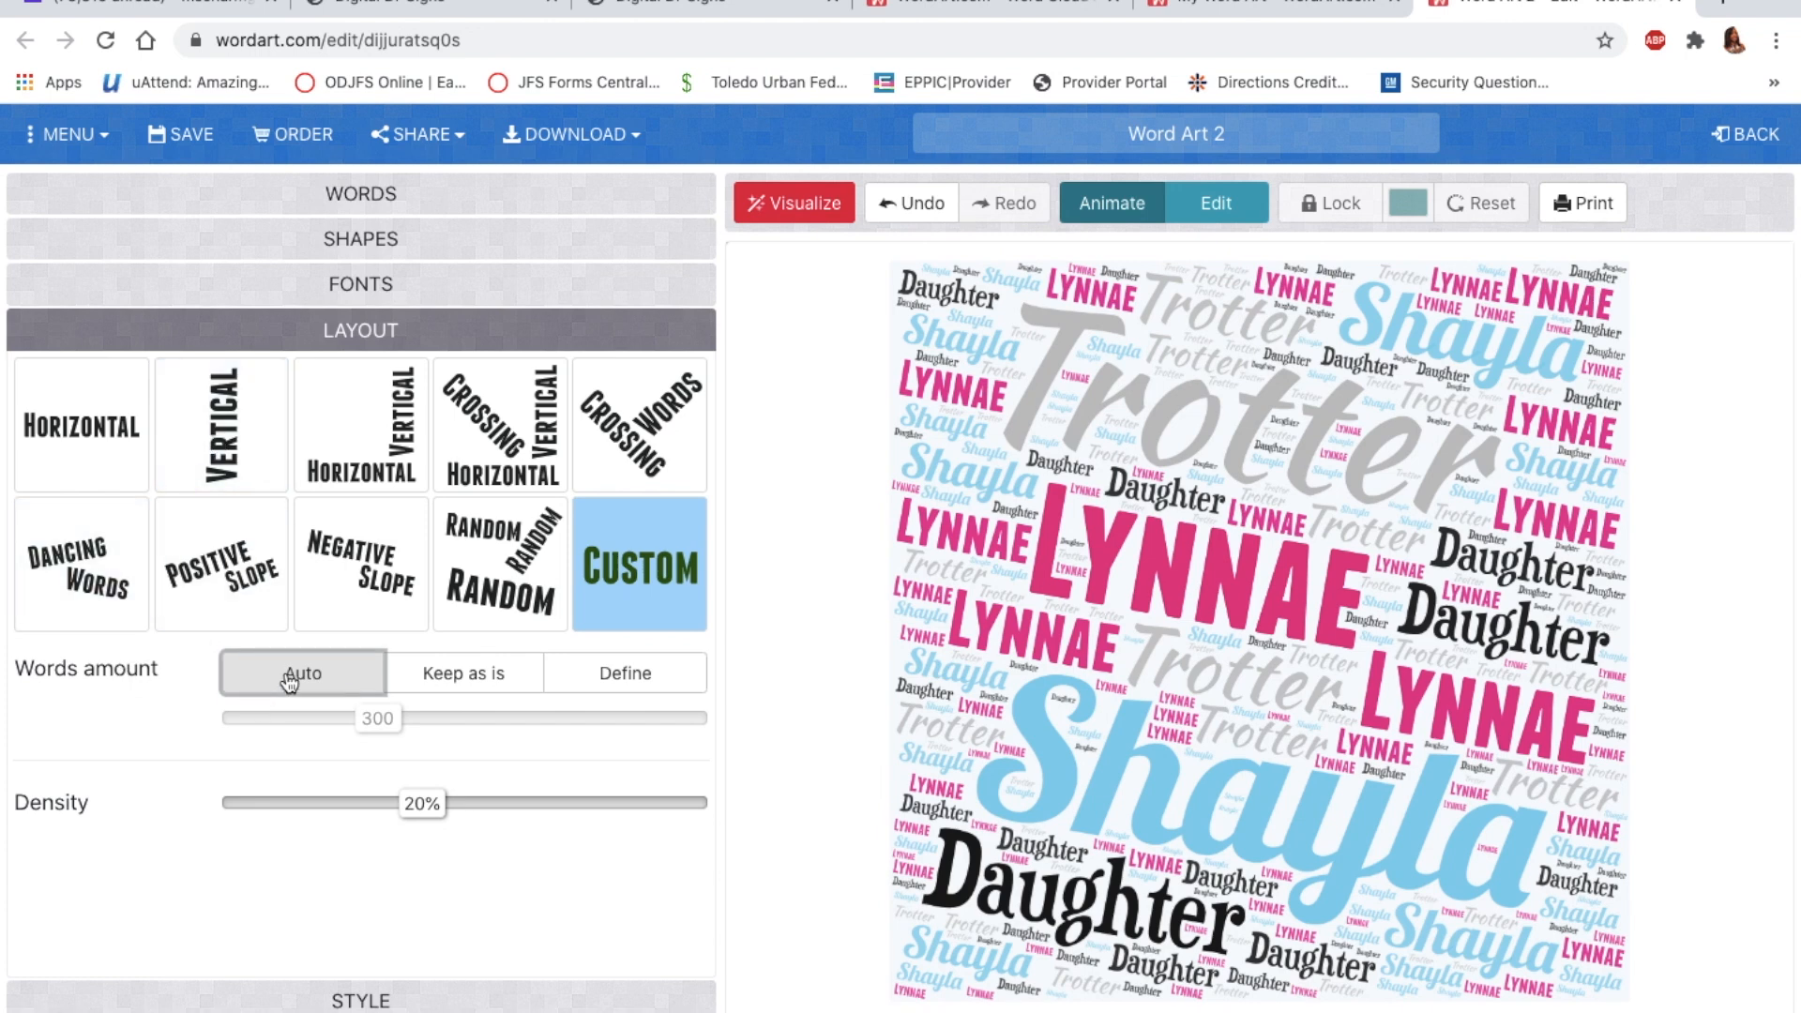
Step: Switch Words amount to Define and try various slider counts, regenerating the cloud
click(636, 678)
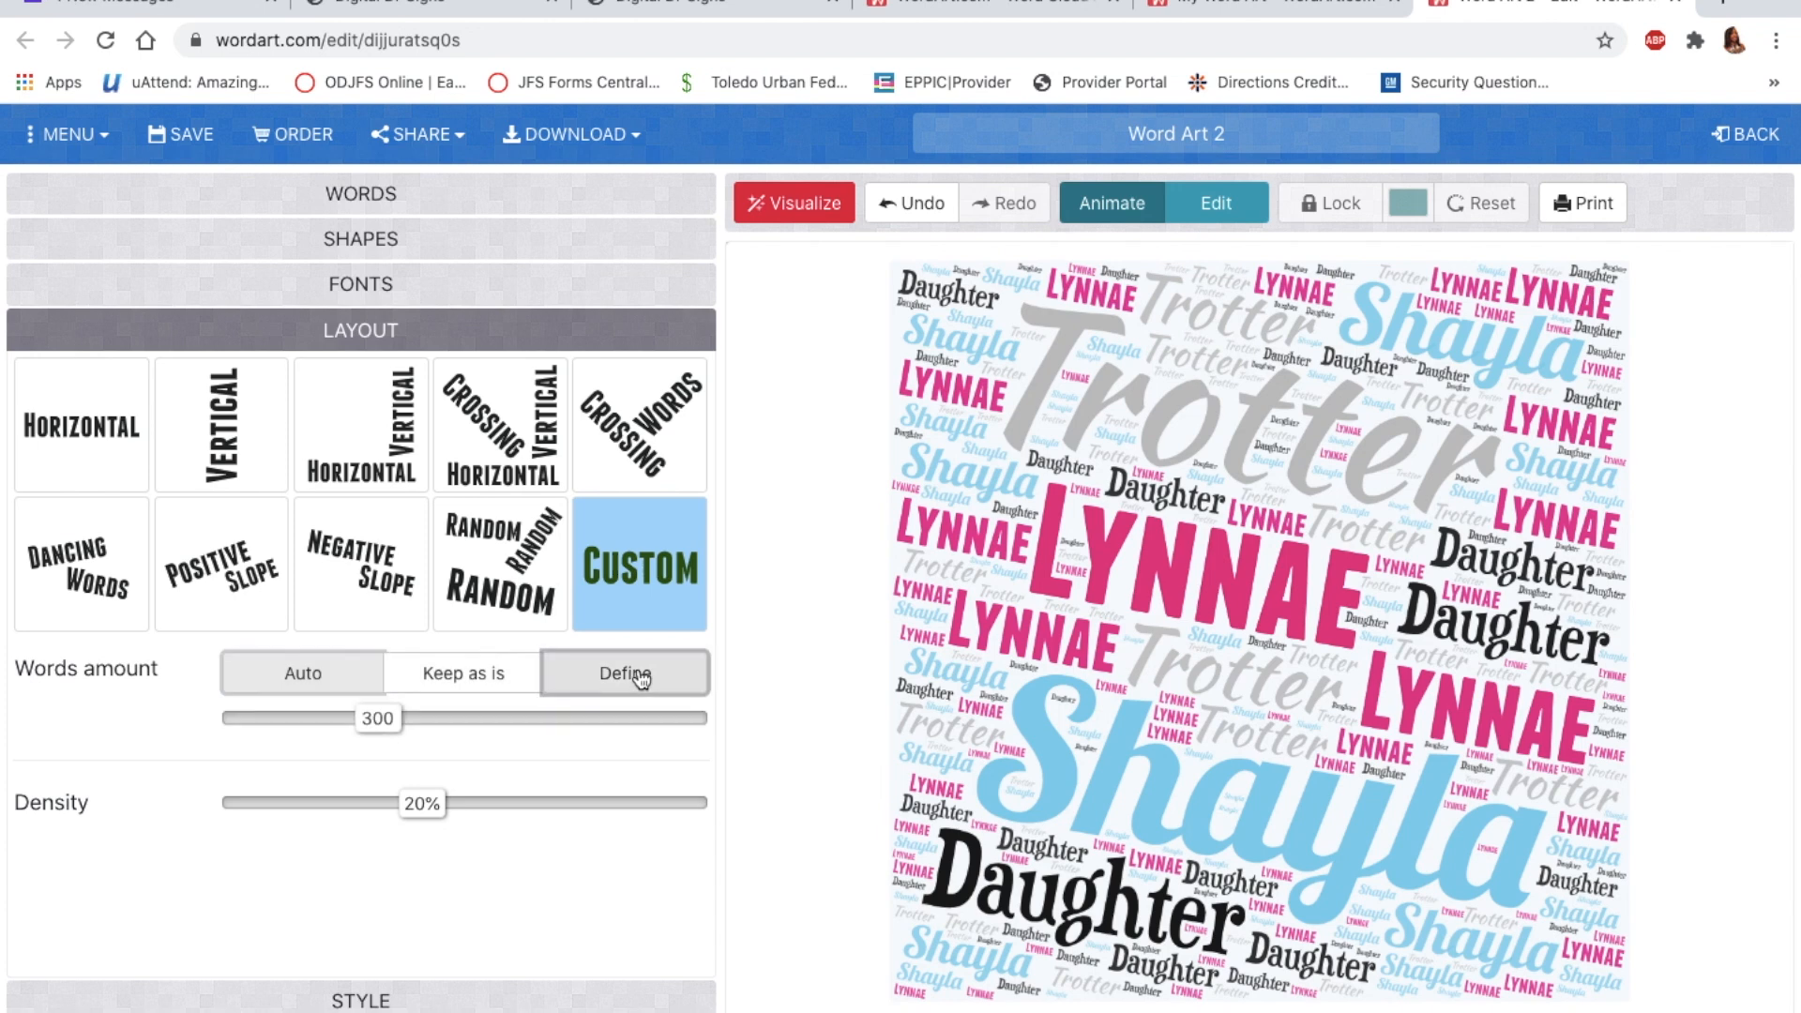
drag(392, 727, 325, 730)
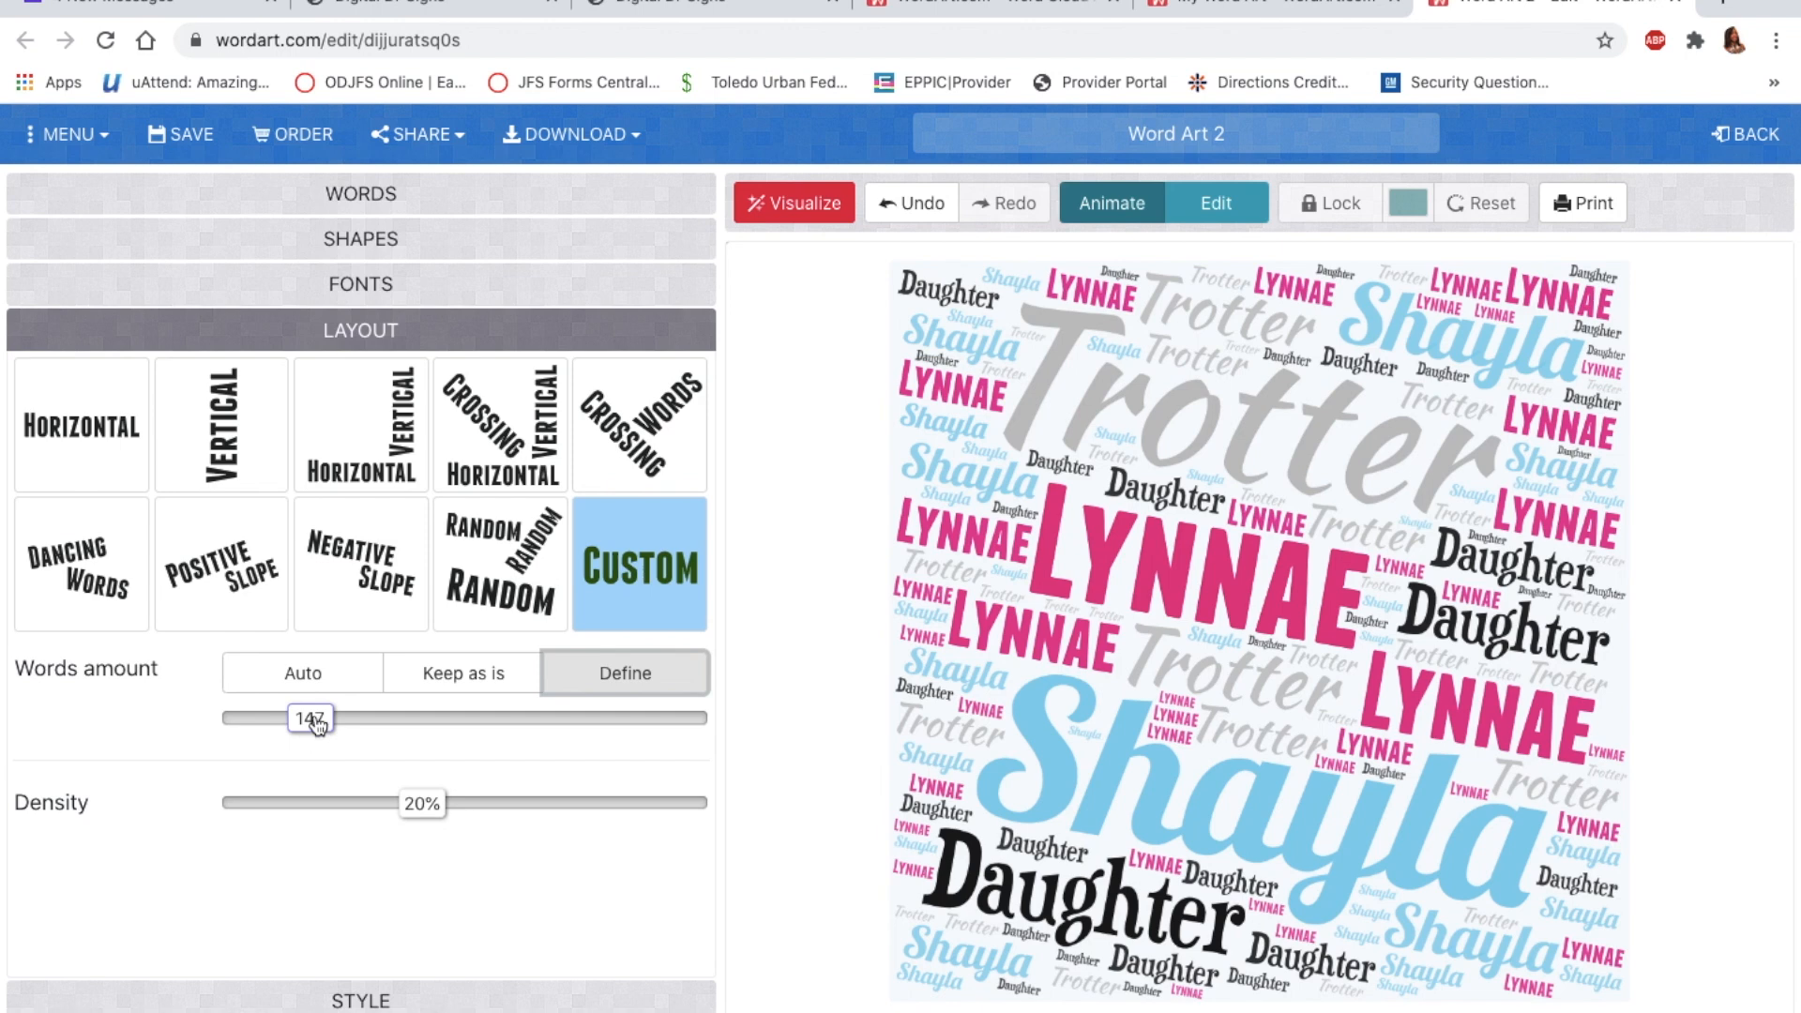
drag(317, 725, 268, 729)
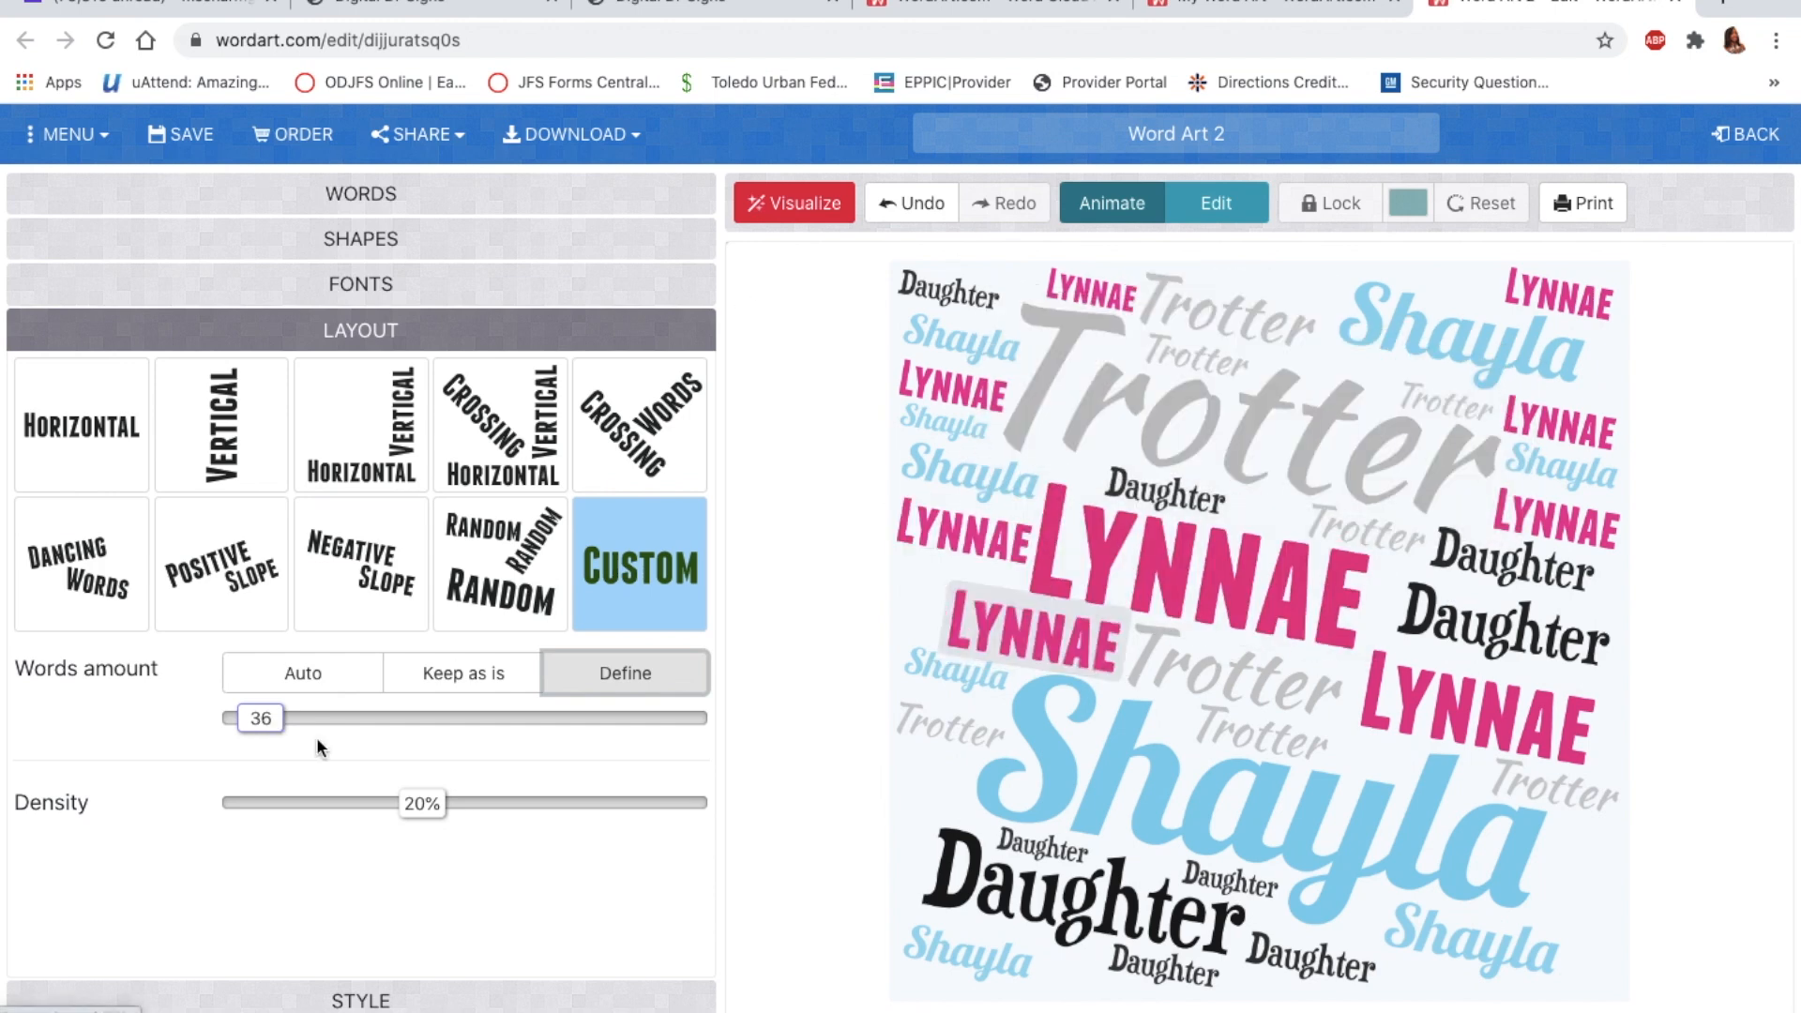
drag(265, 730, 234, 730)
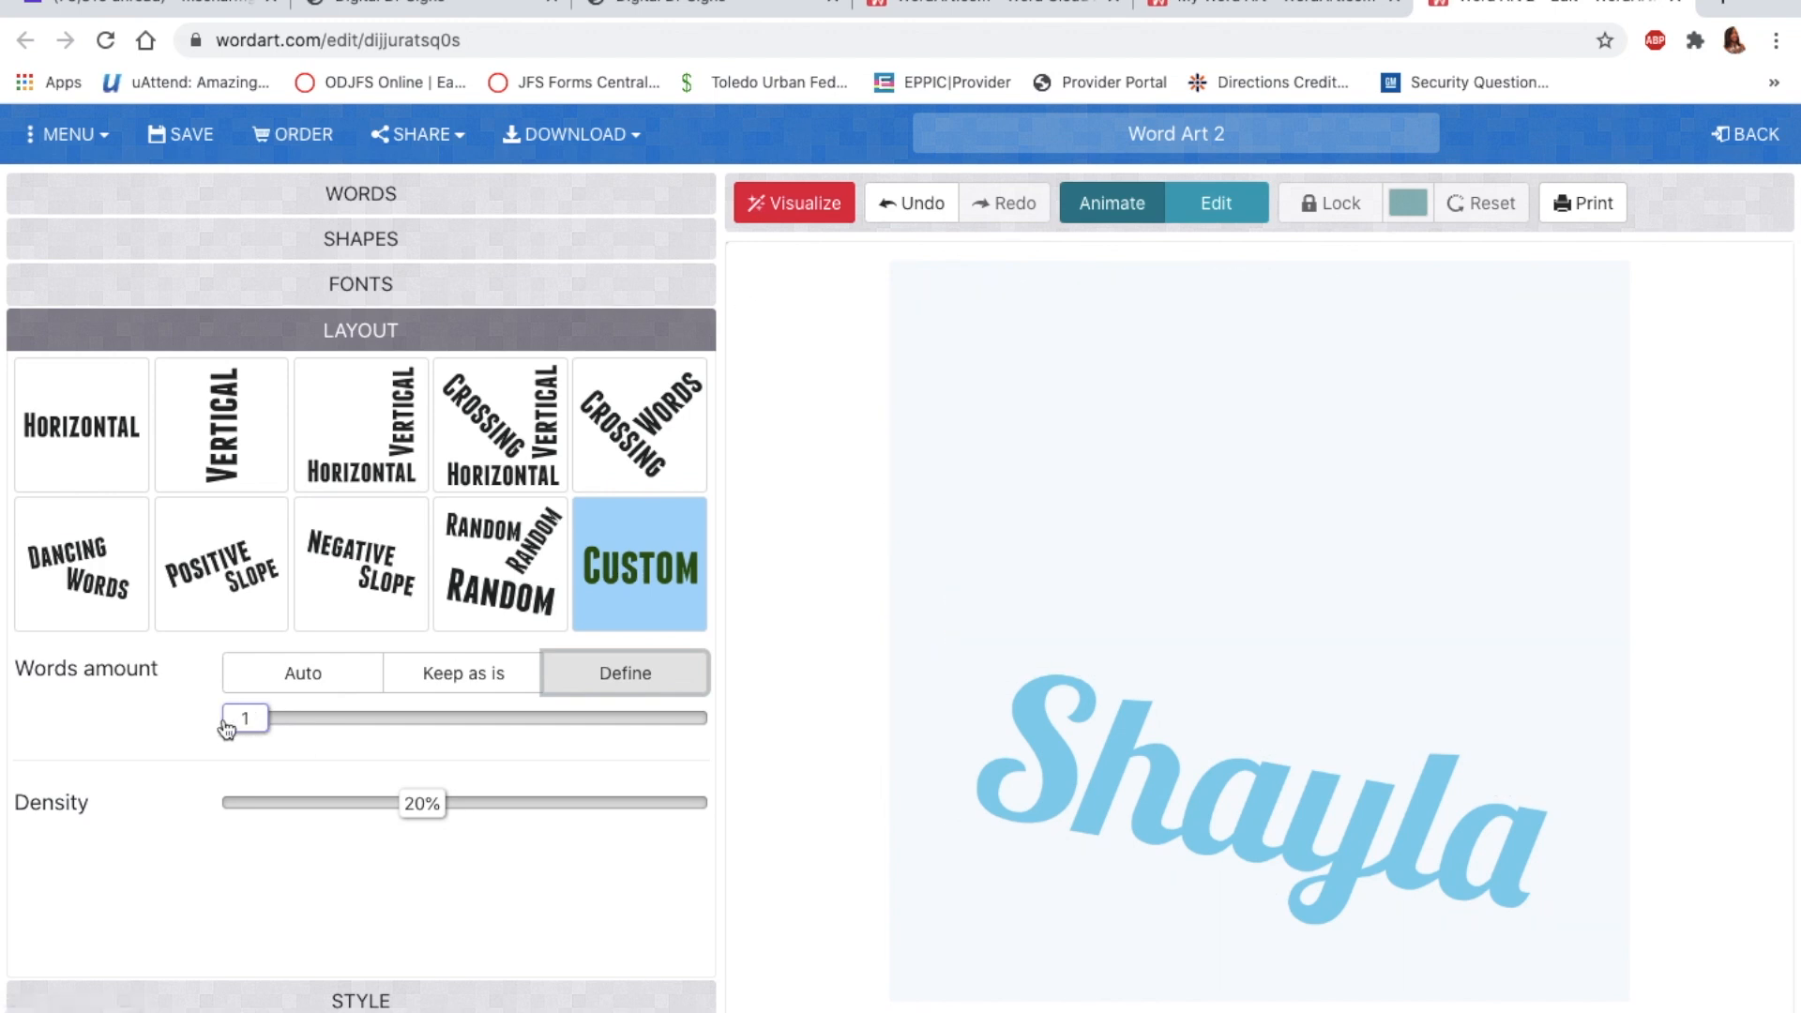
drag(241, 728, 488, 728)
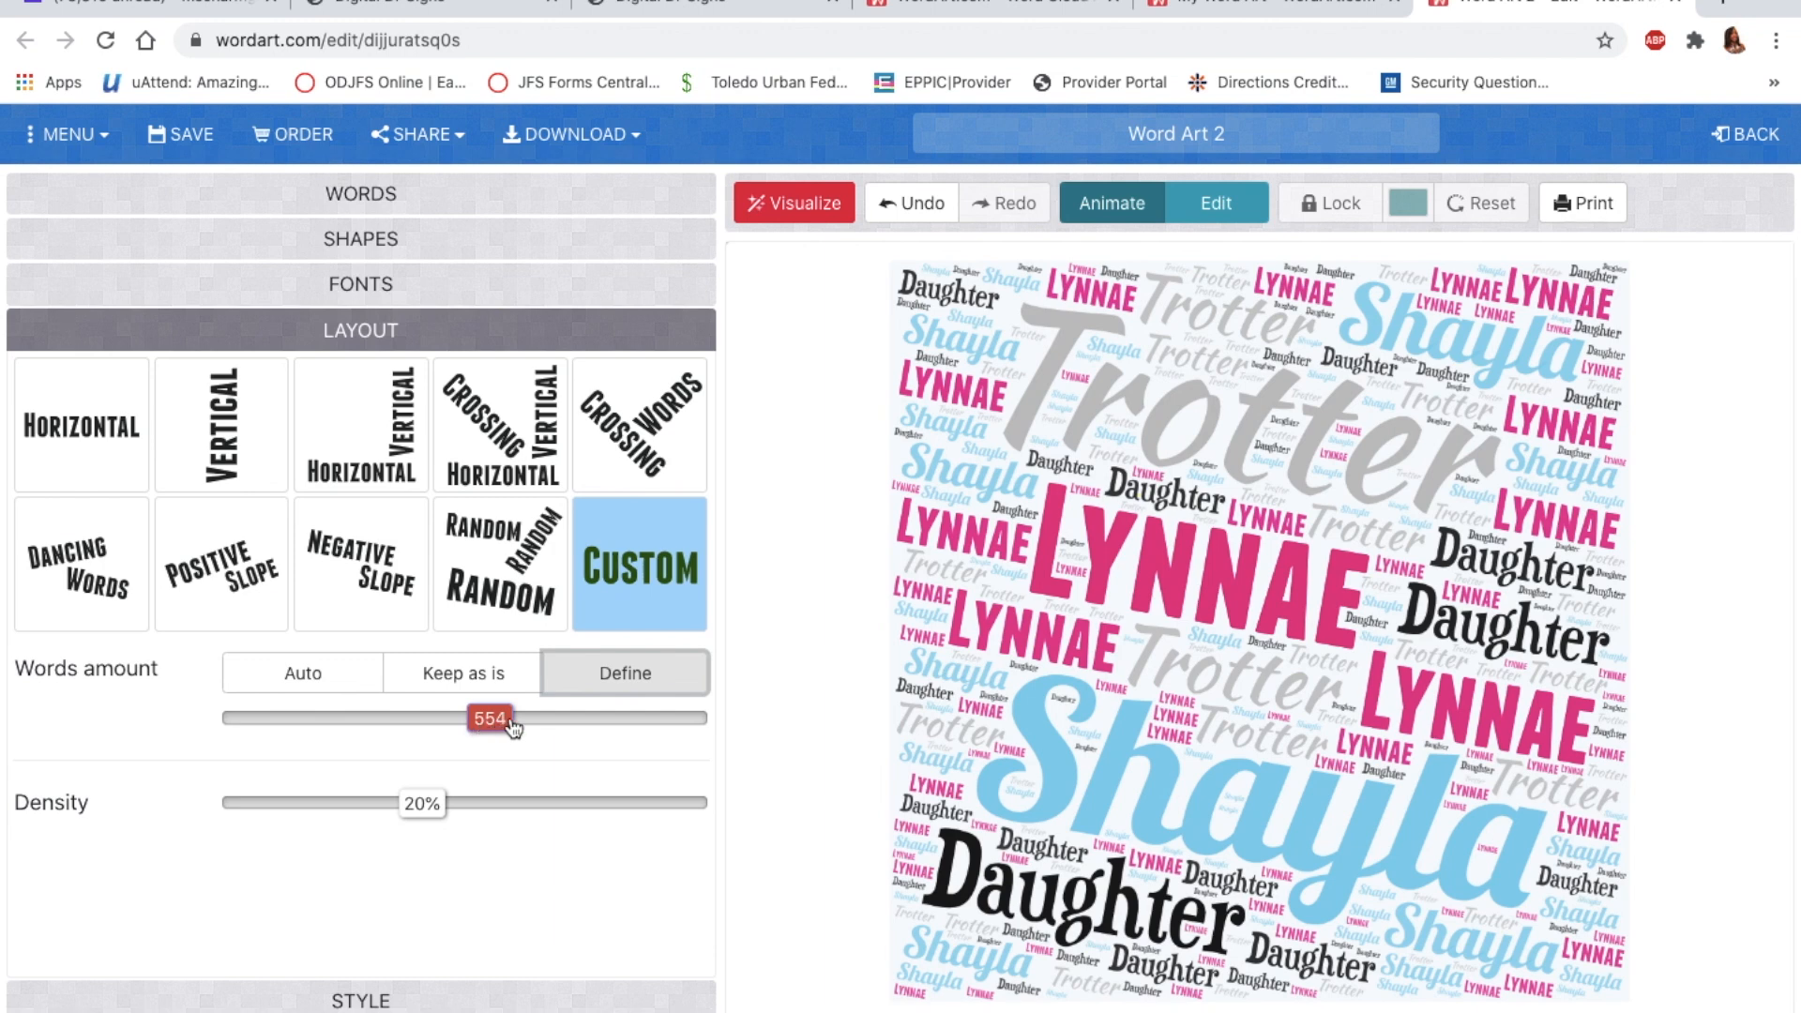
drag(504, 728, 644, 735)
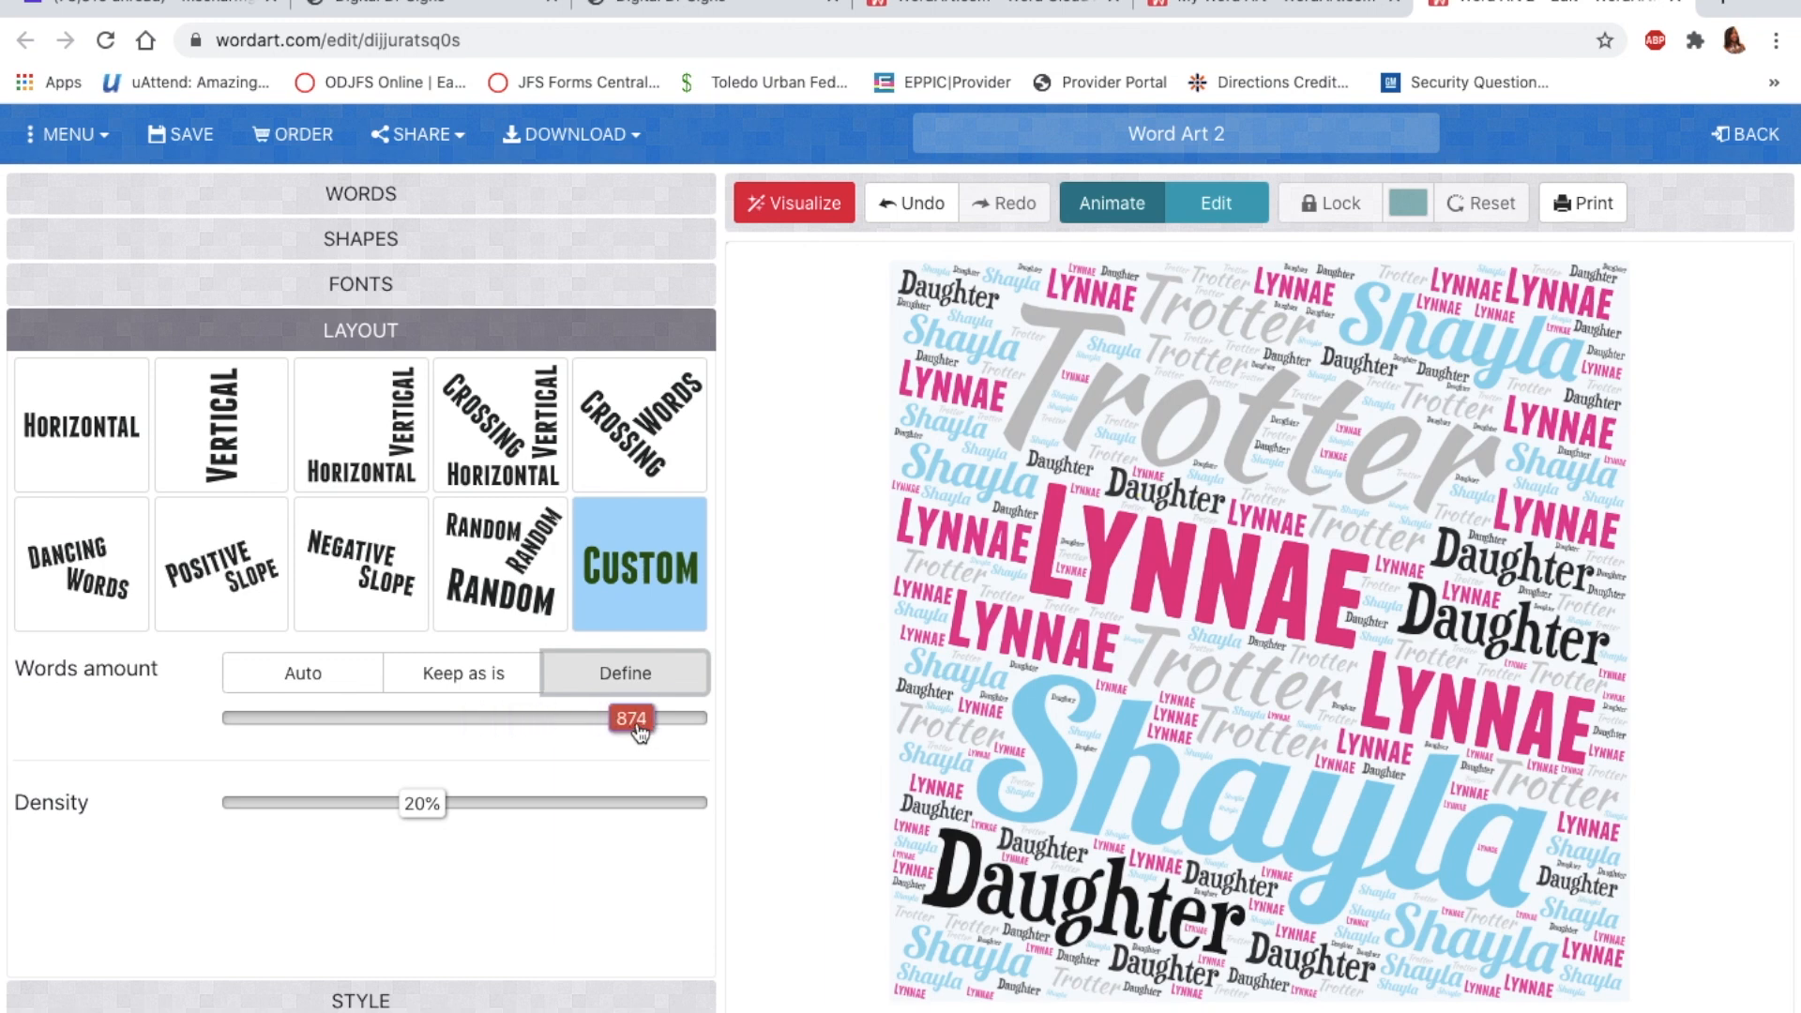
drag(640, 733, 688, 733)
drag(688, 733, 451, 733)
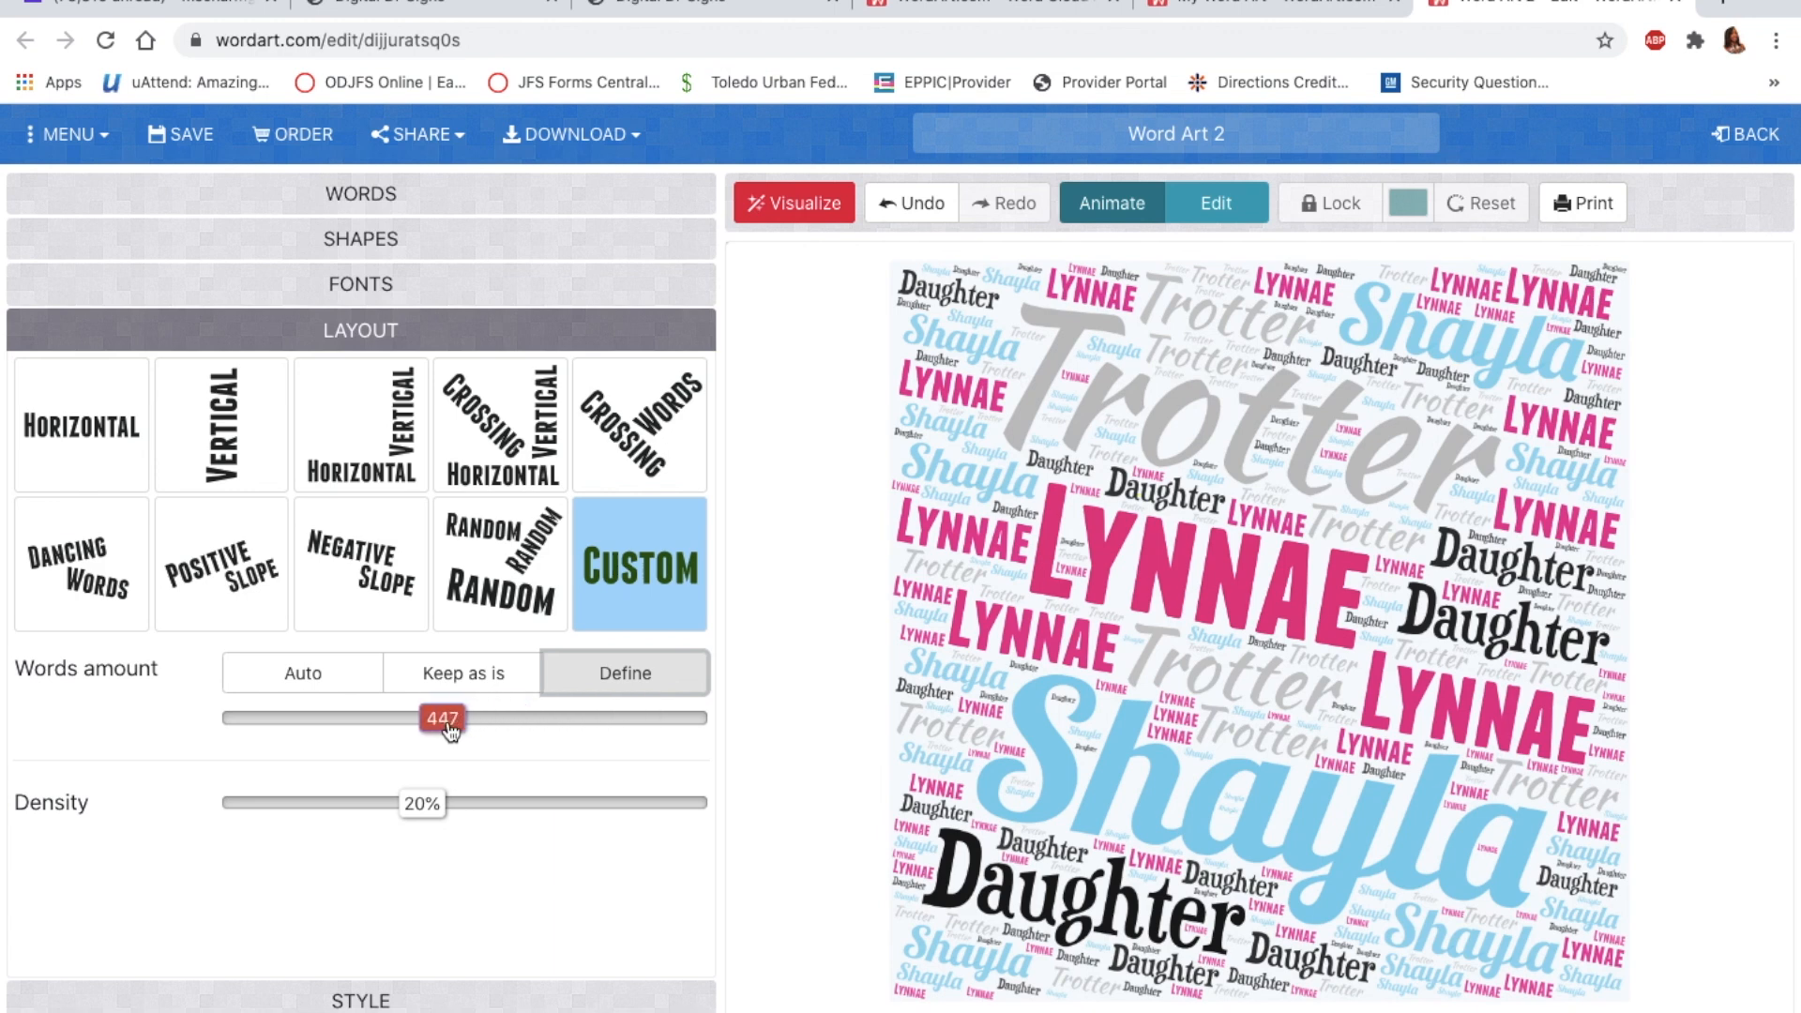
click(804, 205)
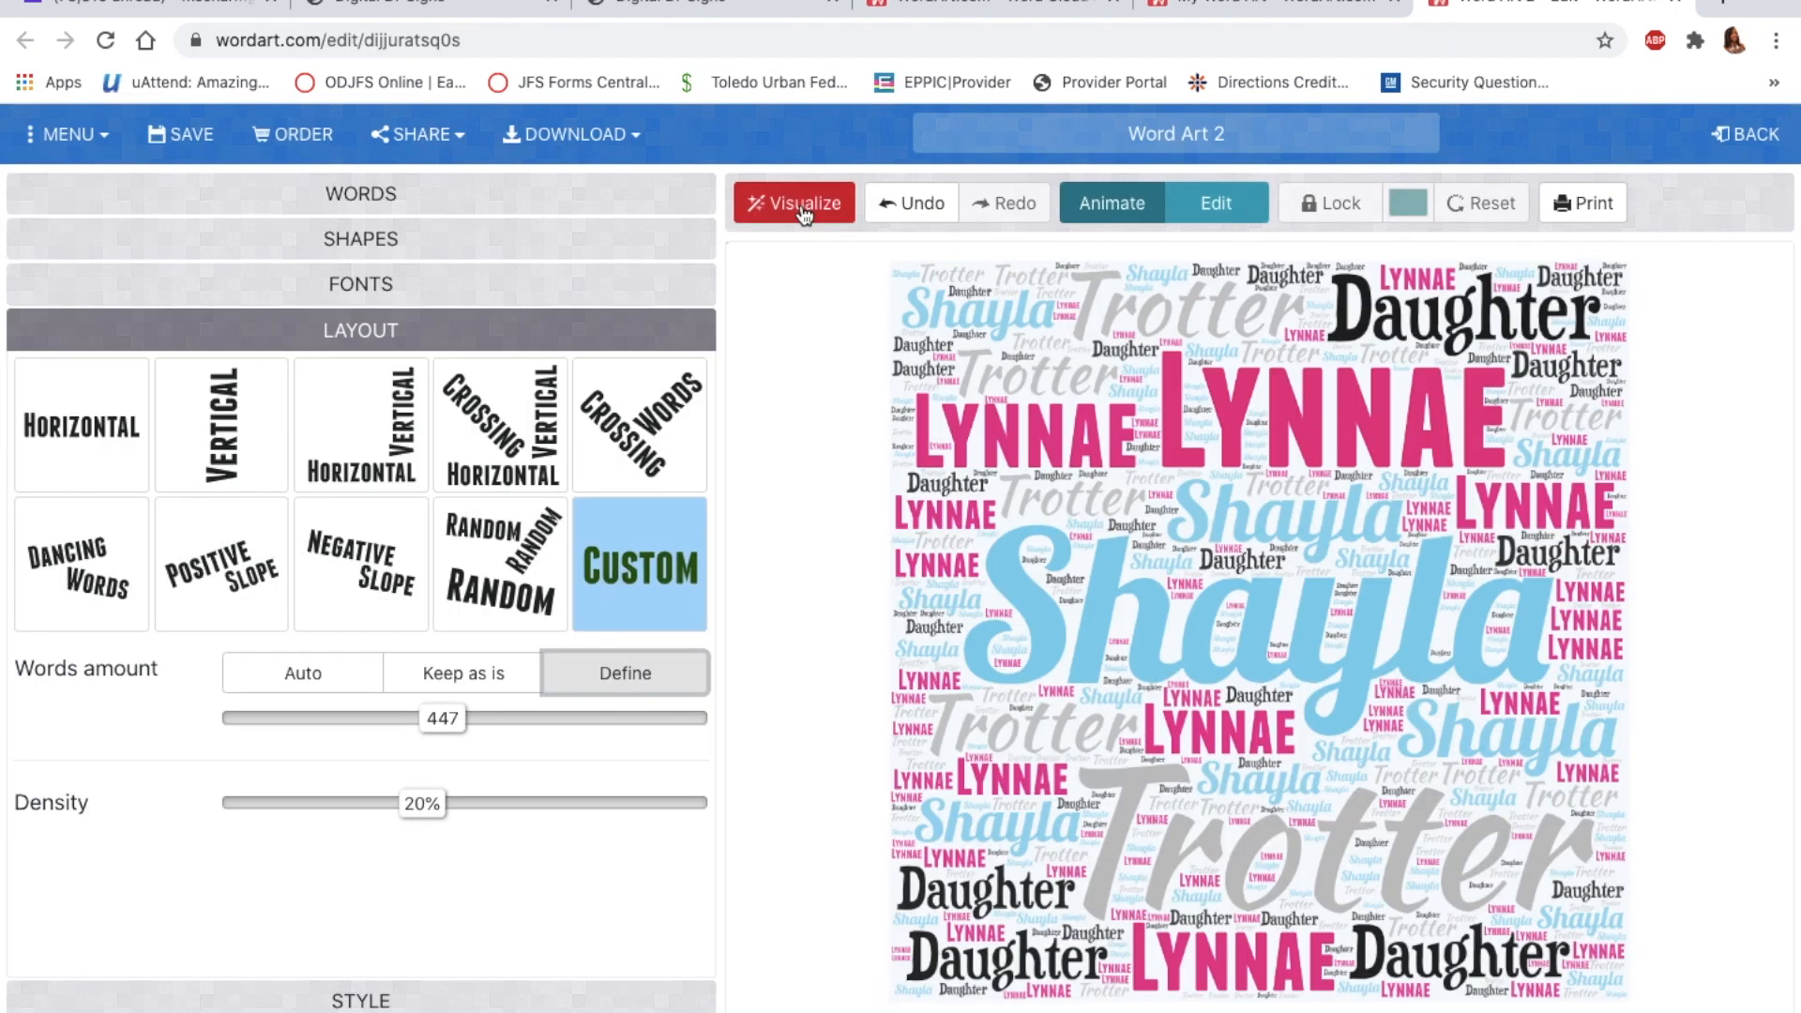
Step: Preview the maximum 986 words, then settle on 283 words and redraw
drag(454, 725, 690, 722)
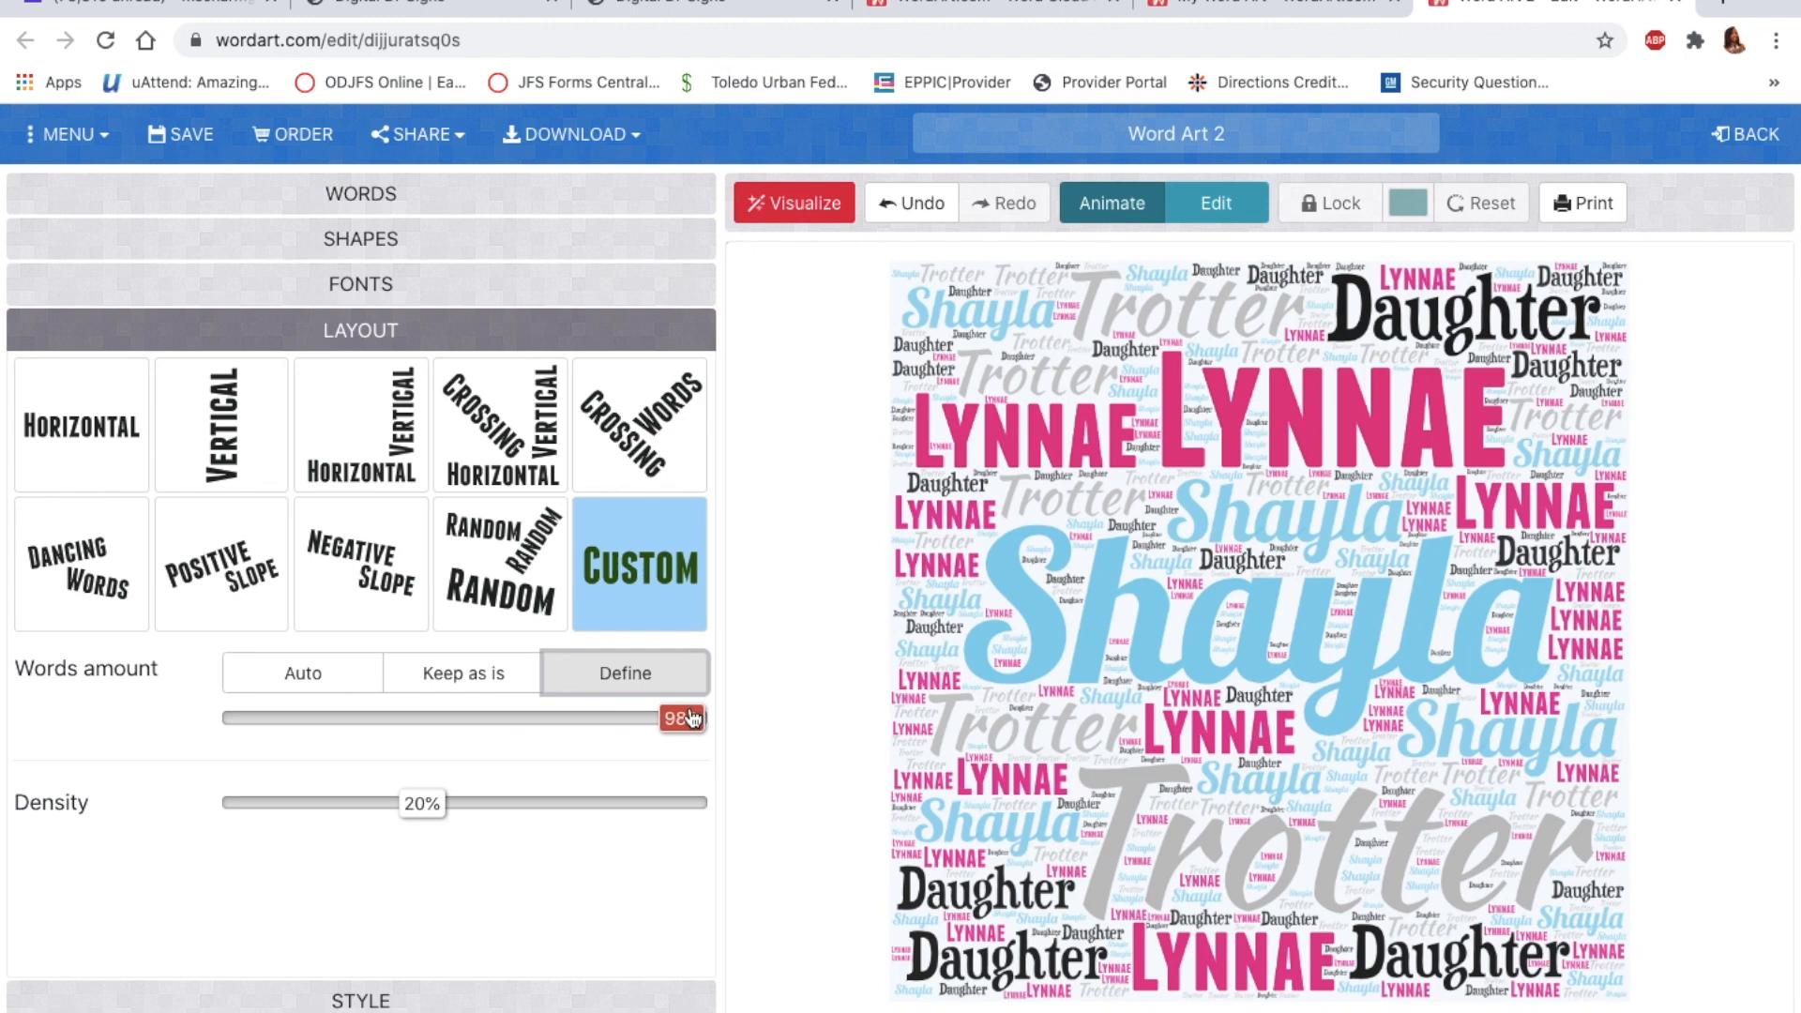
click(807, 205)
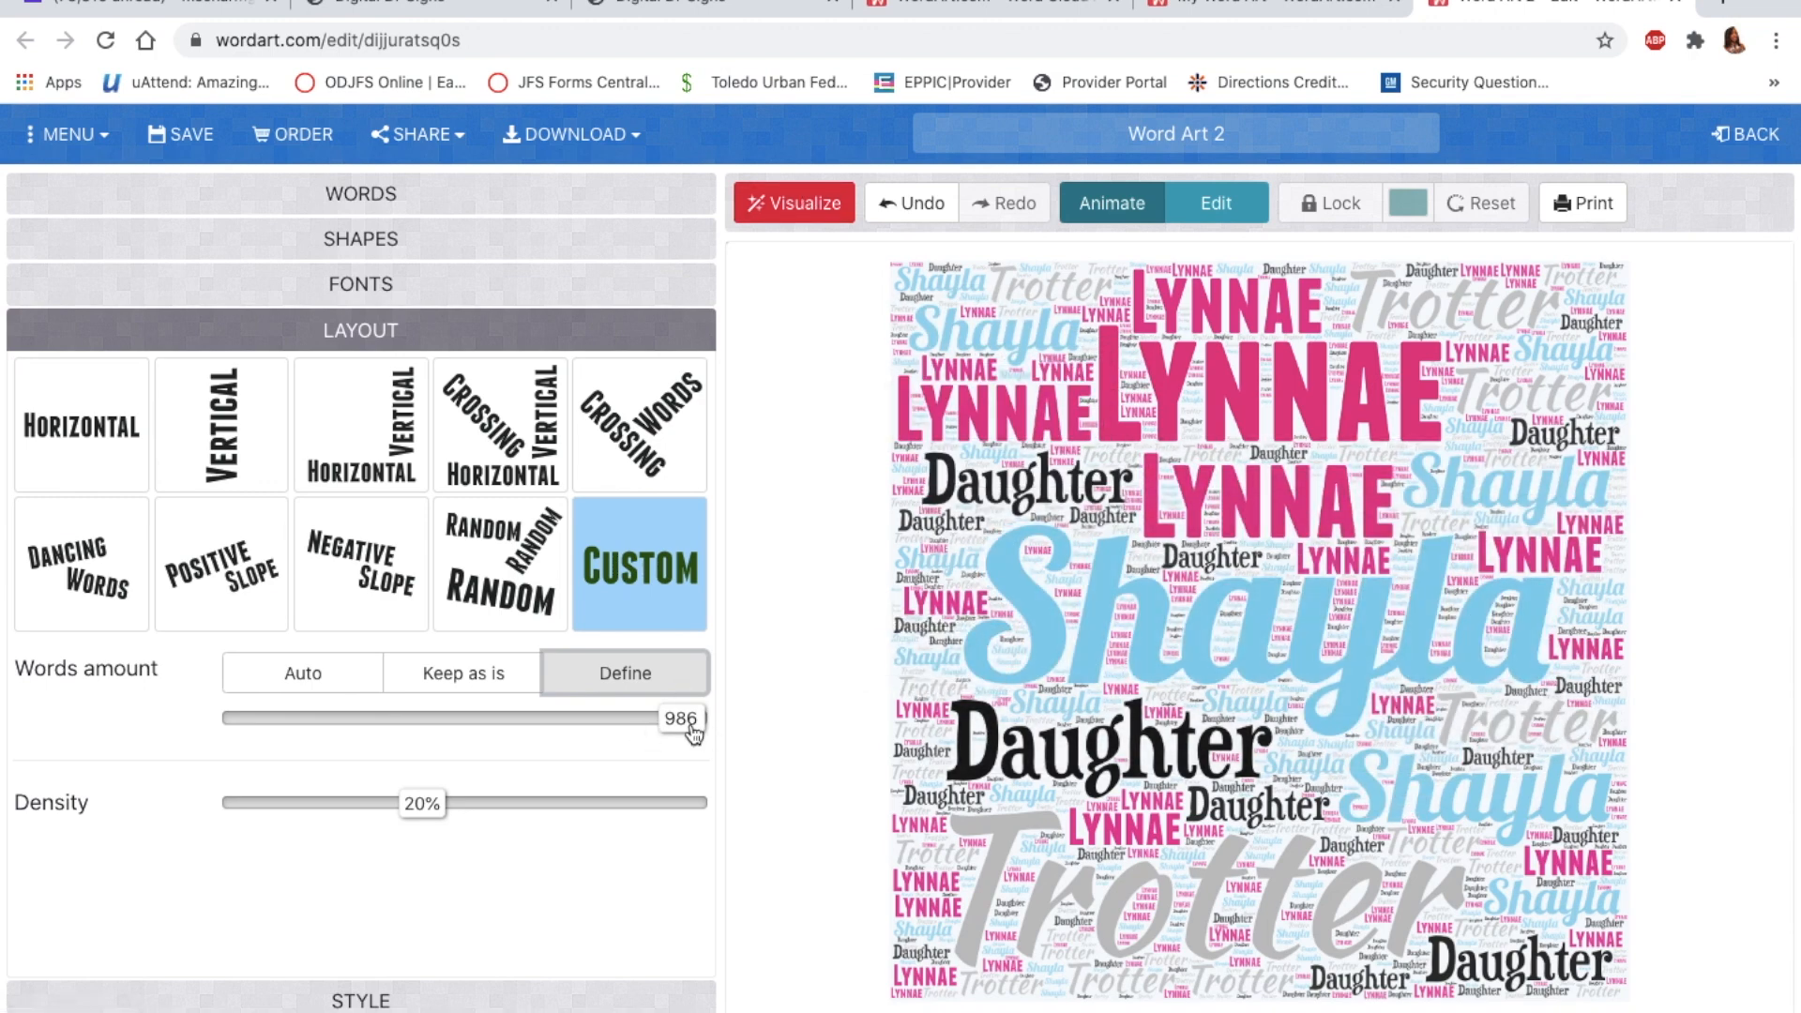
drag(693, 732, 383, 734)
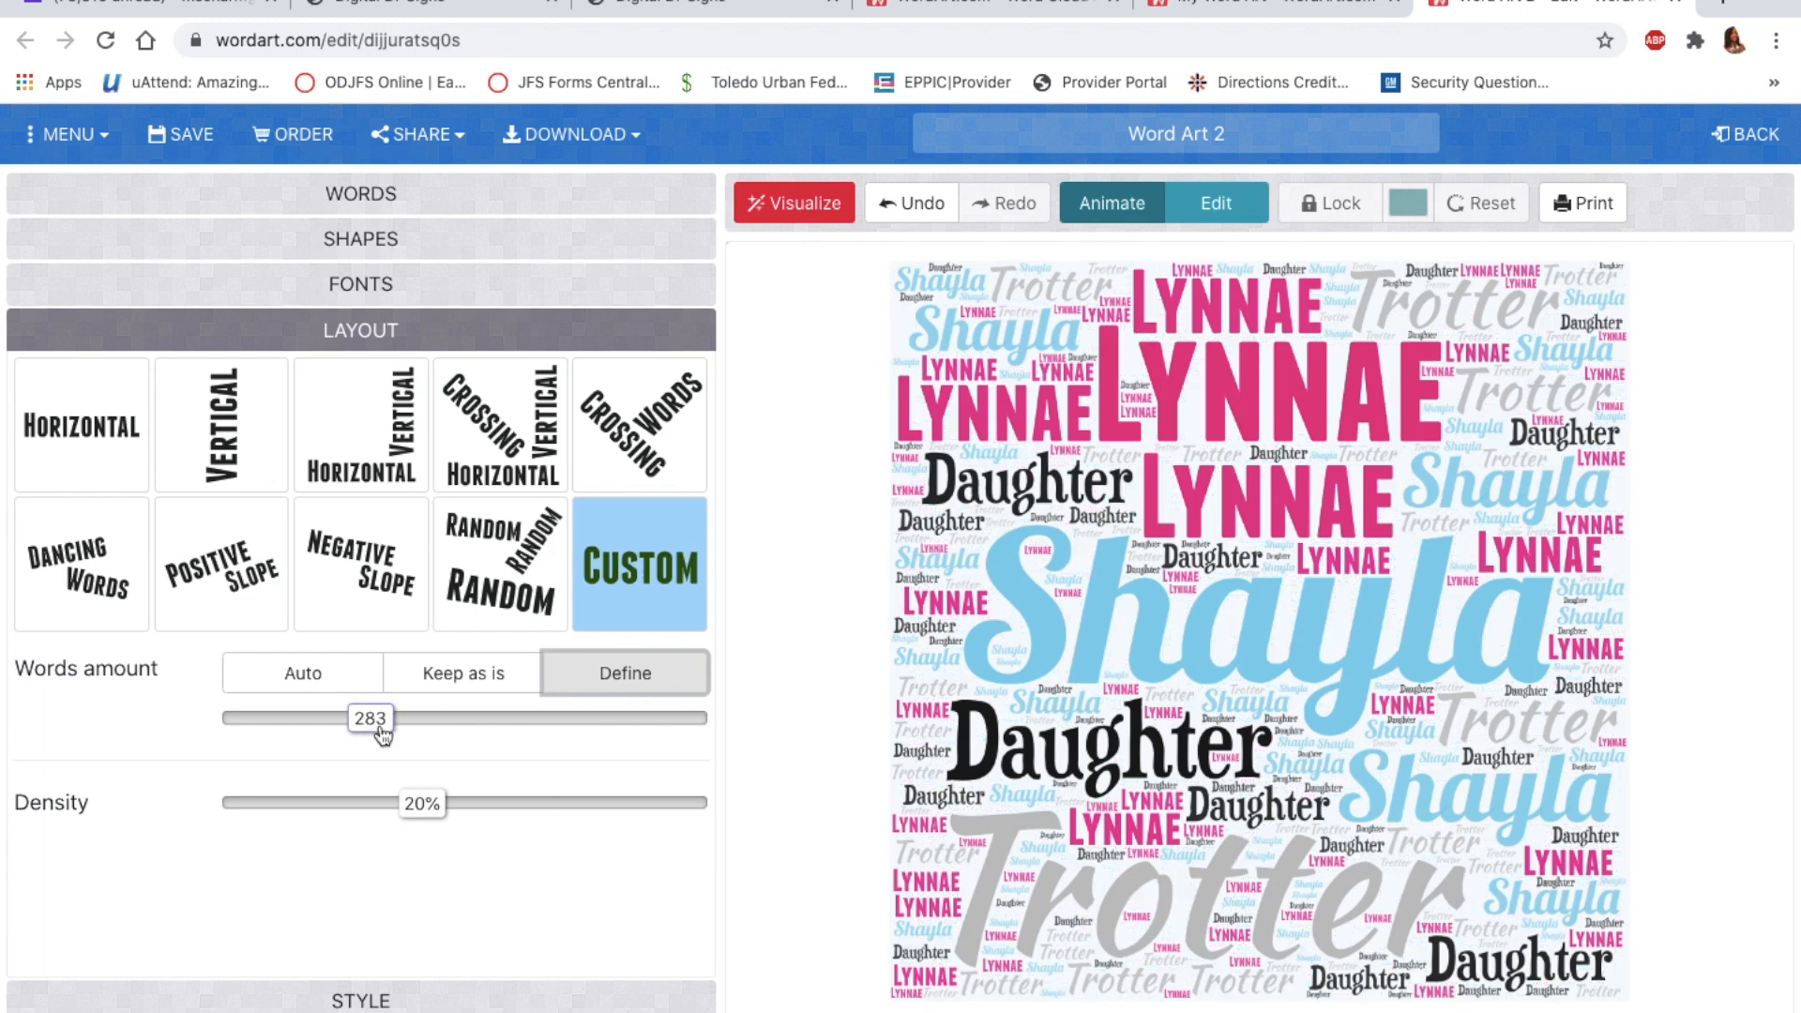
click(822, 202)
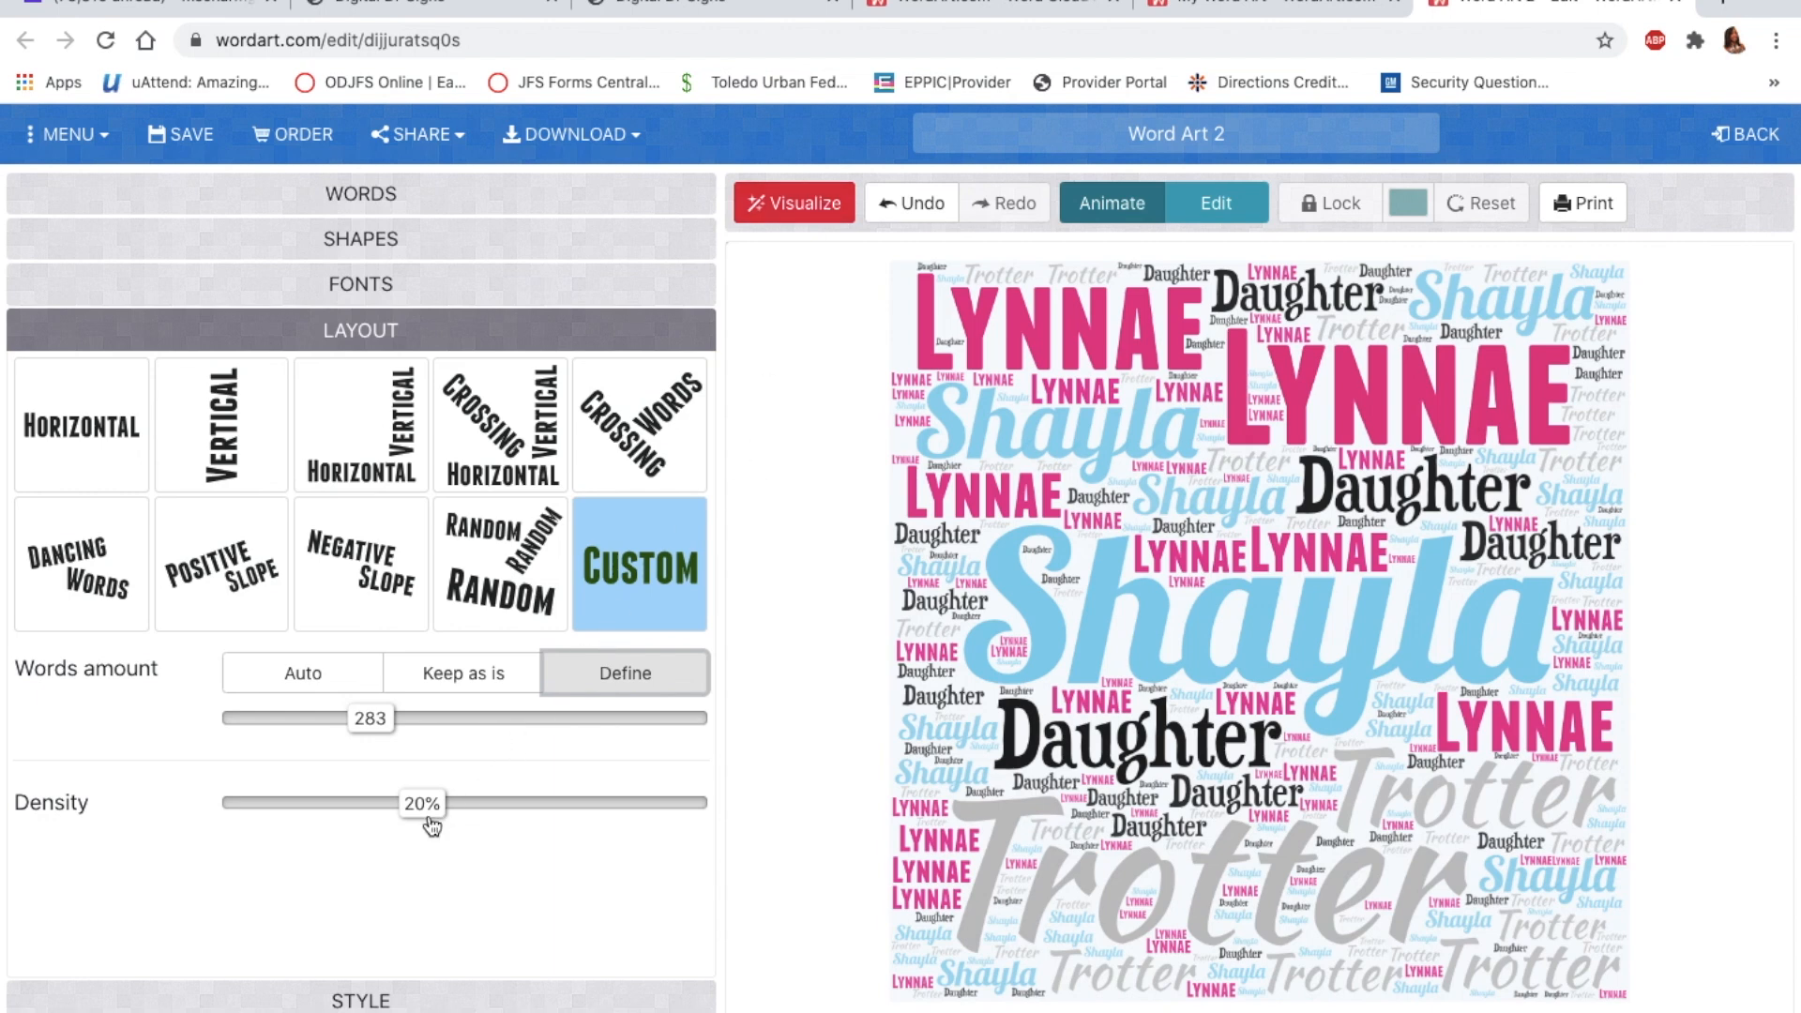
Step: Preview 11% and 38% word density, then return to 20% and regenerate
drag(425, 814, 352, 822)
click(797, 197)
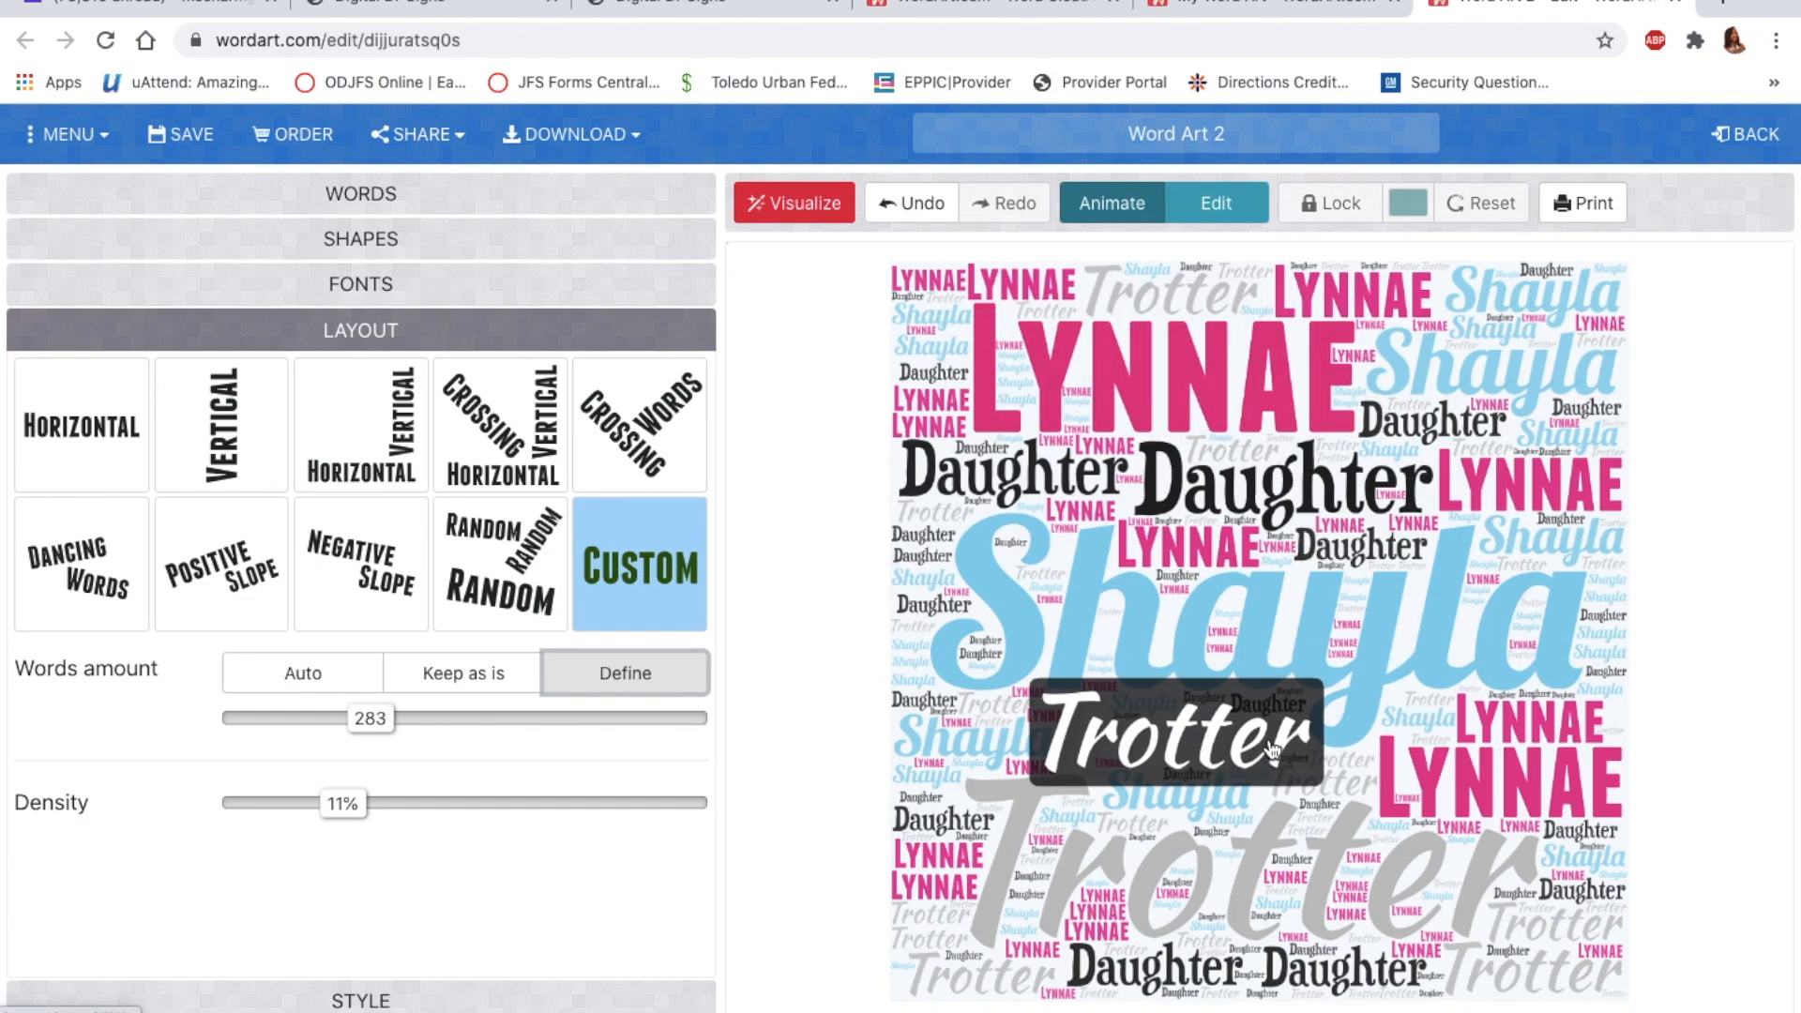
drag(343, 804, 582, 804)
click(808, 210)
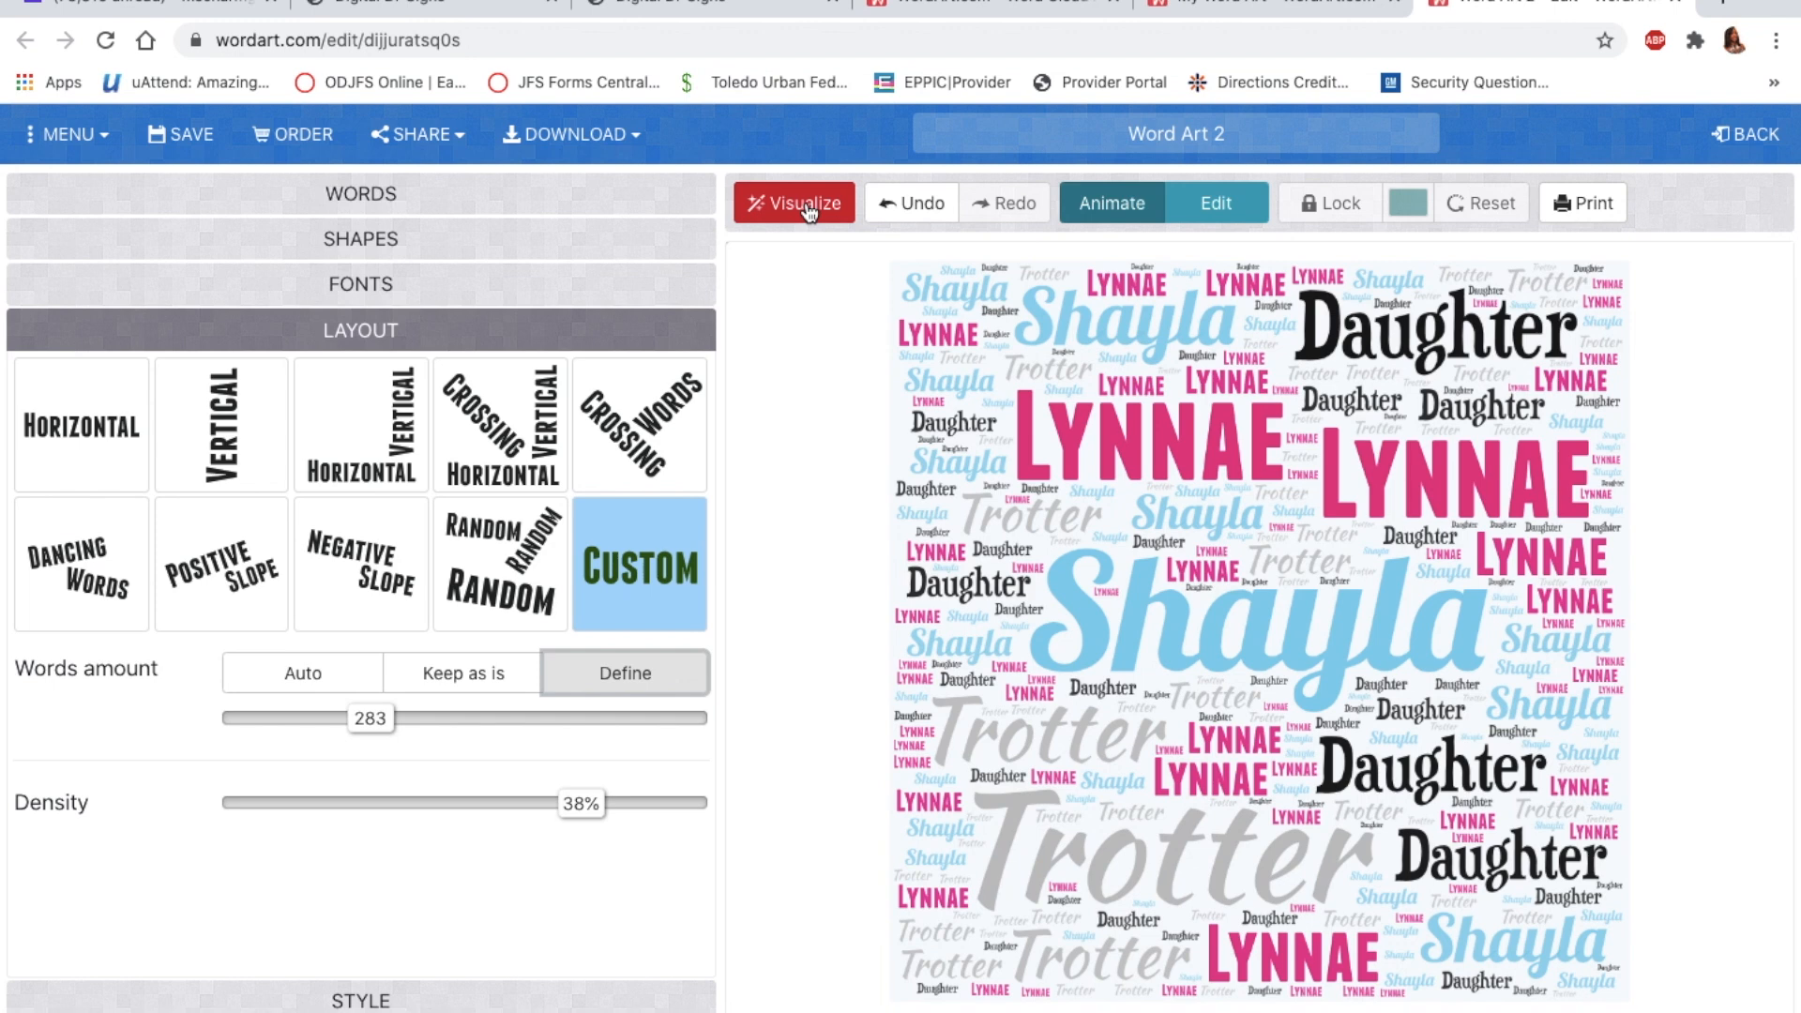
drag(582, 813, 432, 813)
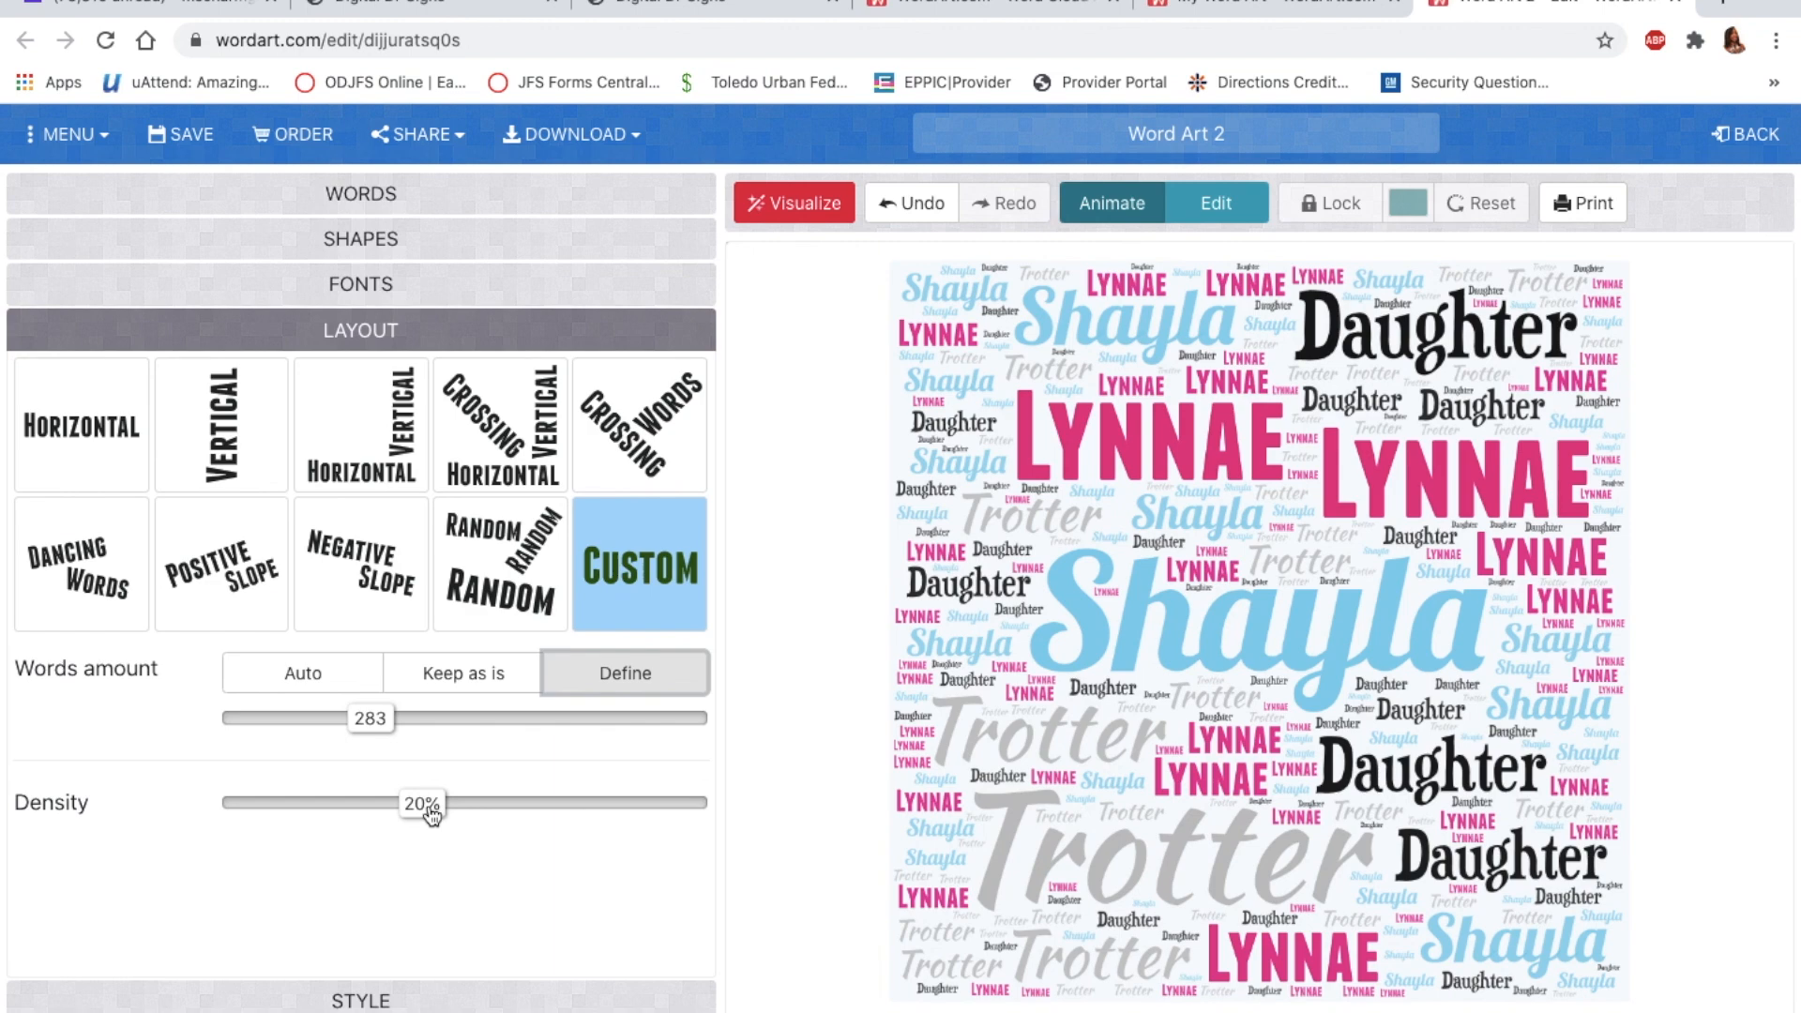
click(811, 201)
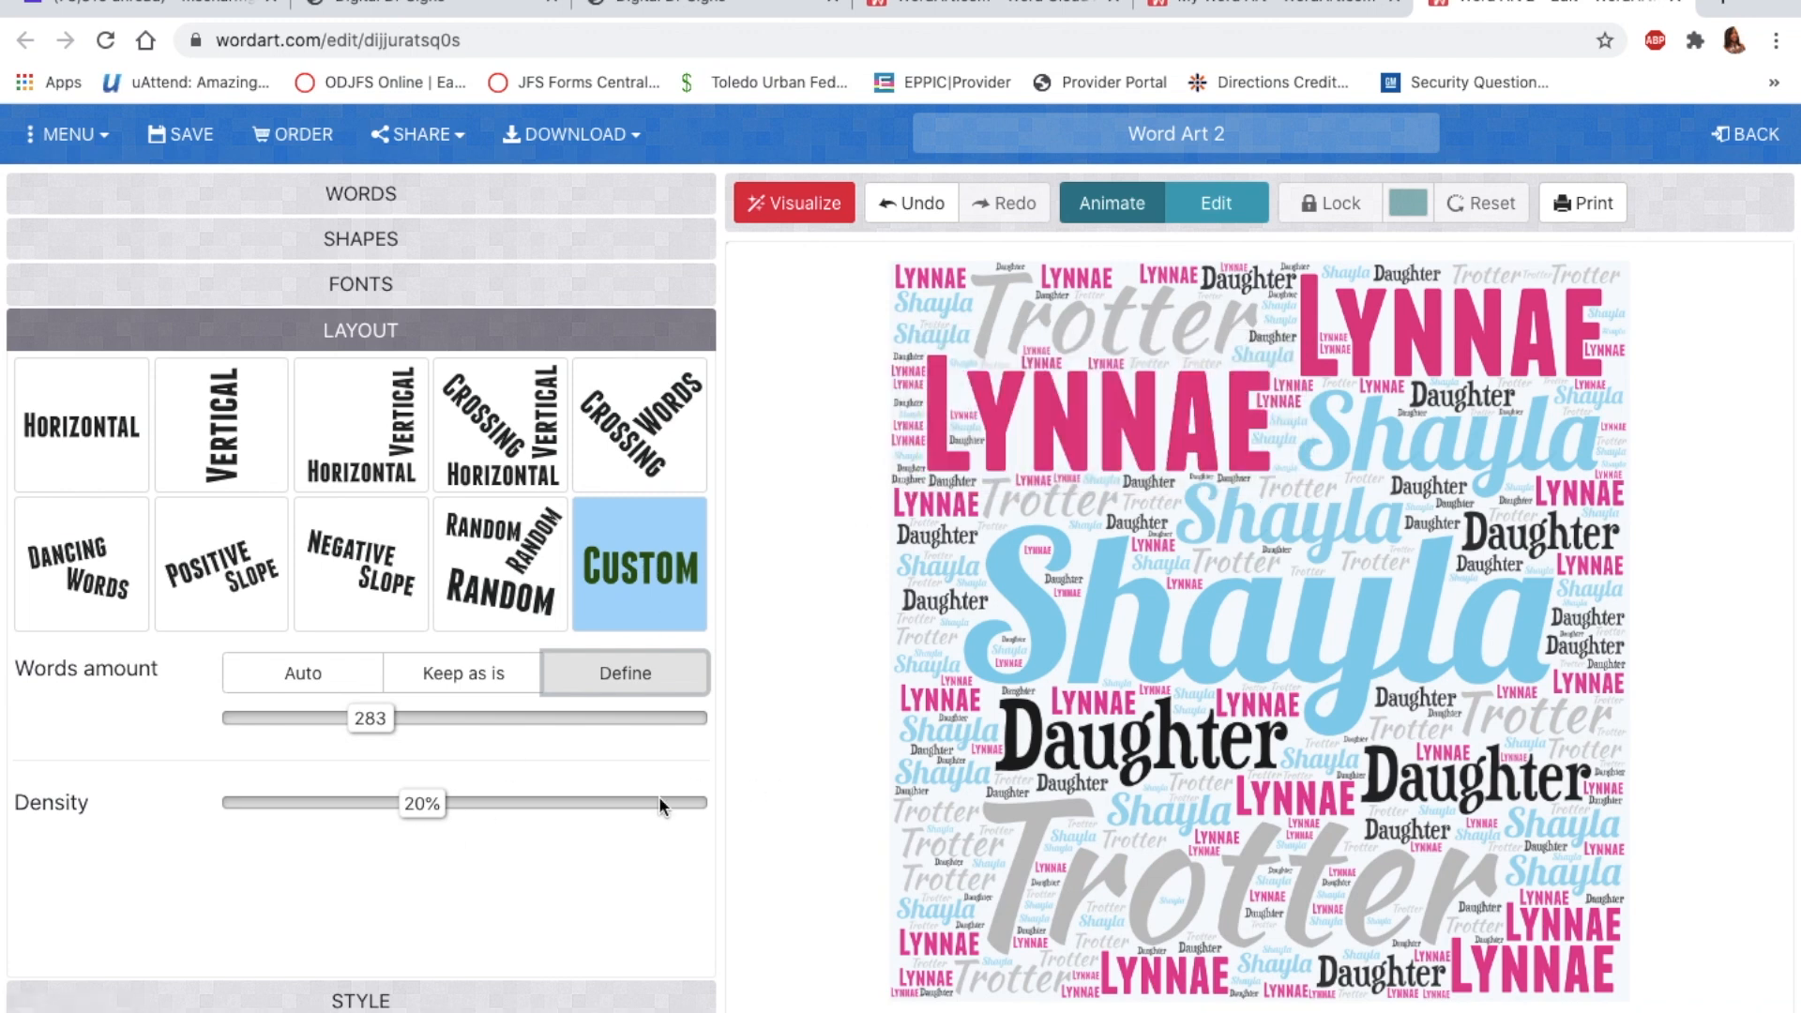
click(366, 1002)
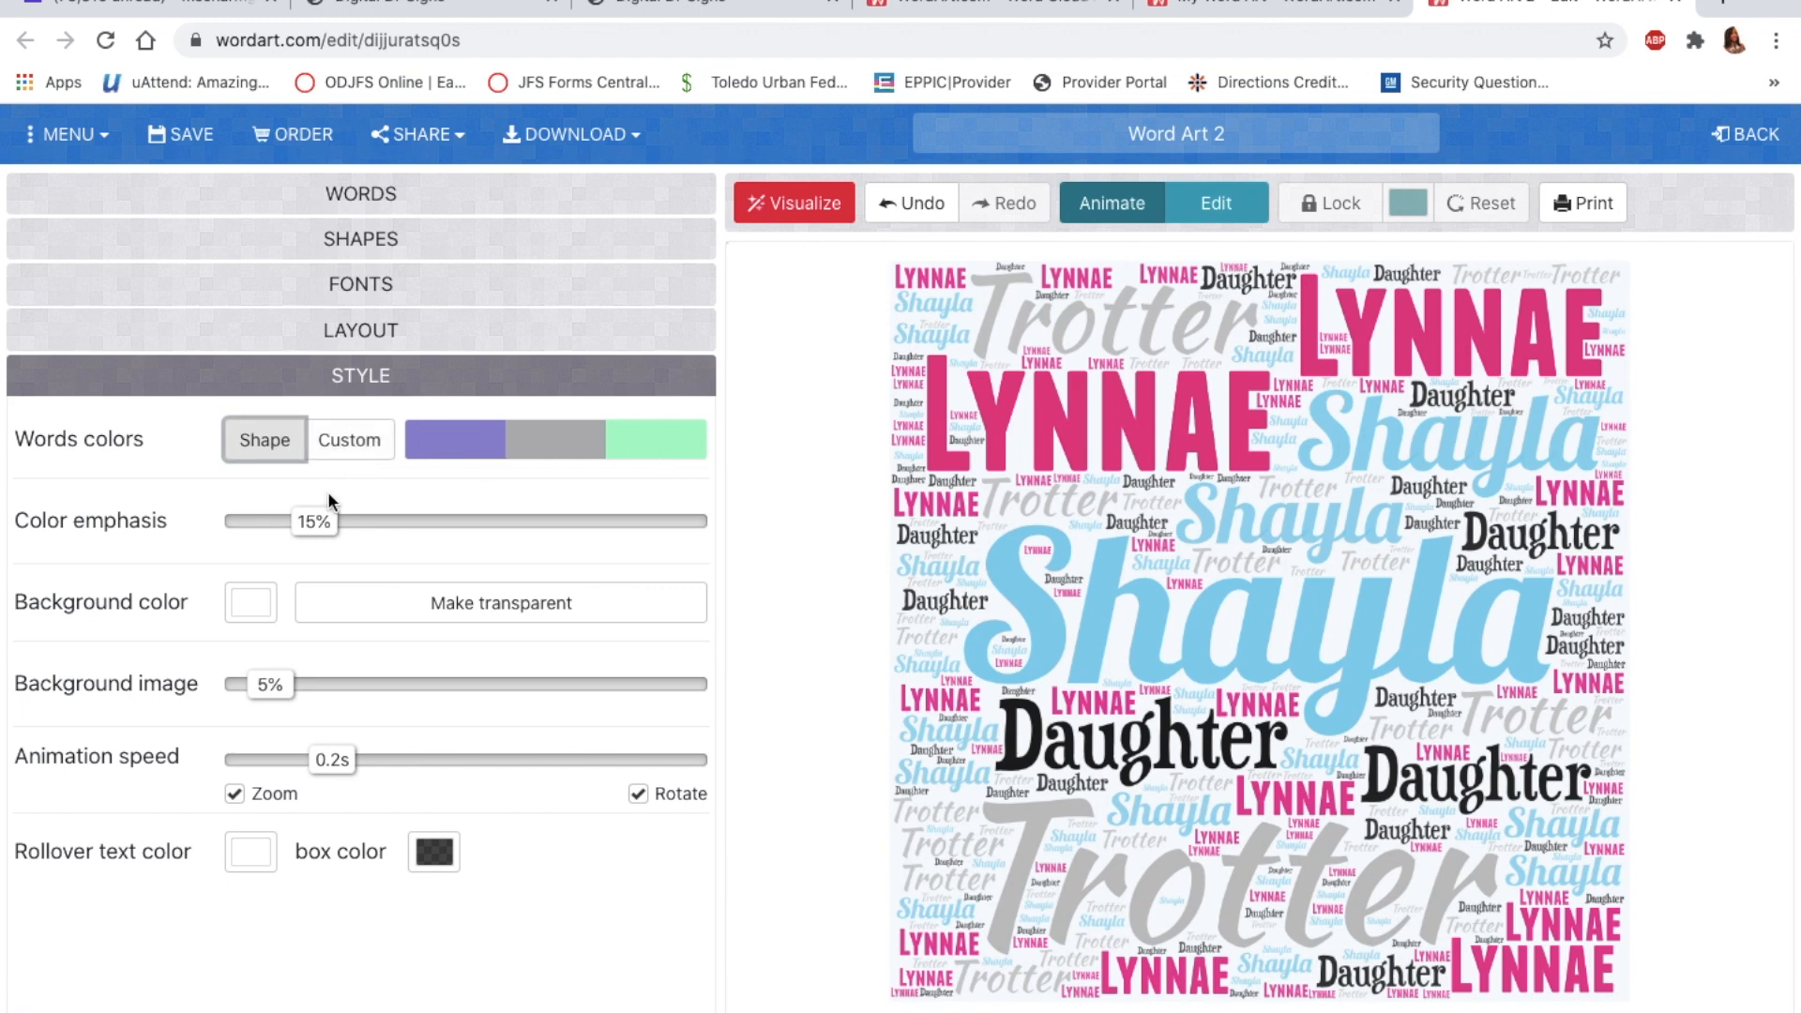
Step: Raise colour emphasis to 50%, and leave the background image at 5% after testing it
drag(319, 530, 475, 539)
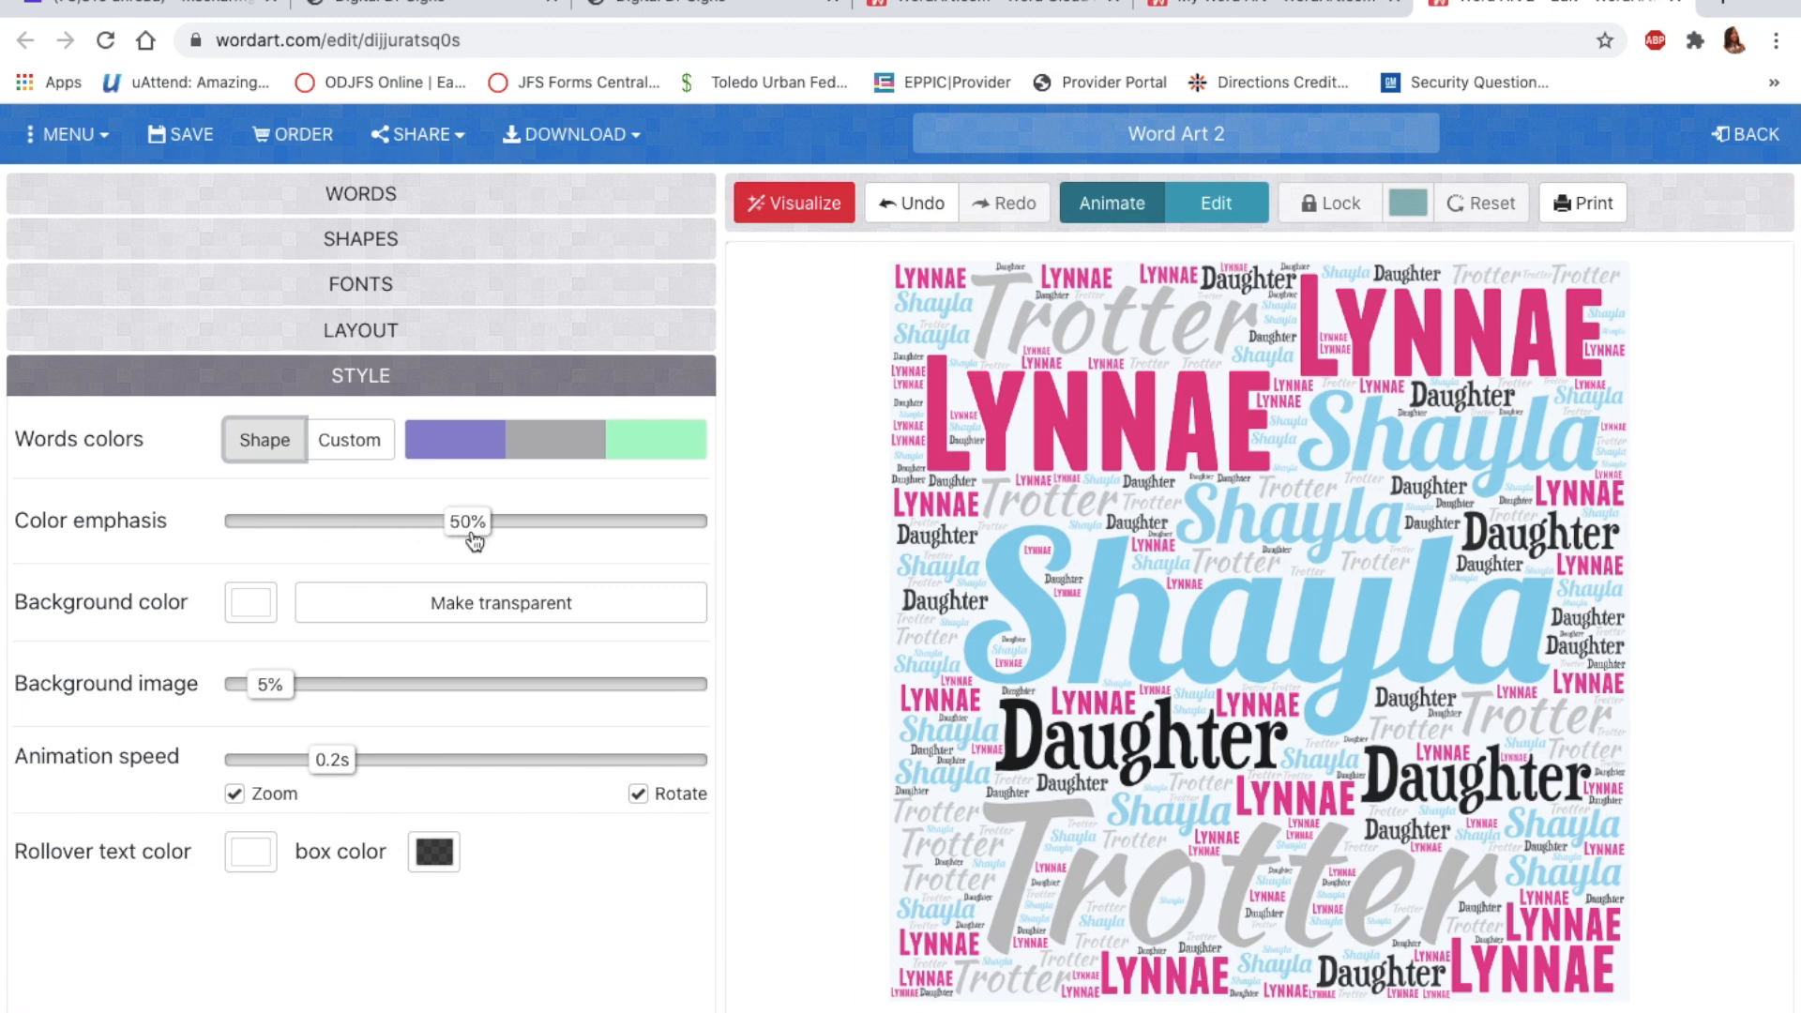
click(795, 203)
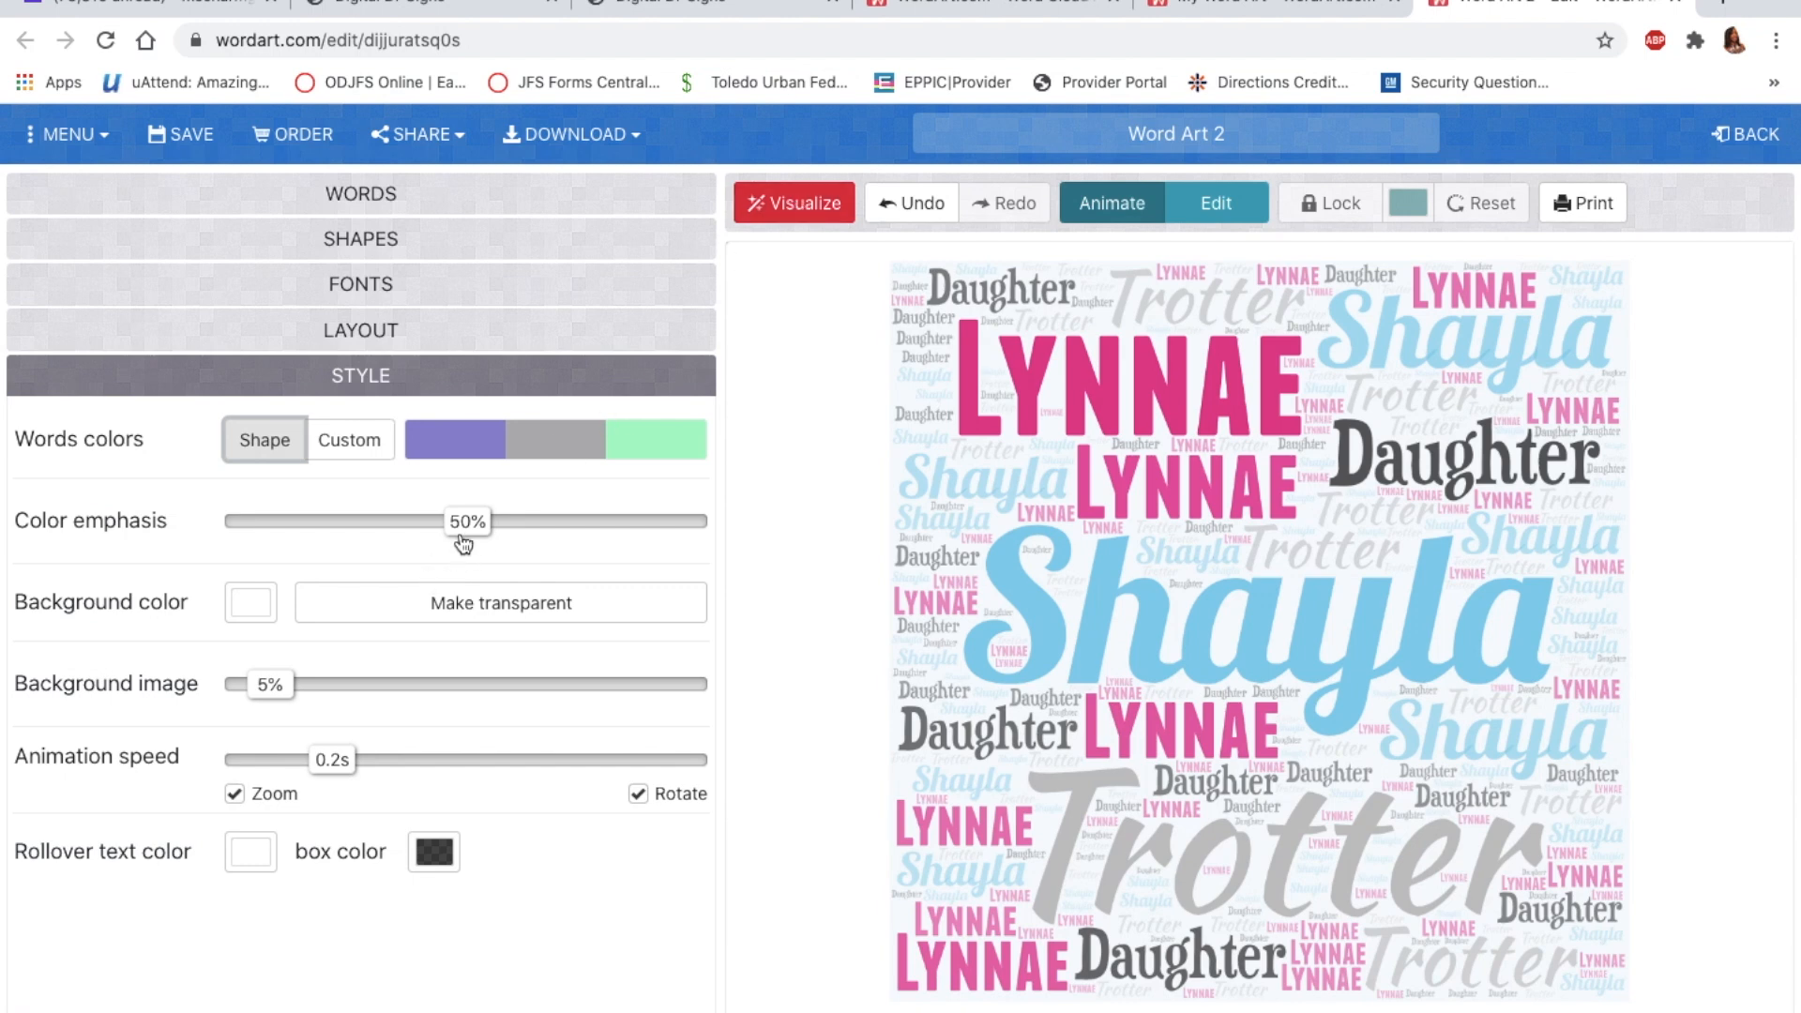
drag(272, 699, 432, 699)
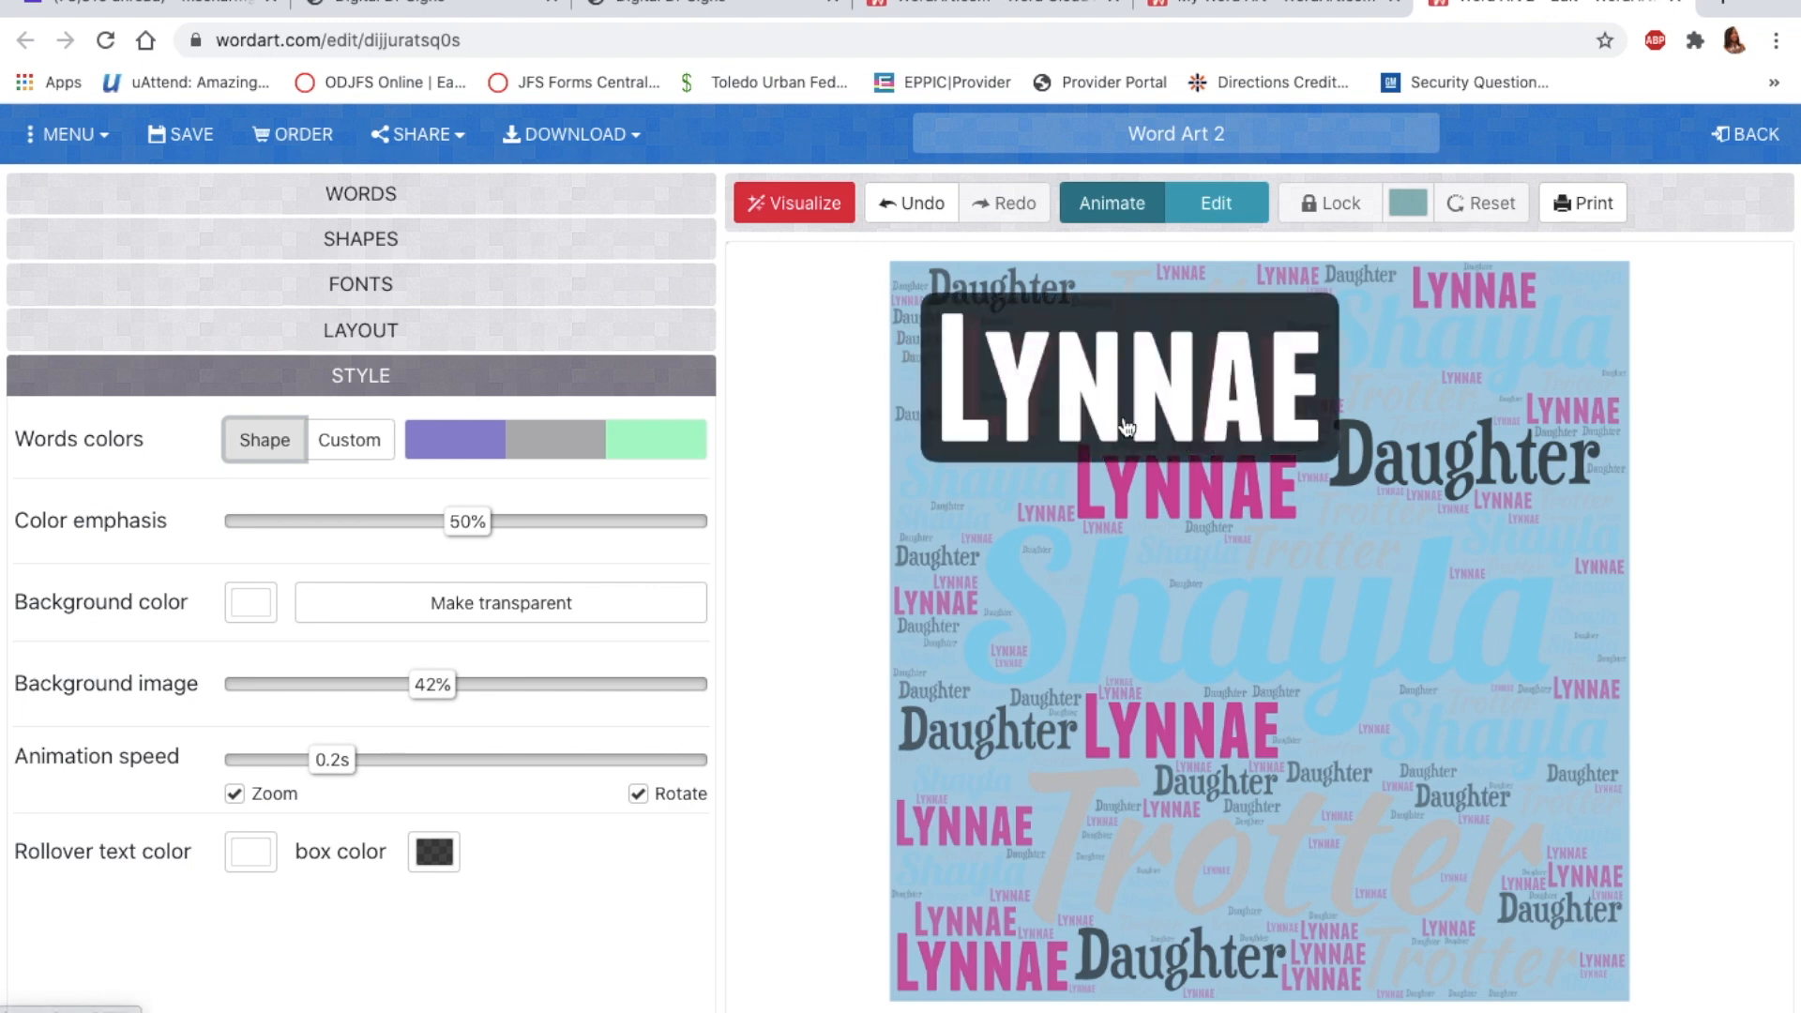
drag(442, 699, 277, 692)
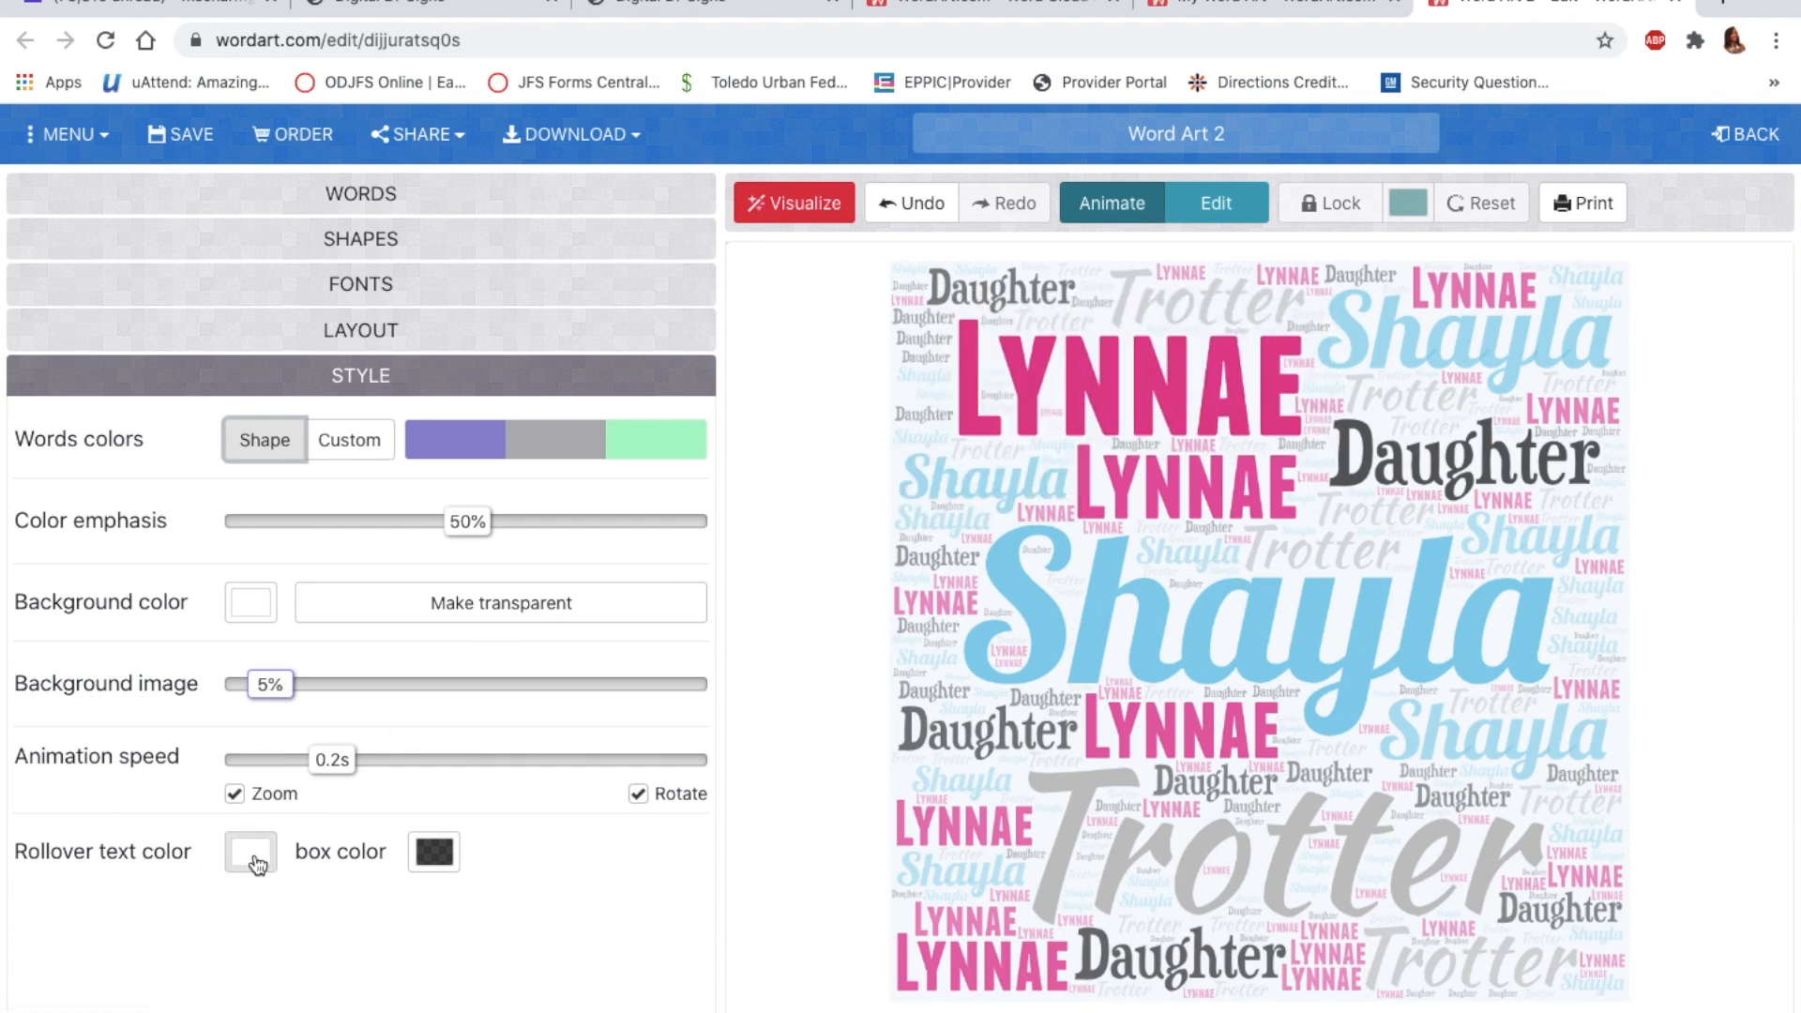
Step: Make the rollover box white and redraw the word cloud
click(441, 863)
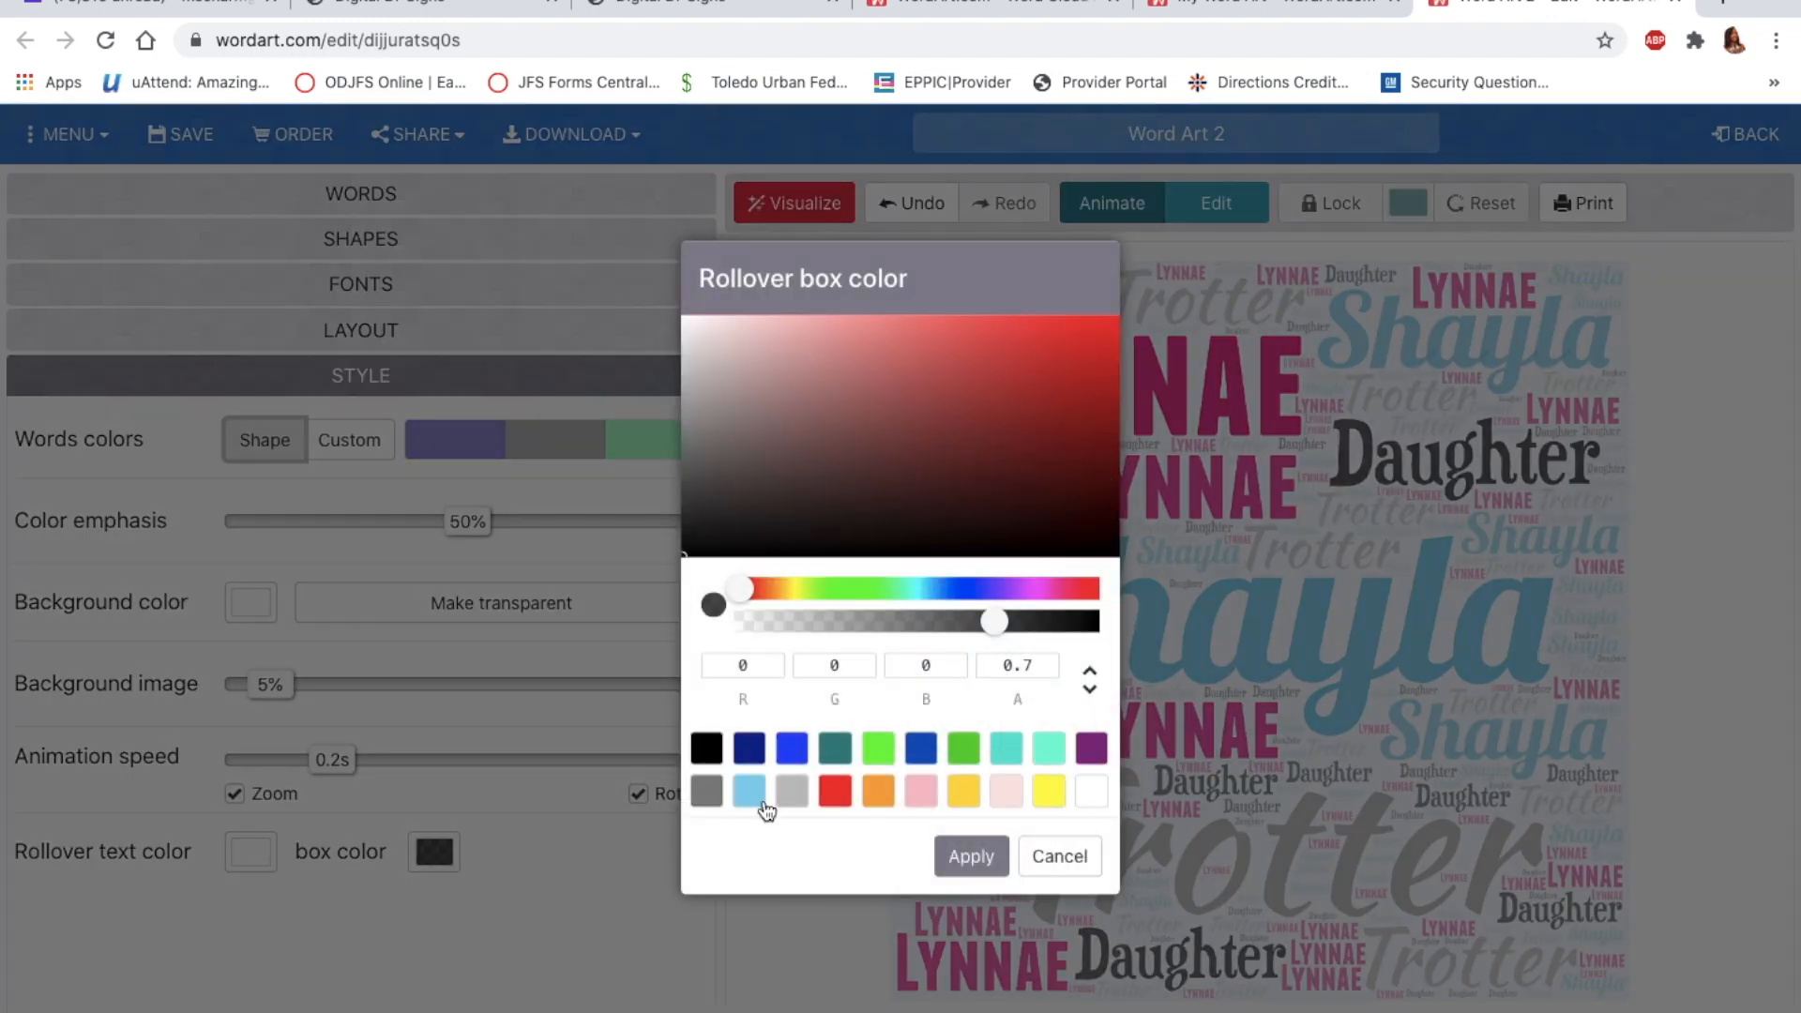
click(1093, 795)
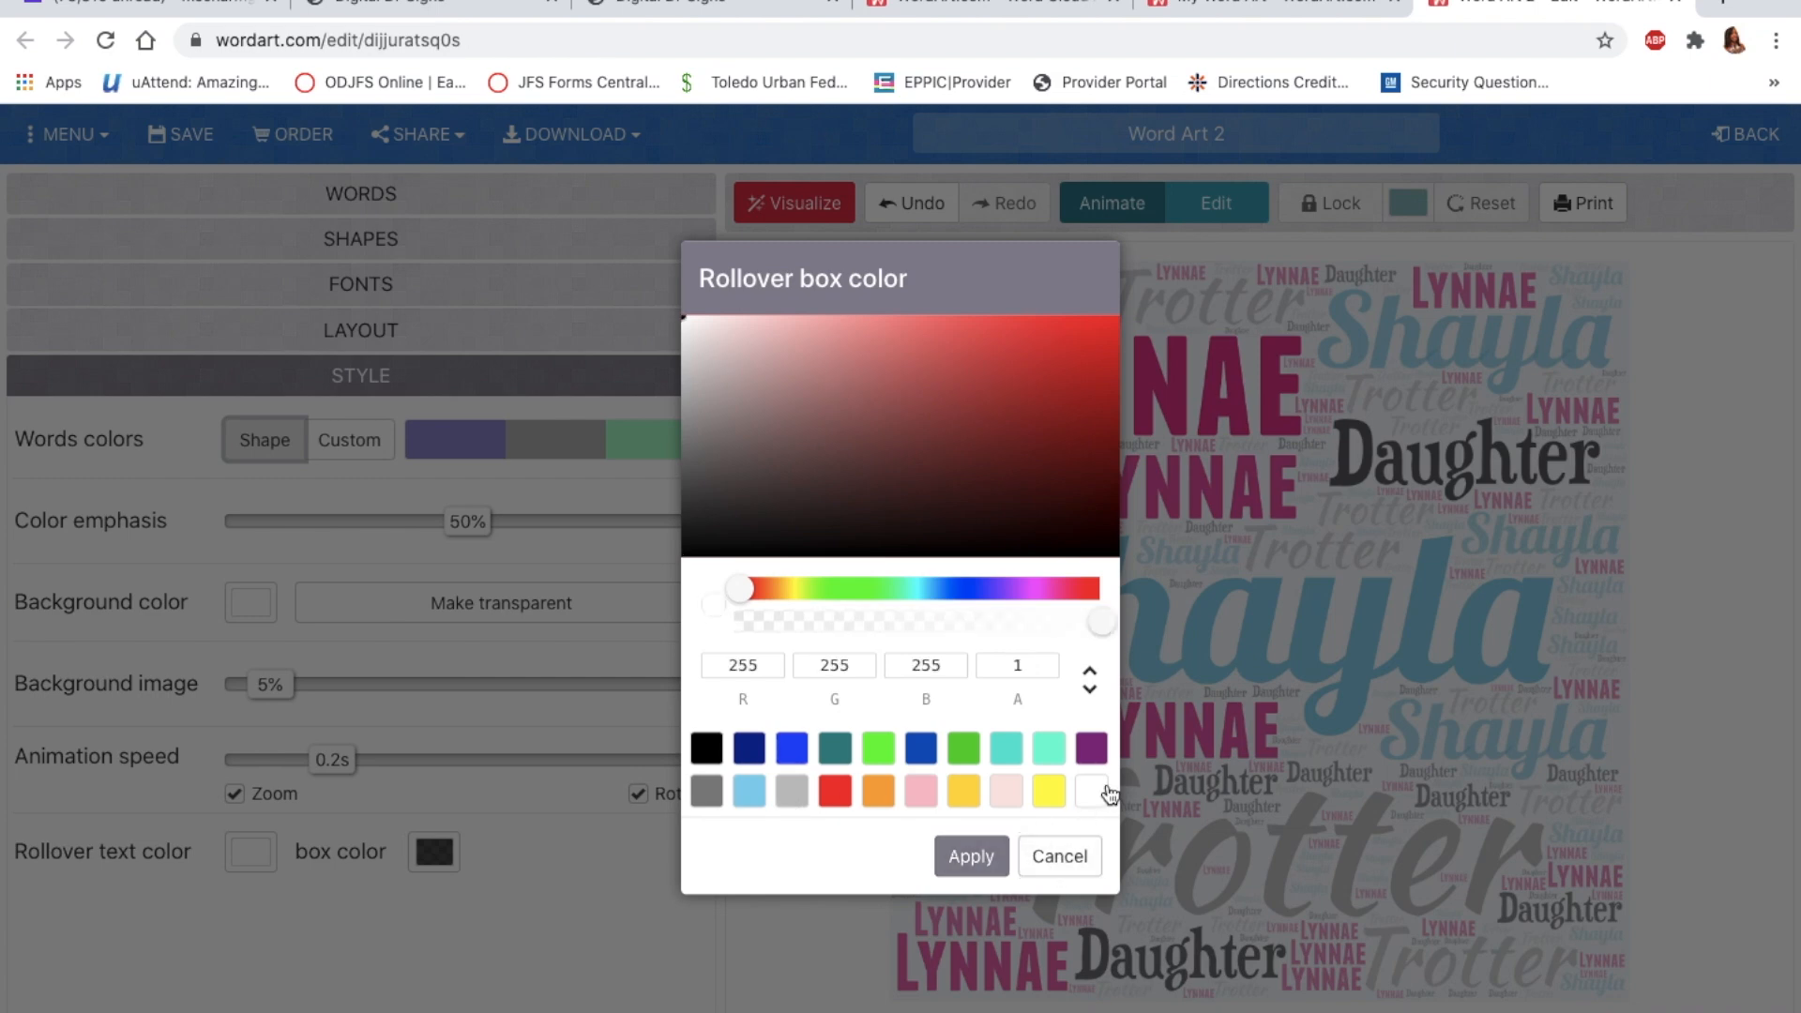
click(974, 854)
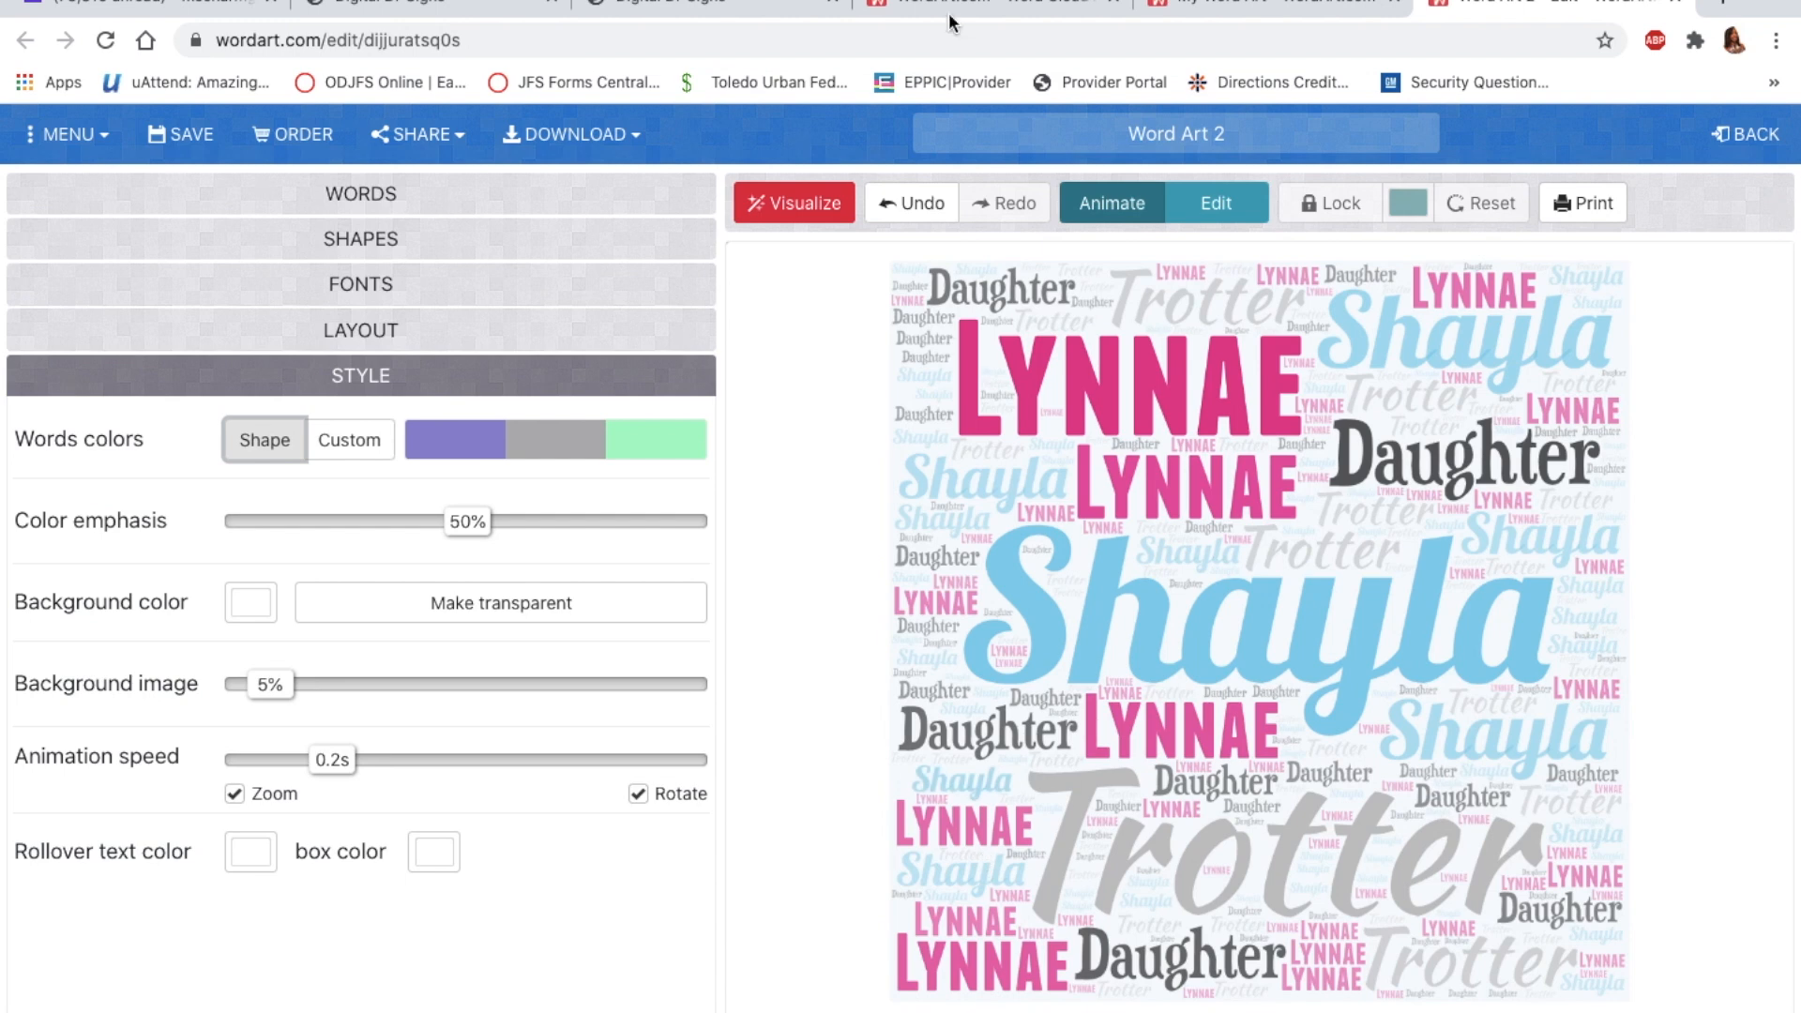
click(830, 204)
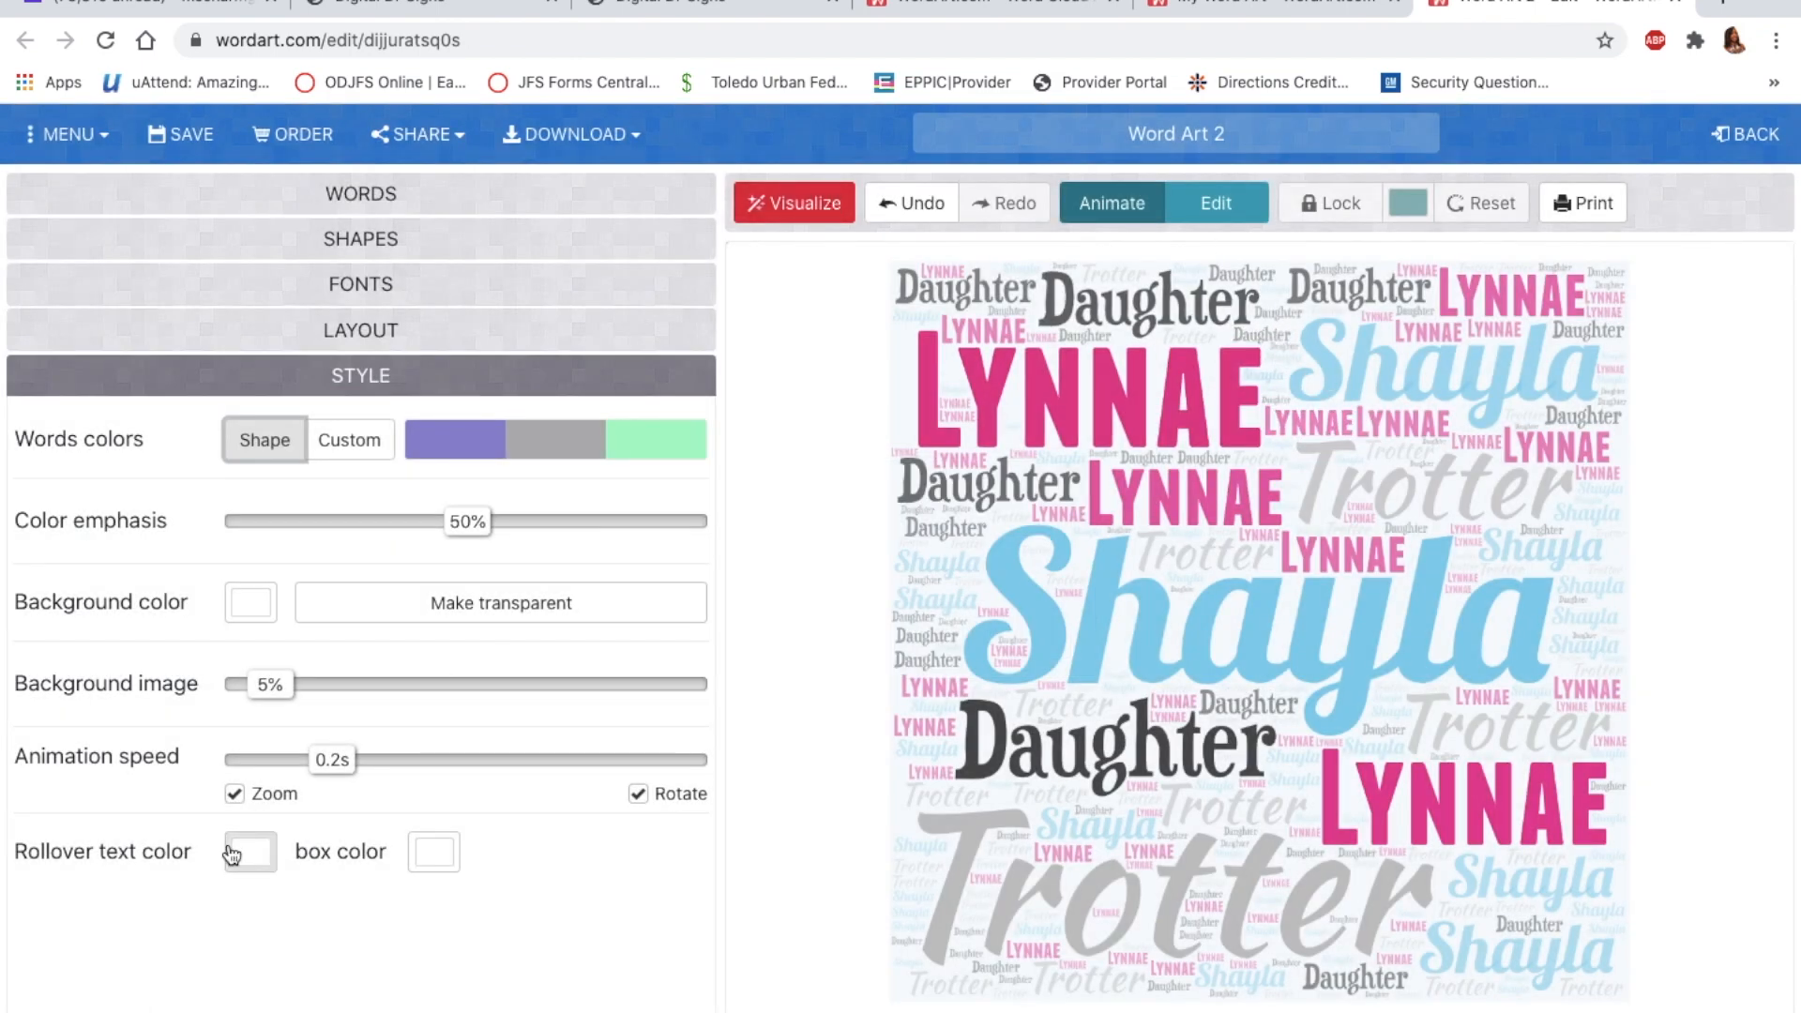
Step: Set Words colors to Custom, save the word art, and download it as Standard PNG
click(374, 456)
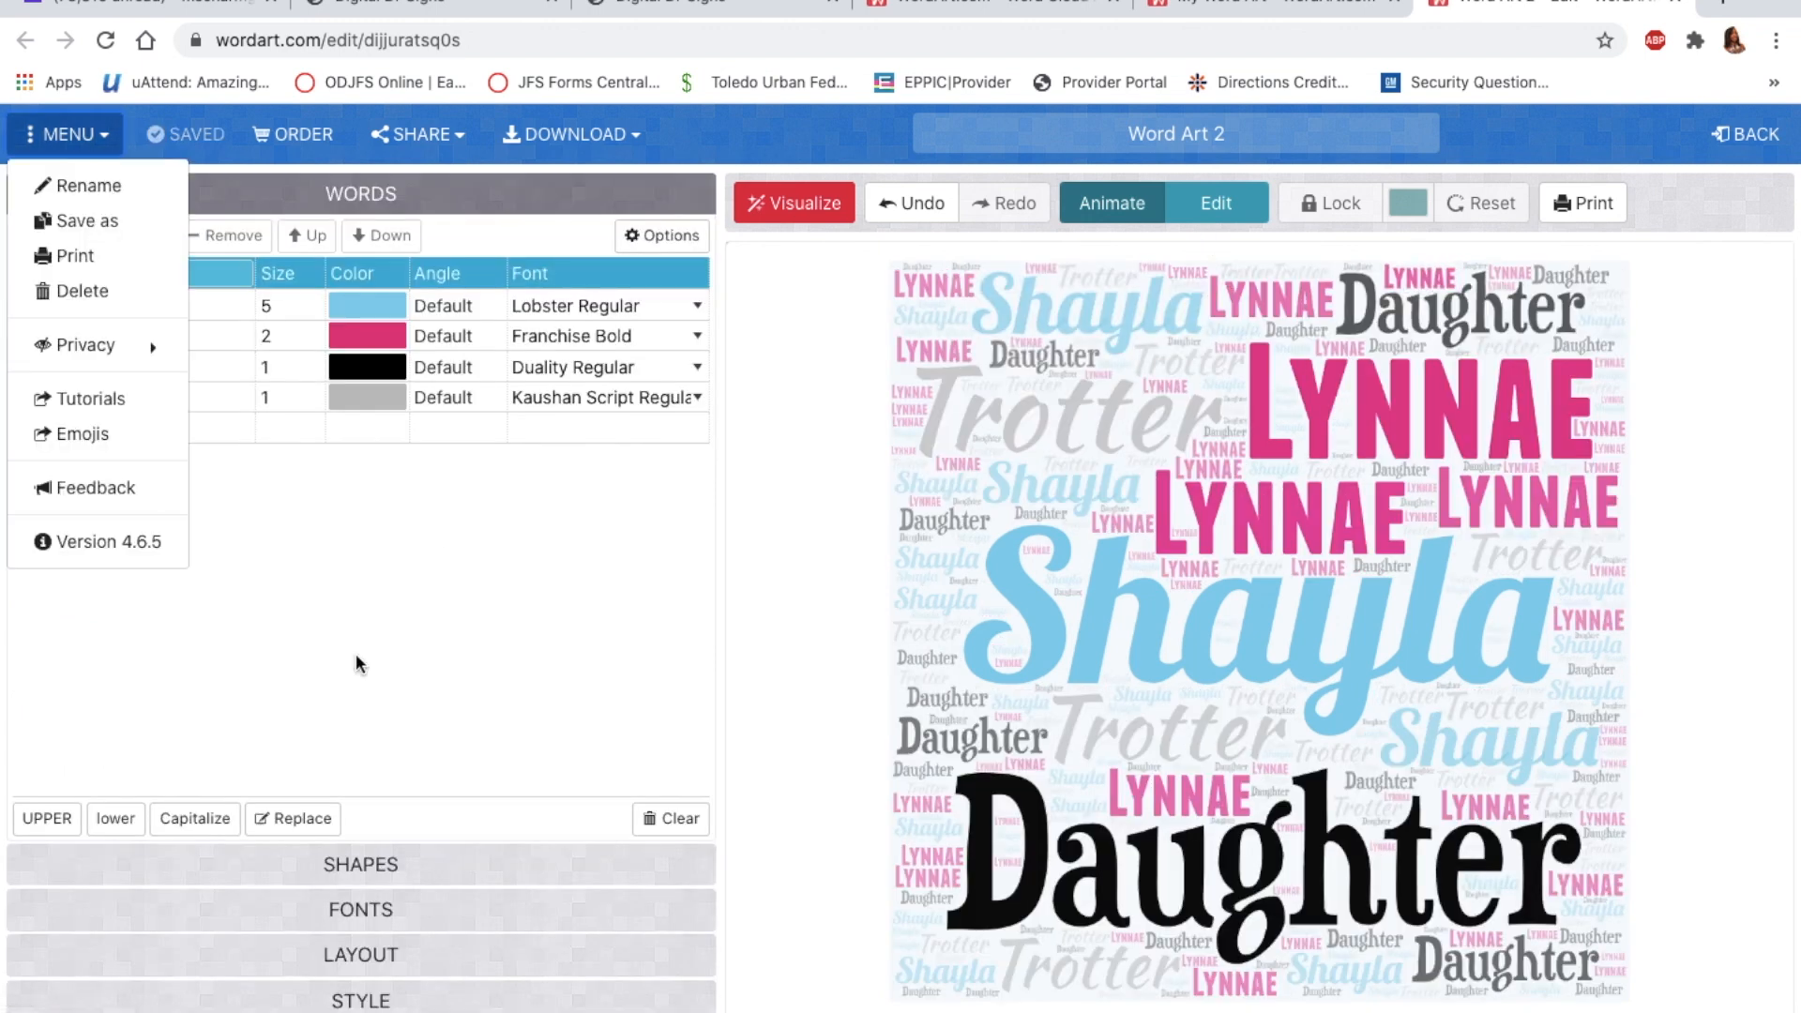
click(356, 653)
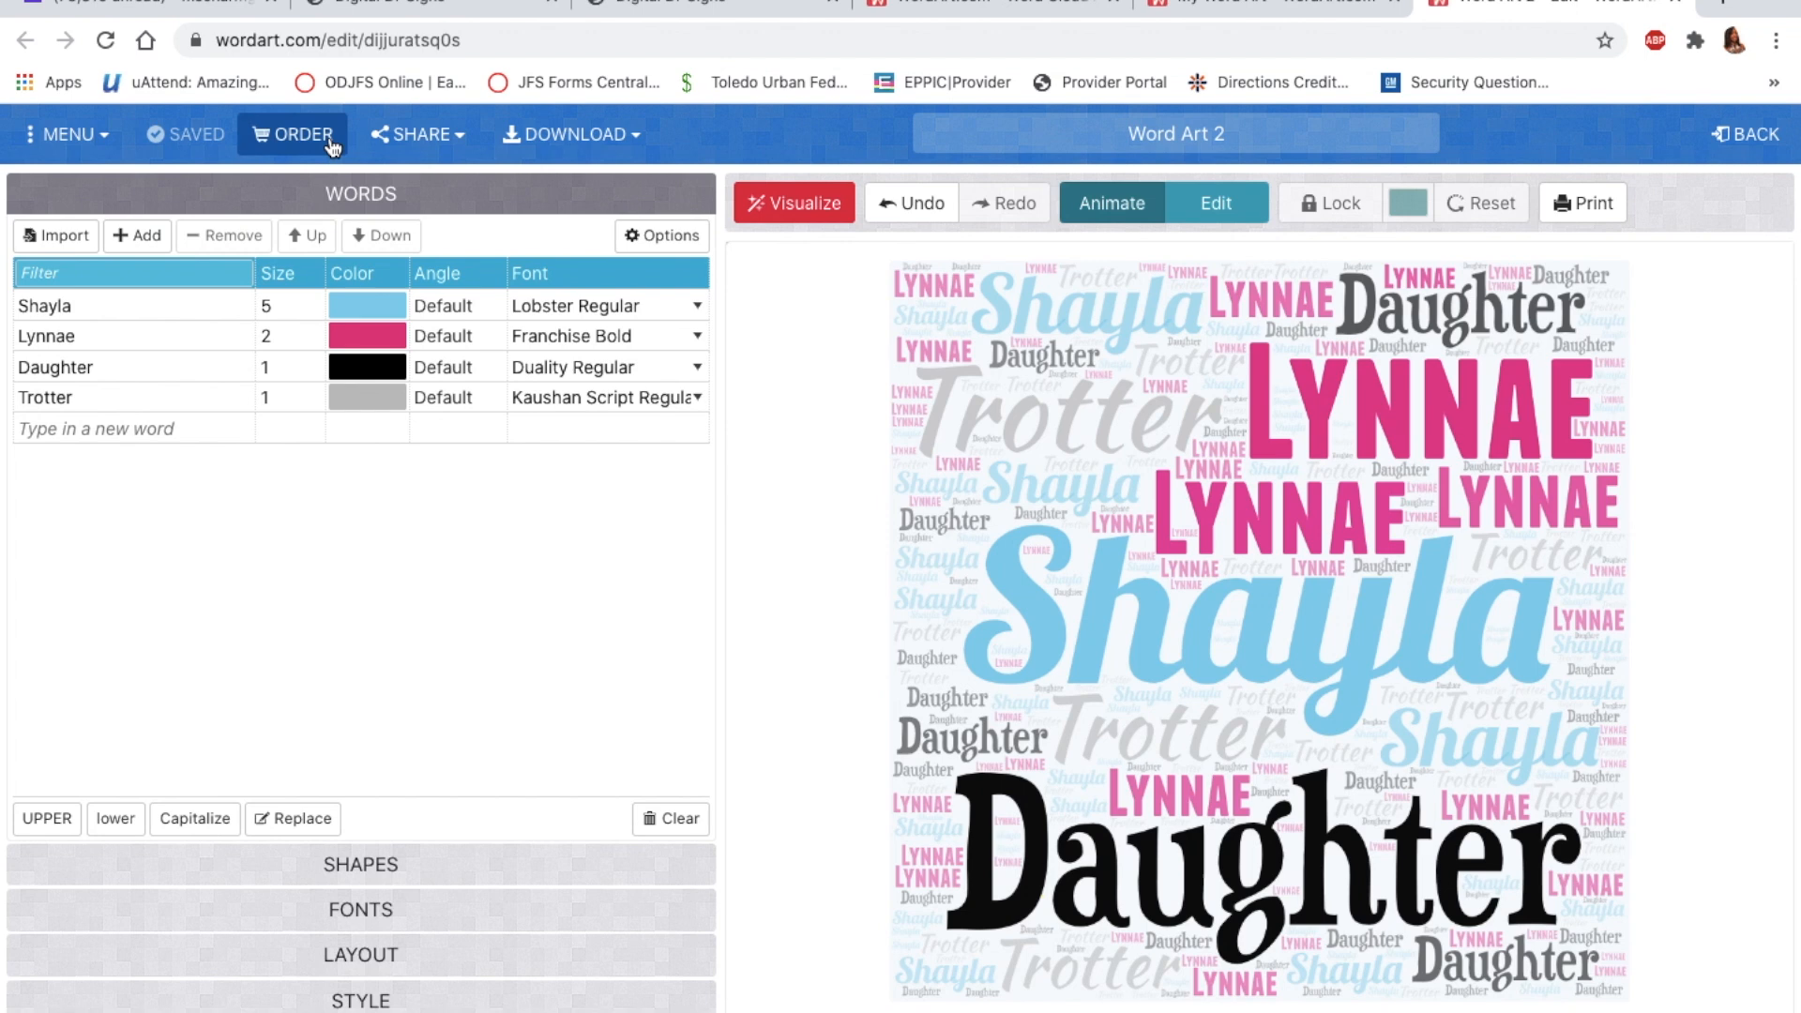
click(636, 138)
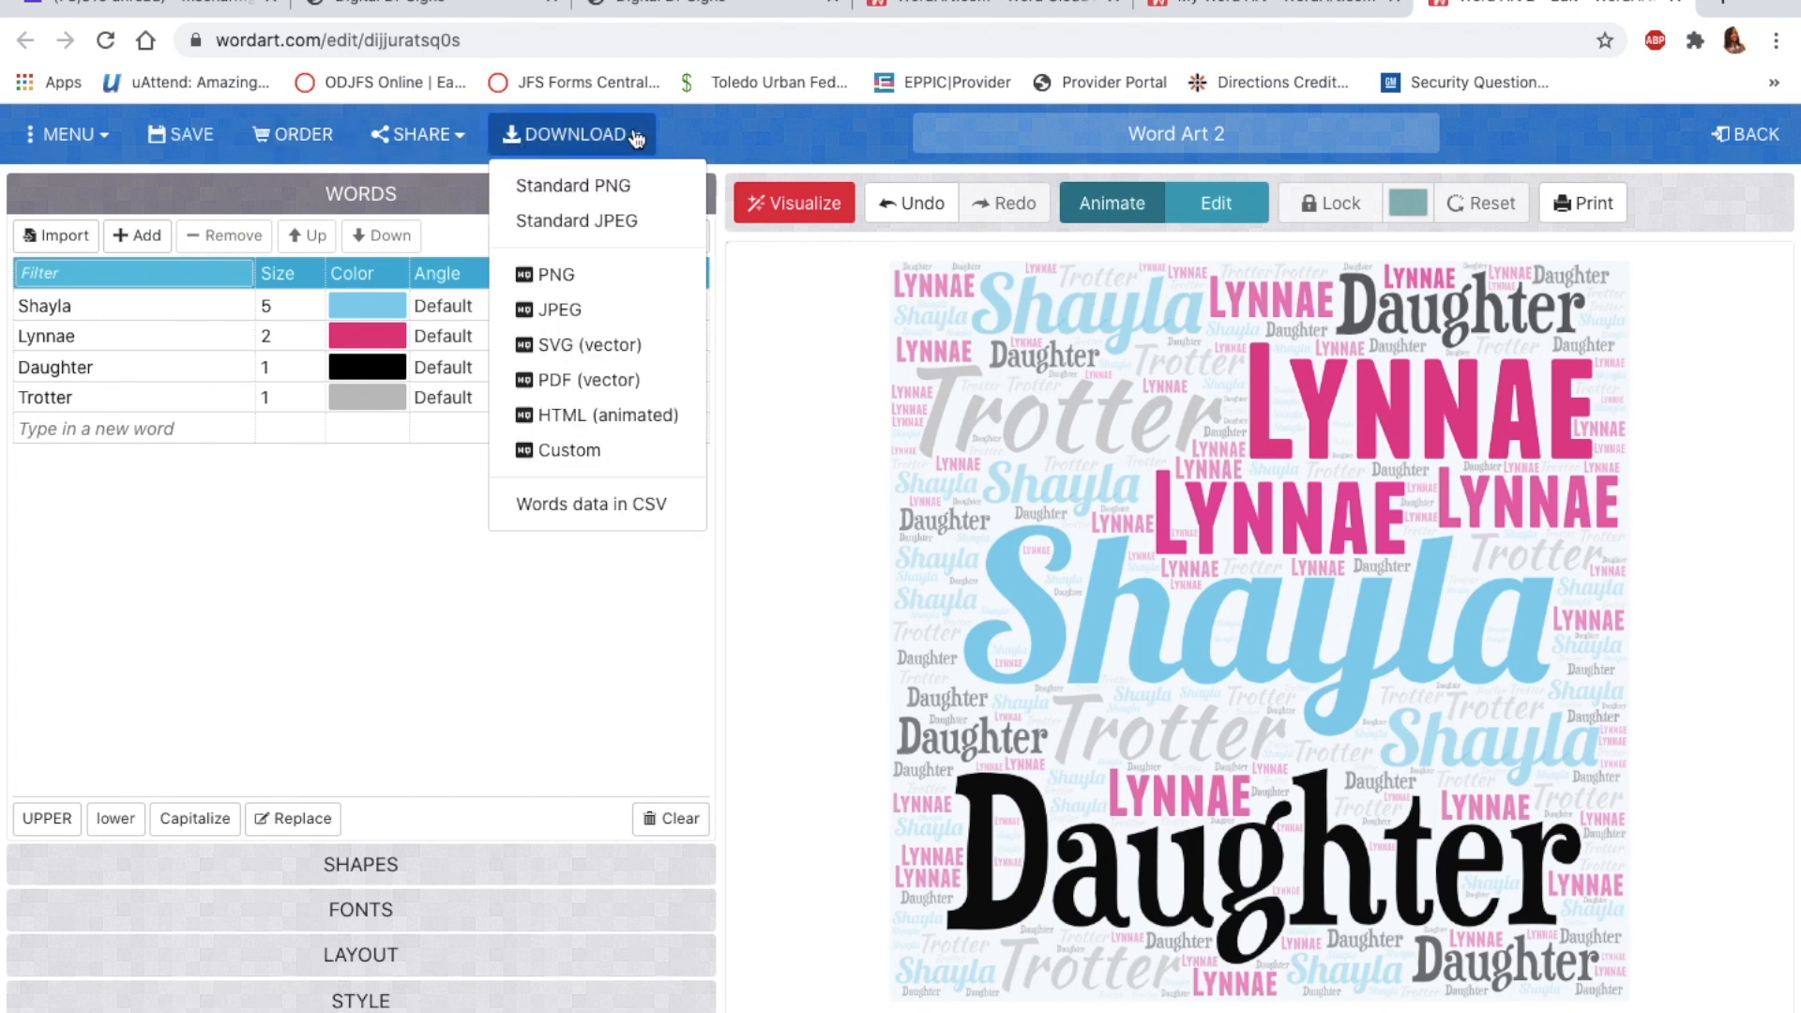
click(622, 199)
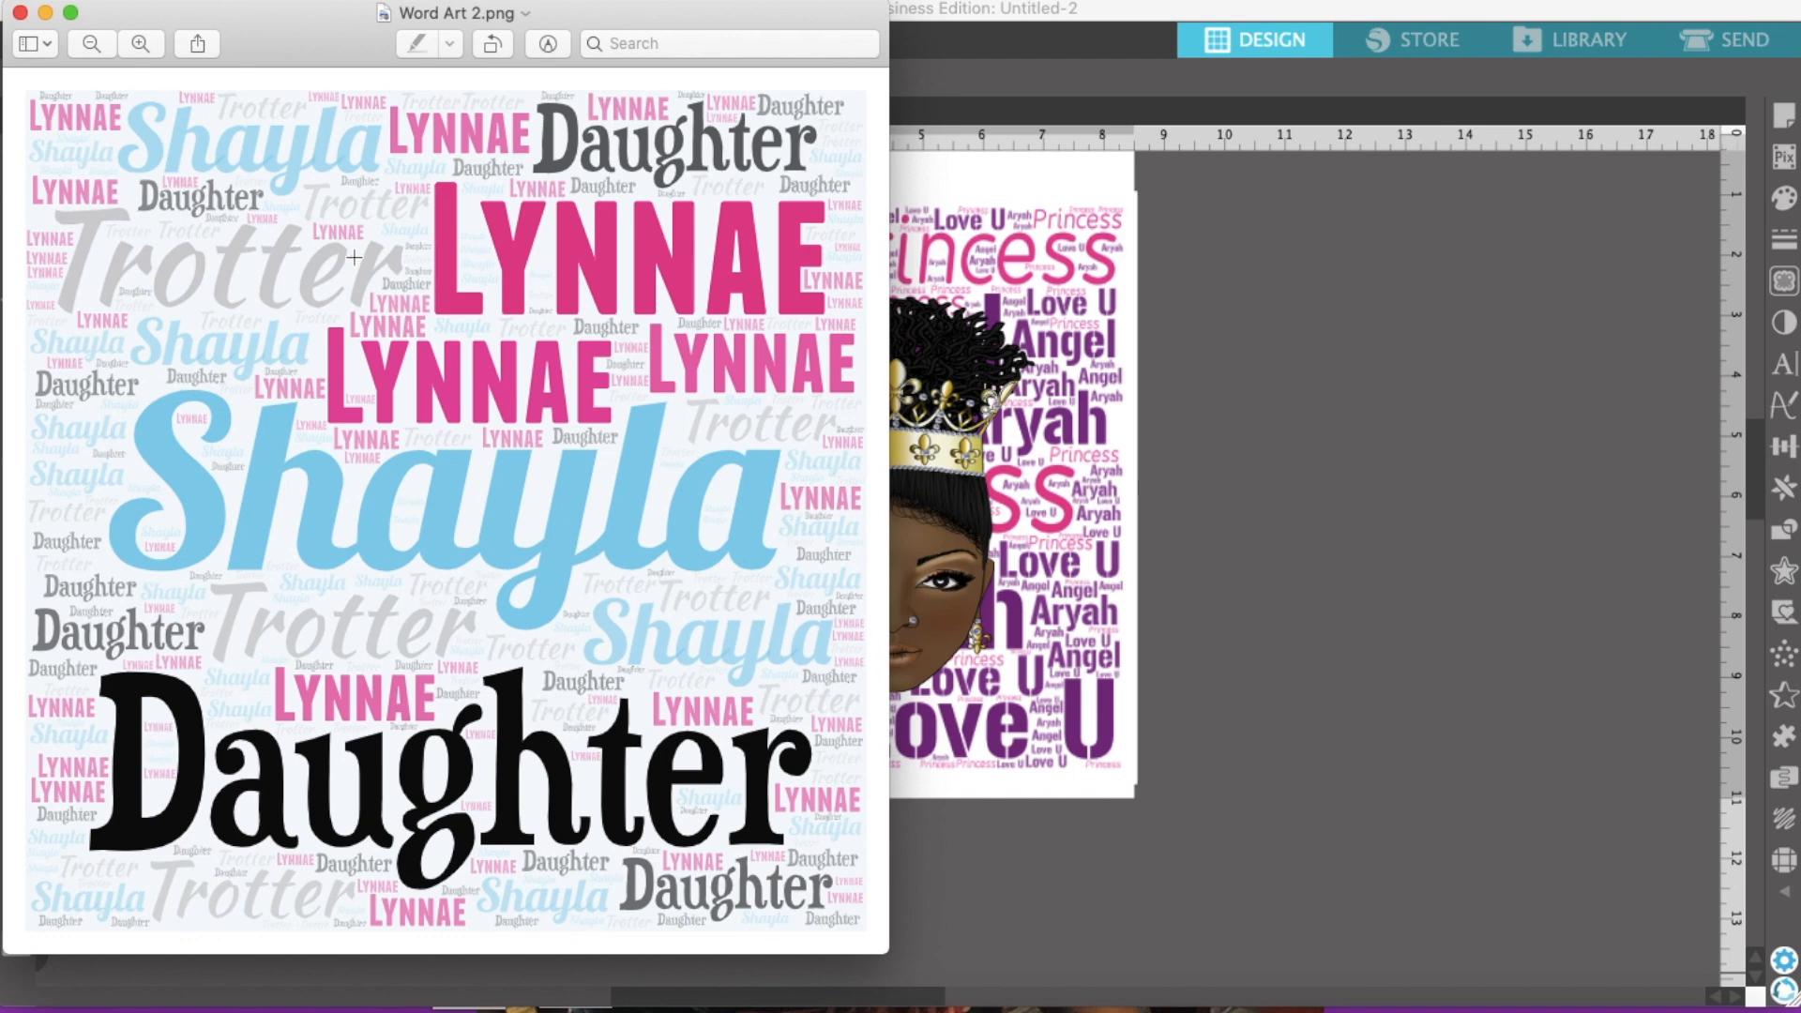
Step: Rename the downloaded PNG to shayla.png on the iCloud Desktop and close Preview
click(527, 14)
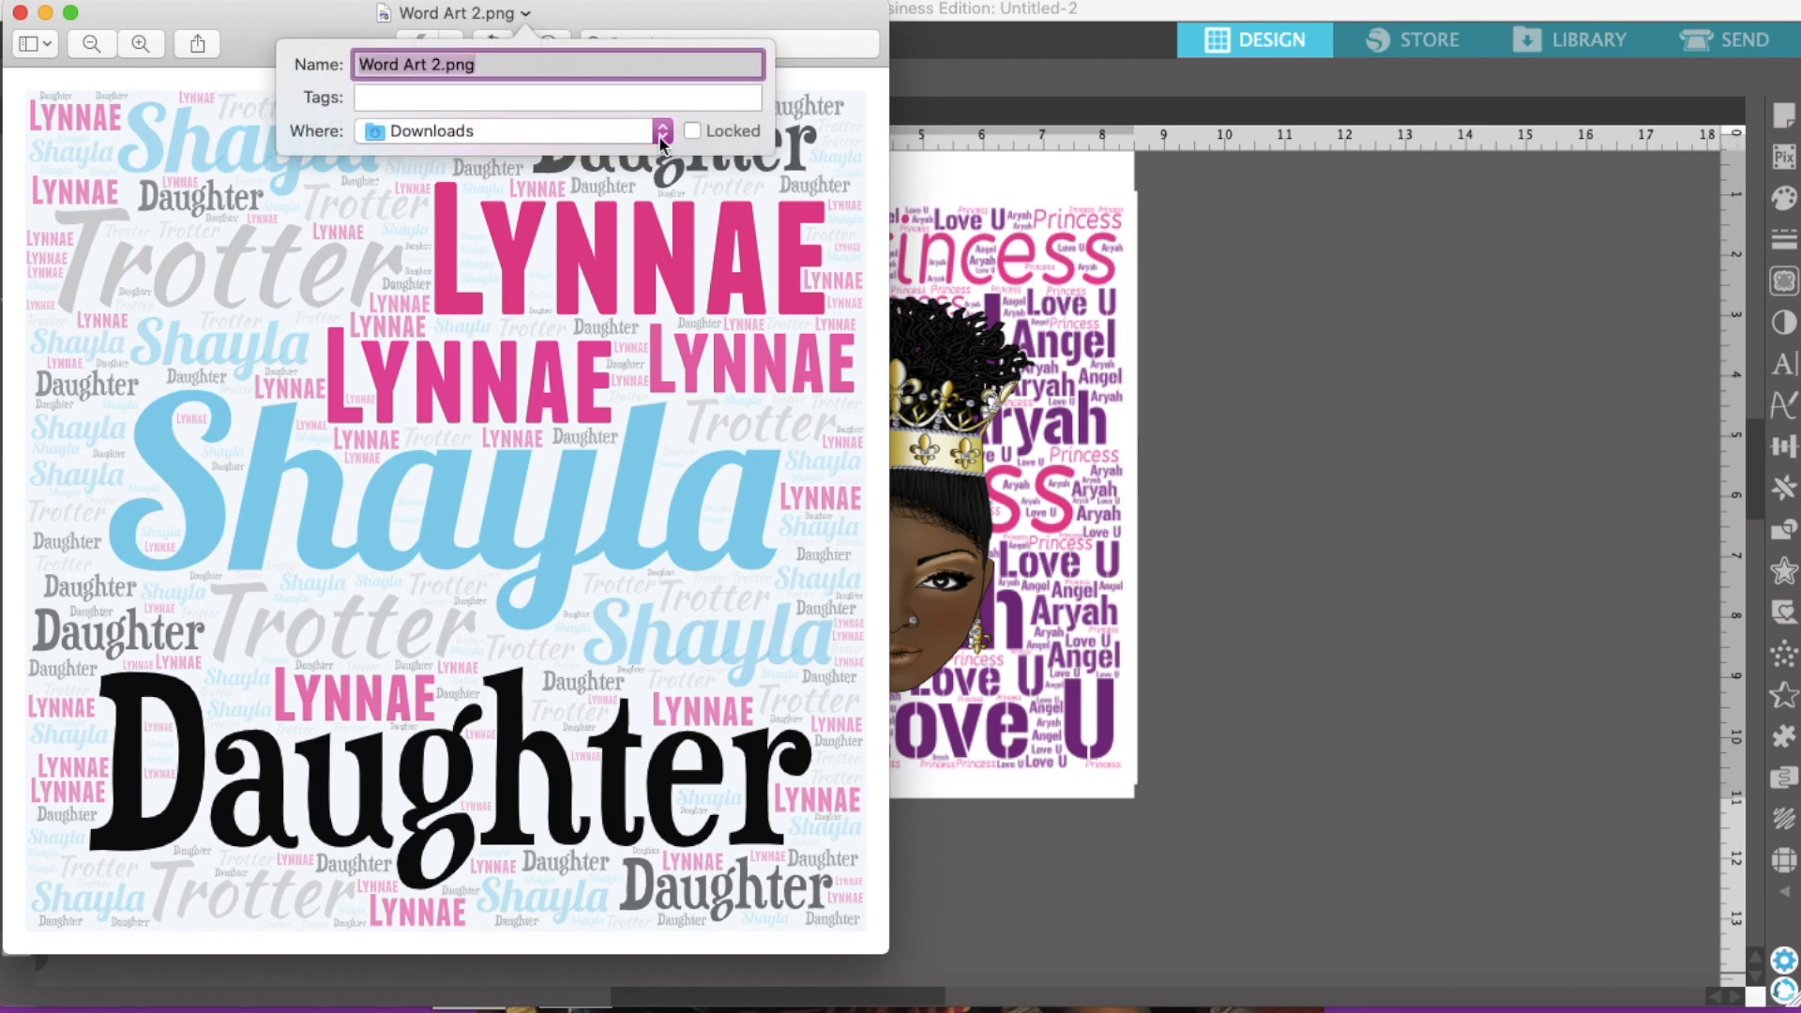
click(661, 132)
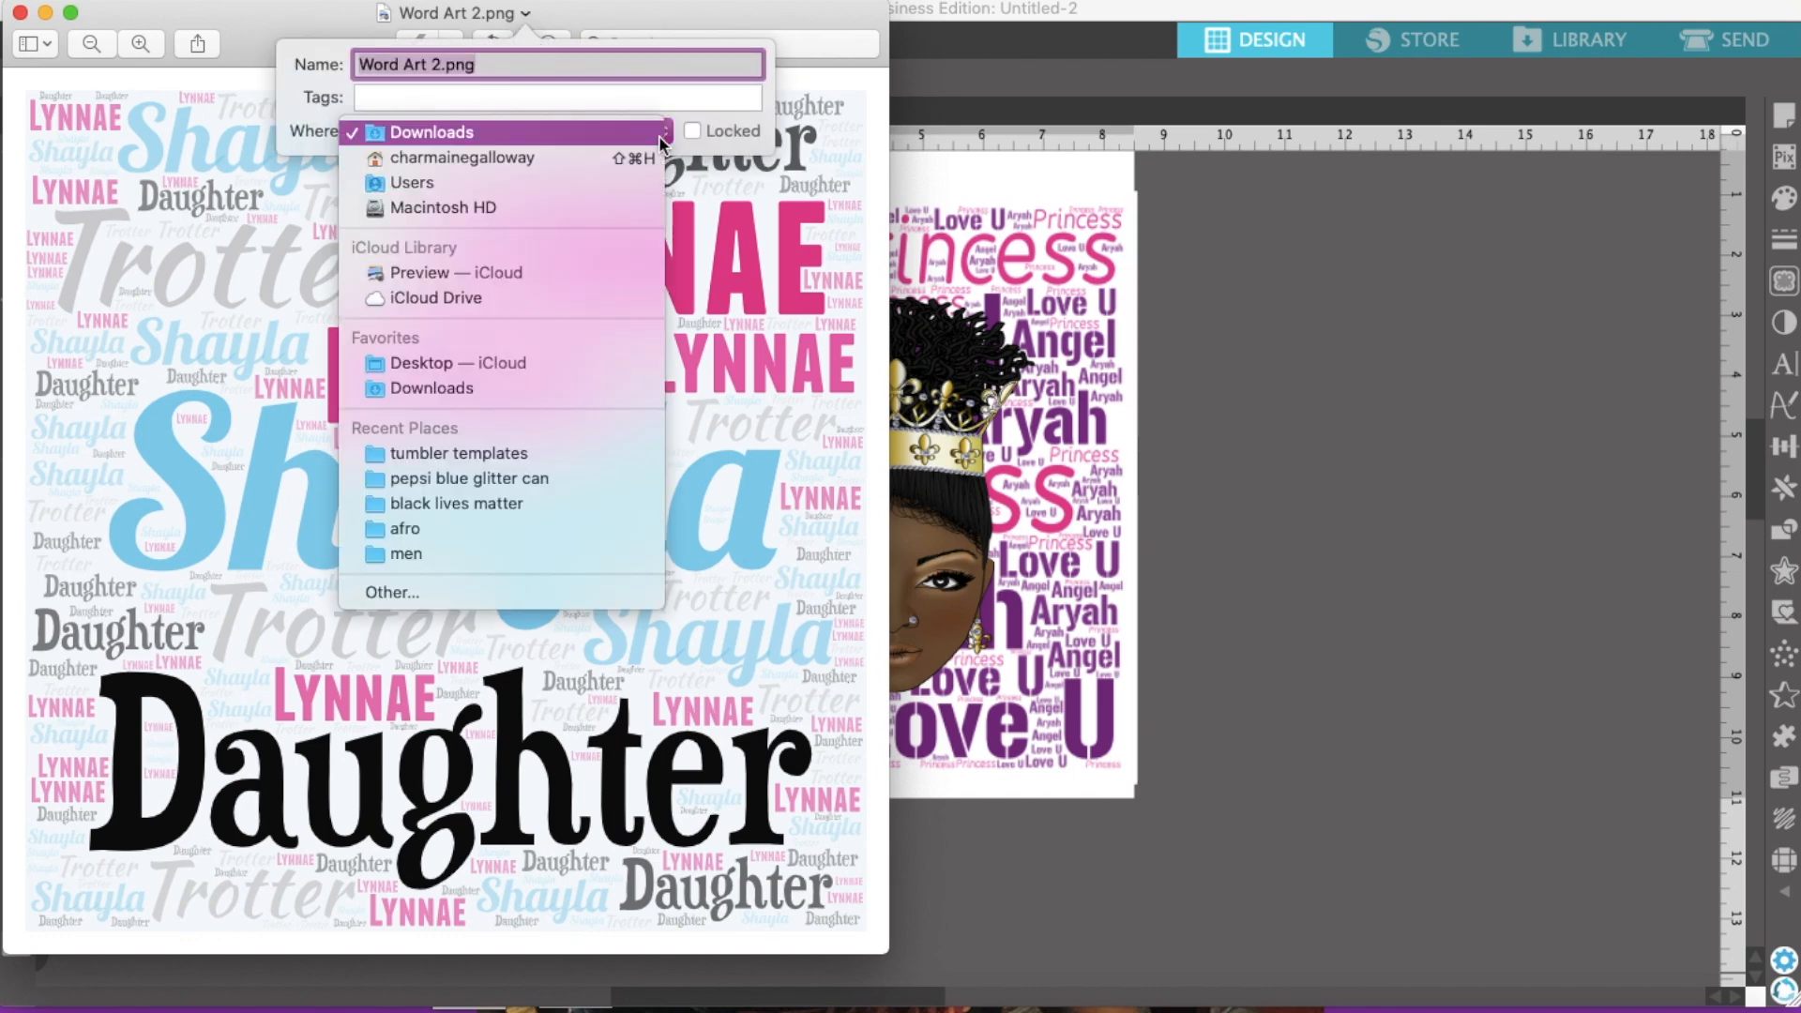
click(503, 363)
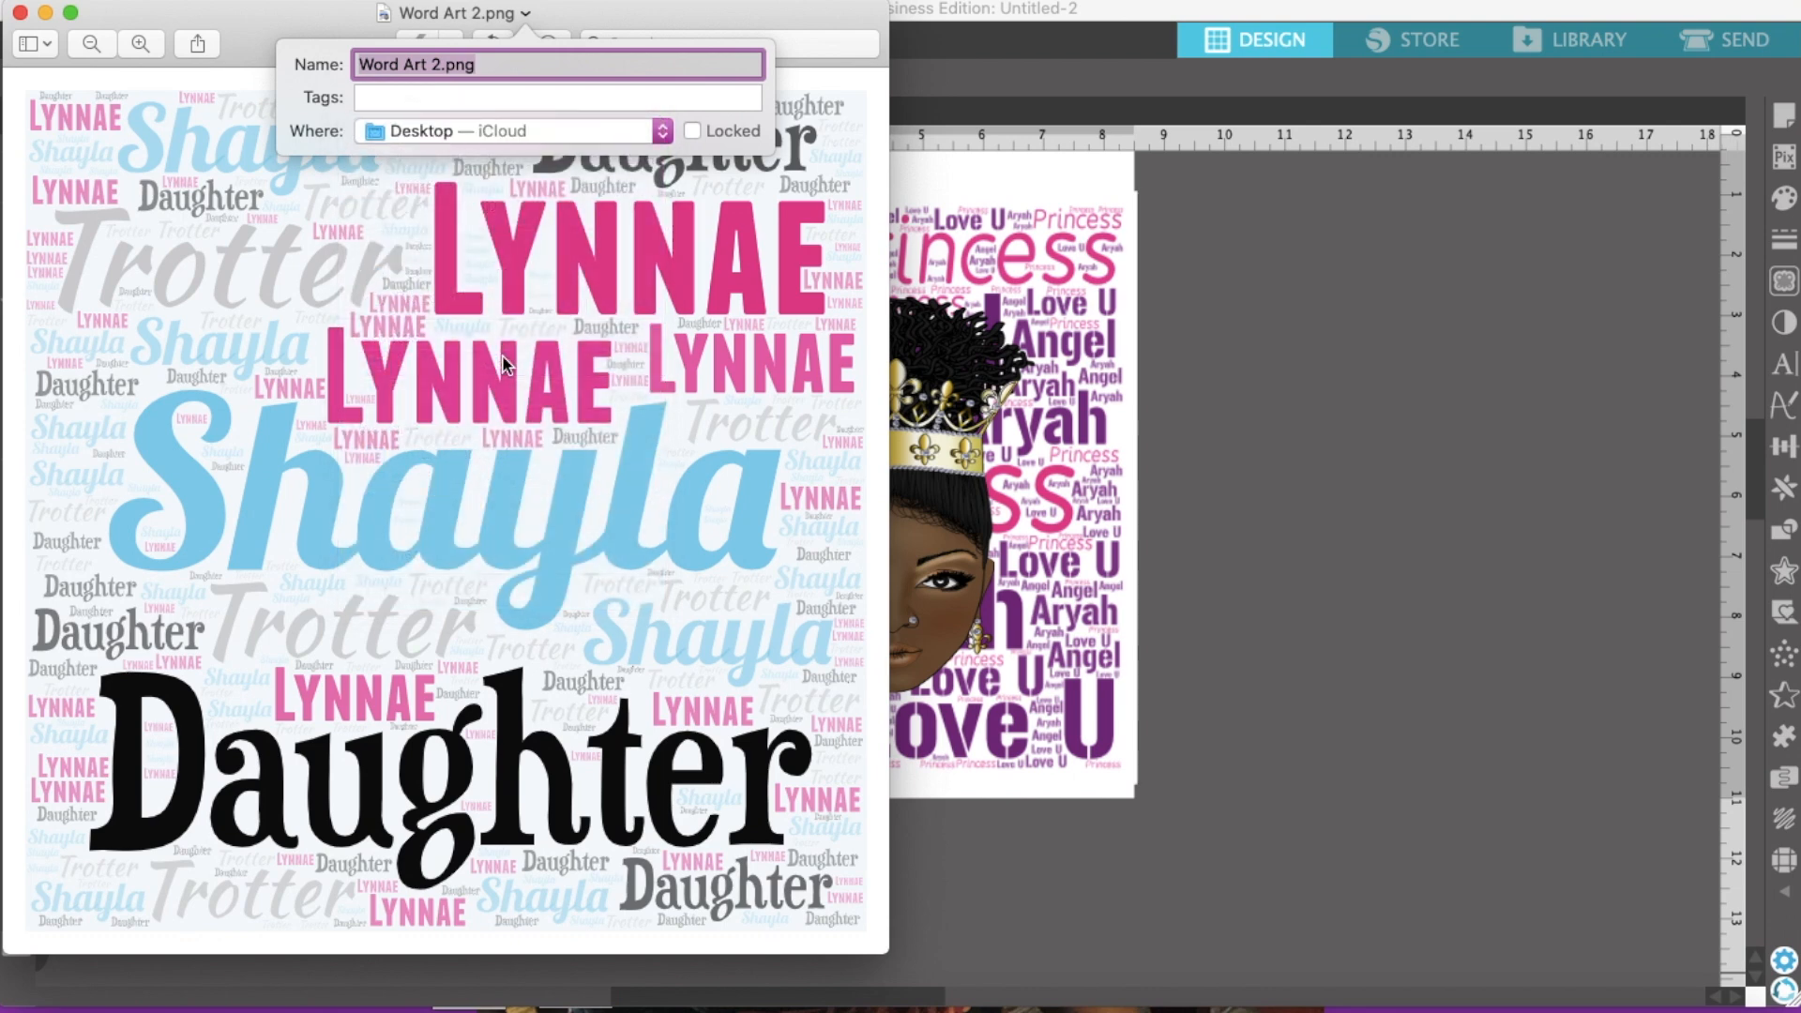
click(439, 68)
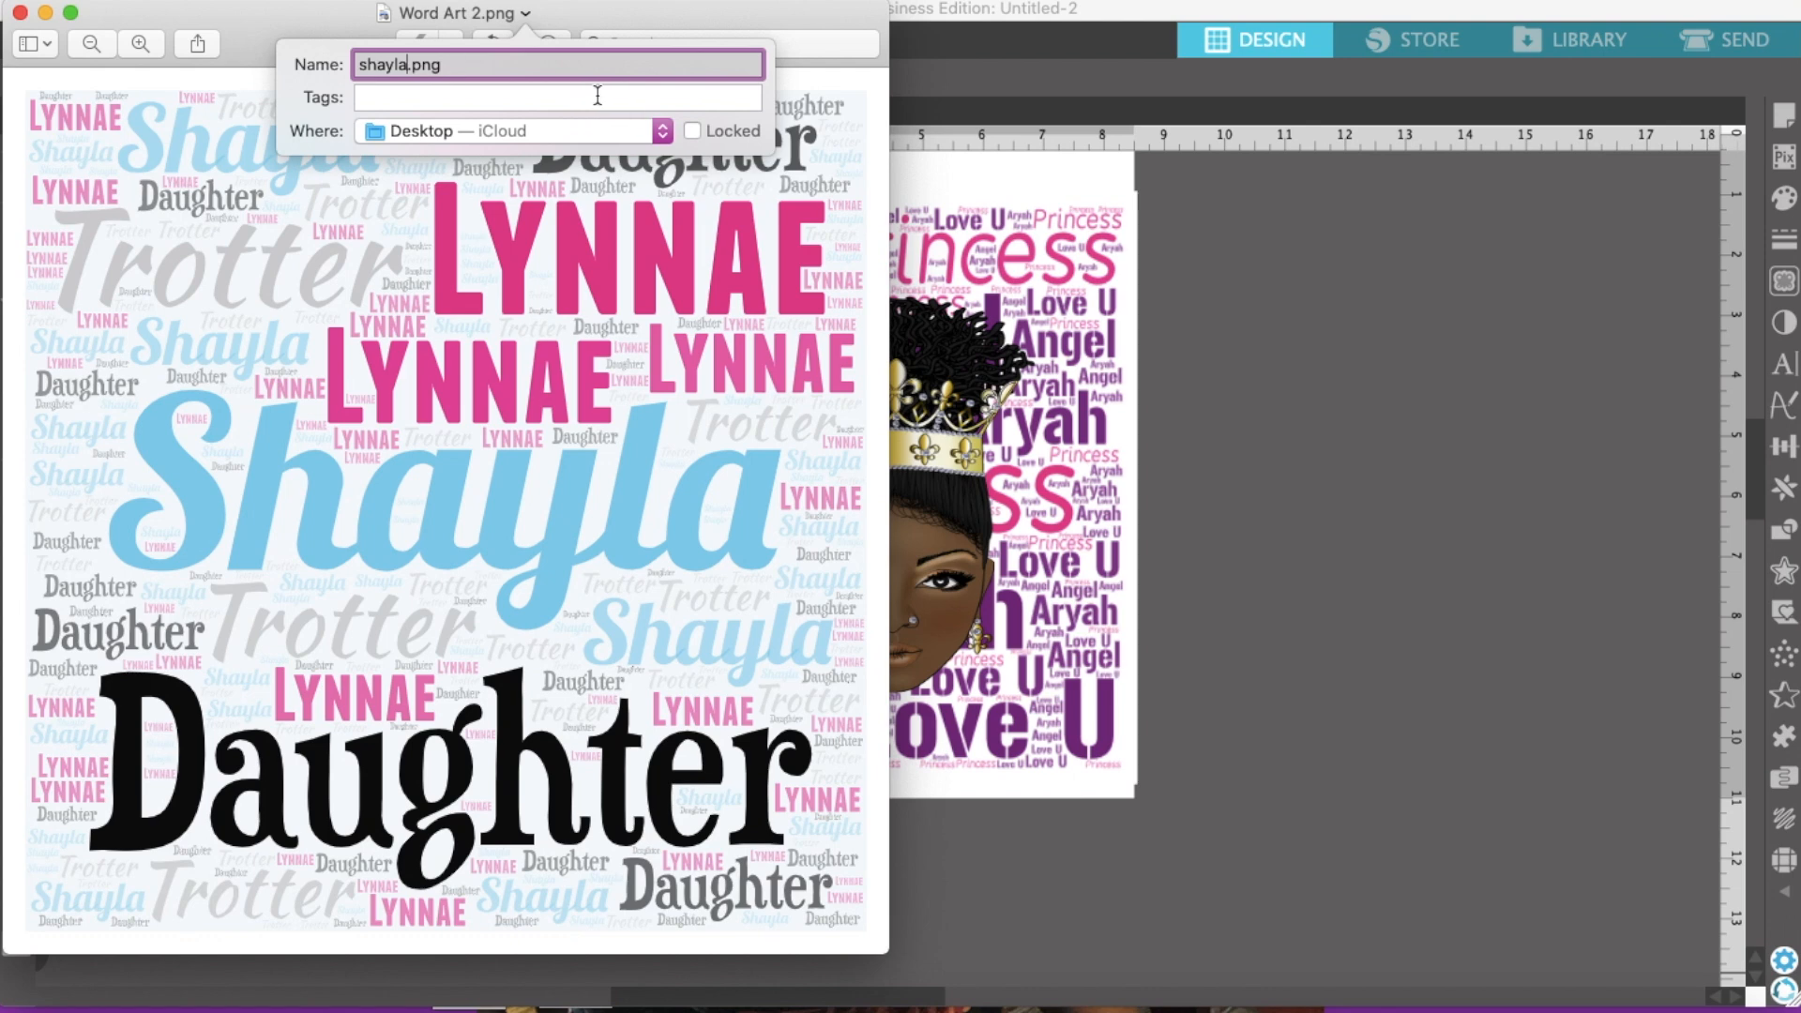
key(Return)
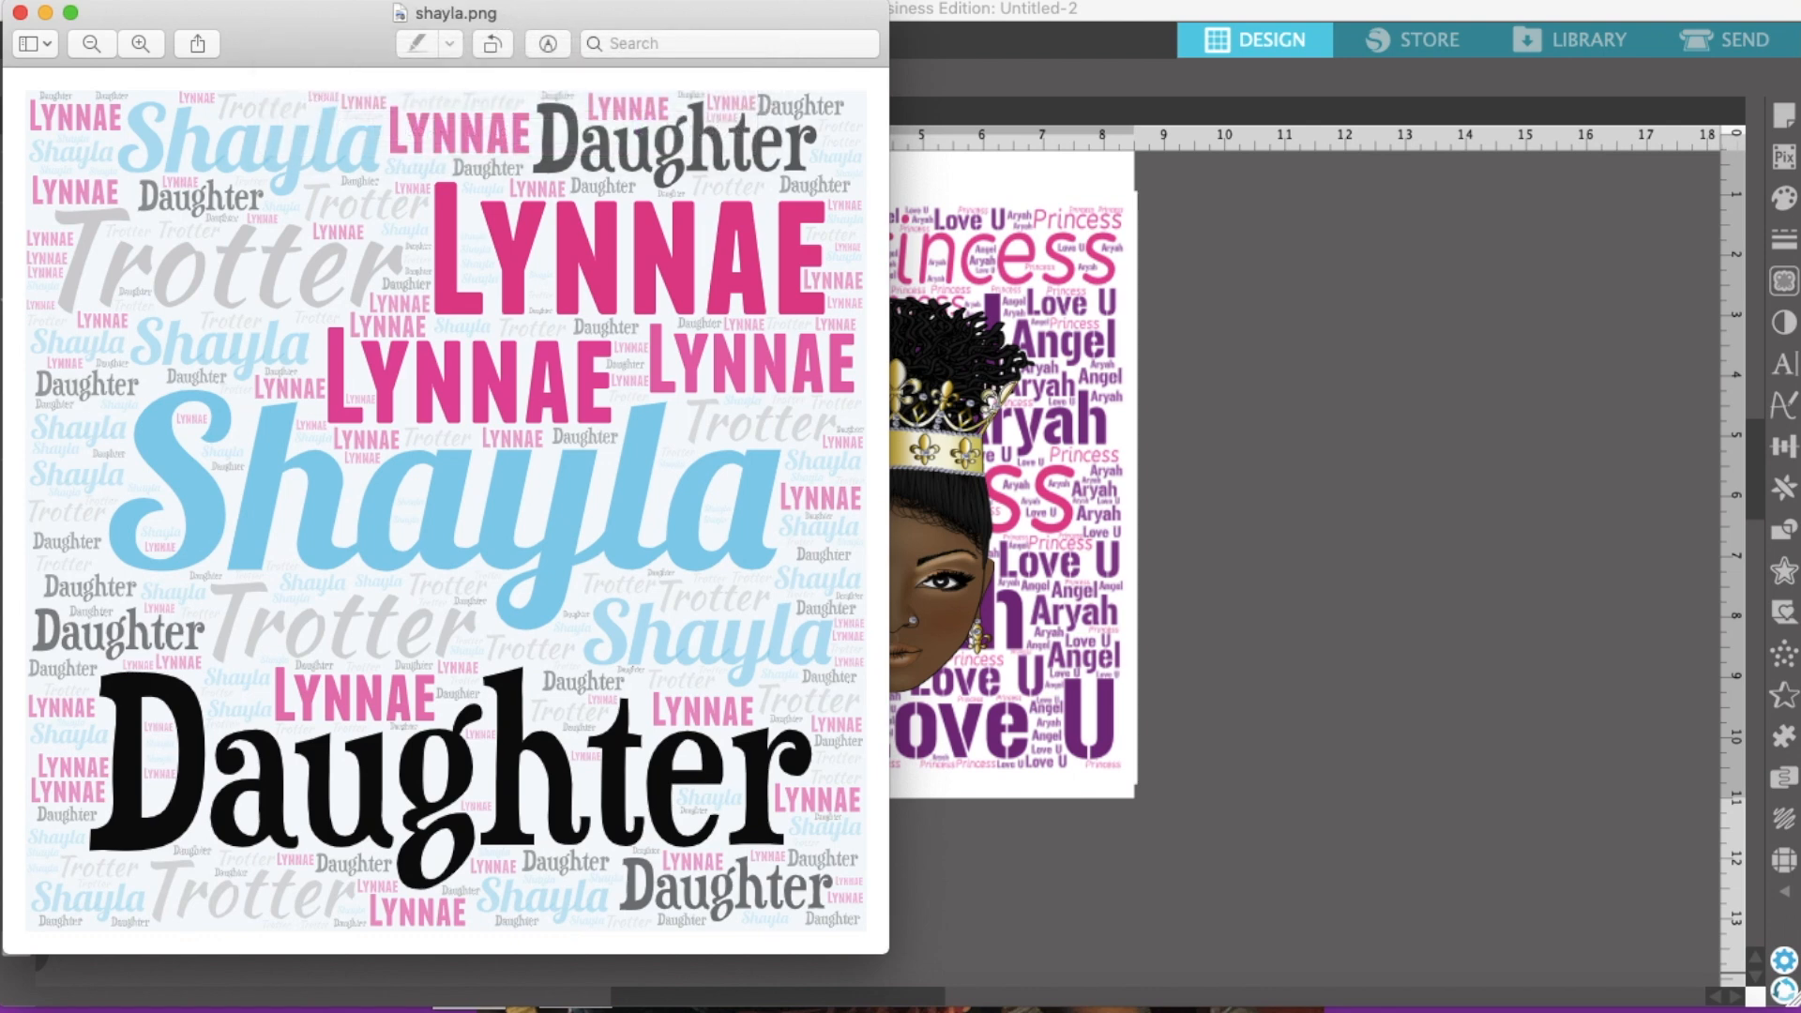
click(20, 13)
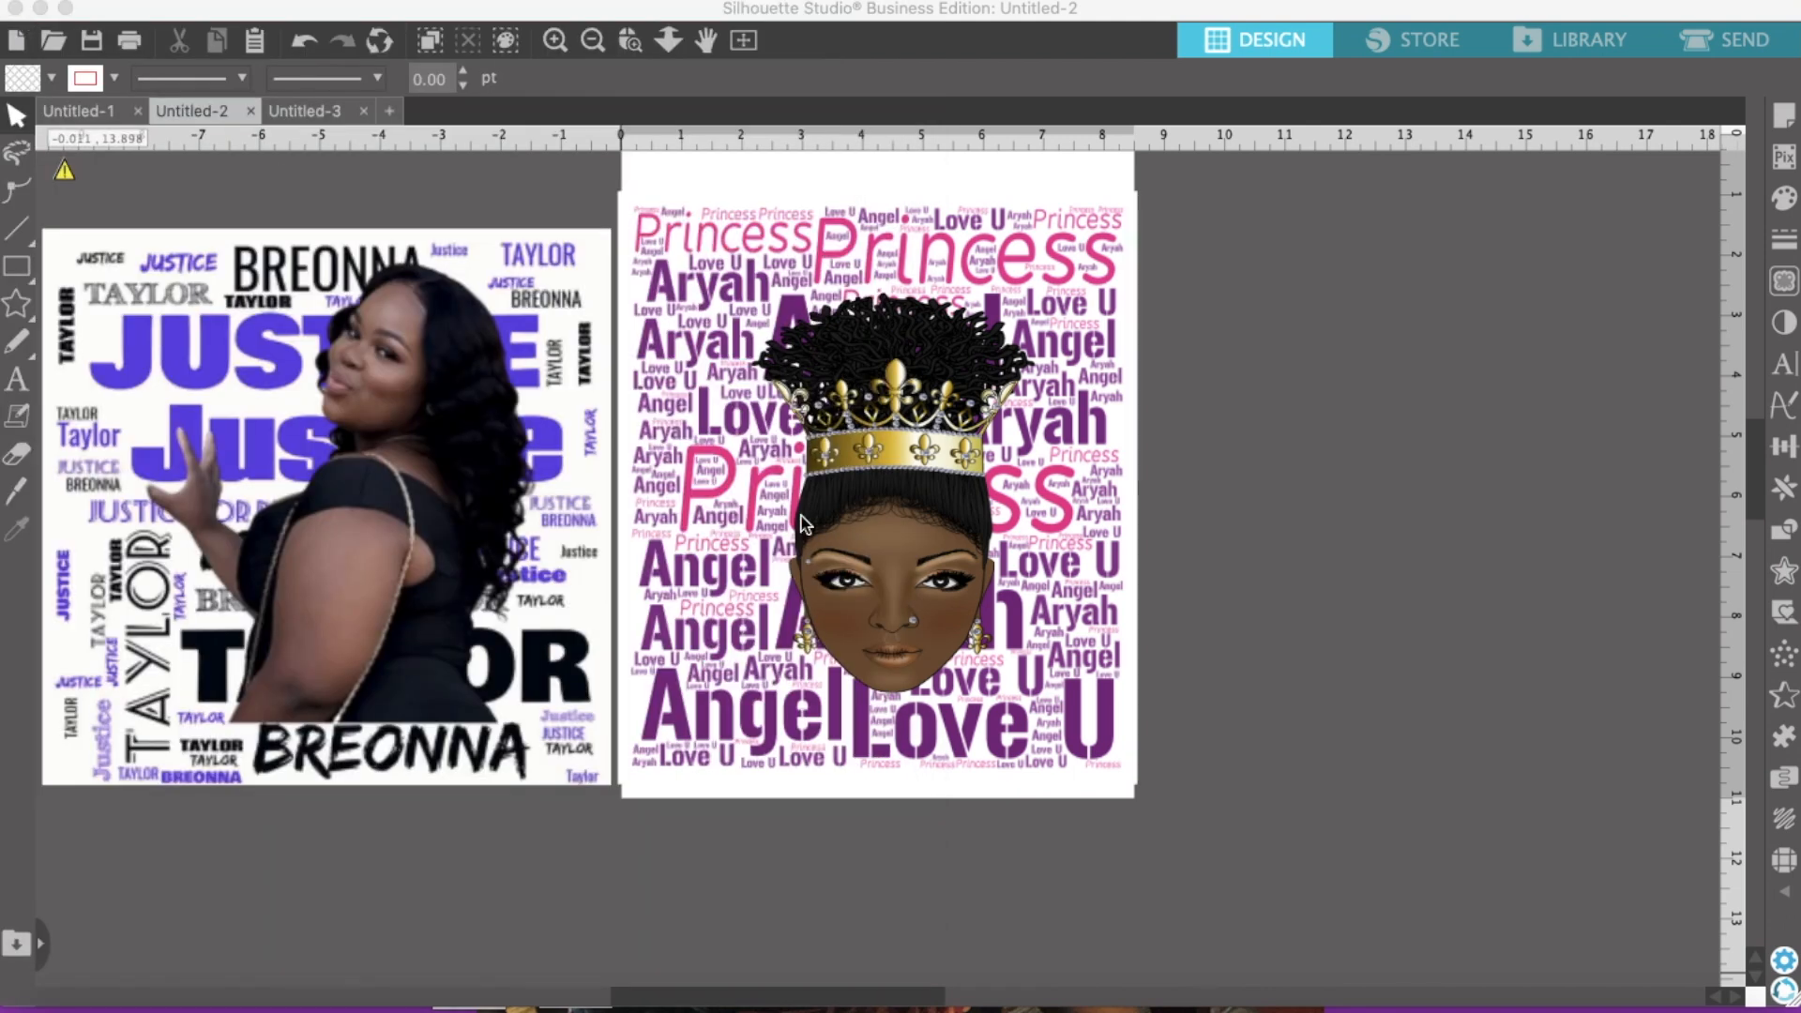
Step: Move the crowned head and the Angel/Aryah word art off the page
drag(899, 593, 289, 828)
drag(755, 432, 289, 679)
click(366, 193)
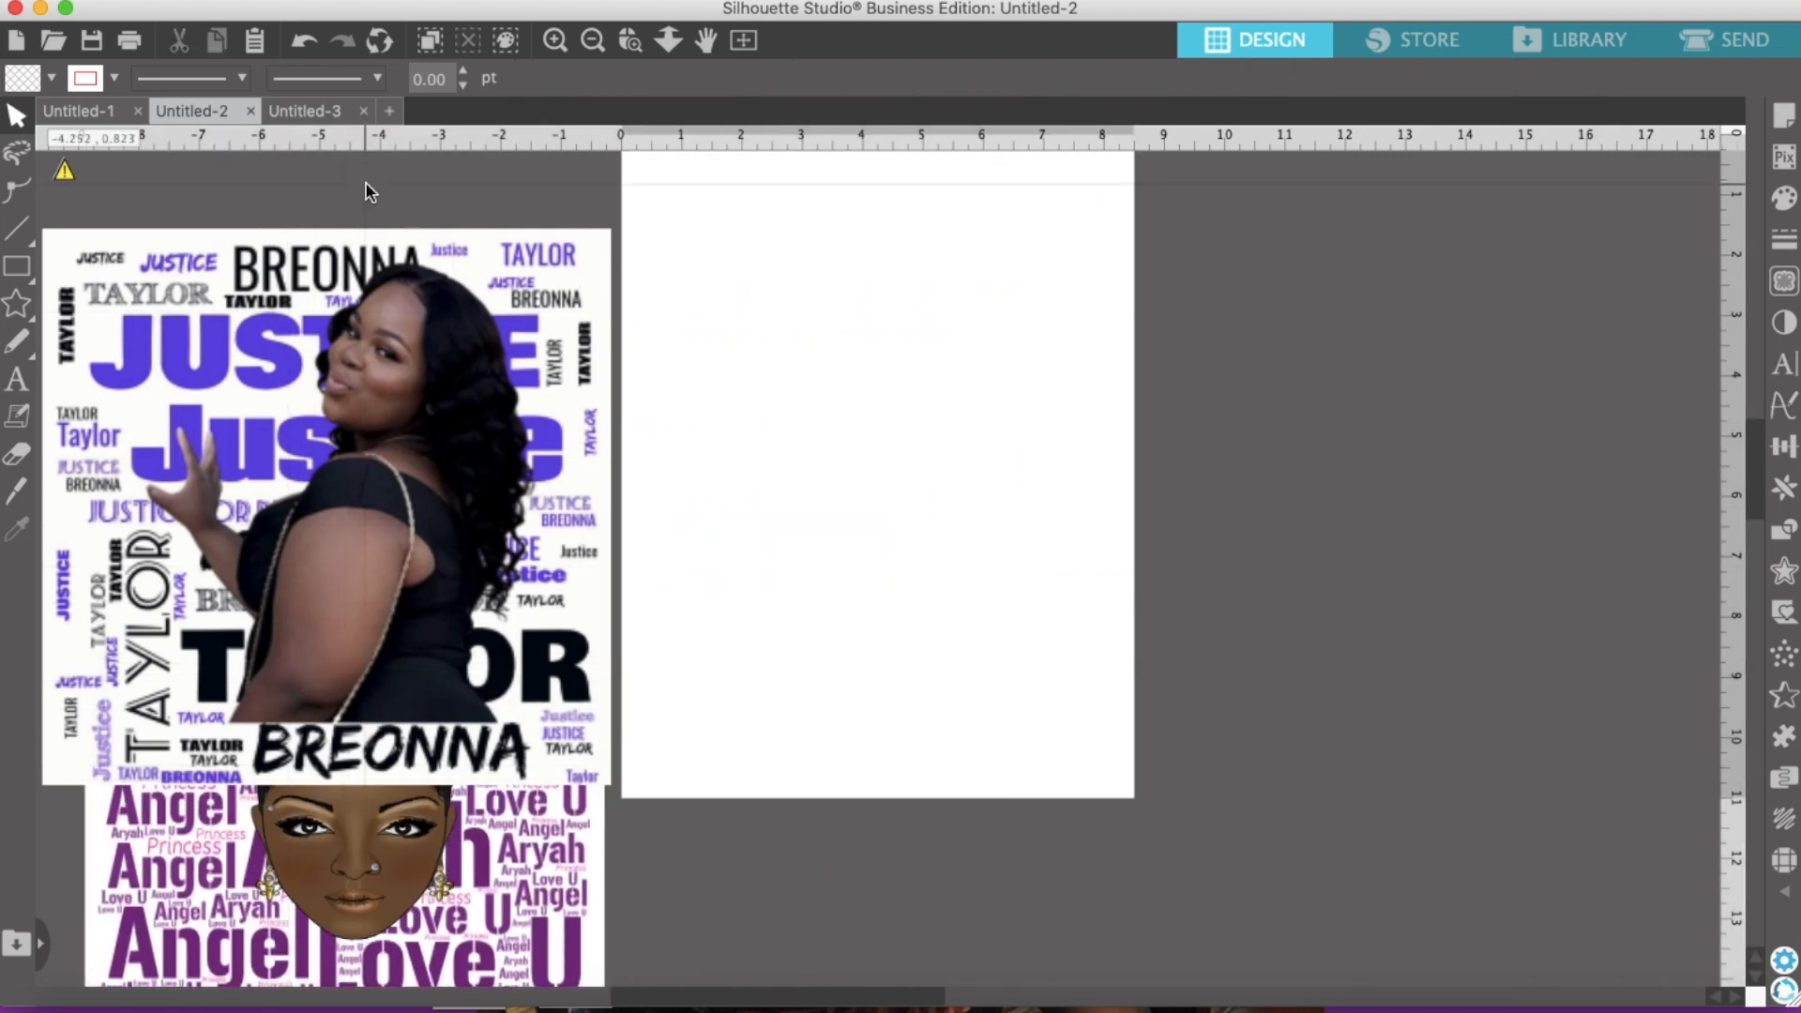
Step: Merge shayla.png from the Desktop into the current document
click(248, 1)
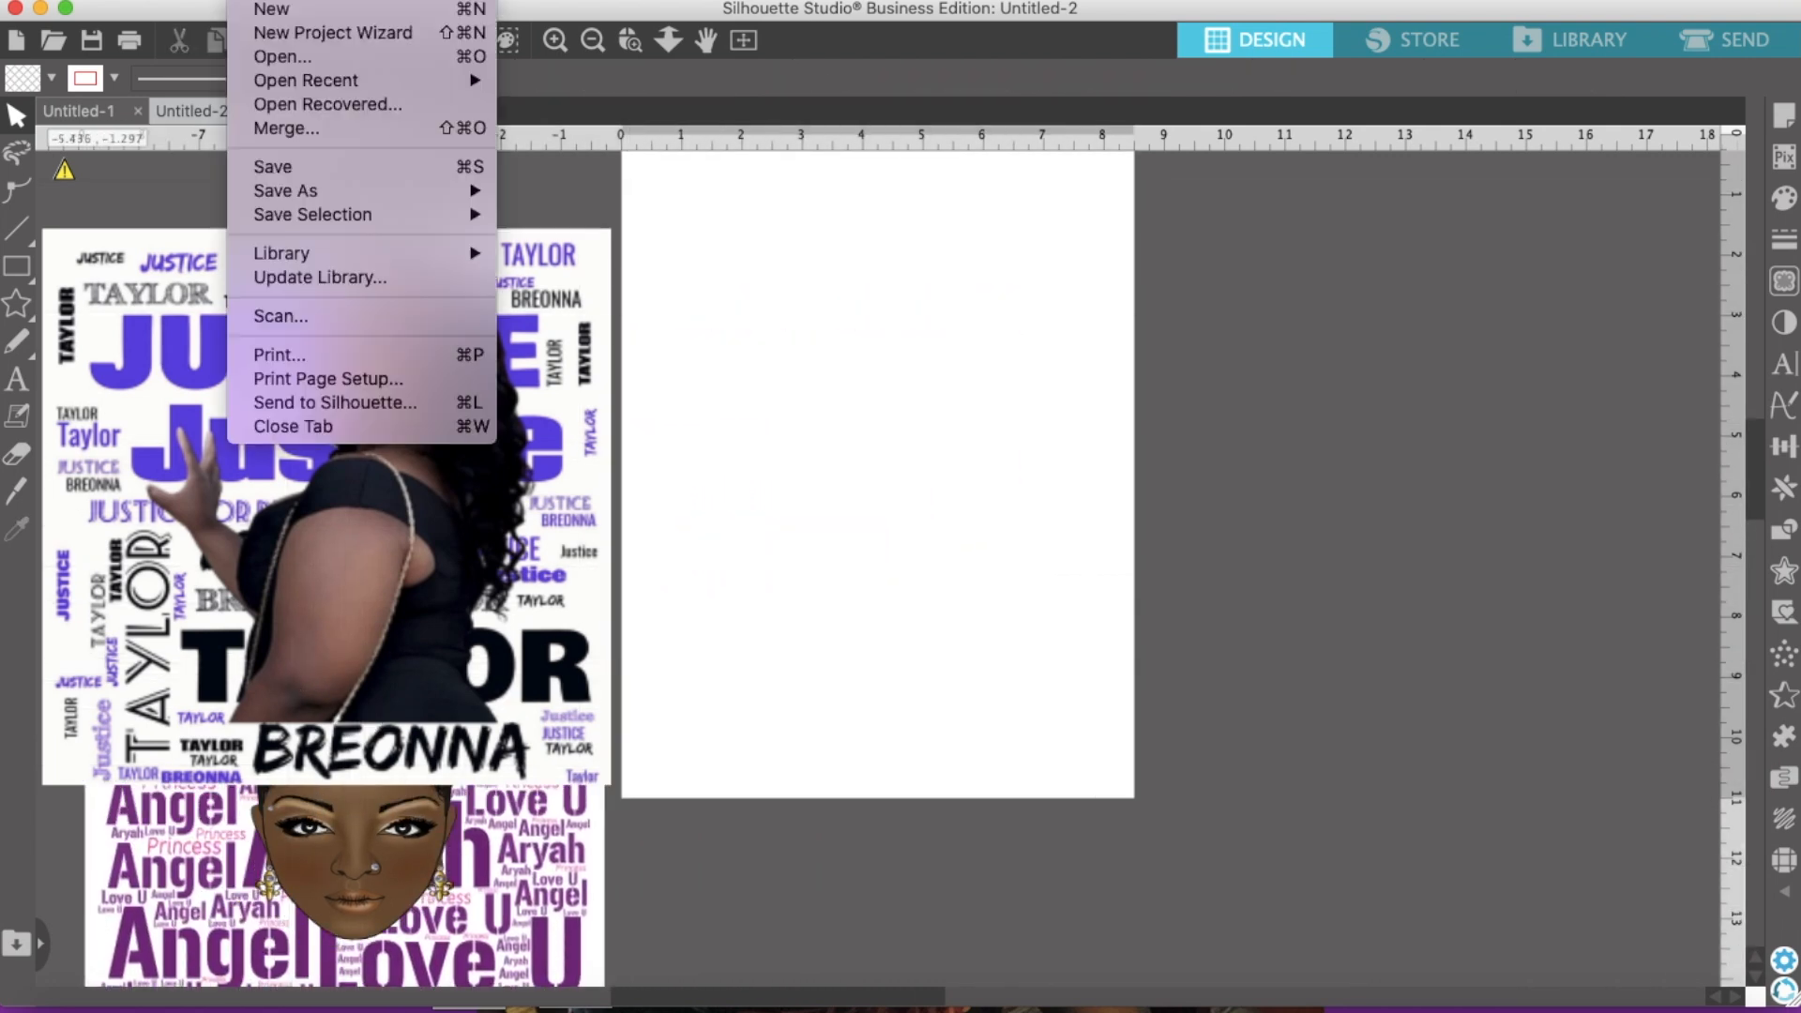
click(300, 128)
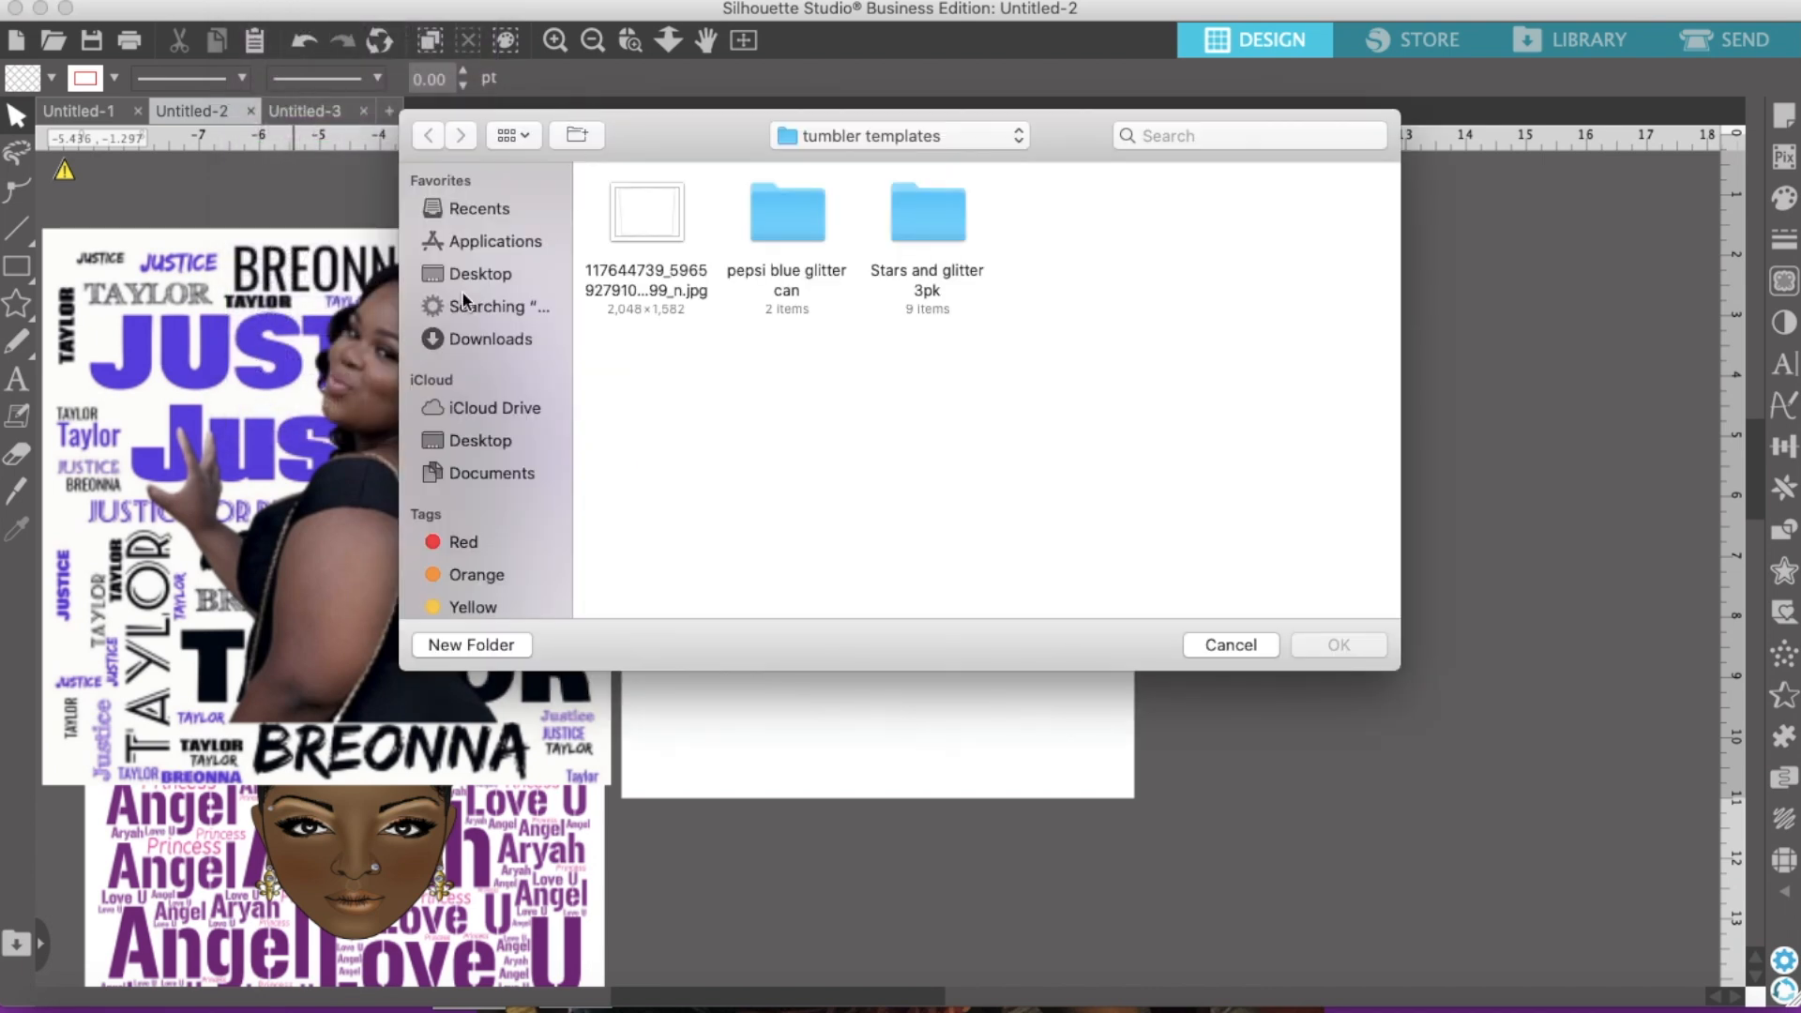
click(489, 275)
click(659, 227)
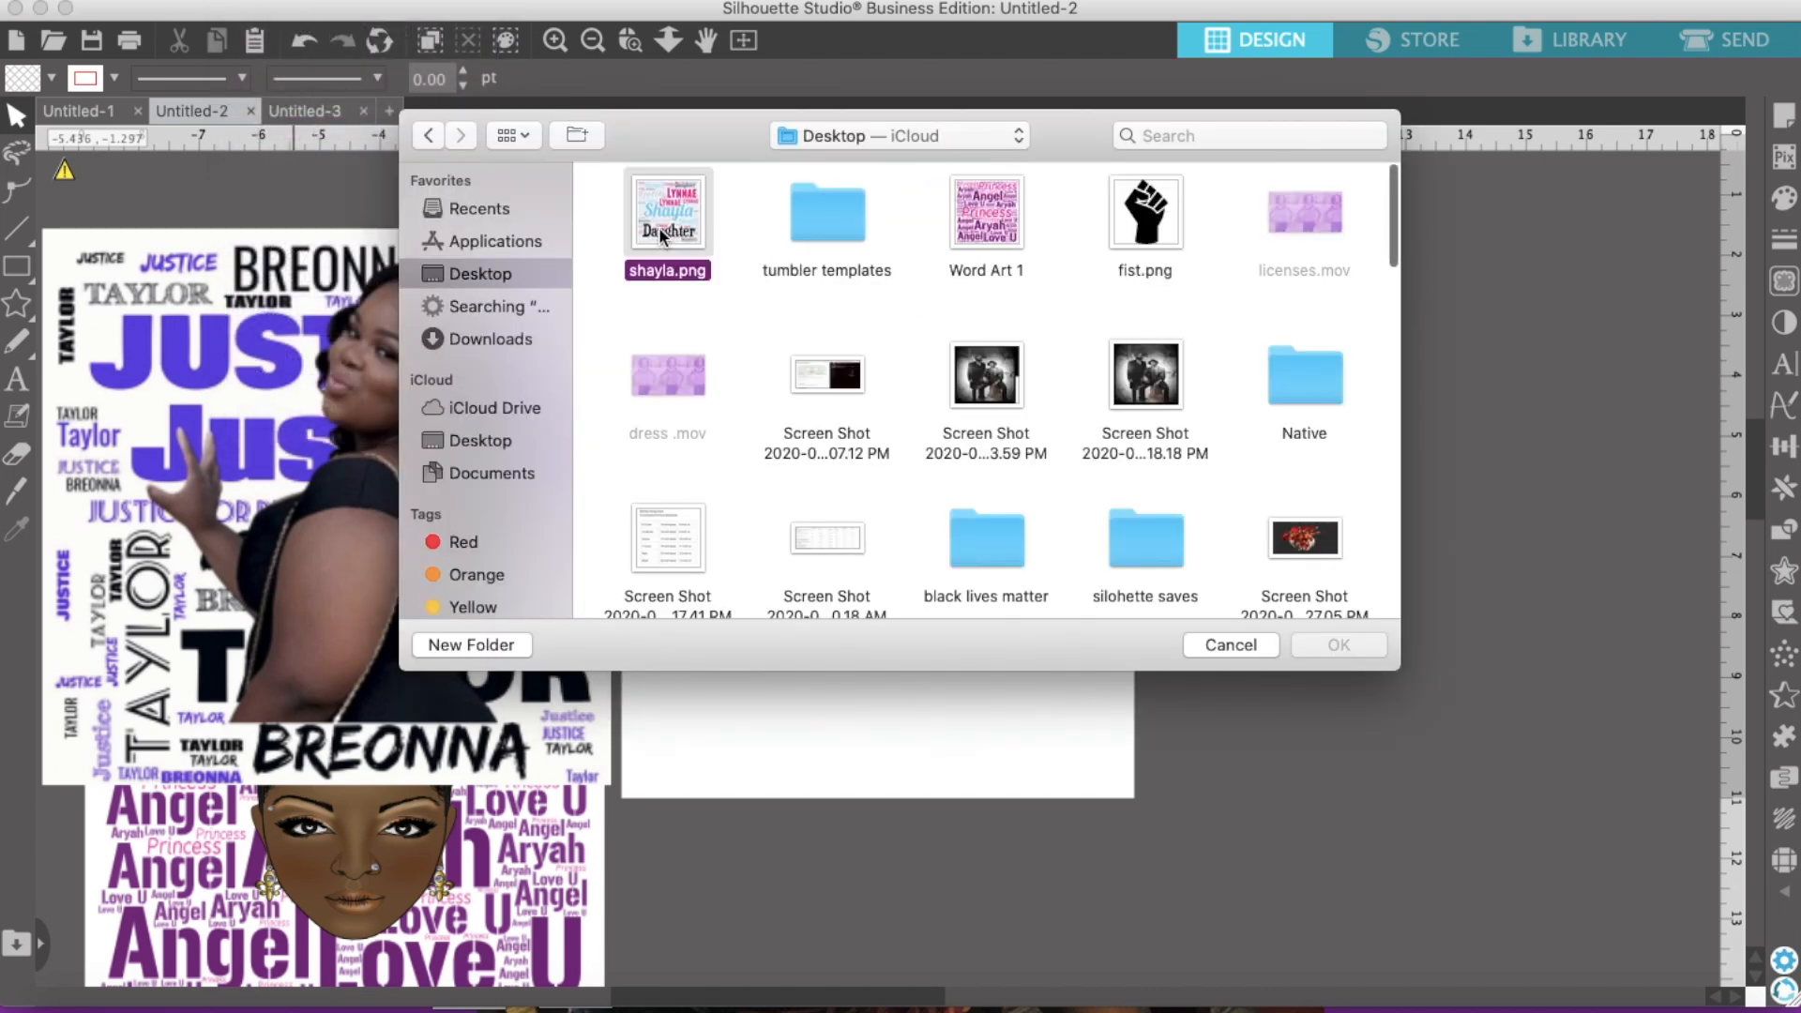
click(1339, 645)
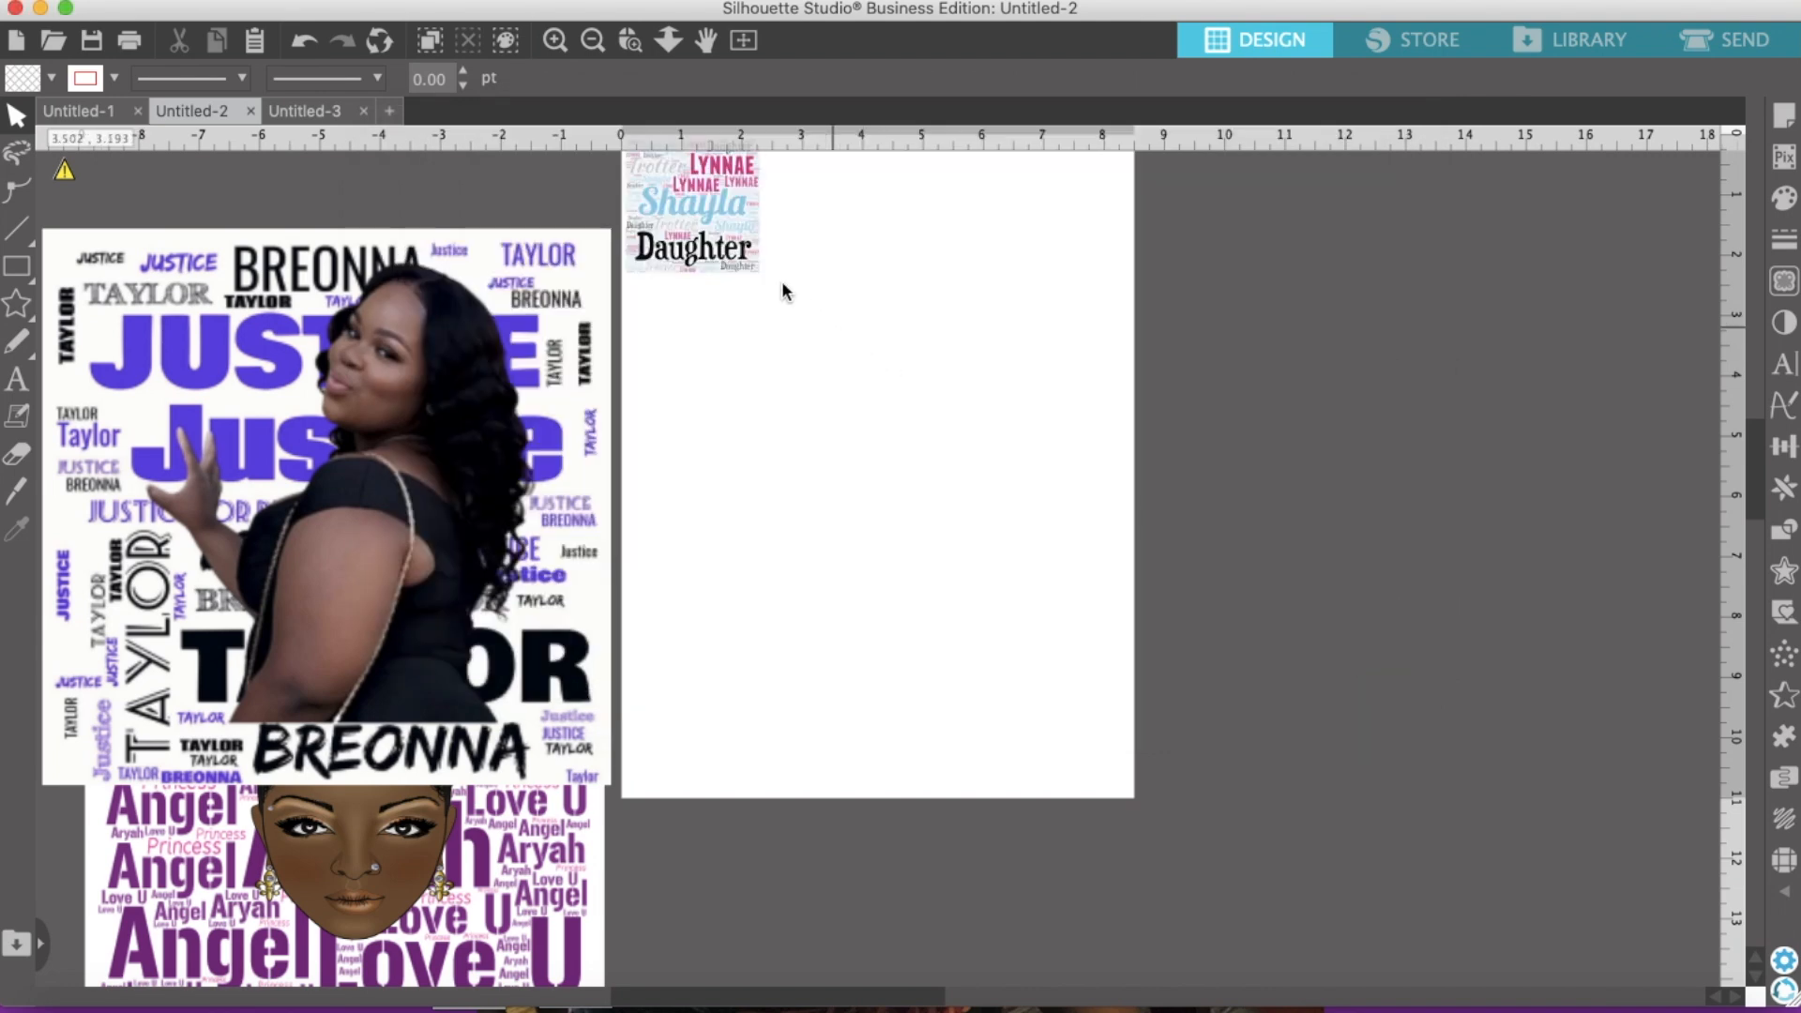
Step: Enlarge the Shayla word cloud to 7.480 in square and shift it down and right onto the page
drag(773, 283, 1082, 600)
drag(870, 405, 882, 486)
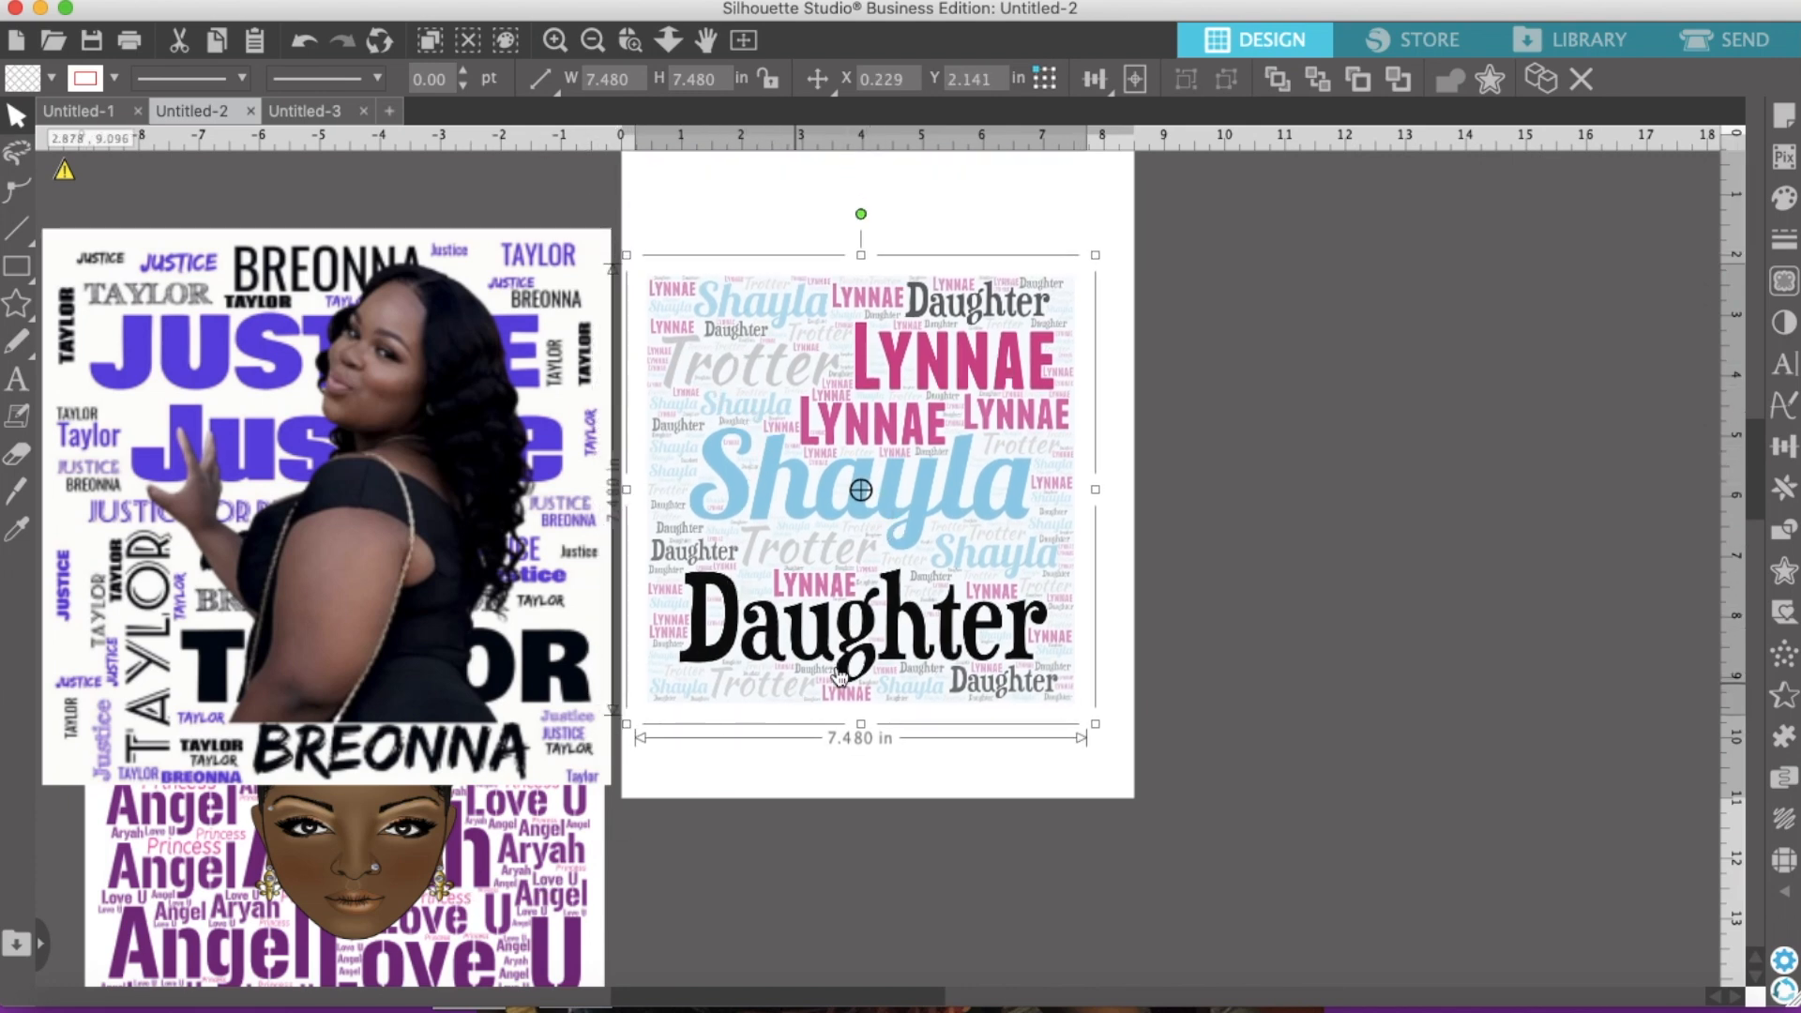
mouse_move(983, 518)
mouse_down()
mouse_move(1179, 521)
mouse_move(995, 503)
mouse_up()
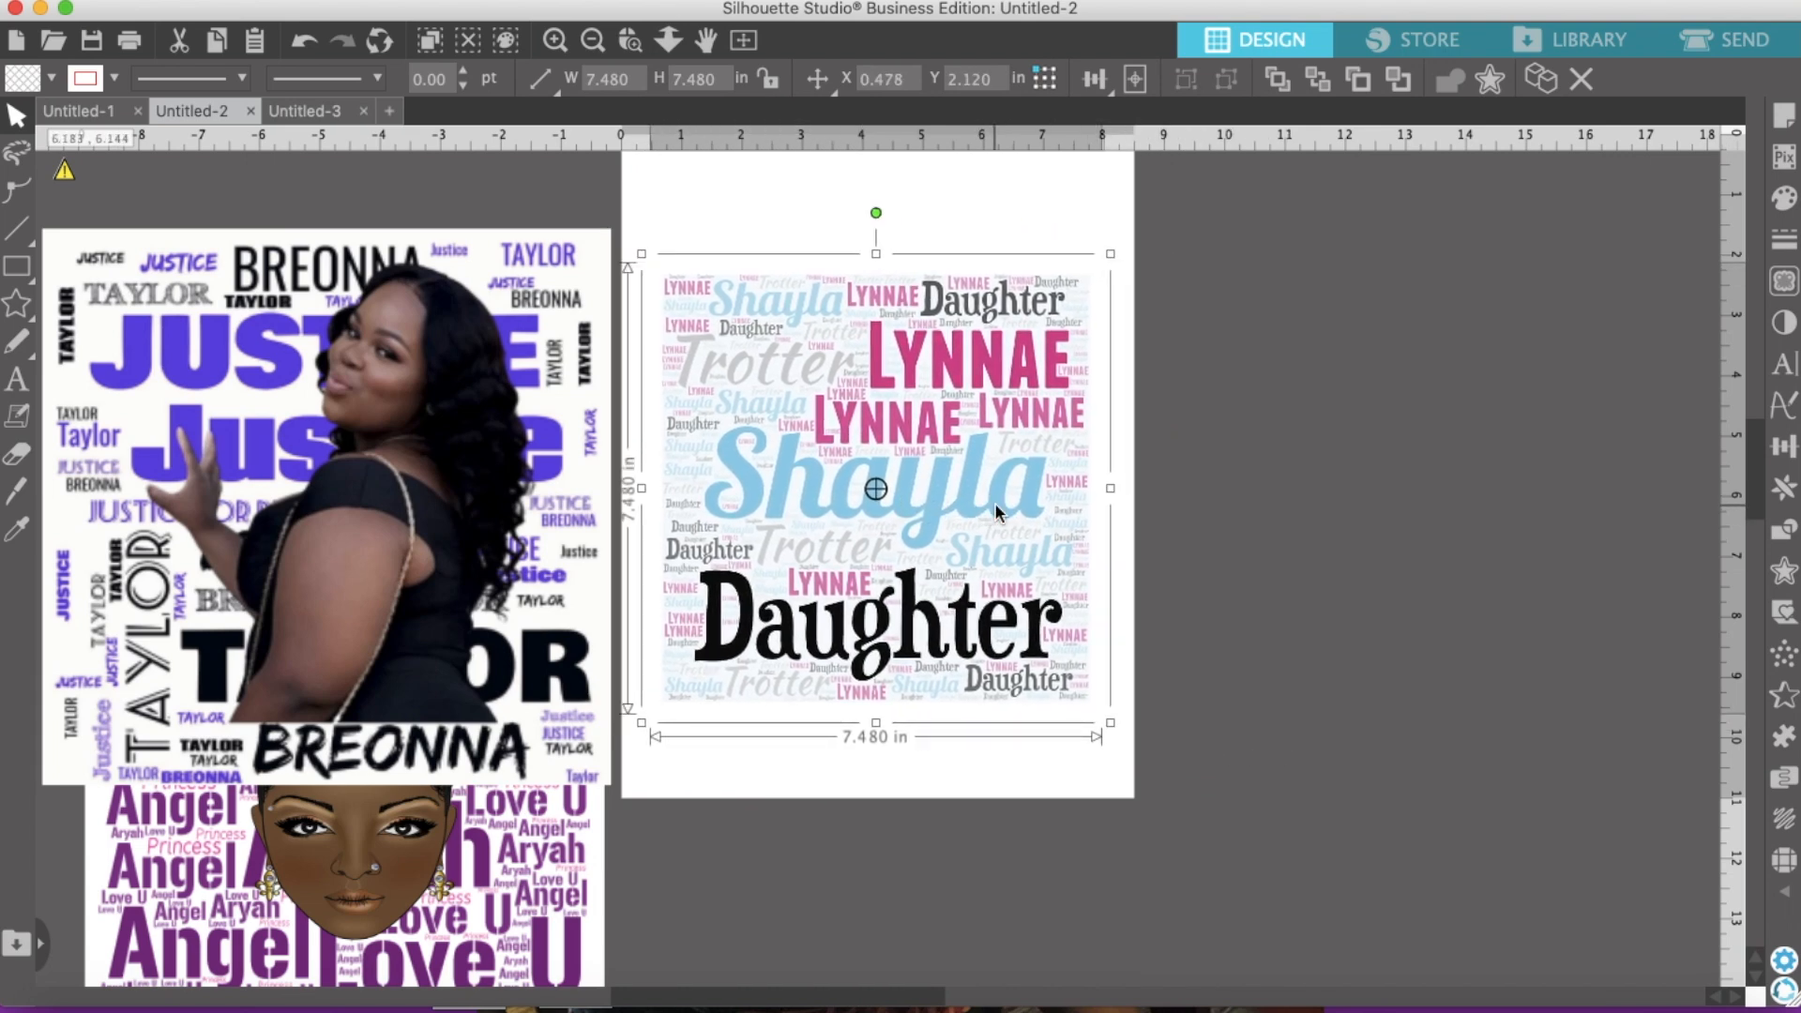
Step: Reposition the crowned face and move the Angel/Aryah word art up beside Shayla
click(502, 902)
drag(502, 903, 756, 831)
drag(439, 908, 480, 996)
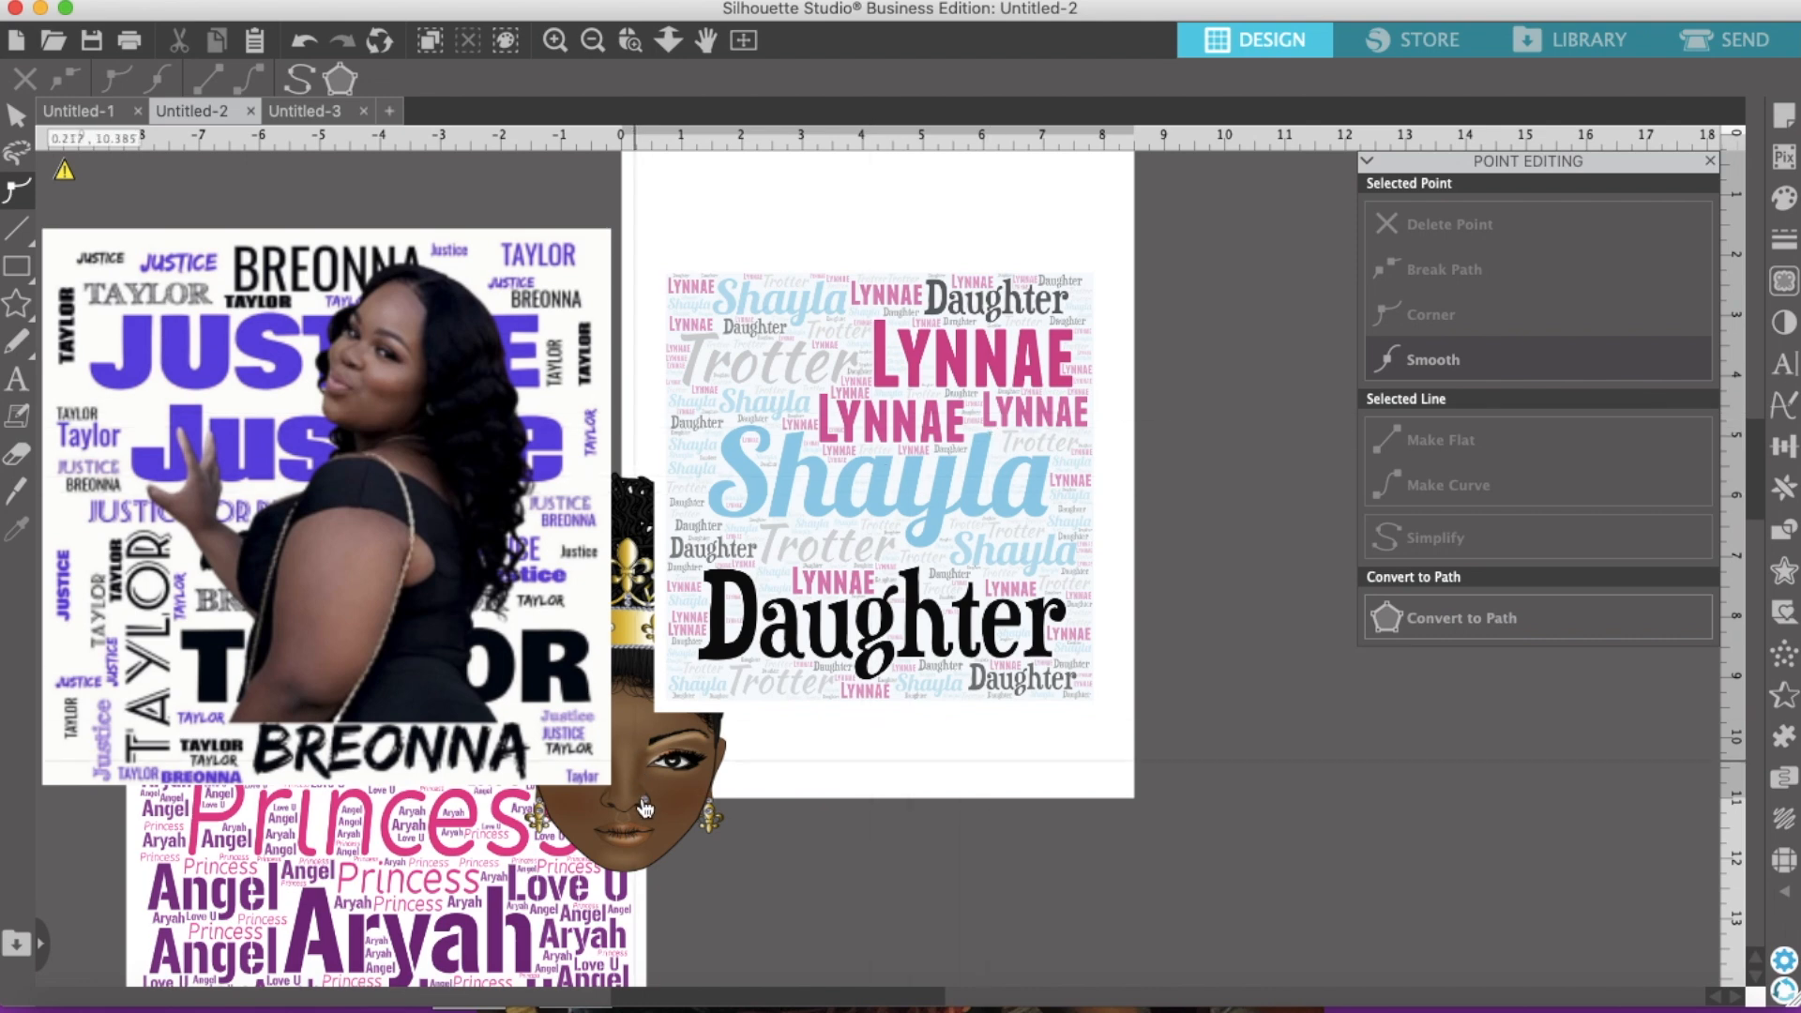
Step: Move the crowned face onto the Aryah word art and pull the Shayla cloud's bottom-right point slightly down
drag(642, 800, 443, 888)
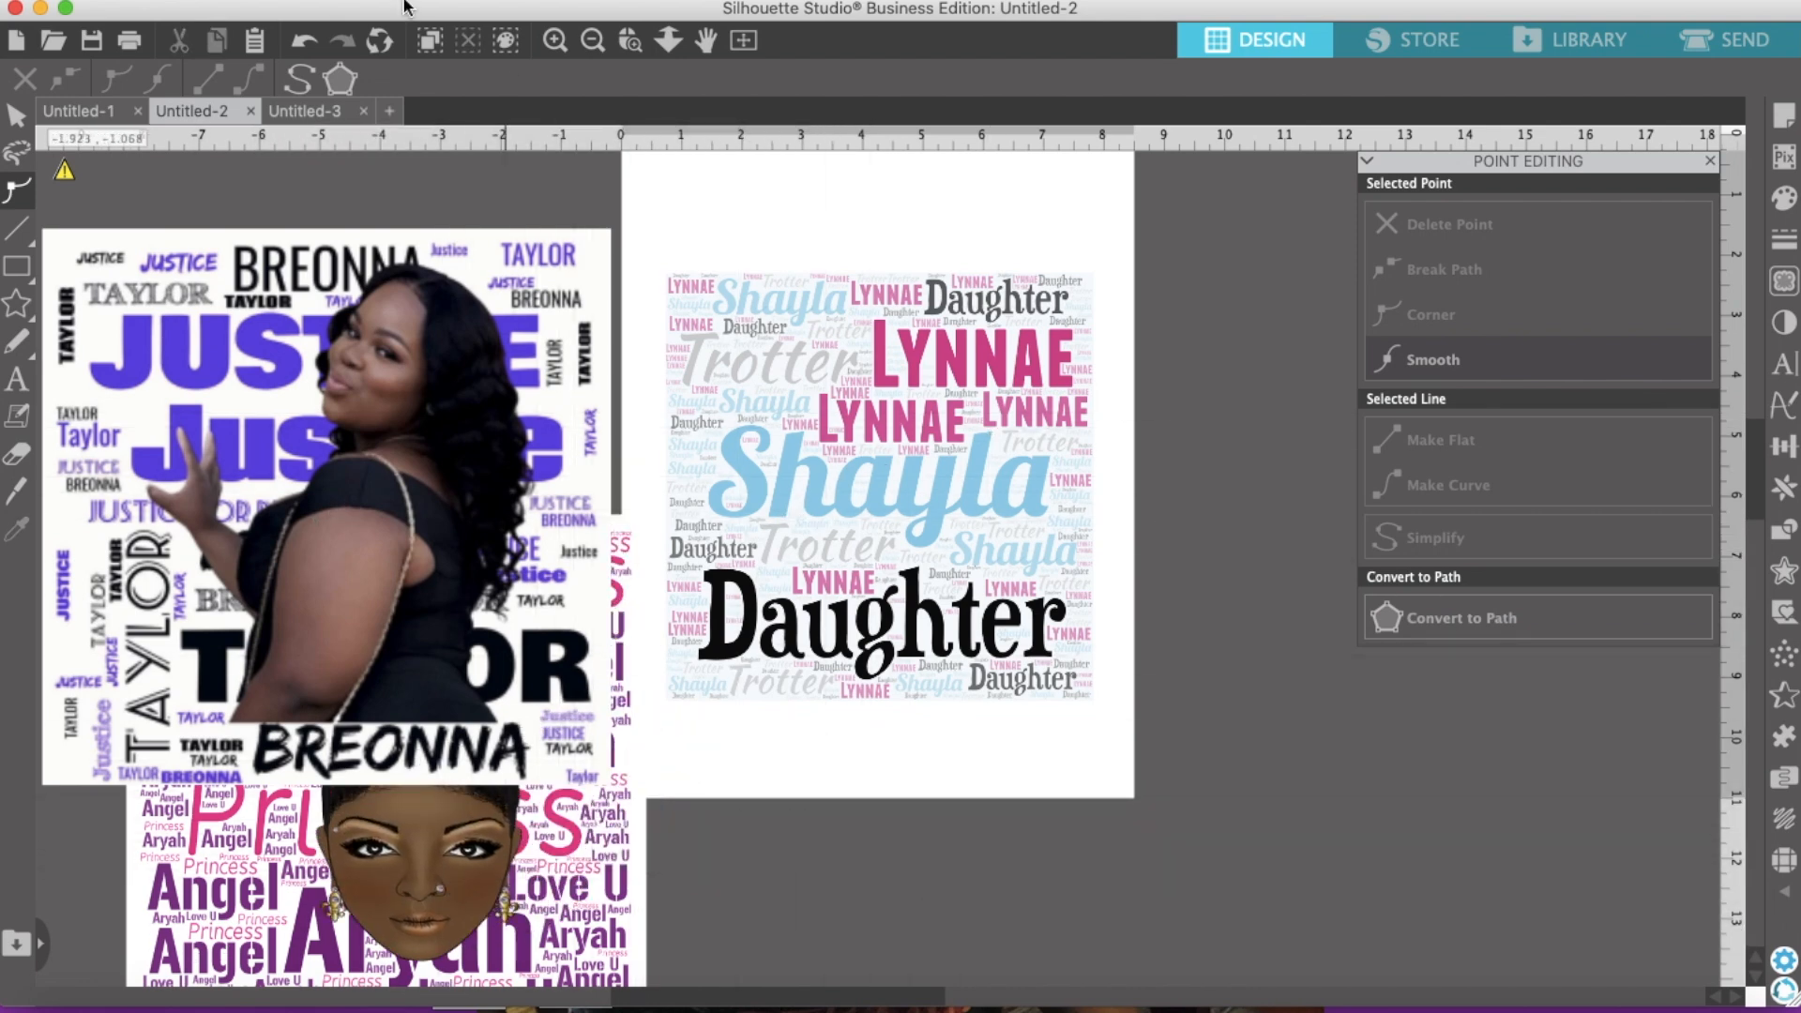
click(856, 417)
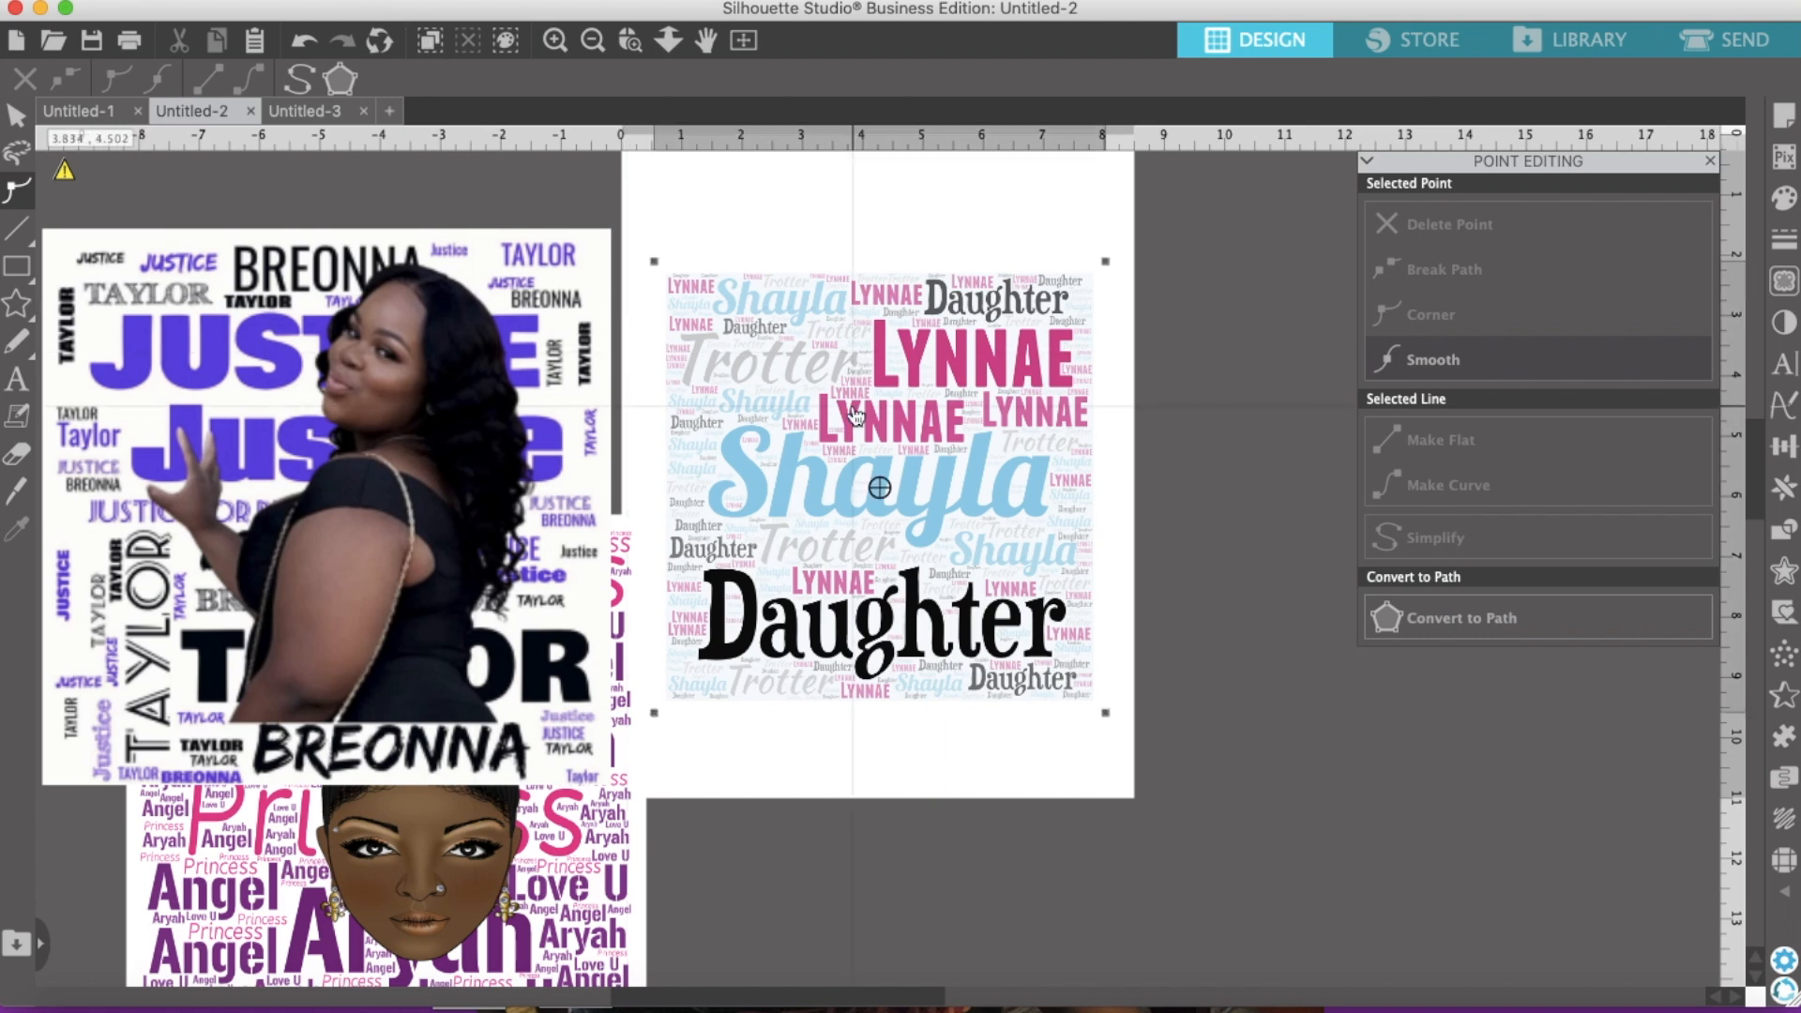
mouse_move(1105, 712)
mouse_down()
mouse_move(1117, 746)
mouse_move(1106, 736)
mouse_up()
right_click(1234, 809)
click(861, 508)
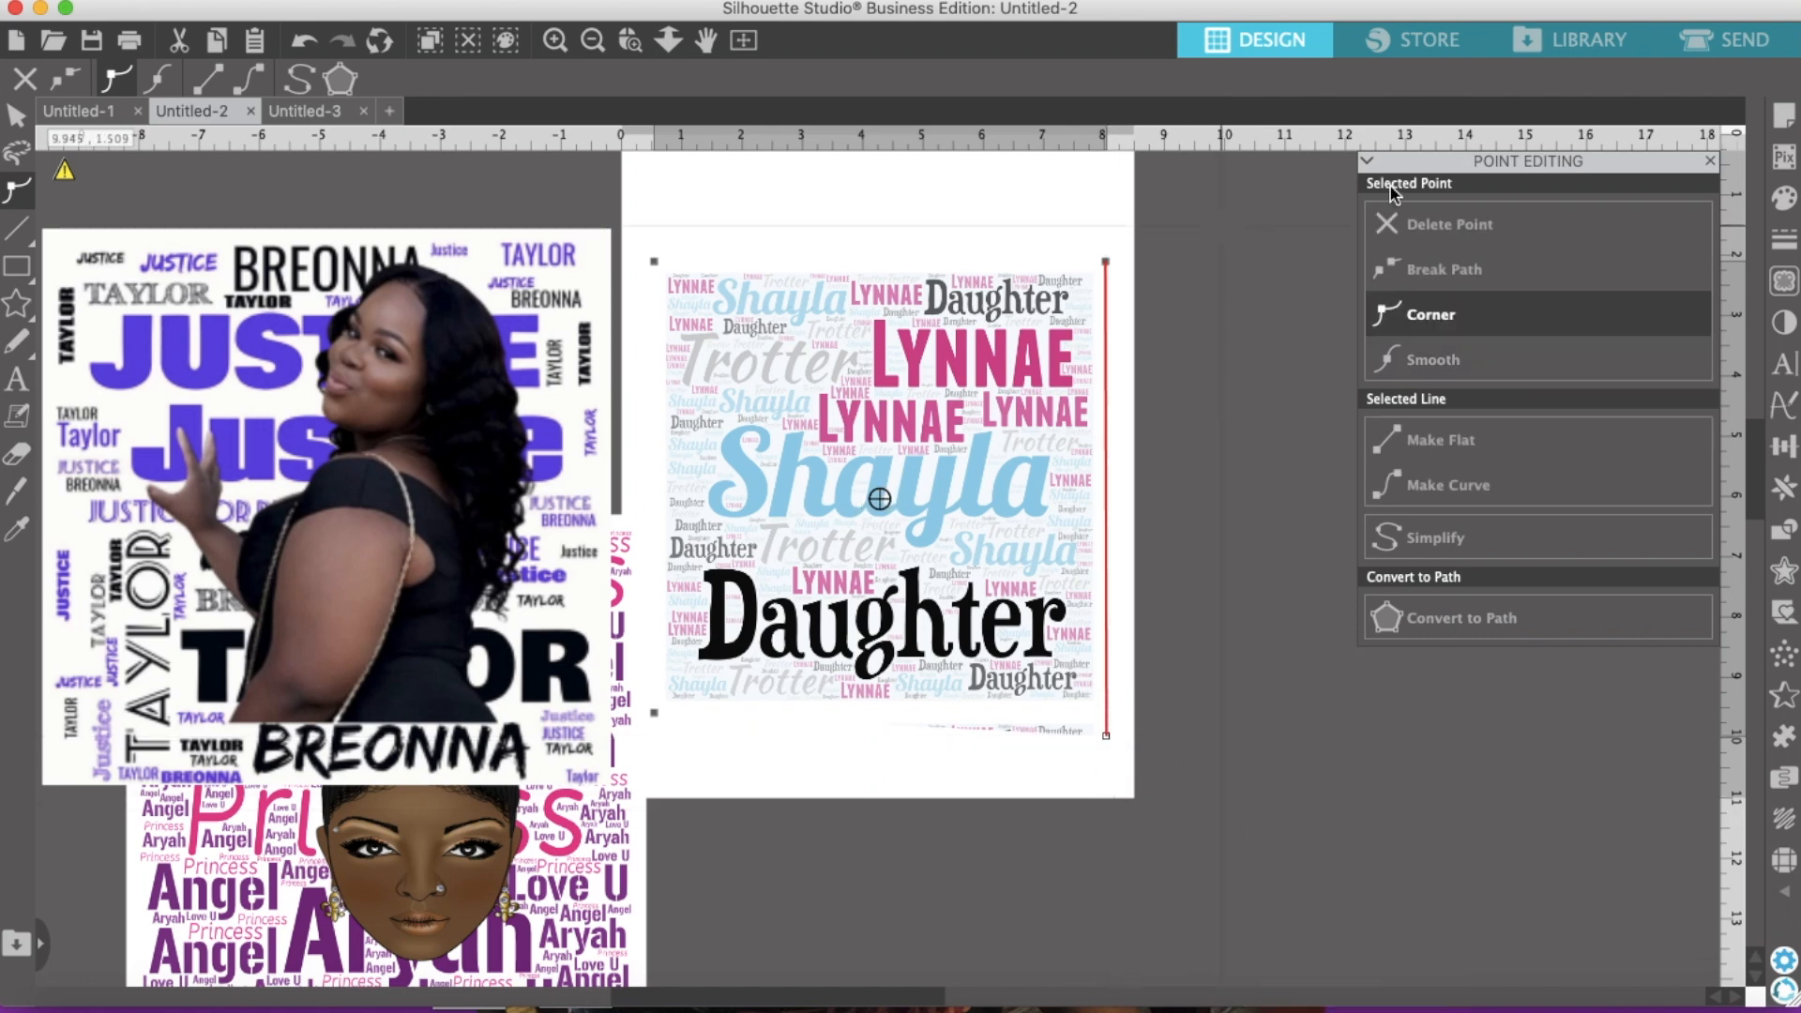
click(1710, 161)
Step: Shift the Shayla cloud up the page and tuck the crowned head behind it
drag(859, 476, 862, 419)
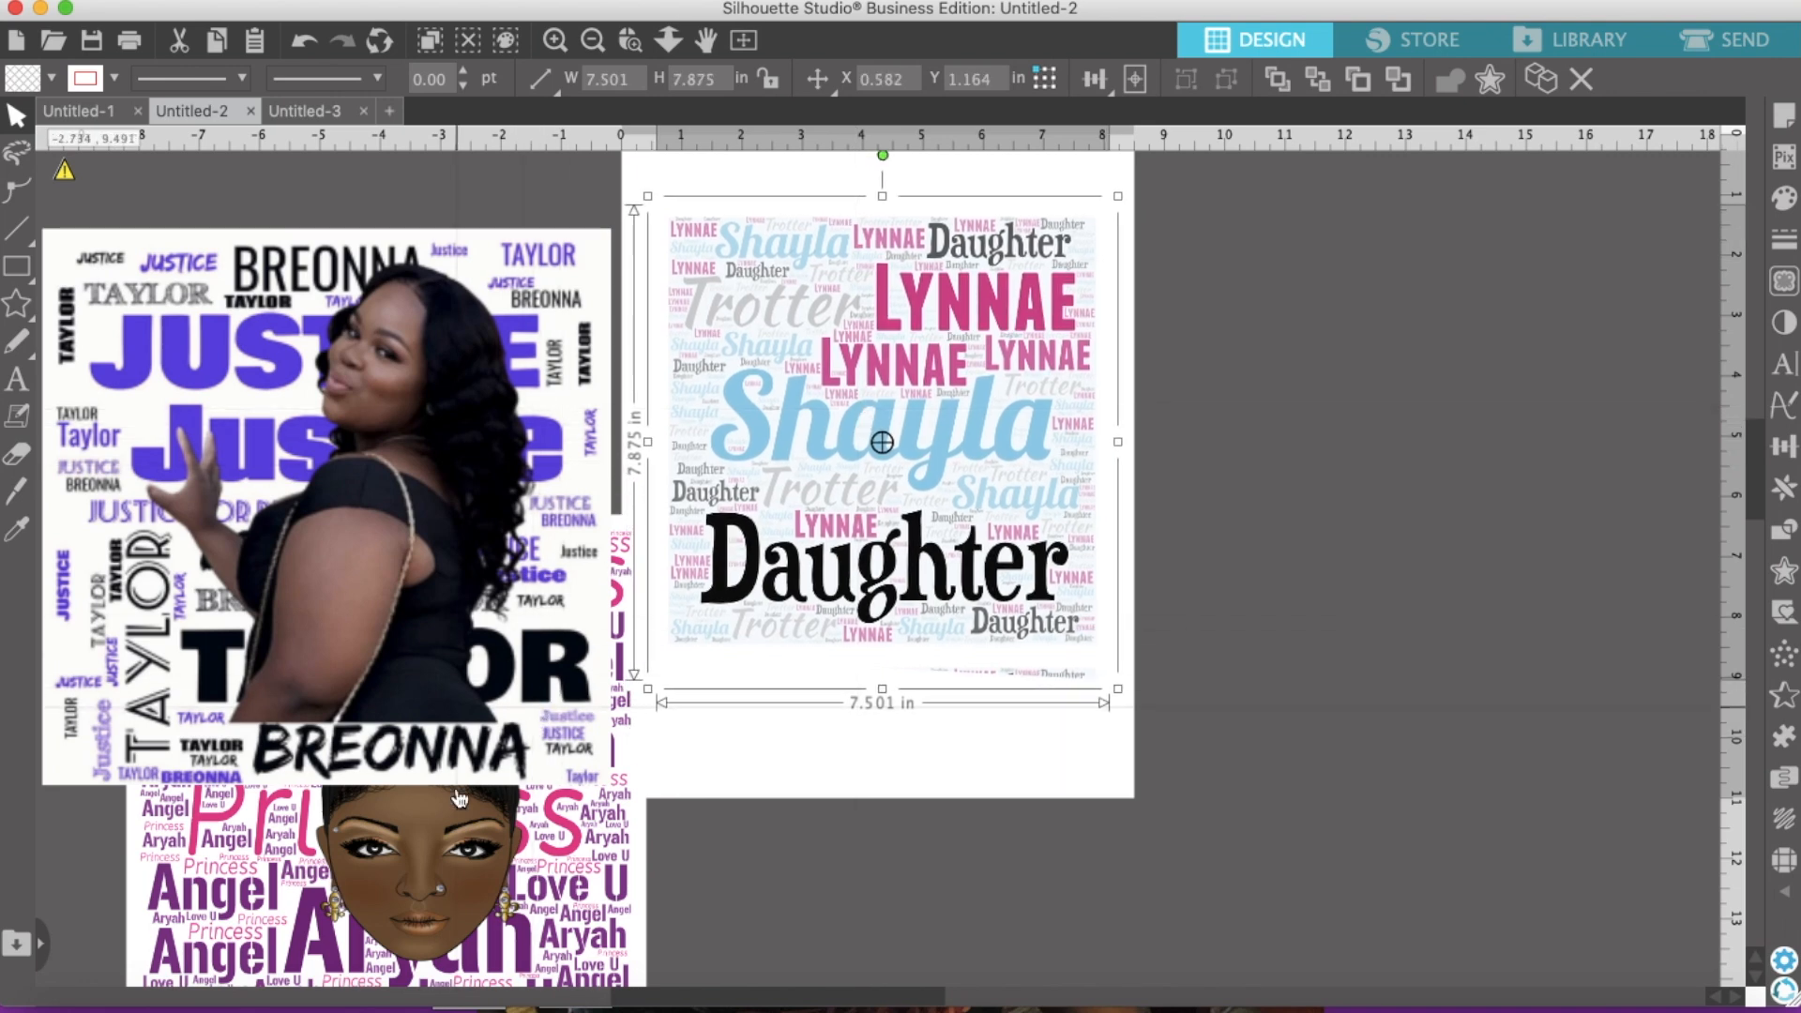
drag(459, 798, 736, 790)
Step: Bring the crowned head to the front and position it over the word cloud
right_click(762, 717)
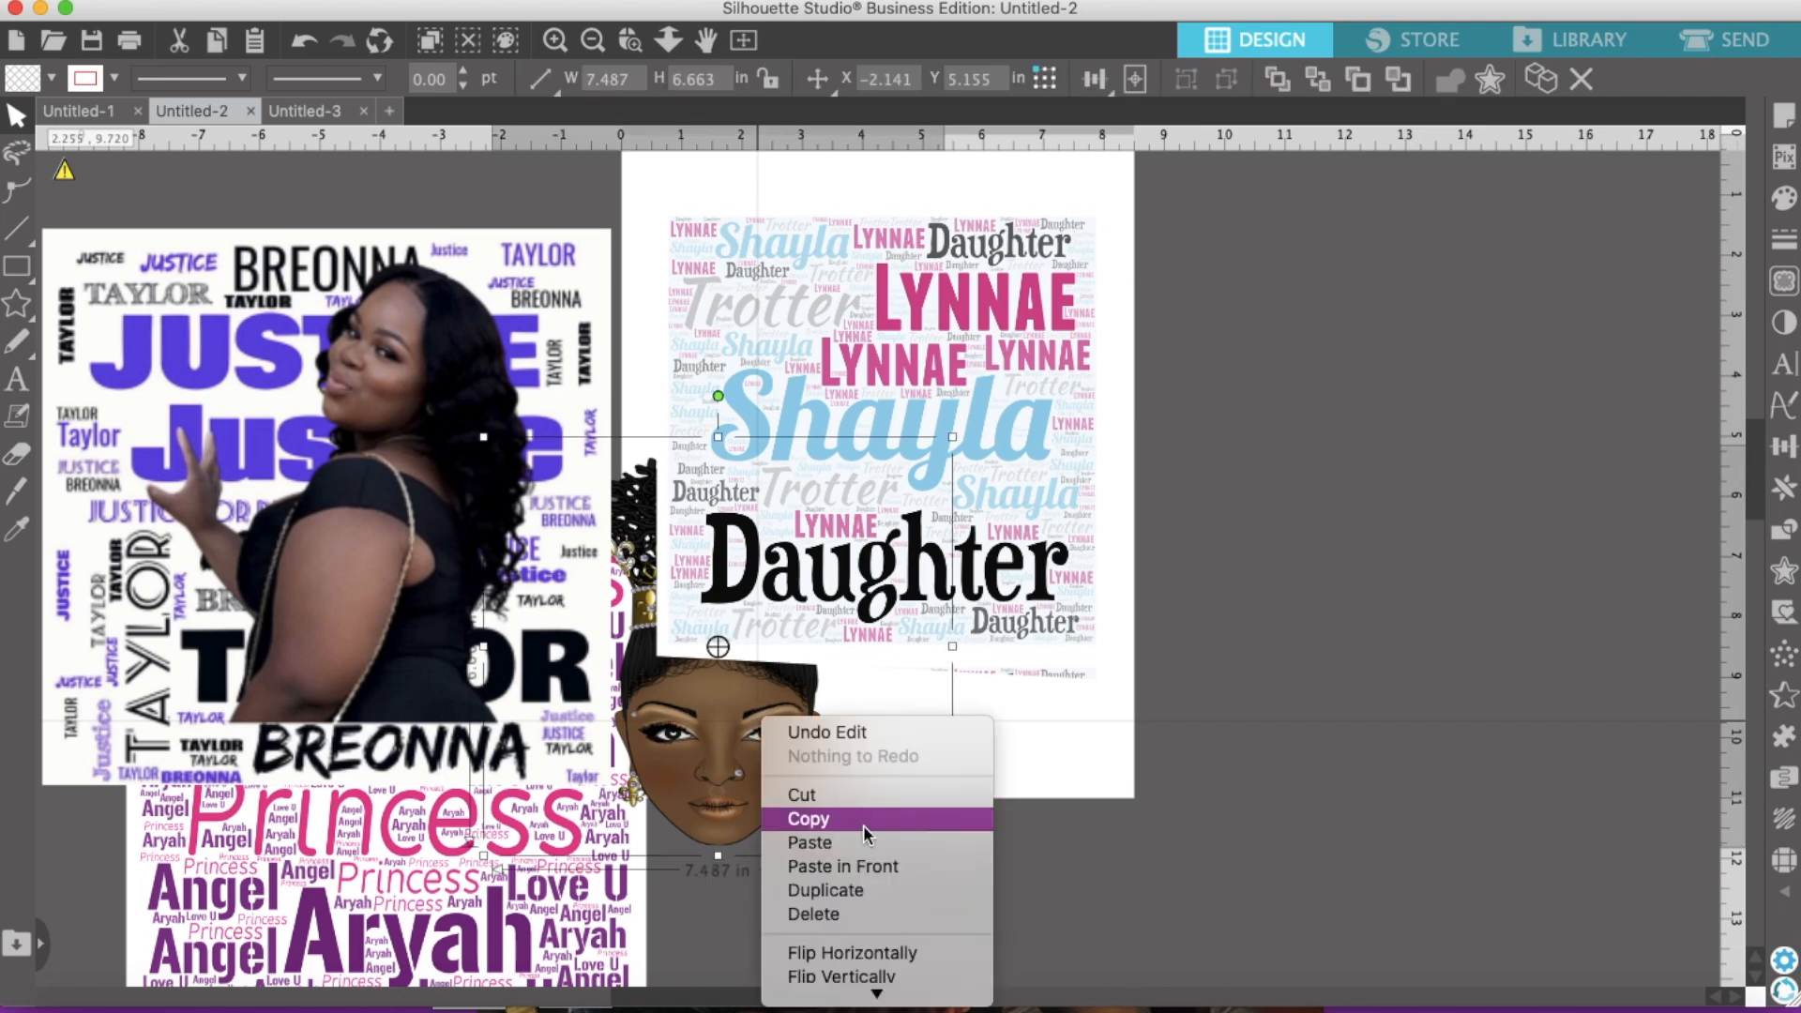
scroll(876, 892, down, 5)
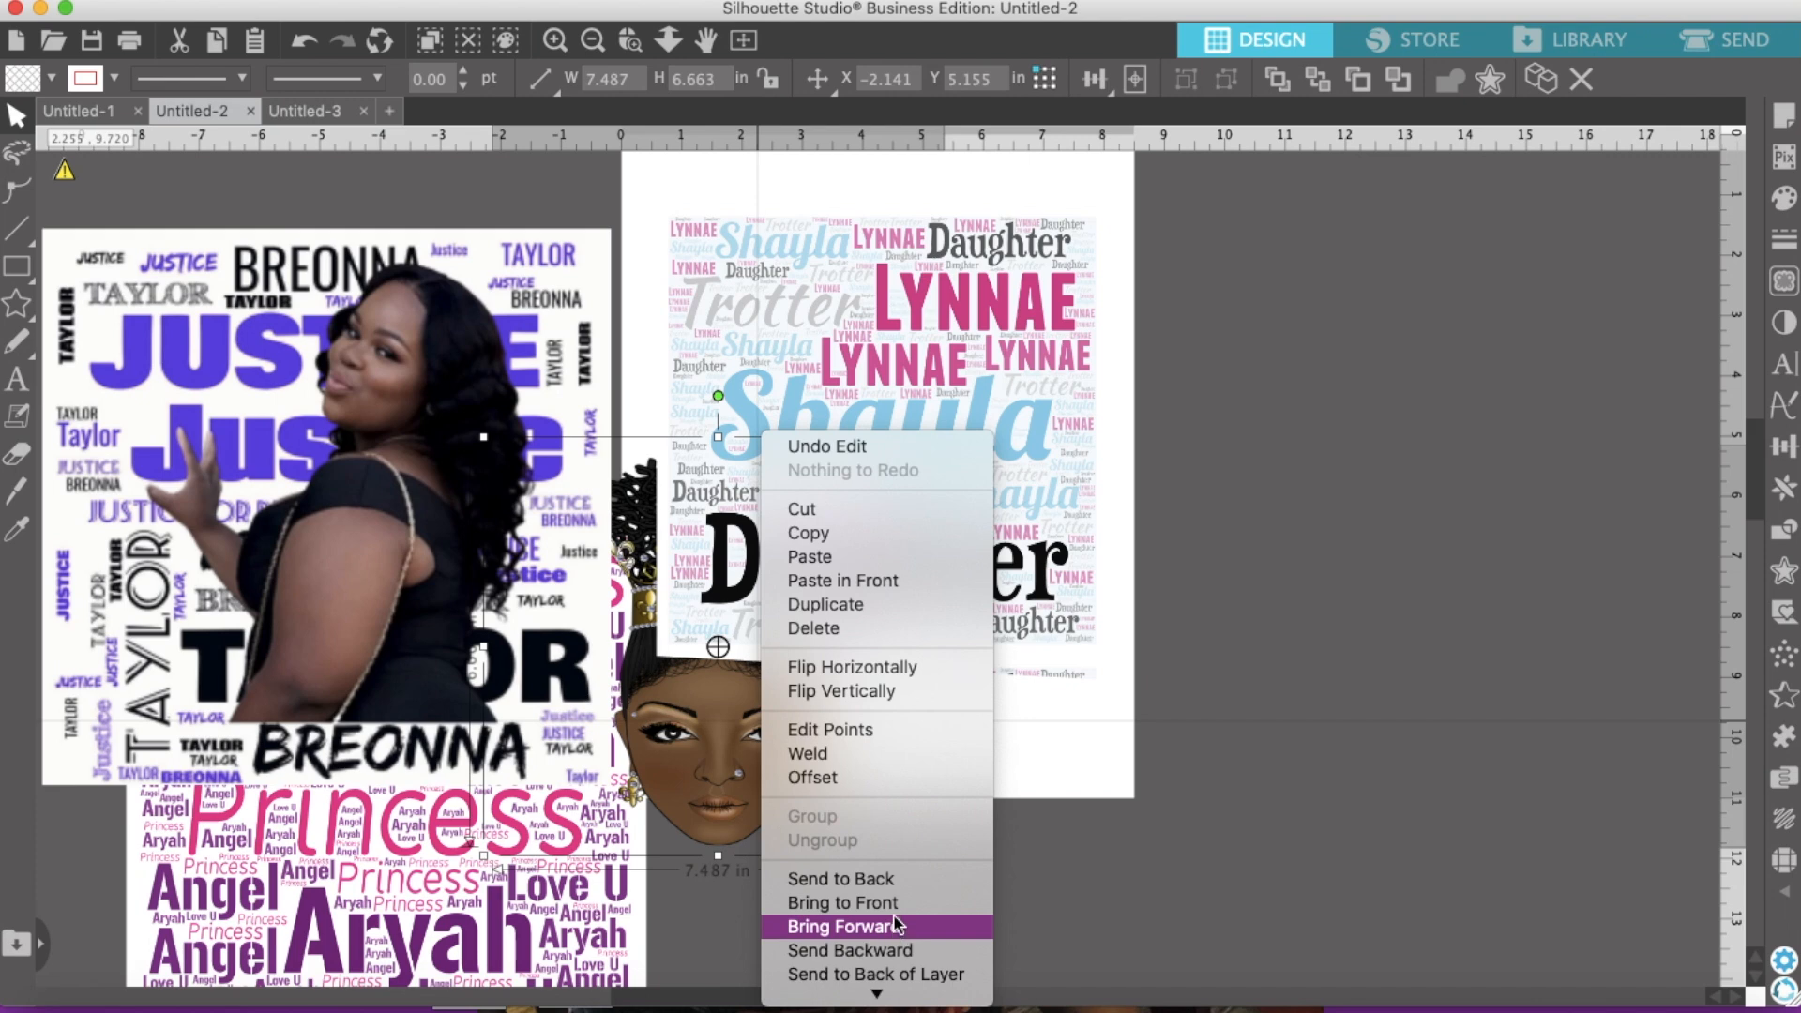
click(882, 902)
drag(787, 611, 887, 527)
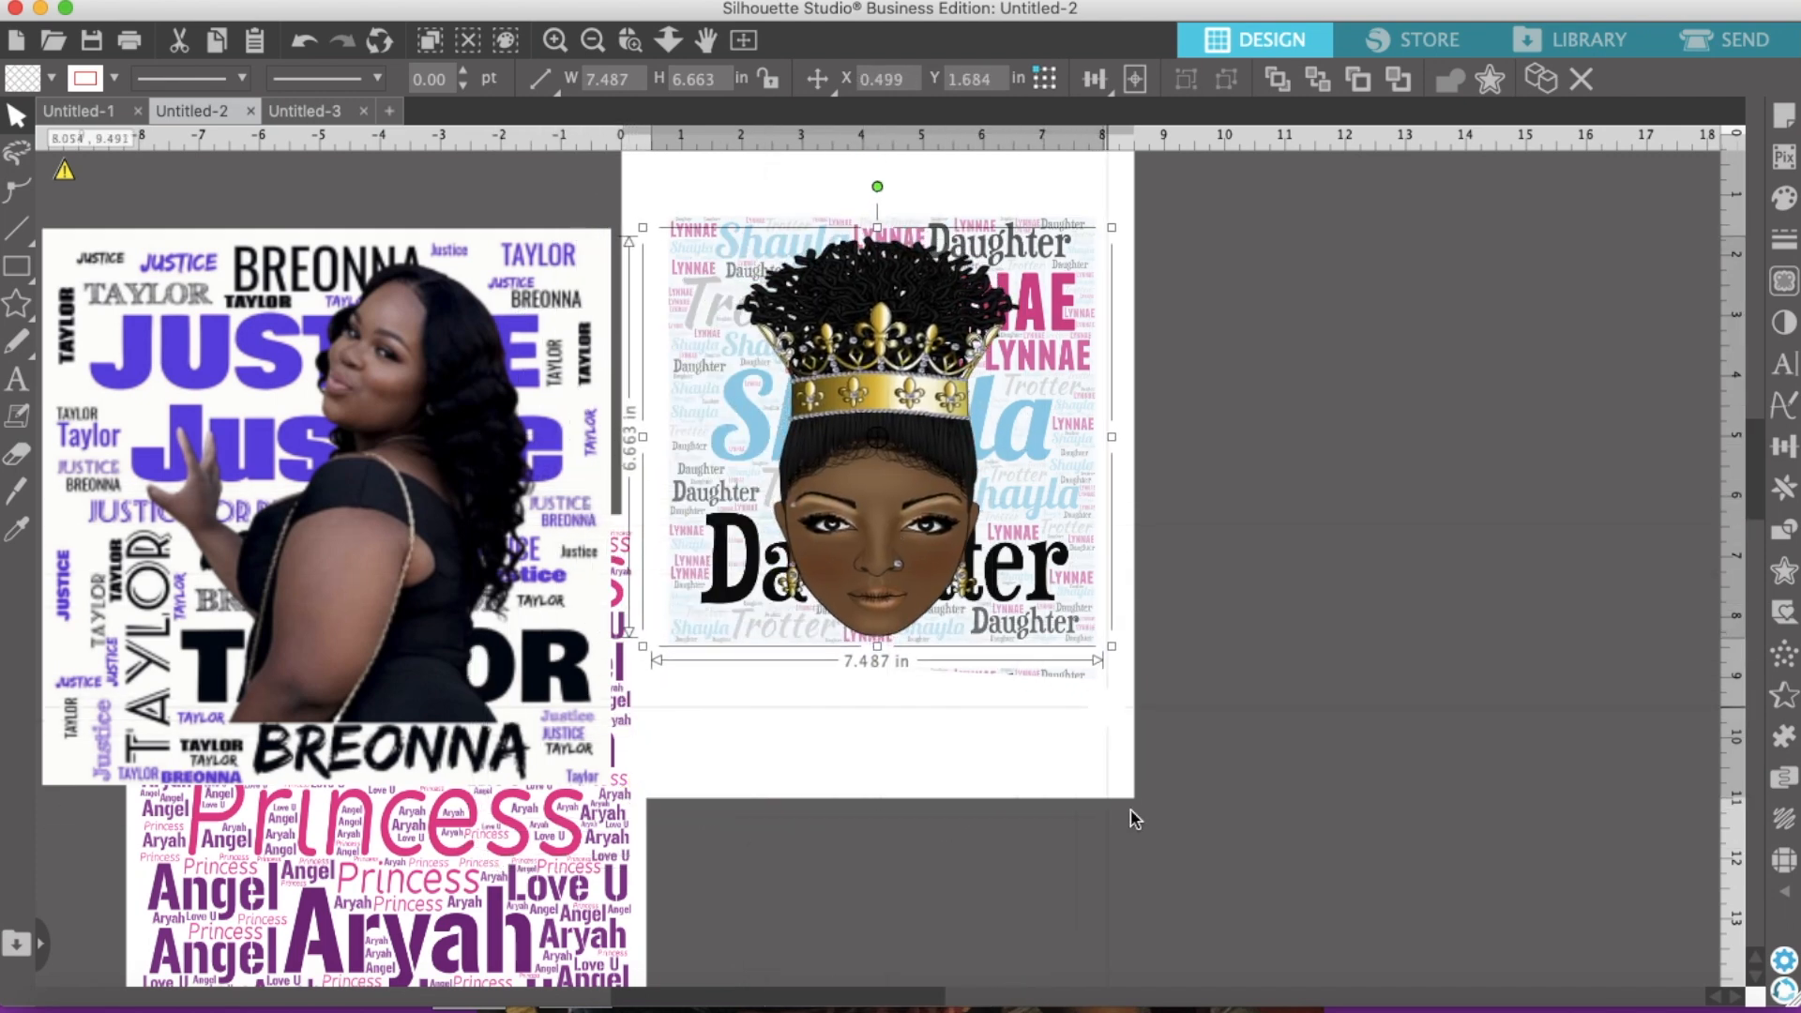
drag(1114, 664, 1180, 709)
drag(1049, 574, 1021, 563)
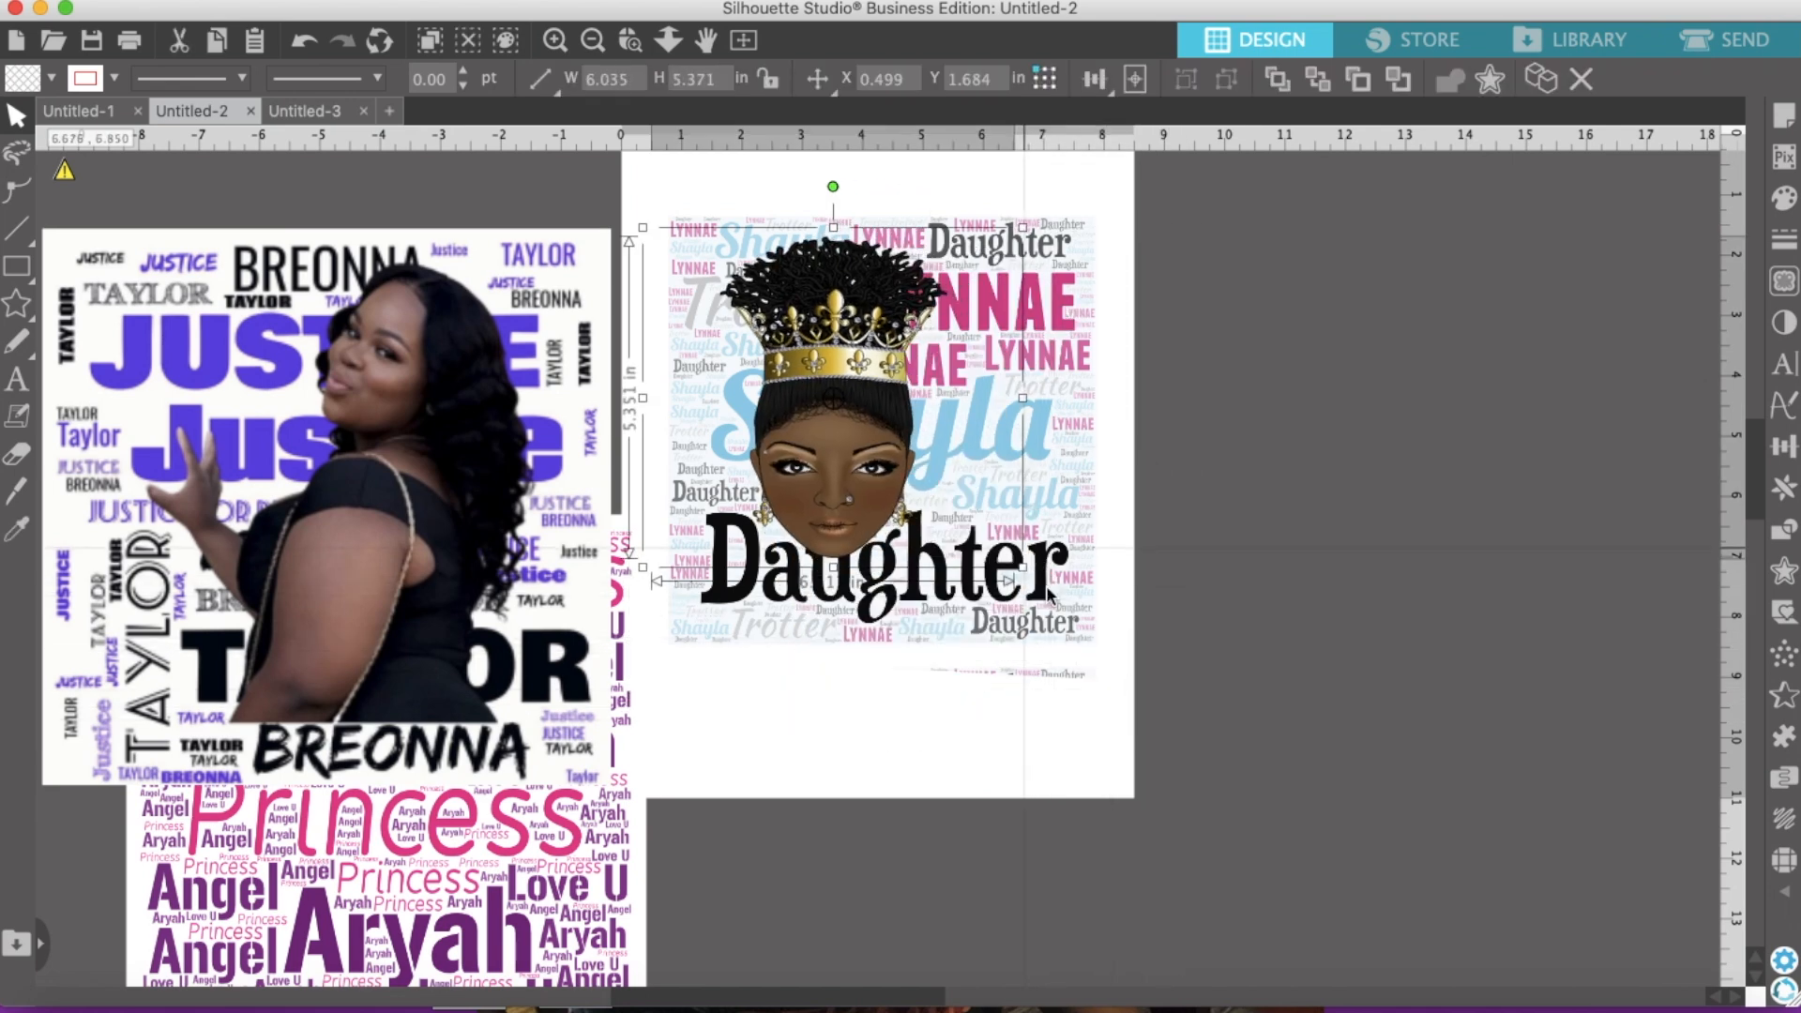
Step: Stretch the word cloud to 7.501 × 9.081 in and move the crowned head just right of the page
click(1064, 643)
drag(882, 687, 881, 753)
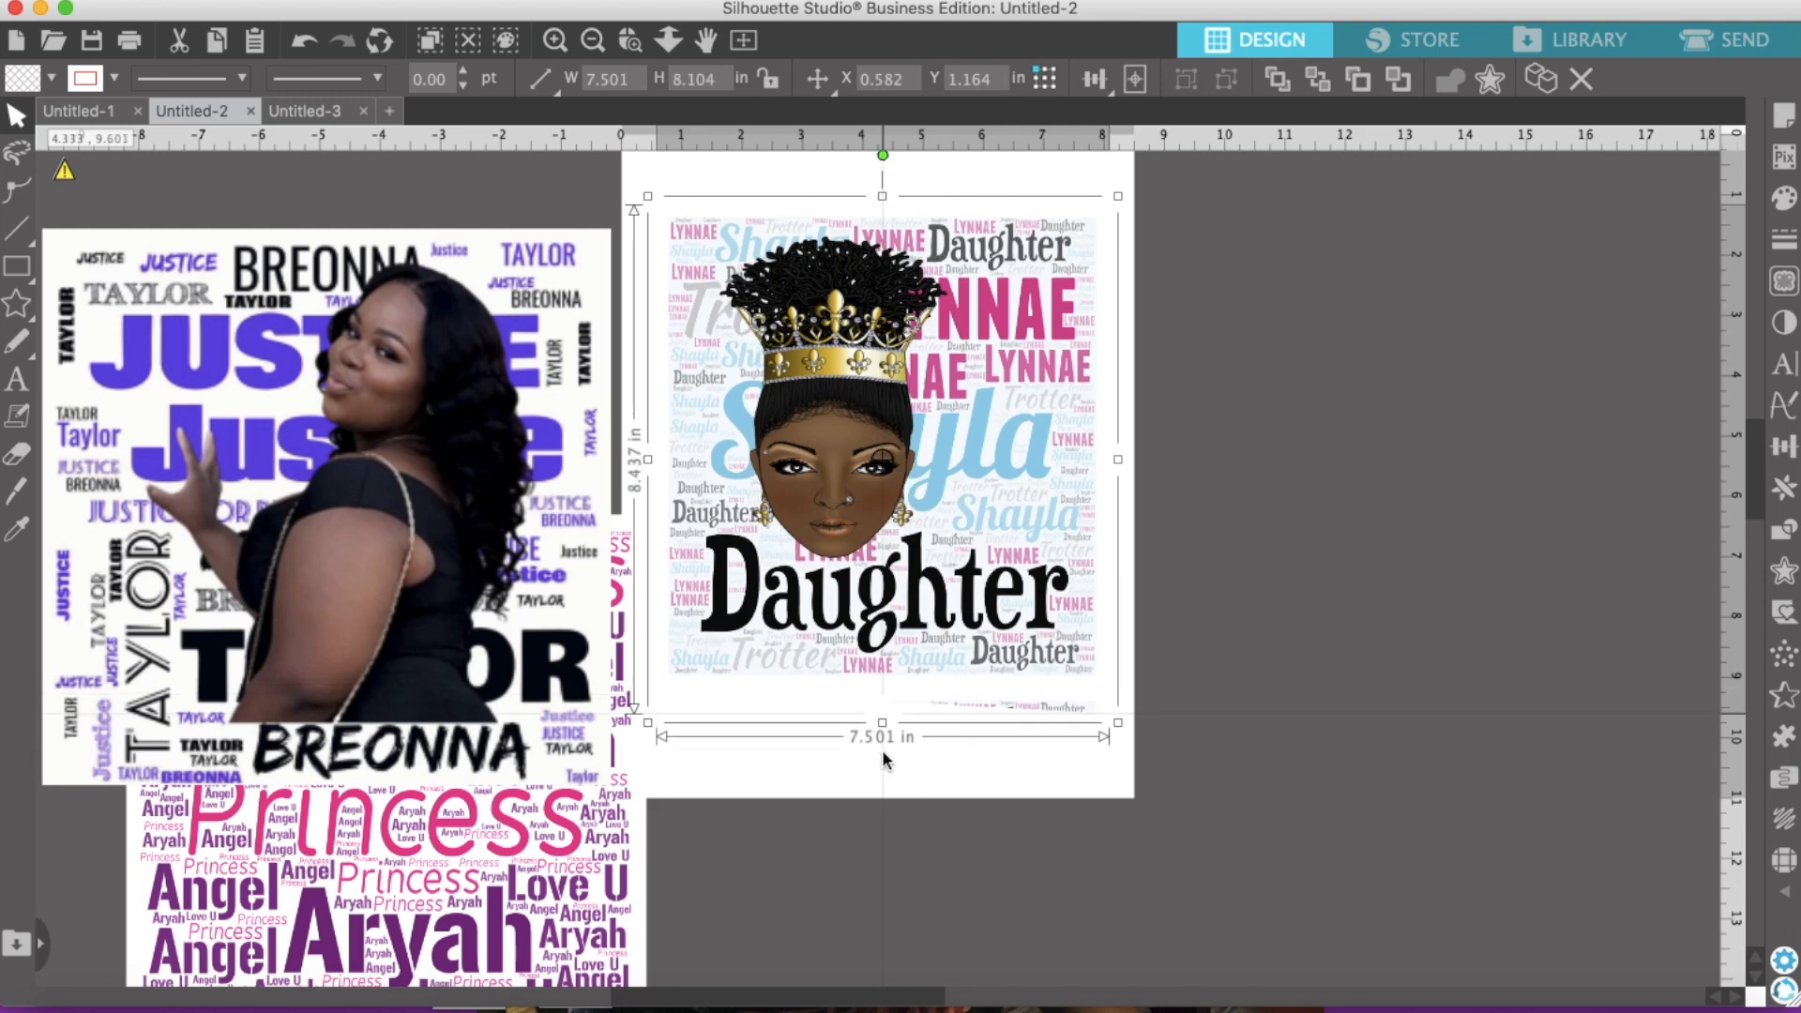
drag(897, 394, 927, 467)
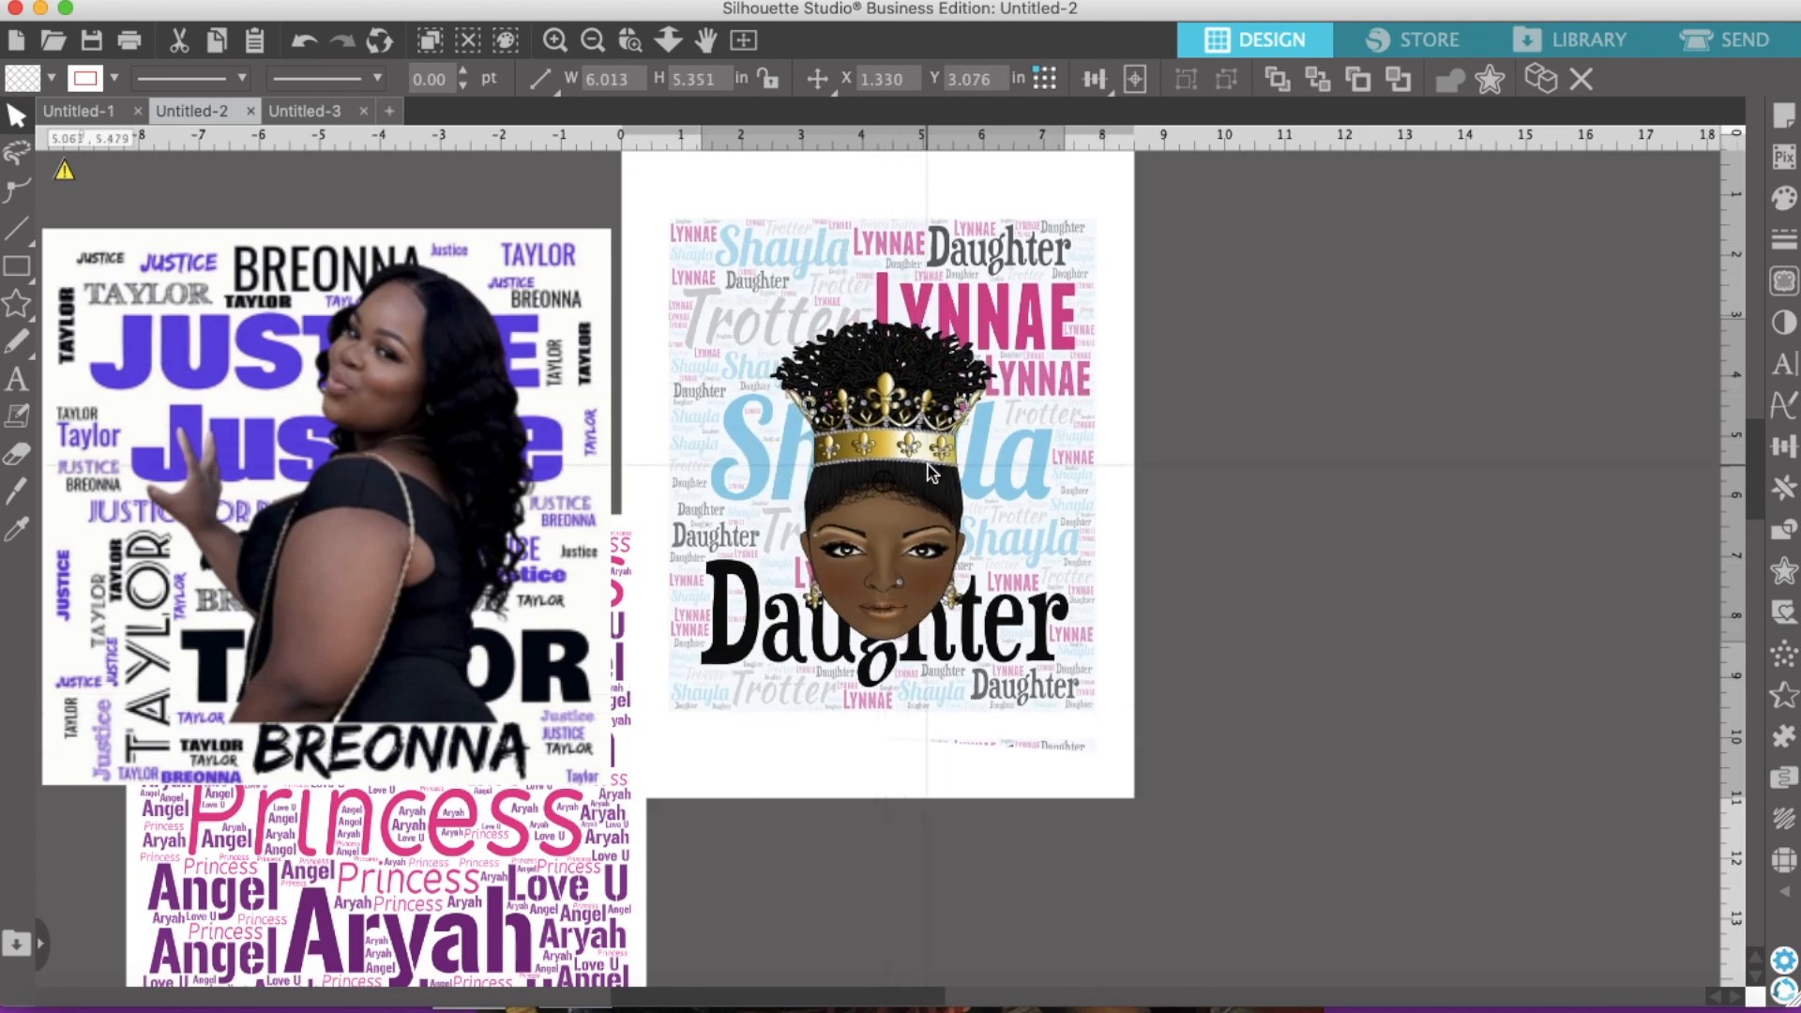
key(Escape)
drag(873, 439, 1004, 413)
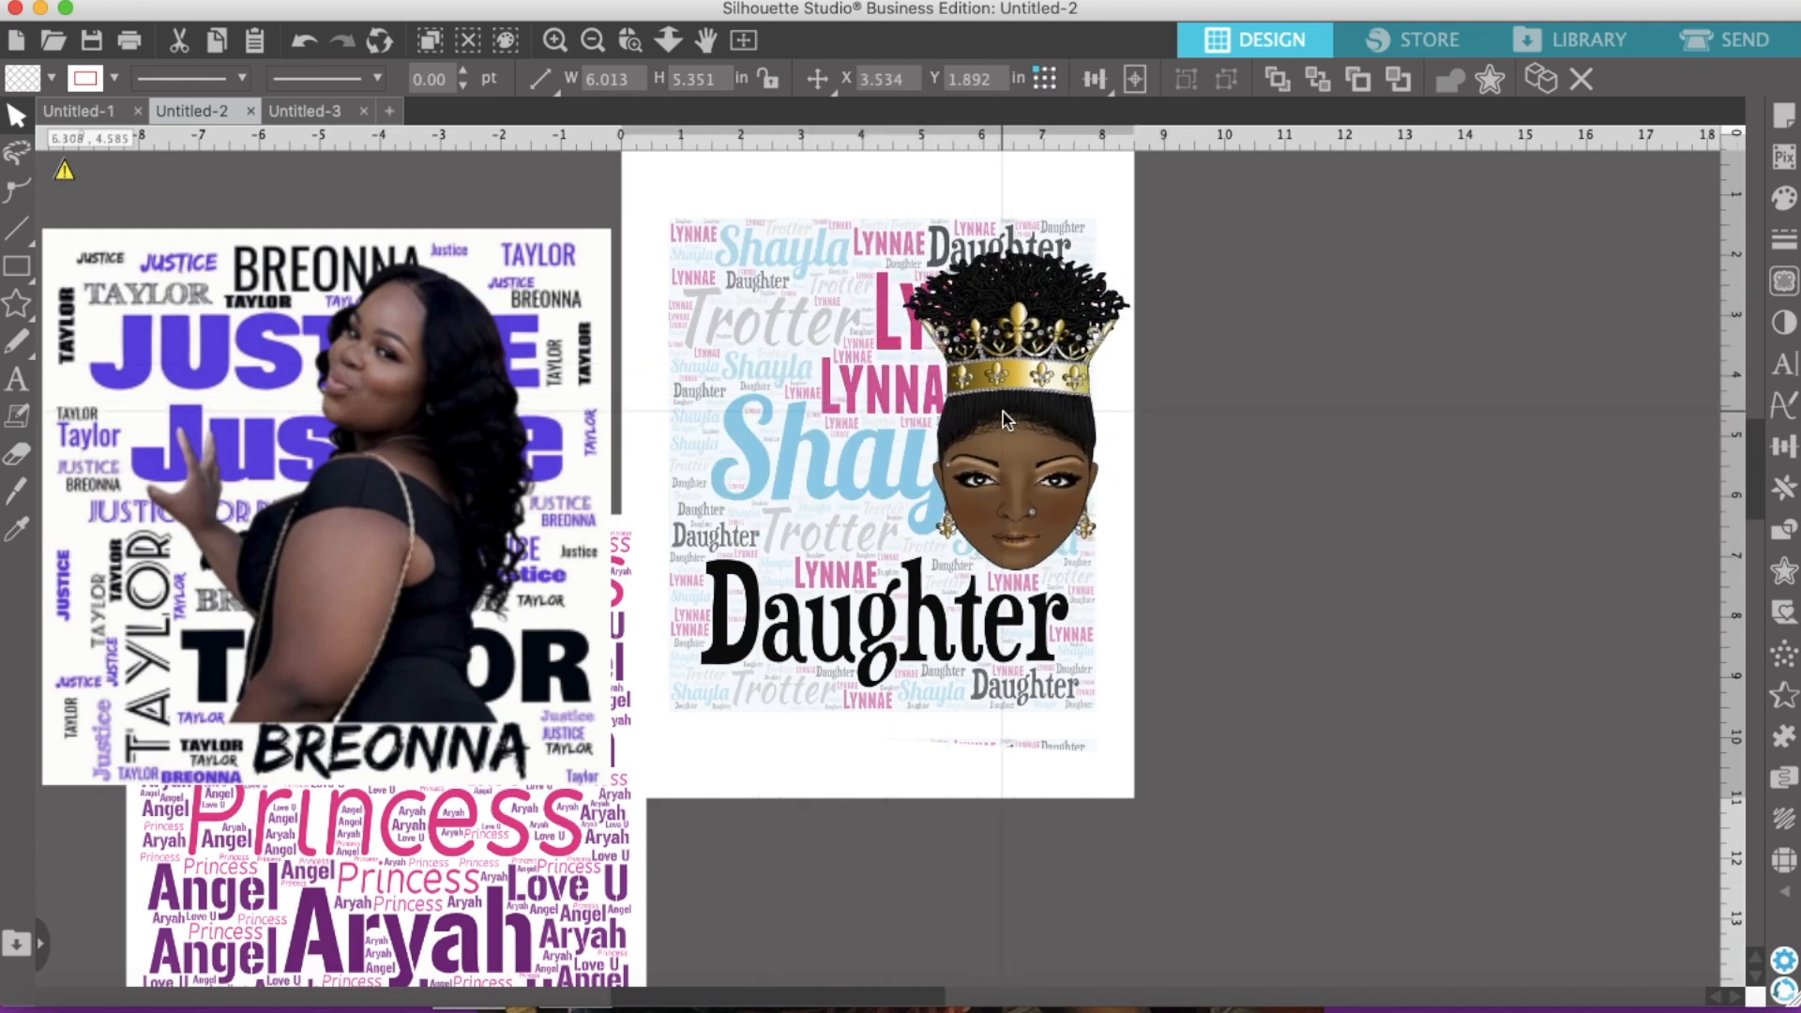
key(Escape)
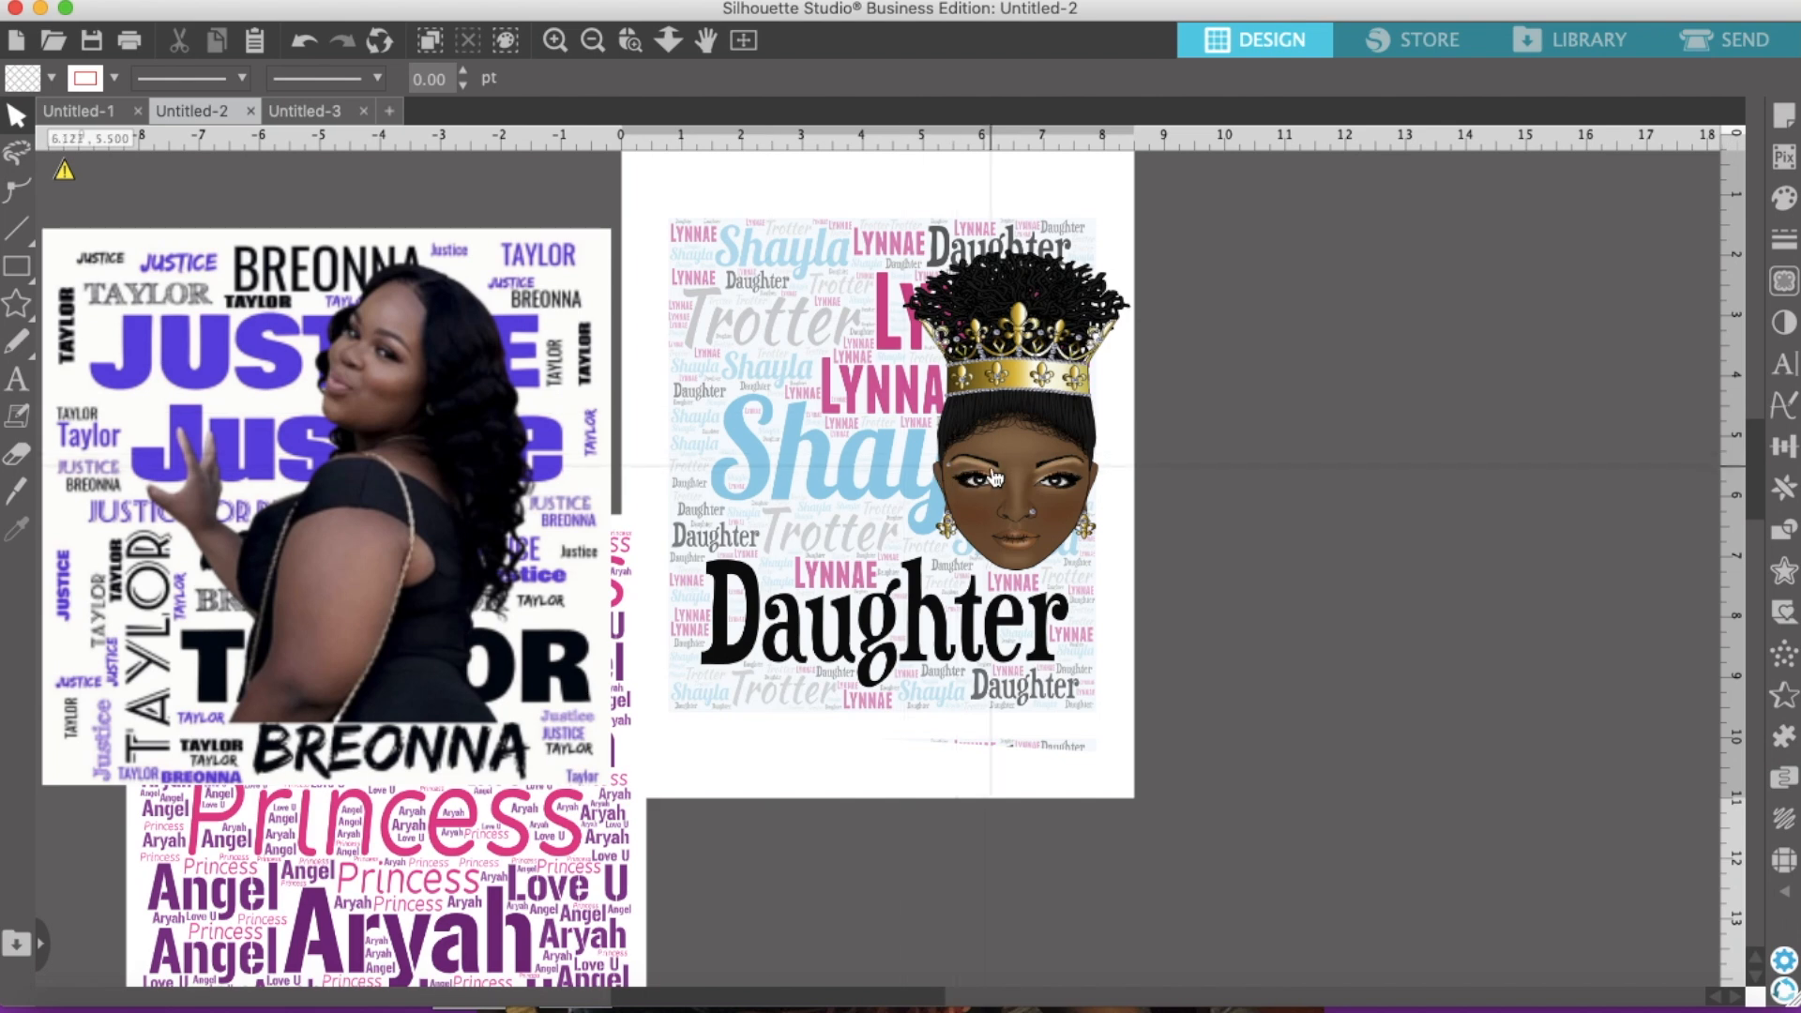
click(996, 479)
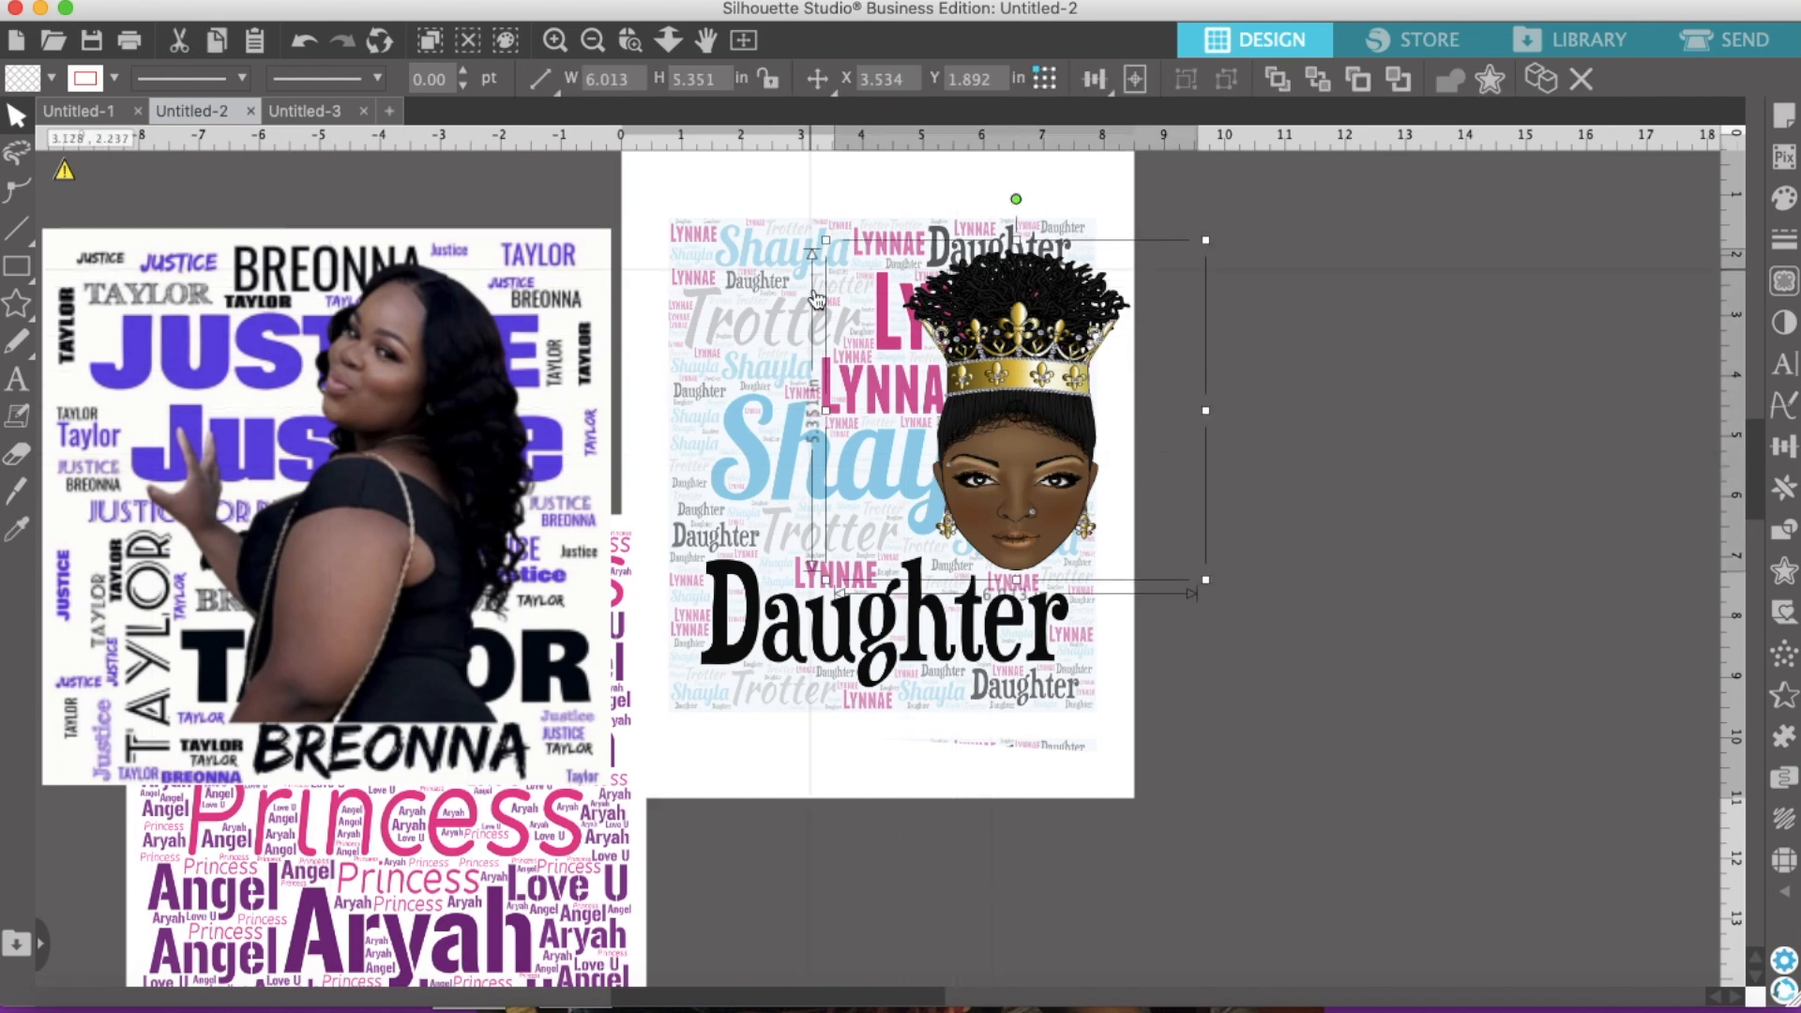
drag(1015, 449, 1041, 457)
drag(1168, 551, 1408, 719)
click(1049, 741)
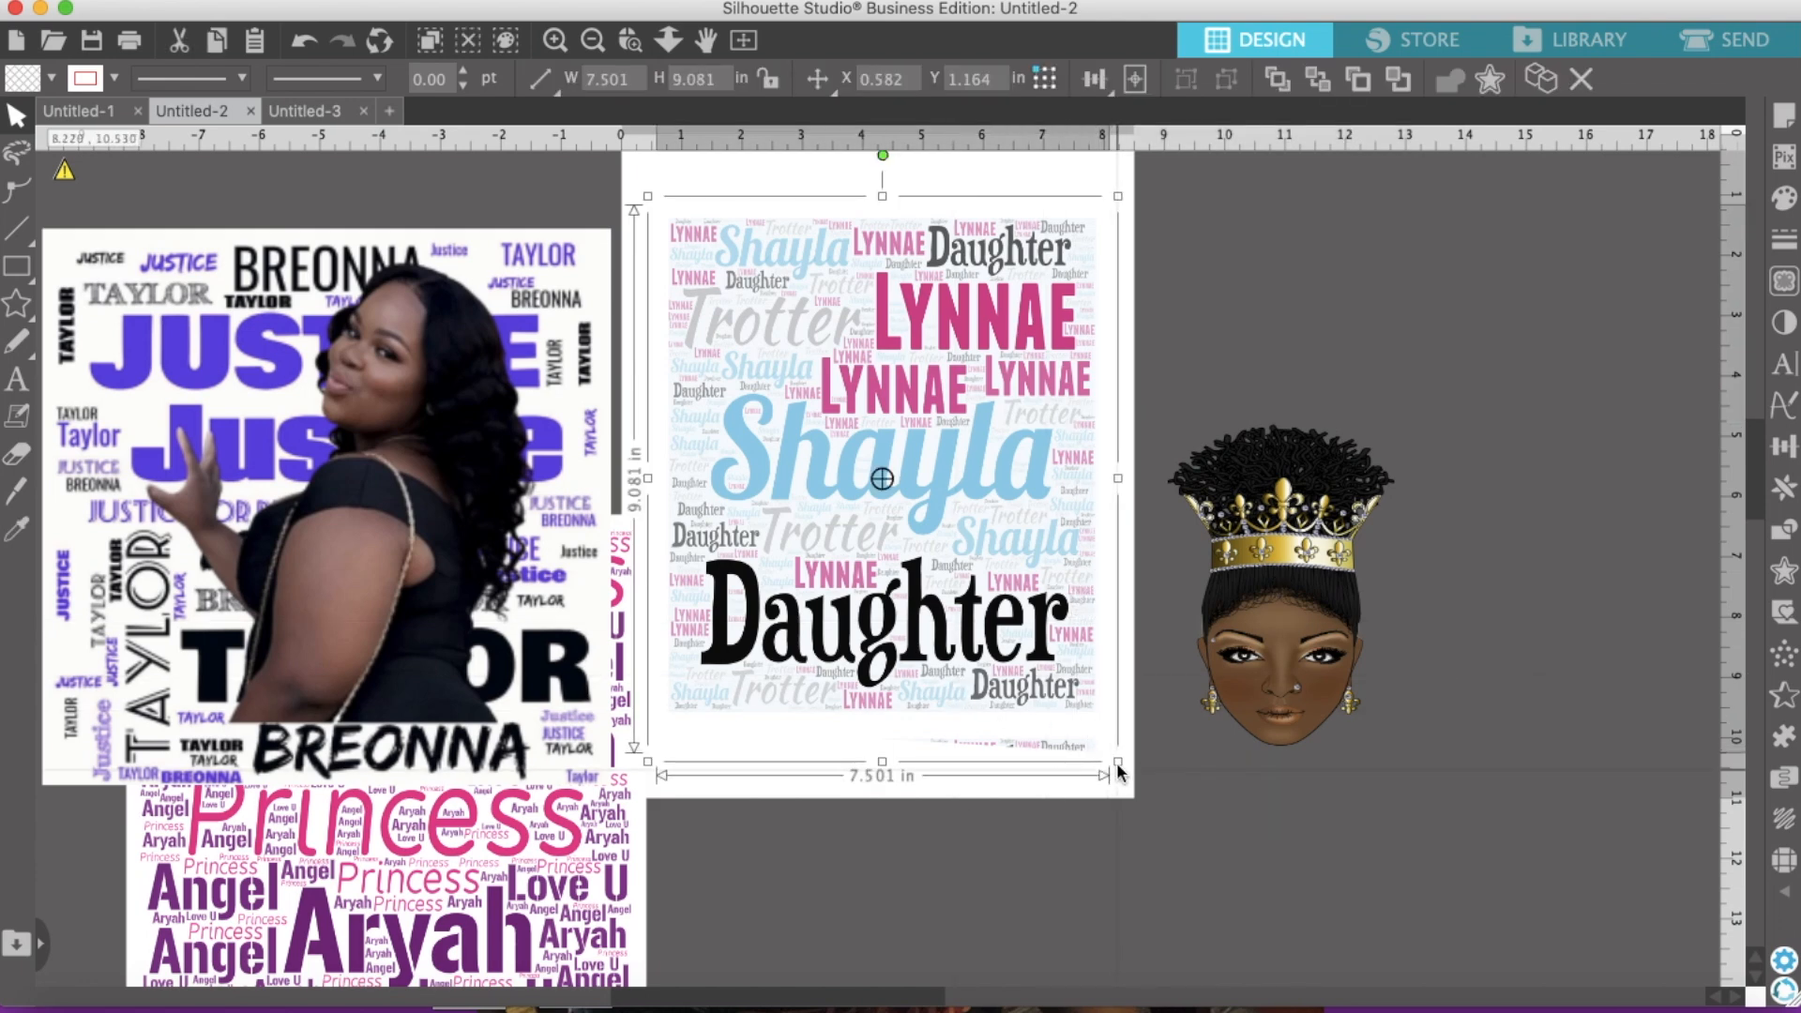
Step: Enlarge the word cloud to 9.587 × 11.606 in to cover the page and place the crowned head over it
drag(1116, 762, 1243, 913)
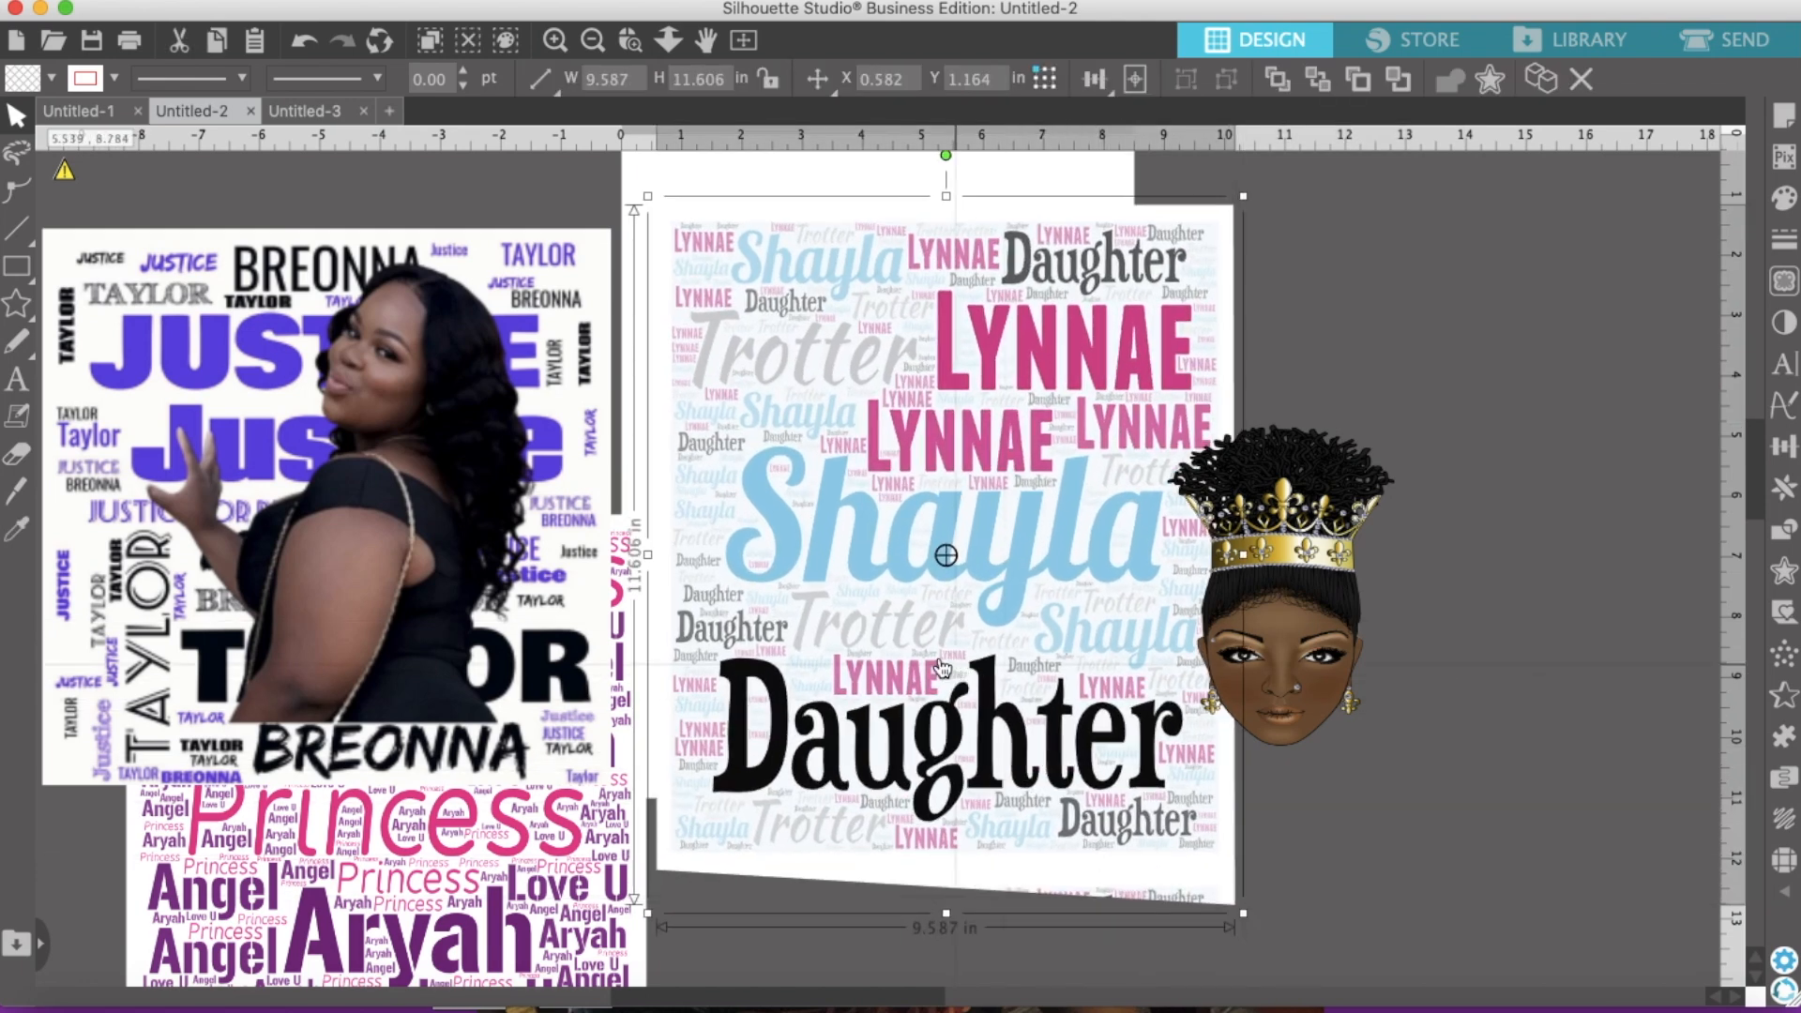
drag(959, 671, 908, 626)
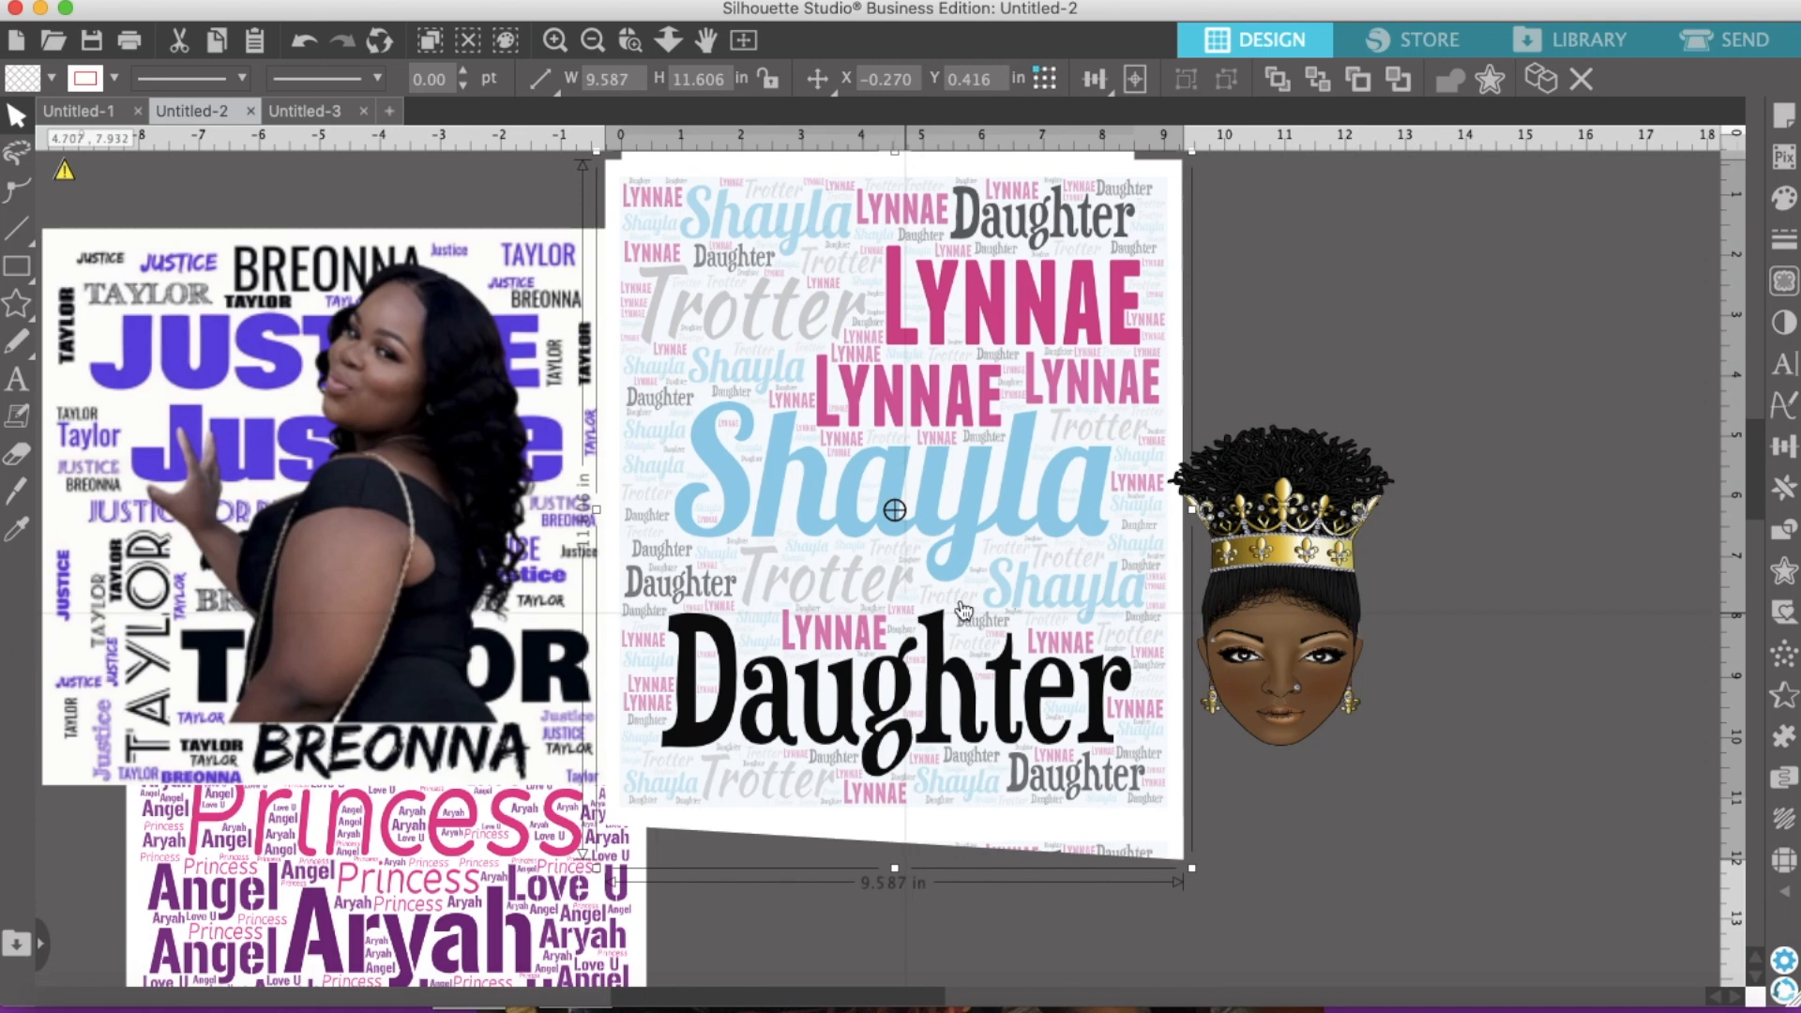
click(1266, 607)
drag(1266, 606, 971, 560)
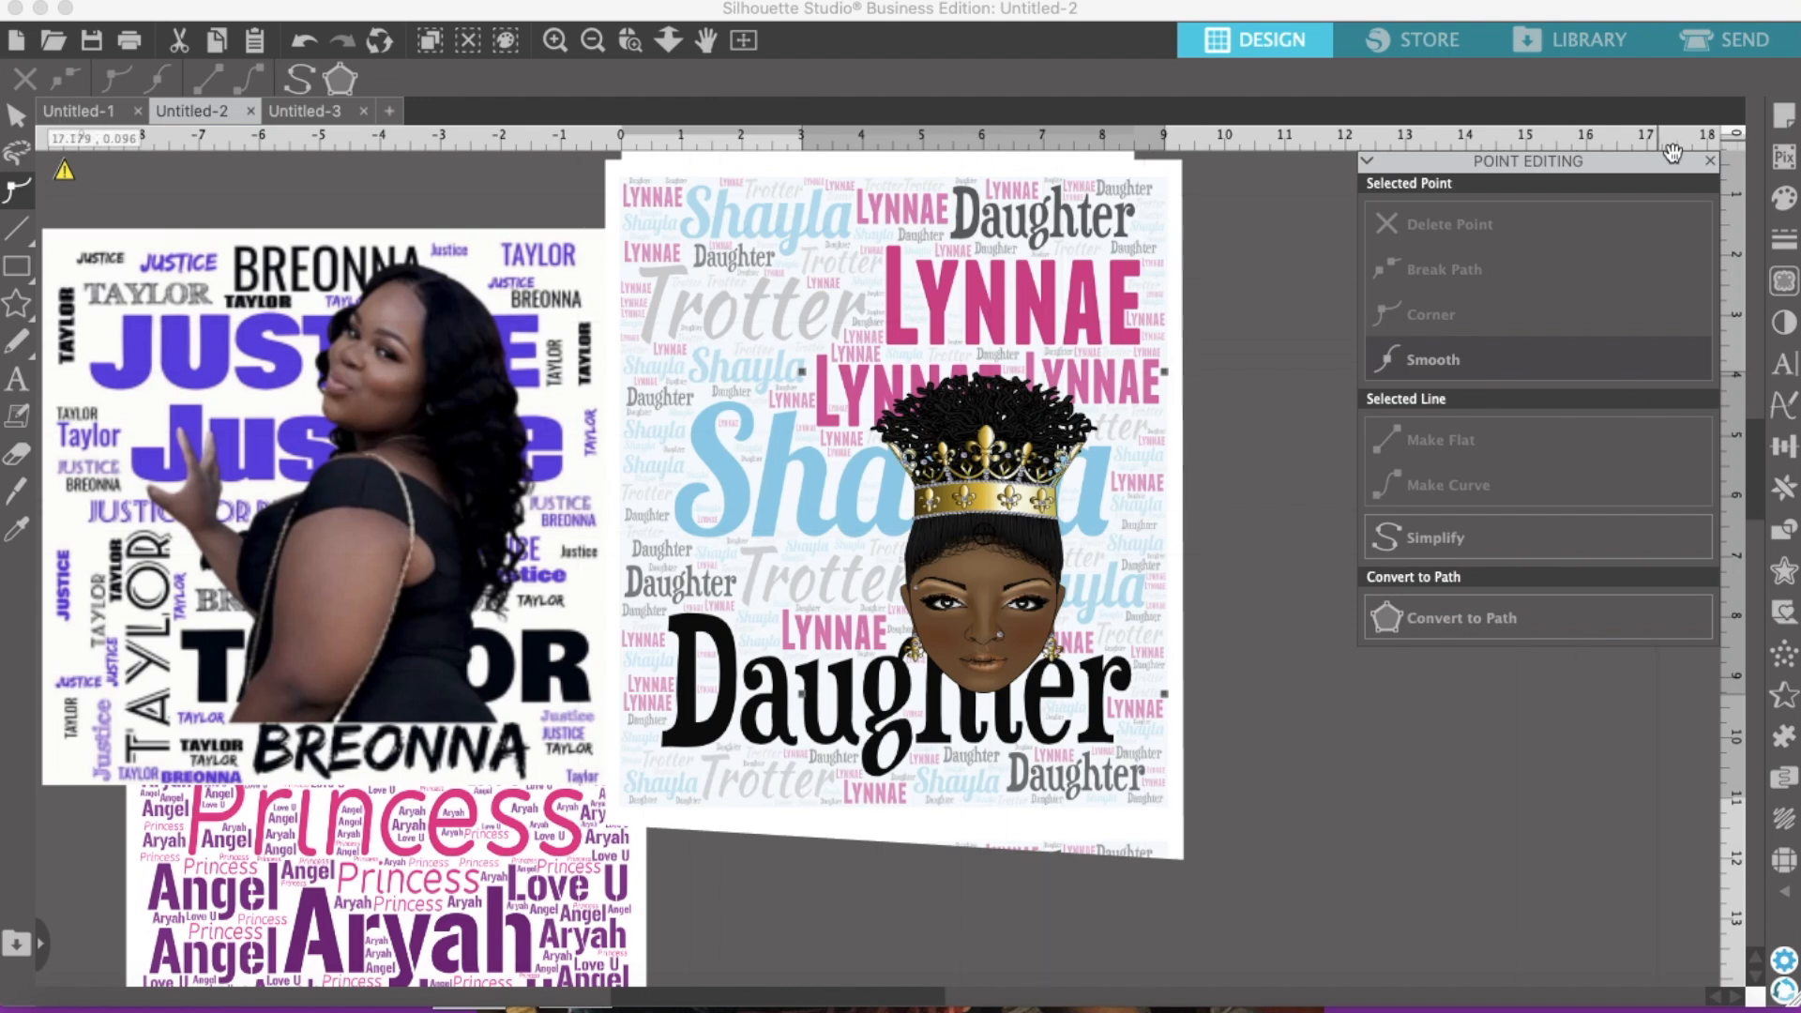
click(1709, 164)
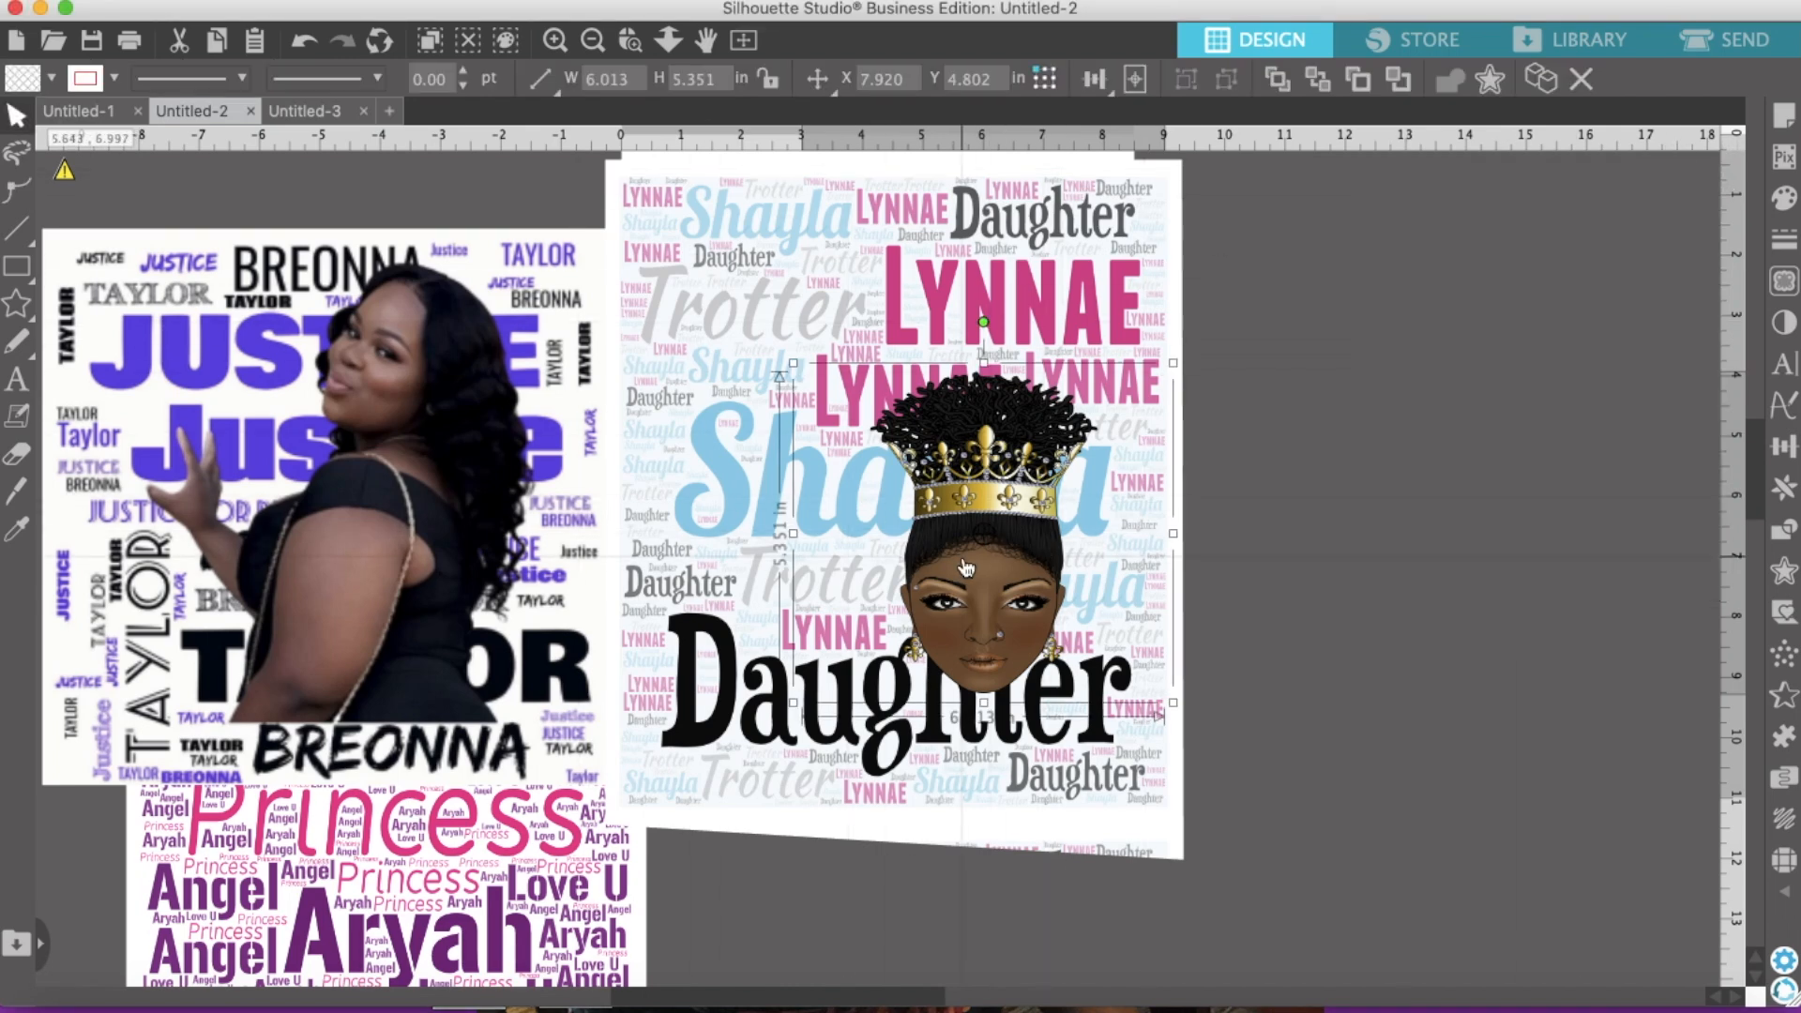